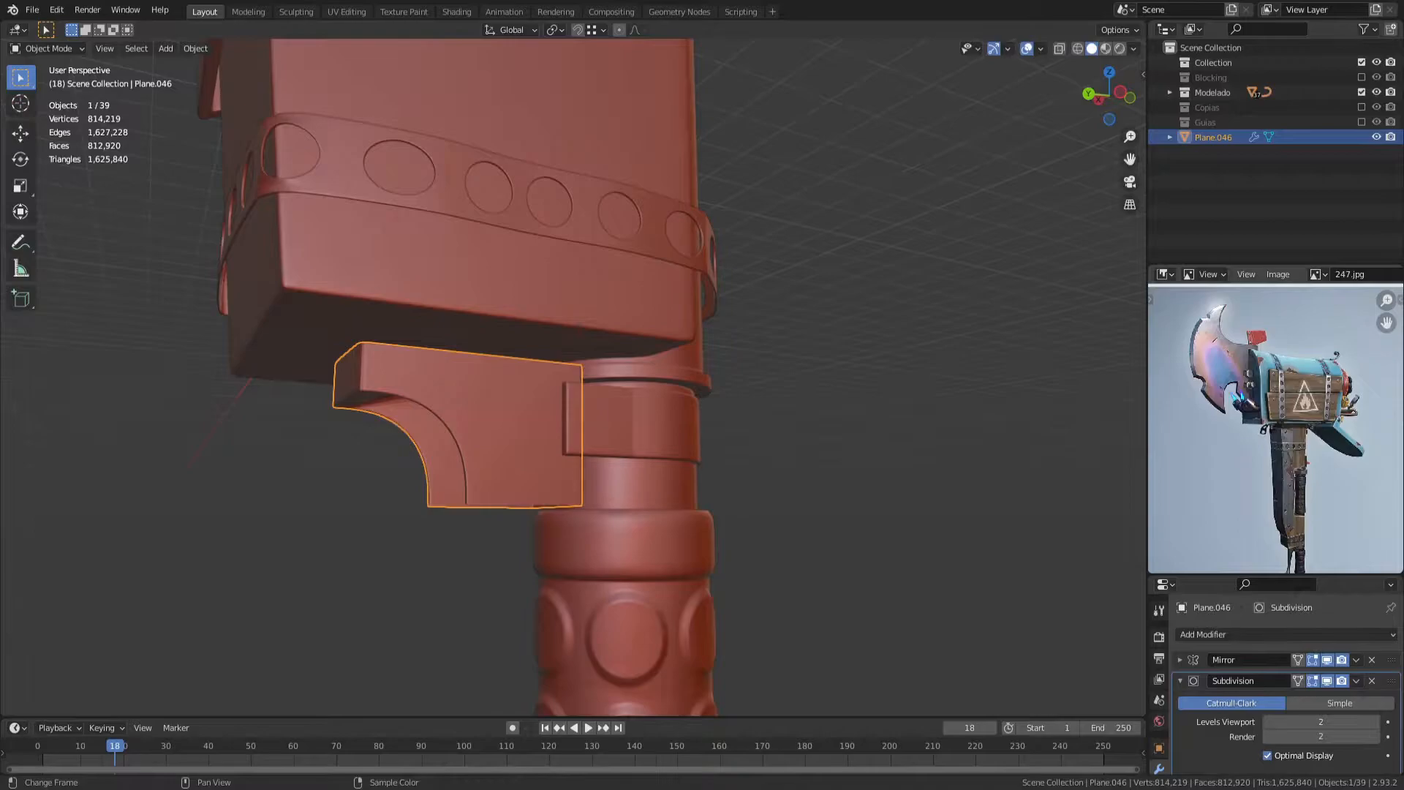
# Step: Isolate the bracket below the axe body and show it in the right orthographic view
pyautogui.scroll(-1, 573, 377)
pyautogui.moveTo(447, 380); pyautogui.dragTo(392, 402, button='middle')
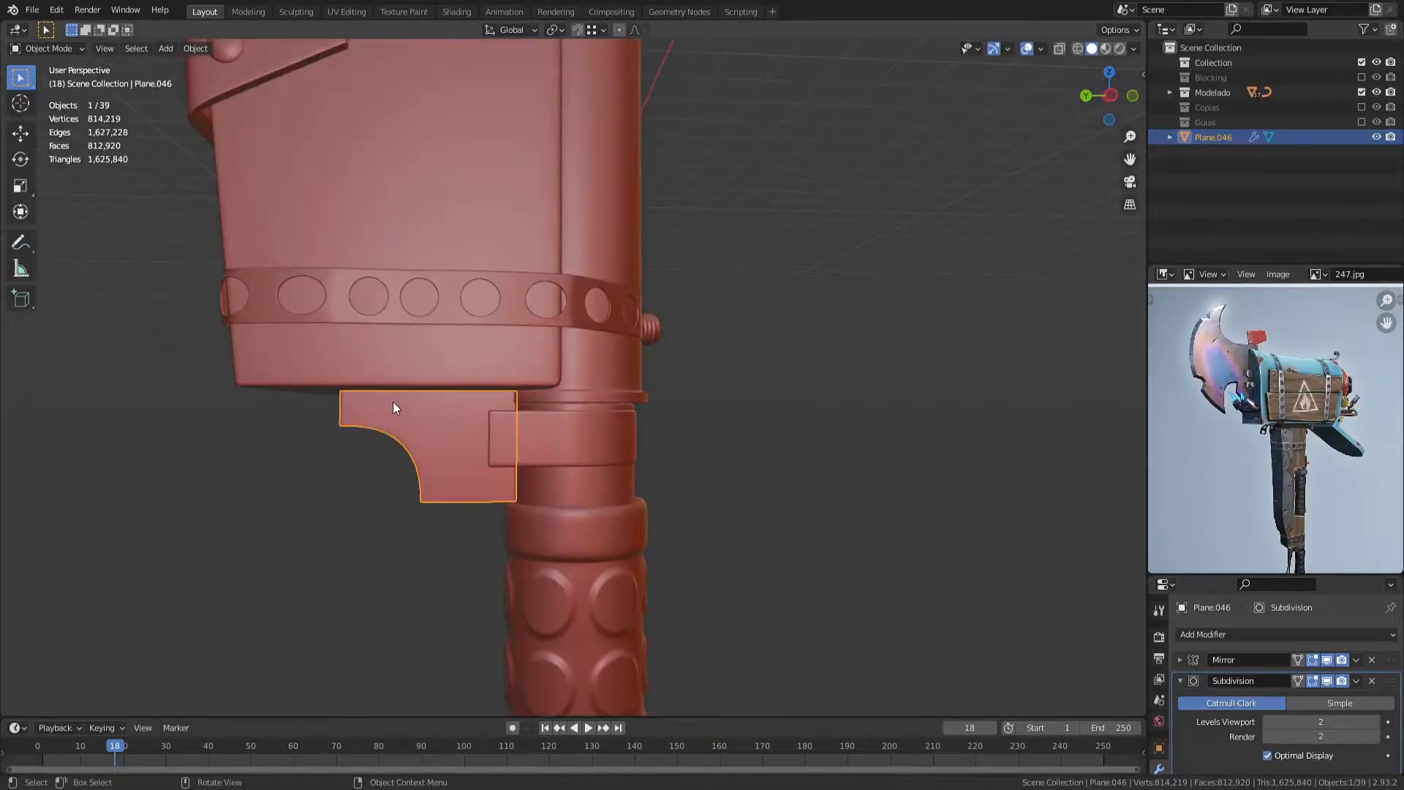
pyautogui.scroll(-4, 422, 396)
pyautogui.press('/')
pyautogui.press('KP_3')
pyautogui.press('Tab')
pyautogui.press('Tab')
pyautogui.hotkey('shift', 'a')
pyautogui.click(529, 356)
pyautogui.press('Delete')
# Step: Add a 16-vertex mesh circle facing the side view
pyautogui.hotkey('shift', 'a')
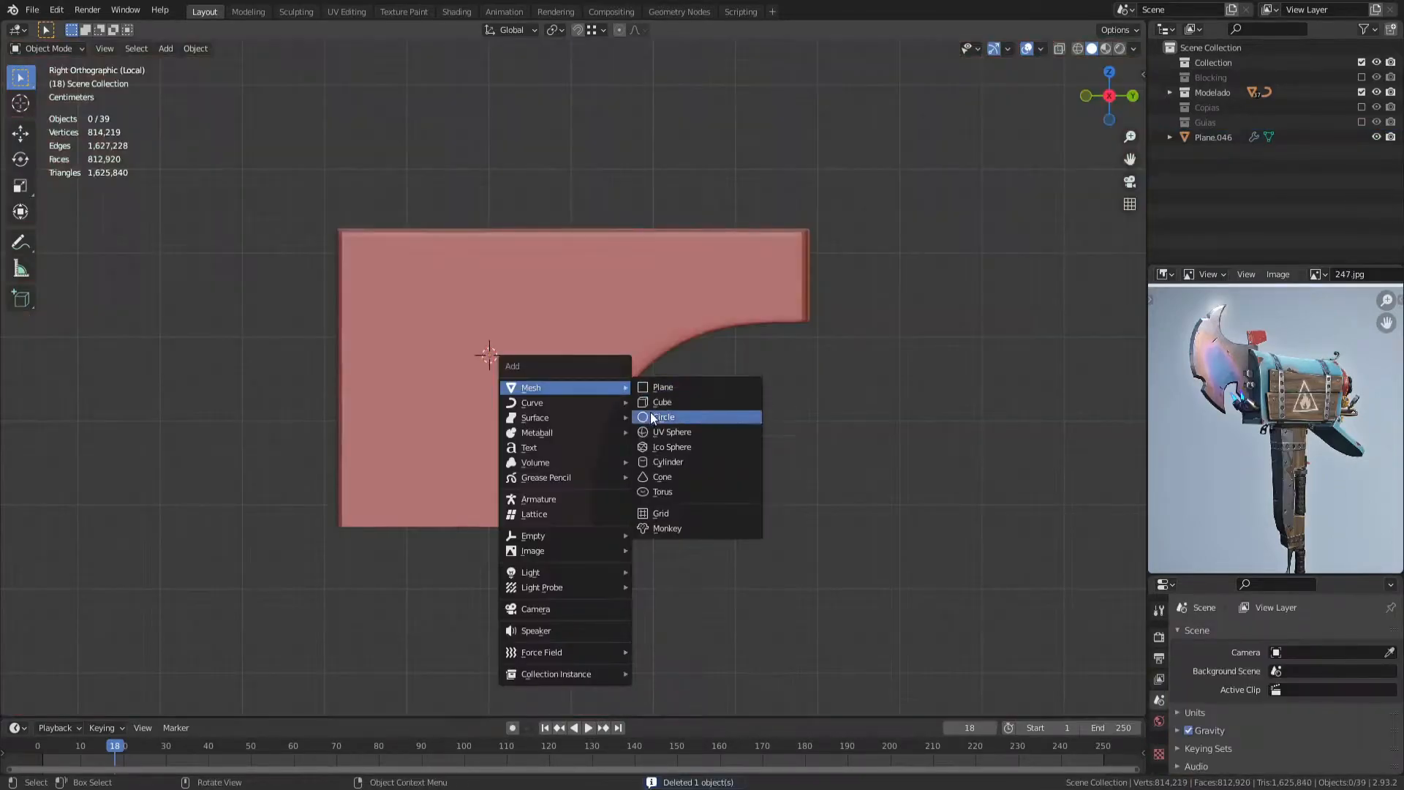
pyautogui.click(702, 417)
pyautogui.click(203, 538)
pyautogui.click(159, 640)
# Step: Scale and move the circle to match the bracket's concave curve, and give it a level 2 Subdivision modifier
pyautogui.press('Tab')
pyautogui.press('s')
pyautogui.click(643, 463)
pyautogui.press('s')
pyautogui.click(724, 530)
pyautogui.press('g')
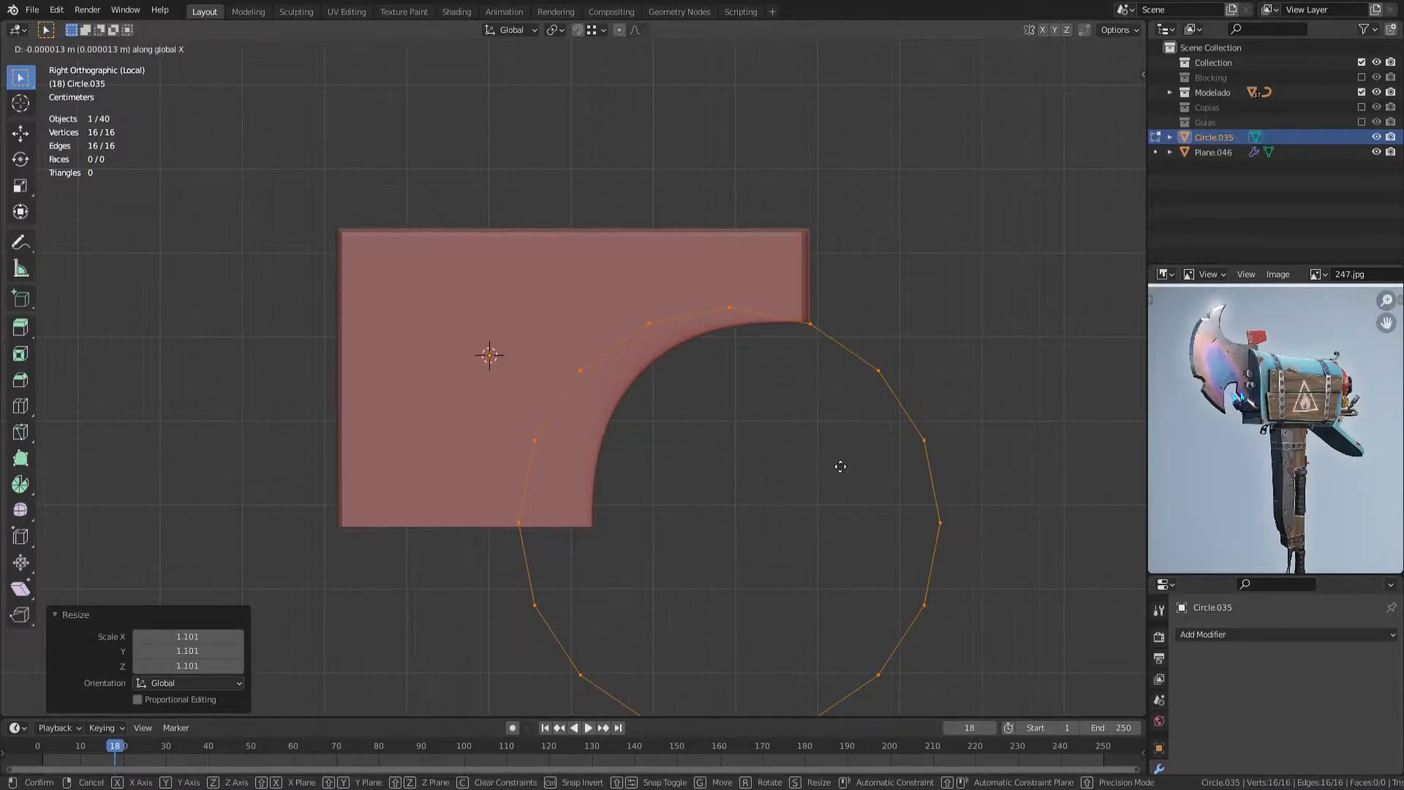
pyautogui.click(868, 466)
pyautogui.hotkey('ctrl', '2')
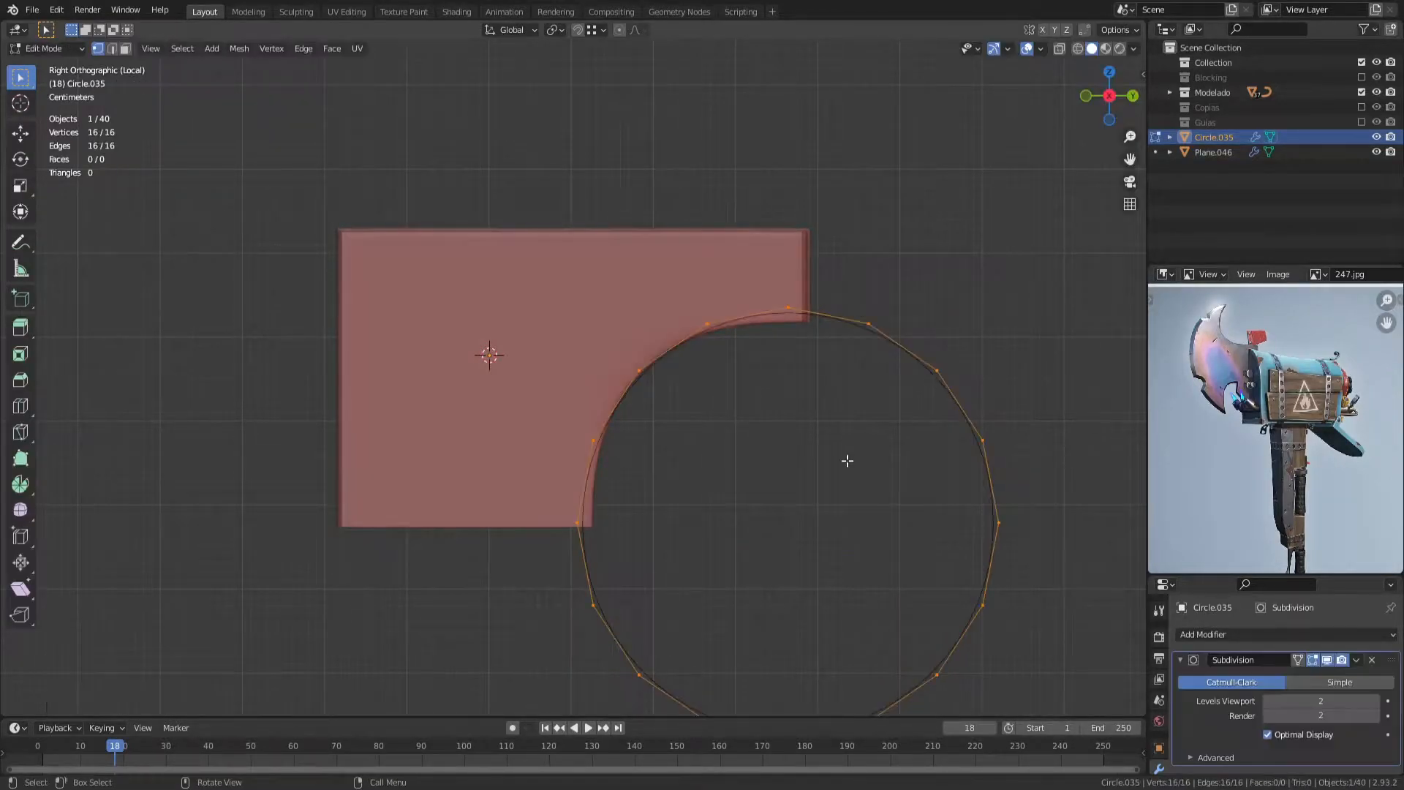
# Step: Delete the circle's vertices outside the bracket so only the arc along the concave curve is kept
pyautogui.keyDown('shift'); pyautogui.moveTo(983, 540); pyautogui.dragTo(986, 447, button='middle'); pyautogui.keyUp('shift')
pyautogui.press('c')
pyautogui.moveTo(949, 450)
pyautogui.mouseDown()
pyautogui.moveTo(692, 582)
pyautogui.moveTo(585, 506)
pyautogui.mouseUp()
pyautogui.rightClick(583, 504)
pyautogui.press('x')
pyautogui.click(582, 504)
# Step: Extrude the arc's upper end along Y to the bracket's edge, then outward into an upward-curving tip level with the bracket's top
pyautogui.press('e')
pyautogui.press('y')
pyautogui.click(808, 214)
pyautogui.click(596, 432)
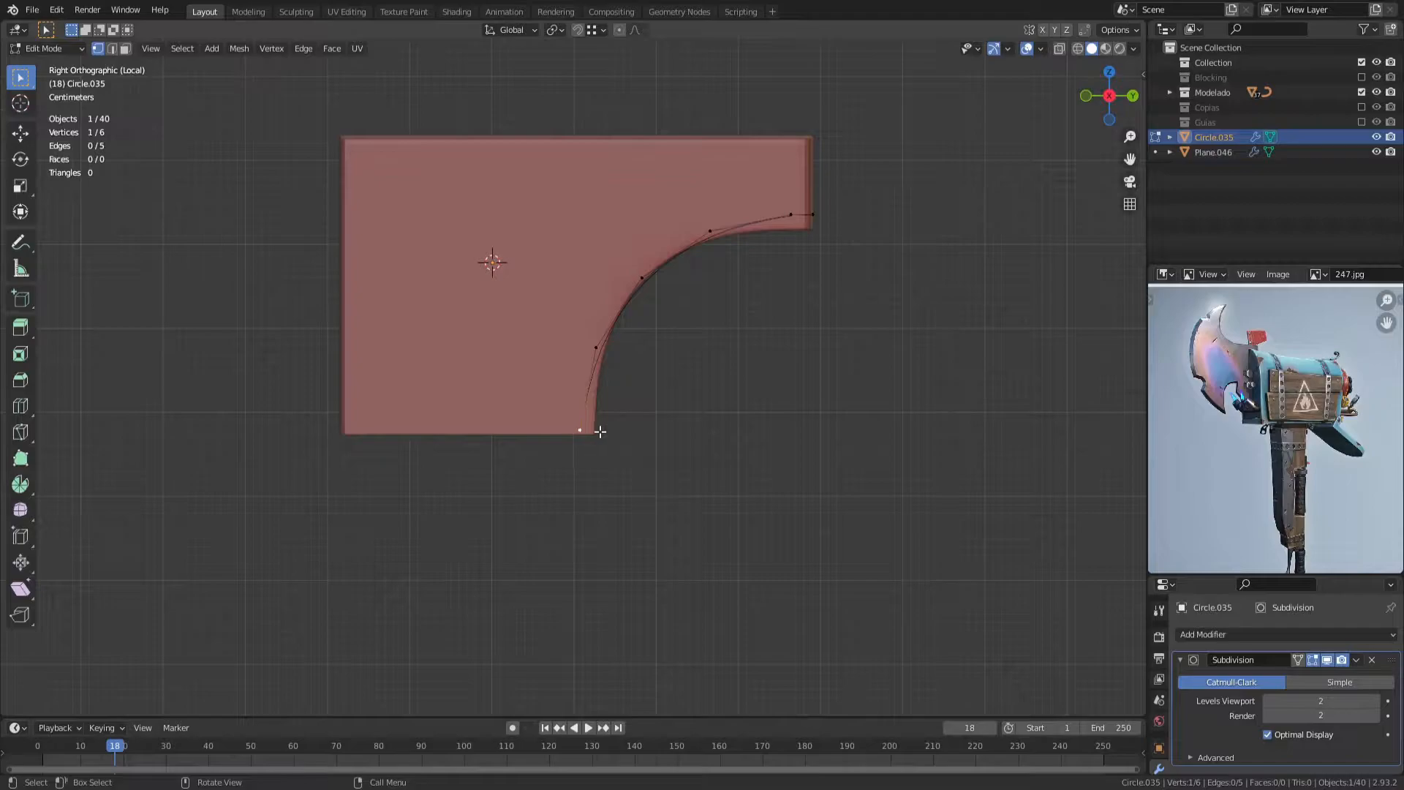
pyautogui.keyDown('shift'); pyautogui.moveTo(773, 189); pyautogui.dragTo(726, 271, button='middle'); pyautogui.keyUp('shift')
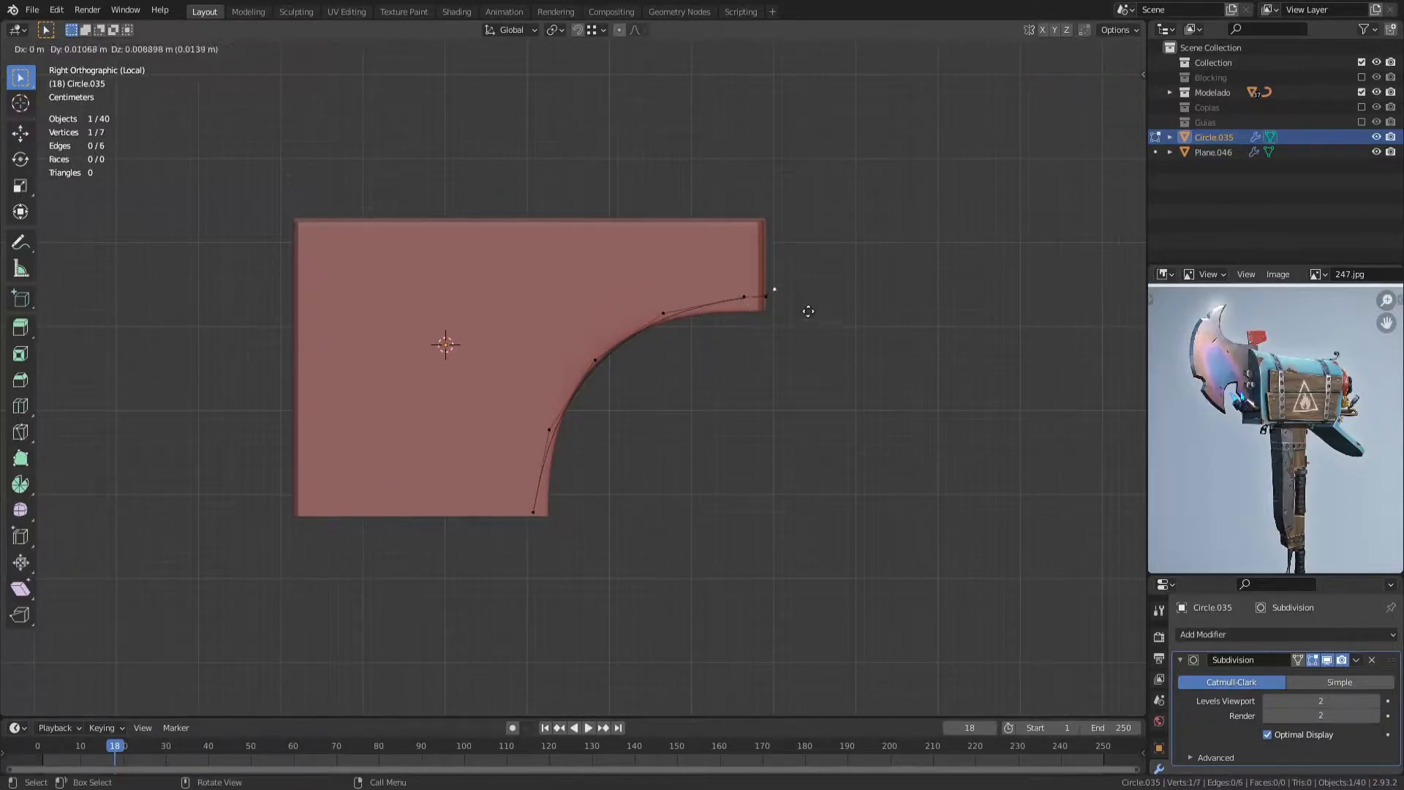
pyautogui.click(830, 299)
pyautogui.keyDown('shift'); pyautogui.moveTo(744, 264); pyautogui.dragTo(882, 167, button='middle'); pyautogui.keyUp('shift')
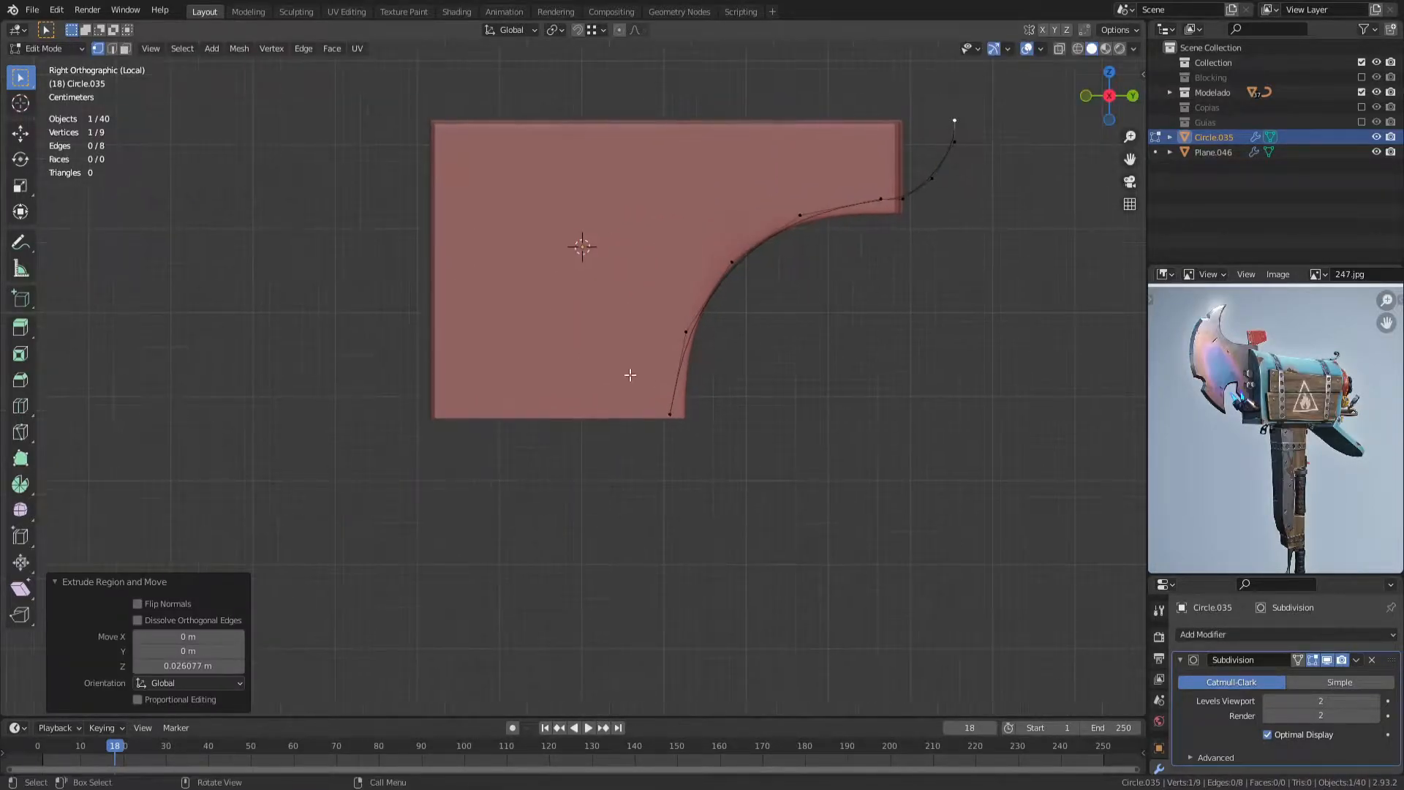
# Step: Extrude the arc's lower end slightly below the bracket, then along Y to the back corner
pyautogui.click(669, 416)
pyautogui.click(669, 449)
pyautogui.press('g')
pyautogui.press('y')
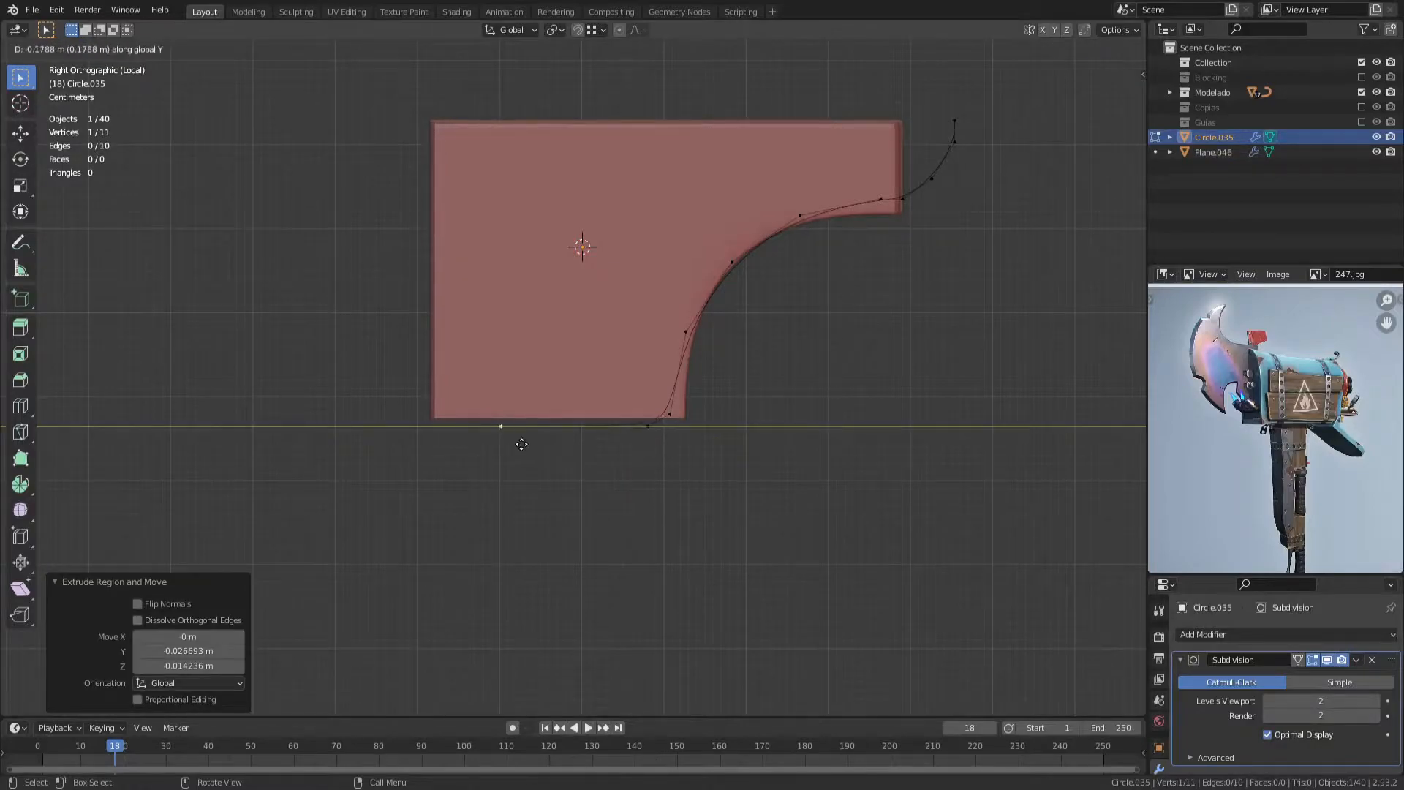
pyautogui.click(457, 402)
# Step: Extrude the back corner vertex up the bracket's back edge, levelling each new vertex with a matching arc vertex
pyautogui.press('e')
pyautogui.press('z')
pyautogui.click(625, 219)
pyautogui.scroll(1, 490, 415)
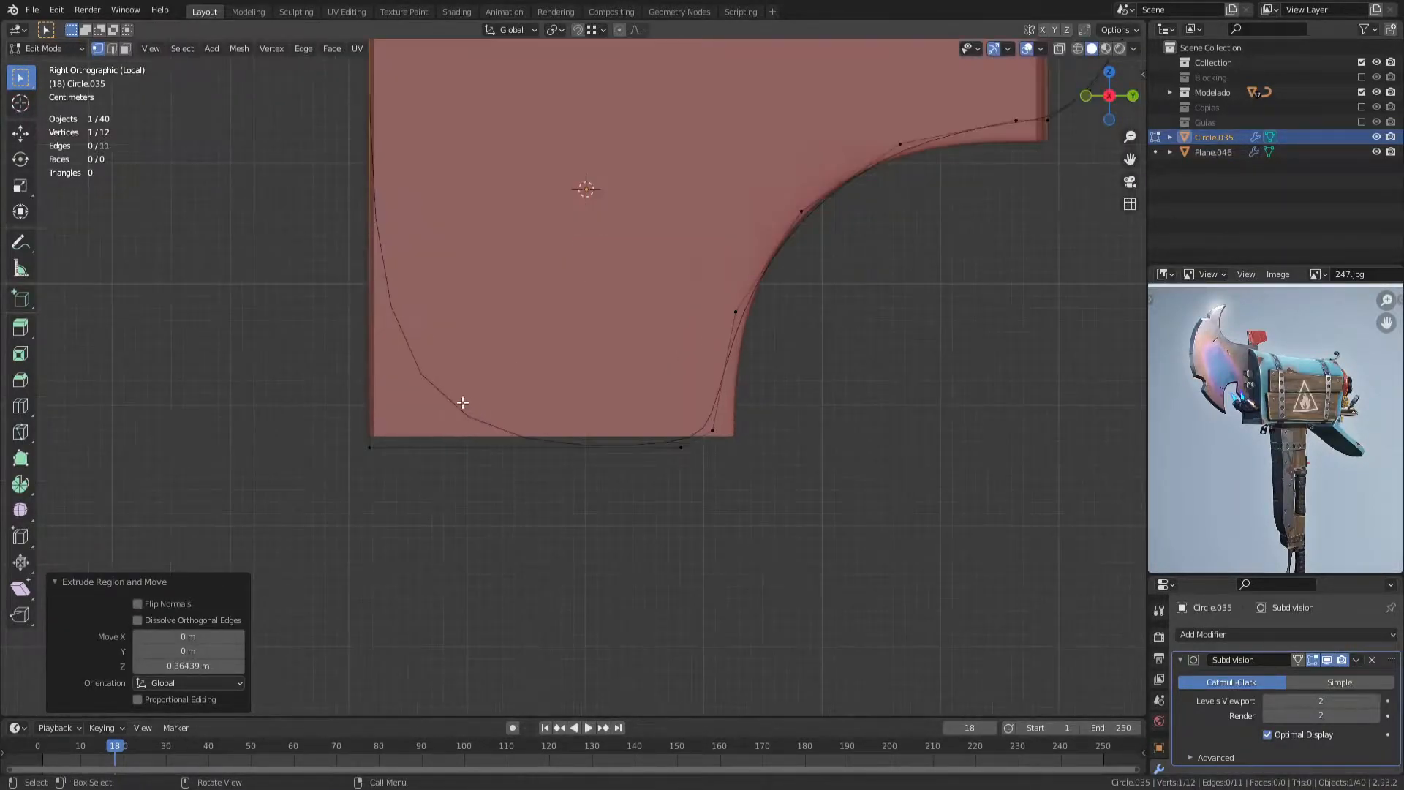
pyautogui.press('g')
pyautogui.press('z')
pyautogui.click(689, 420)
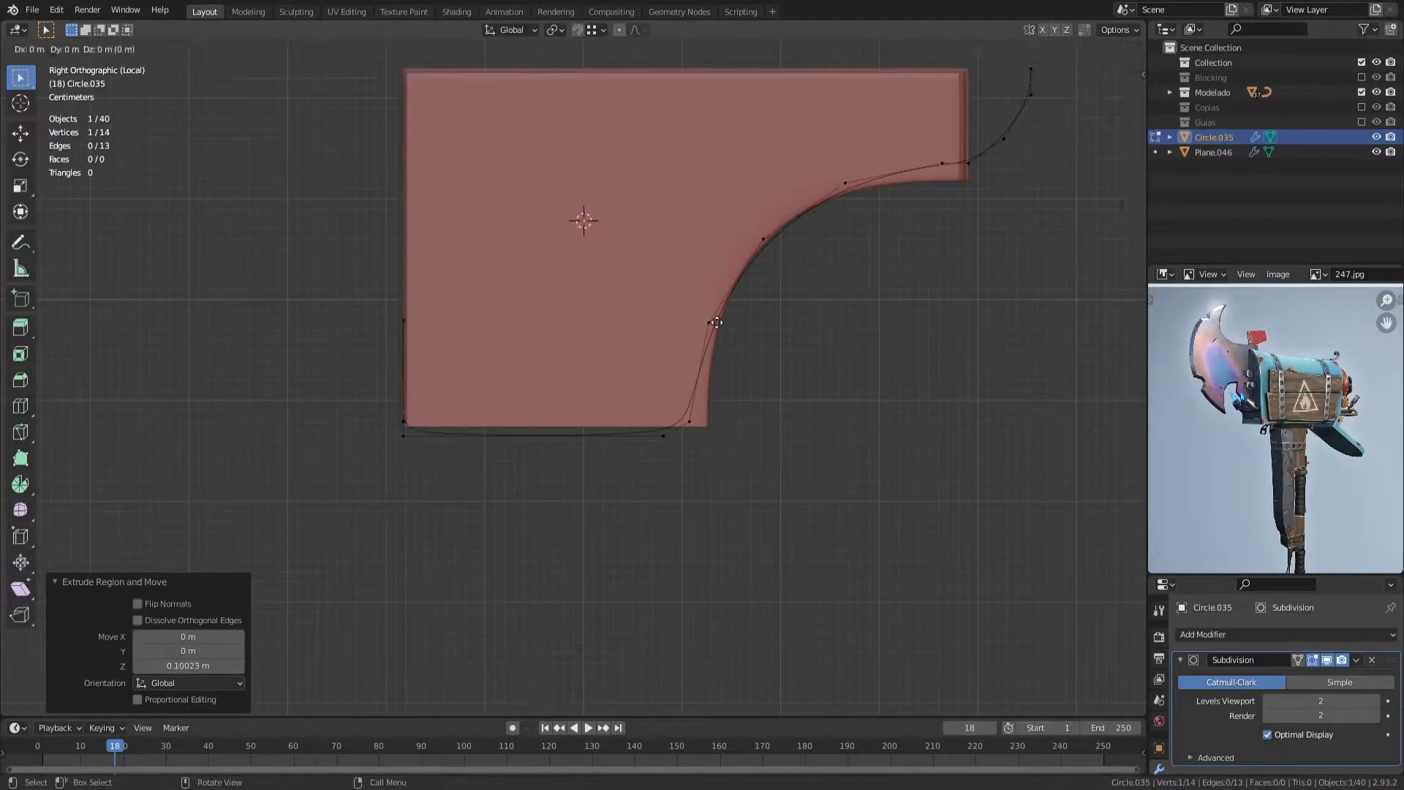
pyautogui.click(710, 324)
pyautogui.press('e')
pyautogui.press('z')
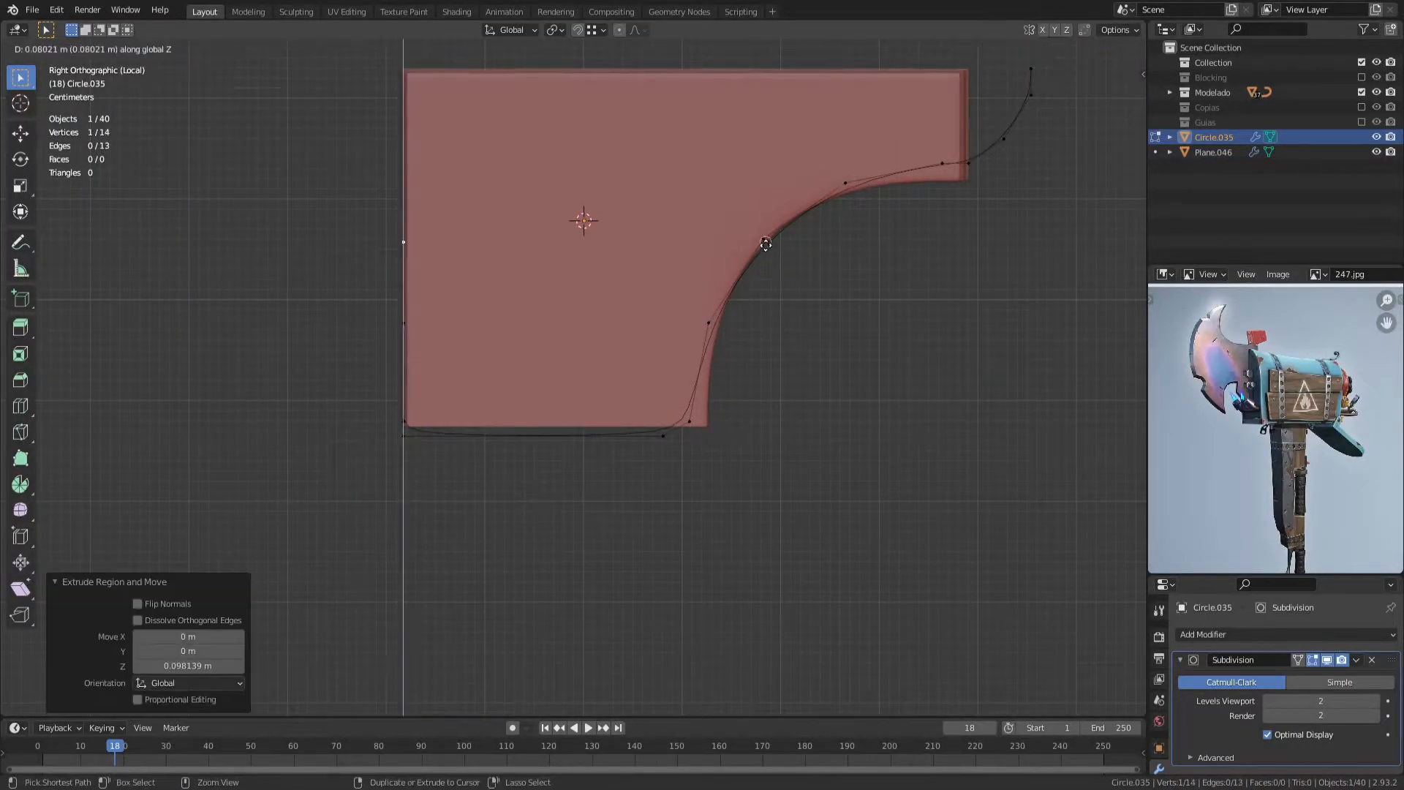
pyautogui.click(854, 185)
# Step: Fill faces between the back edge vertices and the lower part of the arc
pyautogui.press('f')
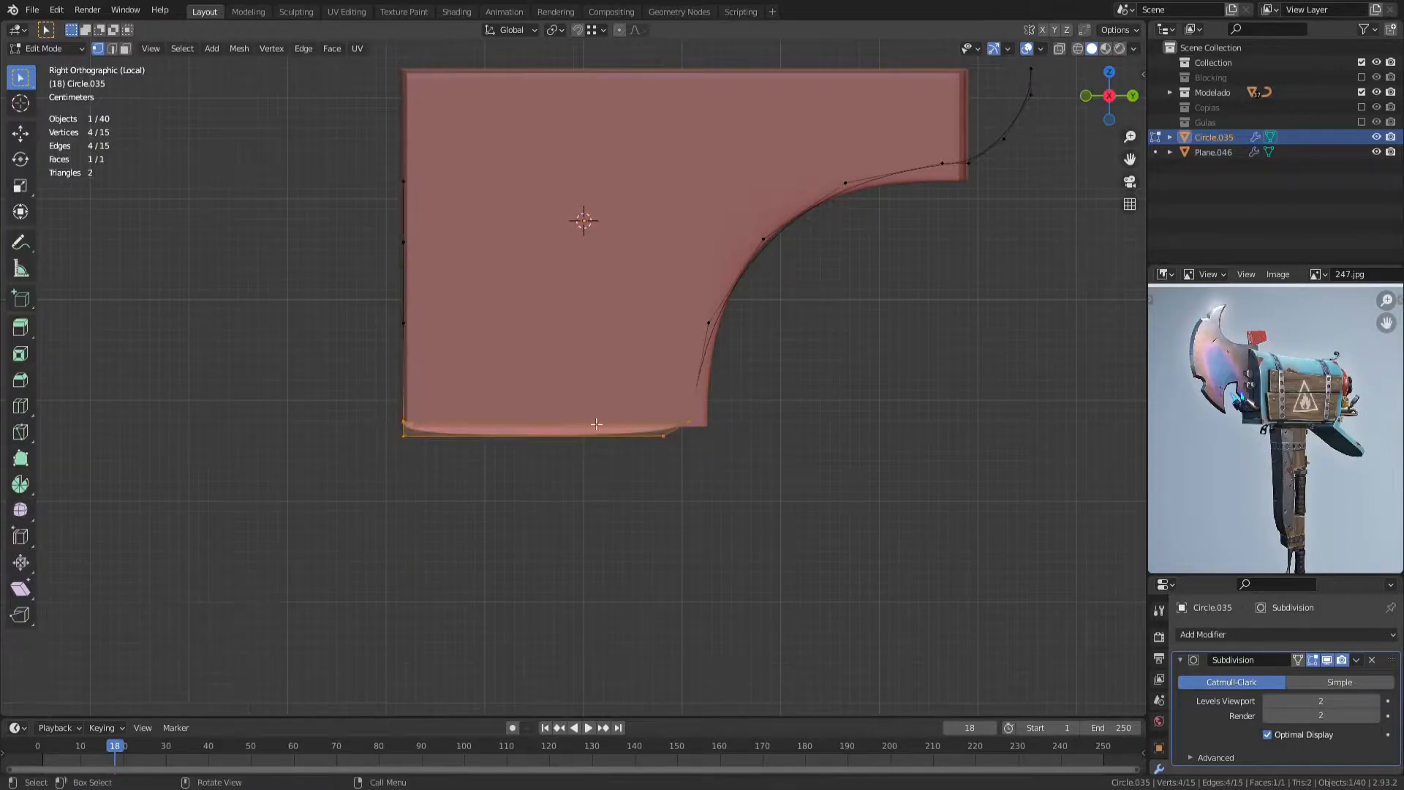
pyautogui.moveTo(865, 258); pyautogui.dragTo(865, 258)
pyautogui.press('f')
pyautogui.press('a')
# Step: Extrude the tip's upper vertices inward along Y, flatten them by scaling Y to 0, and align them with the nearby arc vertex
pyautogui.keyDown('shift'); pyautogui.moveTo(865, 148); pyautogui.dragTo(736, 328, button='middle'); pyautogui.keyUp('shift')
pyautogui.hotkey('alt', 'a')
pyautogui.scroll(2, 614, 348)
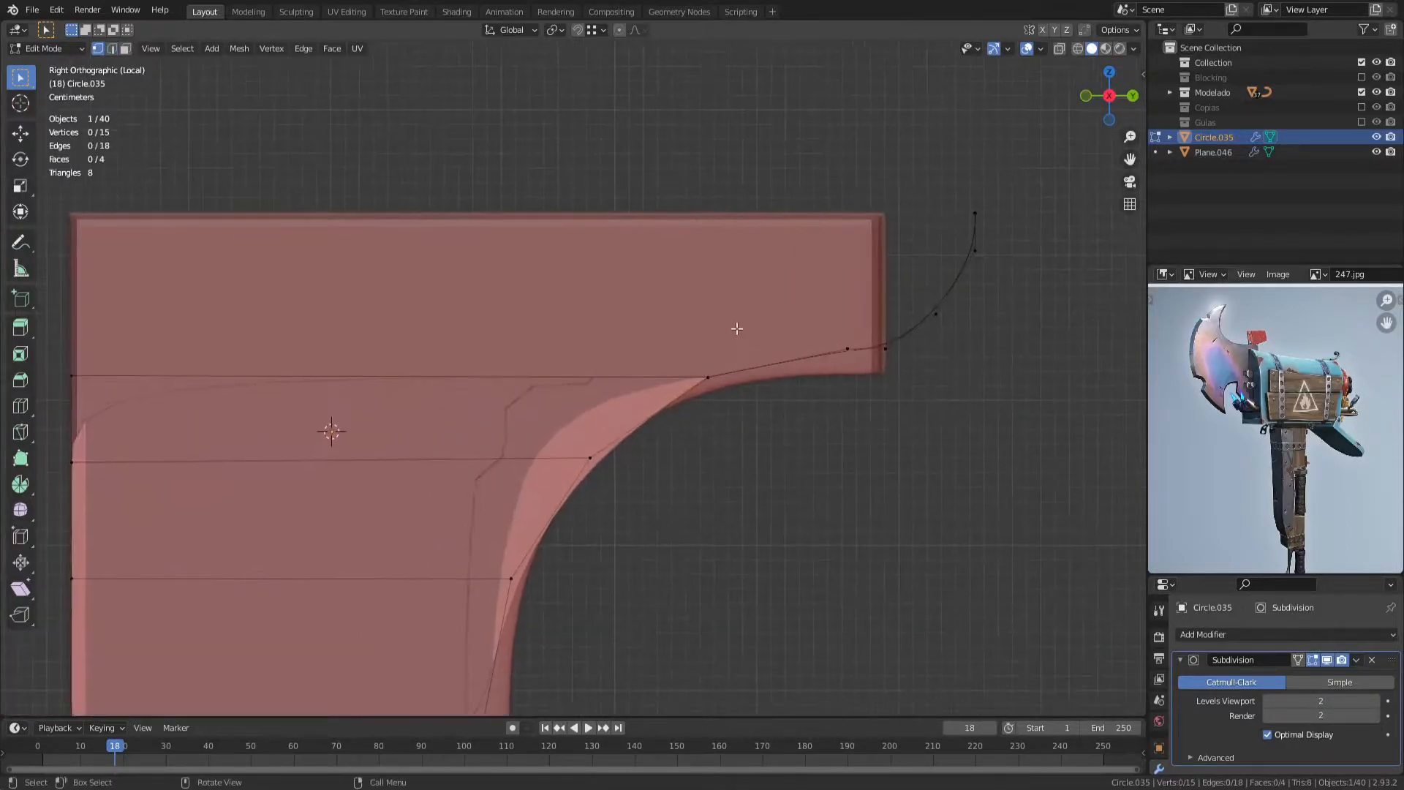
pyautogui.moveTo(900, 180); pyautogui.dragTo(1000, 321)
pyautogui.press('e')
pyautogui.press('y')
pyautogui.click(858, 322)
pyautogui.press('s')
pyautogui.press('y')
pyautogui.press('0')
pyautogui.press('Return')
pyautogui.press('g')
pyautogui.press('y')
pyautogui.keyDown('ctrl'); pyautogui.click(850, 350); pyautogui.keyUp('ctrl')
# Step: Fill the gap face under the tip and extrude the vertical edge column along Y by about -0.098 m
pyautogui.moveTo(834, 300); pyautogui.dragTo(1027, 401)
pyautogui.press('f')
pyautogui.press('e')
pyautogui.press('y')
pyautogui.click(644, 344)
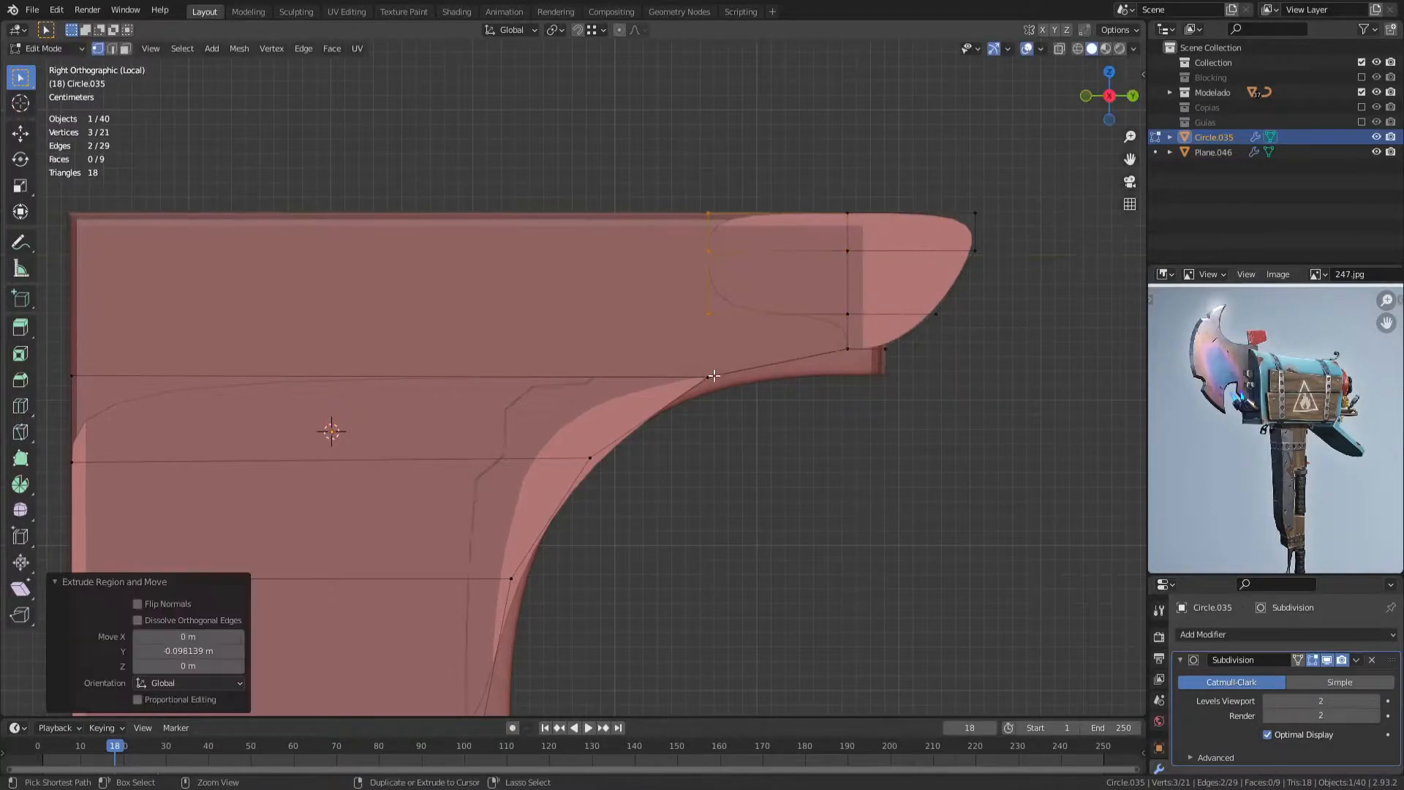
# Step: Extrude another column toward the back, fill the gap face above the arc, and shift the column's edge about -0.056 m along Y
pyautogui.keyDown('shift'); pyautogui.moveTo(644, 343); pyautogui.dragTo(805, 296, button='middle'); pyautogui.keyUp('shift')
pyautogui.press('e')
pyautogui.press('y')
pyautogui.press('2')
pyautogui.click(1009, 286)
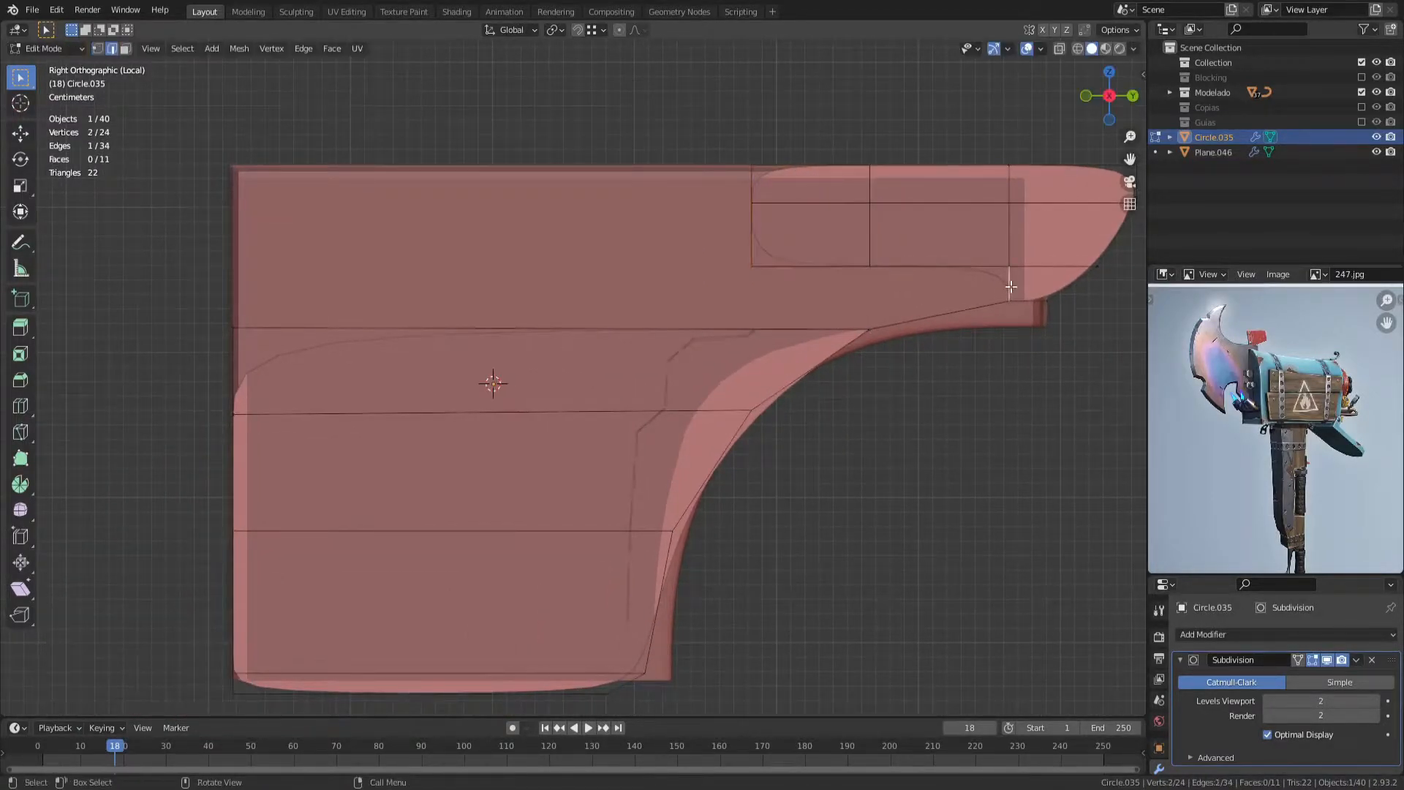
pyautogui.keyDown('alt'); pyautogui.click(751, 234); pyautogui.keyUp('alt')
pyautogui.keyDown('shift'); pyautogui.moveTo(750, 234); pyautogui.dragTo(791, 220, button='middle'); pyautogui.keyUp('shift')
pyautogui.press('g')
pyautogui.press('y')
pyautogui.click(719, 494)
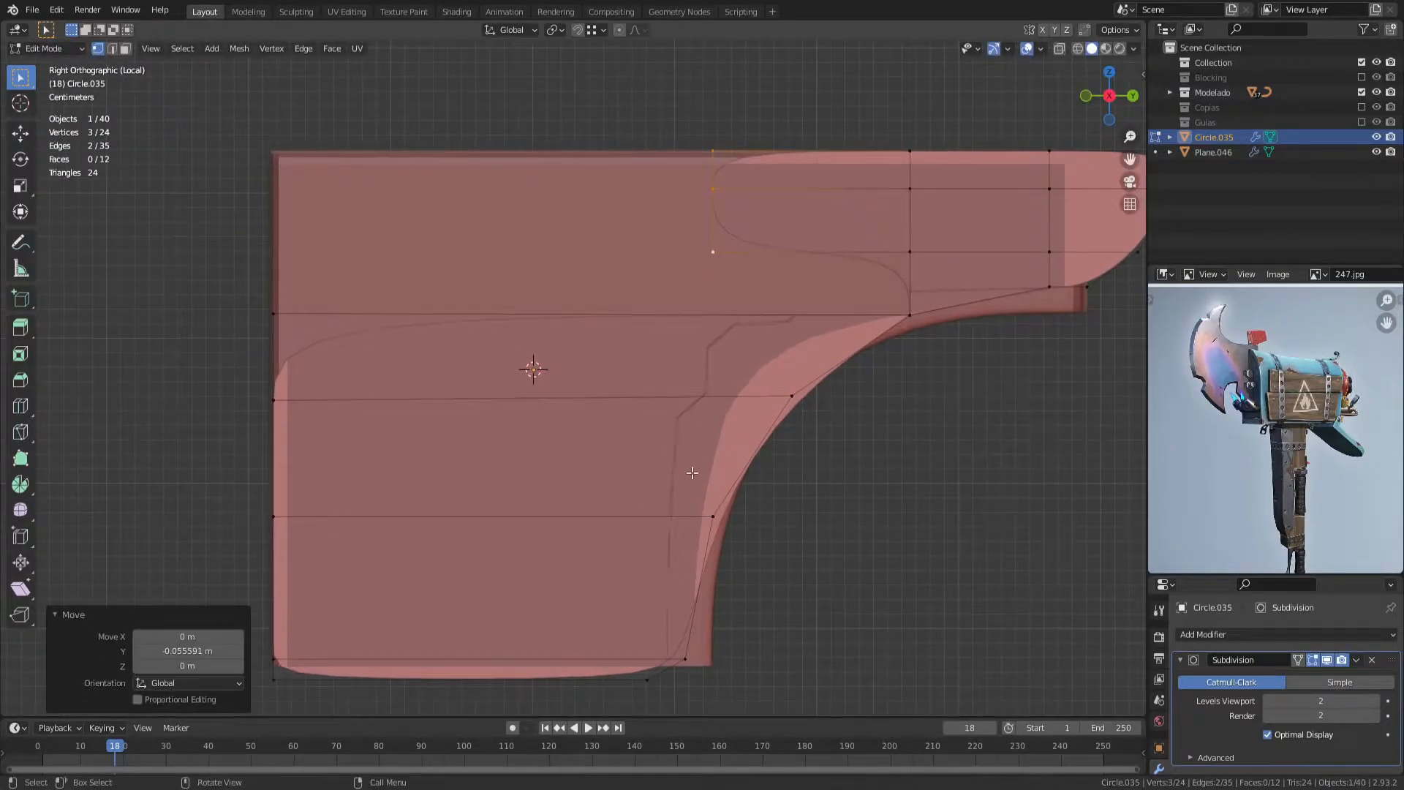
pyautogui.press('3')
pyautogui.rightClick(516, 420)
pyautogui.hotkey('ctrl', 'z')
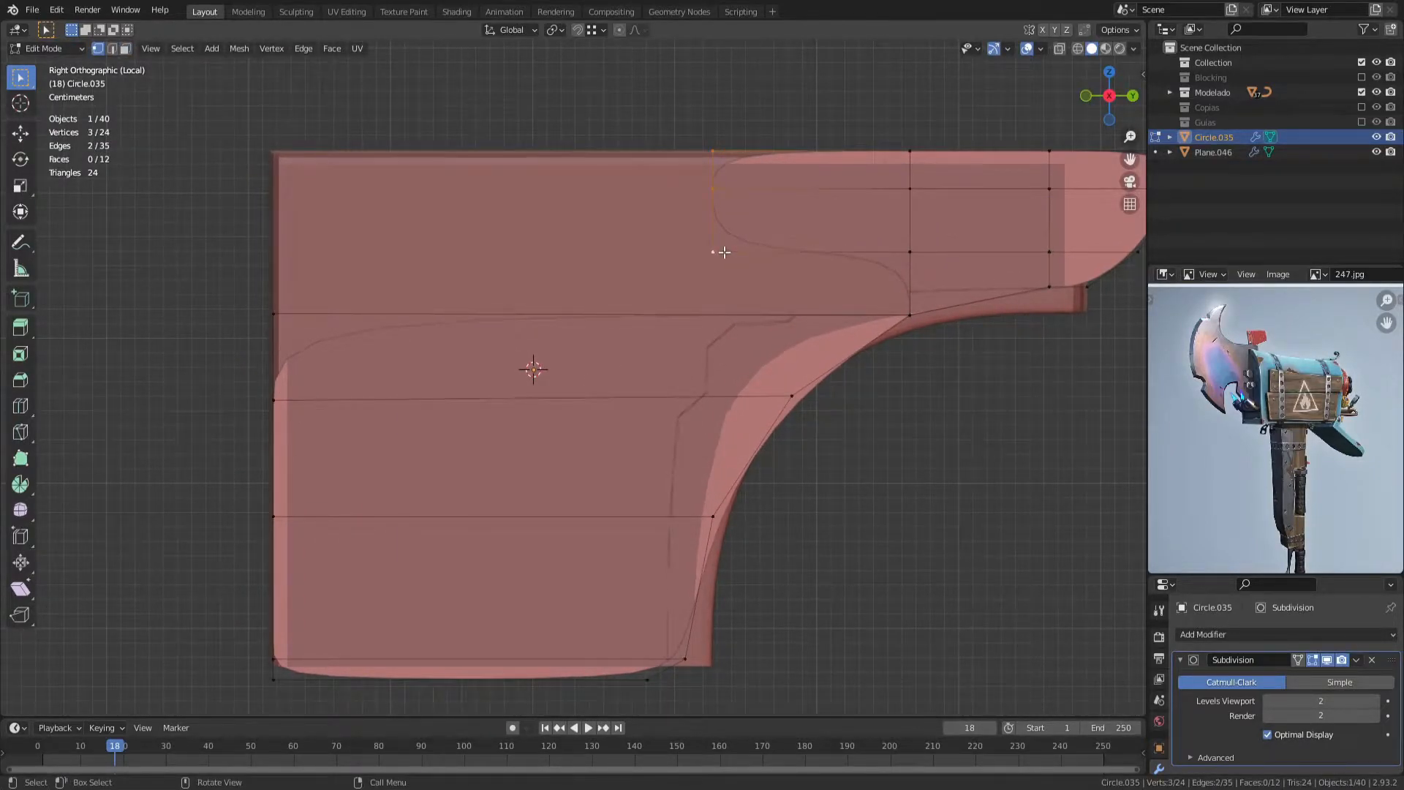
# Step: Extrude the upper edge column along Y by about -0.31 m to the bracket's back edge
pyautogui.scroll(-1, 590, 263)
pyautogui.scroll(2, 590, 263)
pyautogui.press('e')
pyautogui.press('y')
pyautogui.click(311, 271)
pyautogui.scroll(-1, 311, 271)
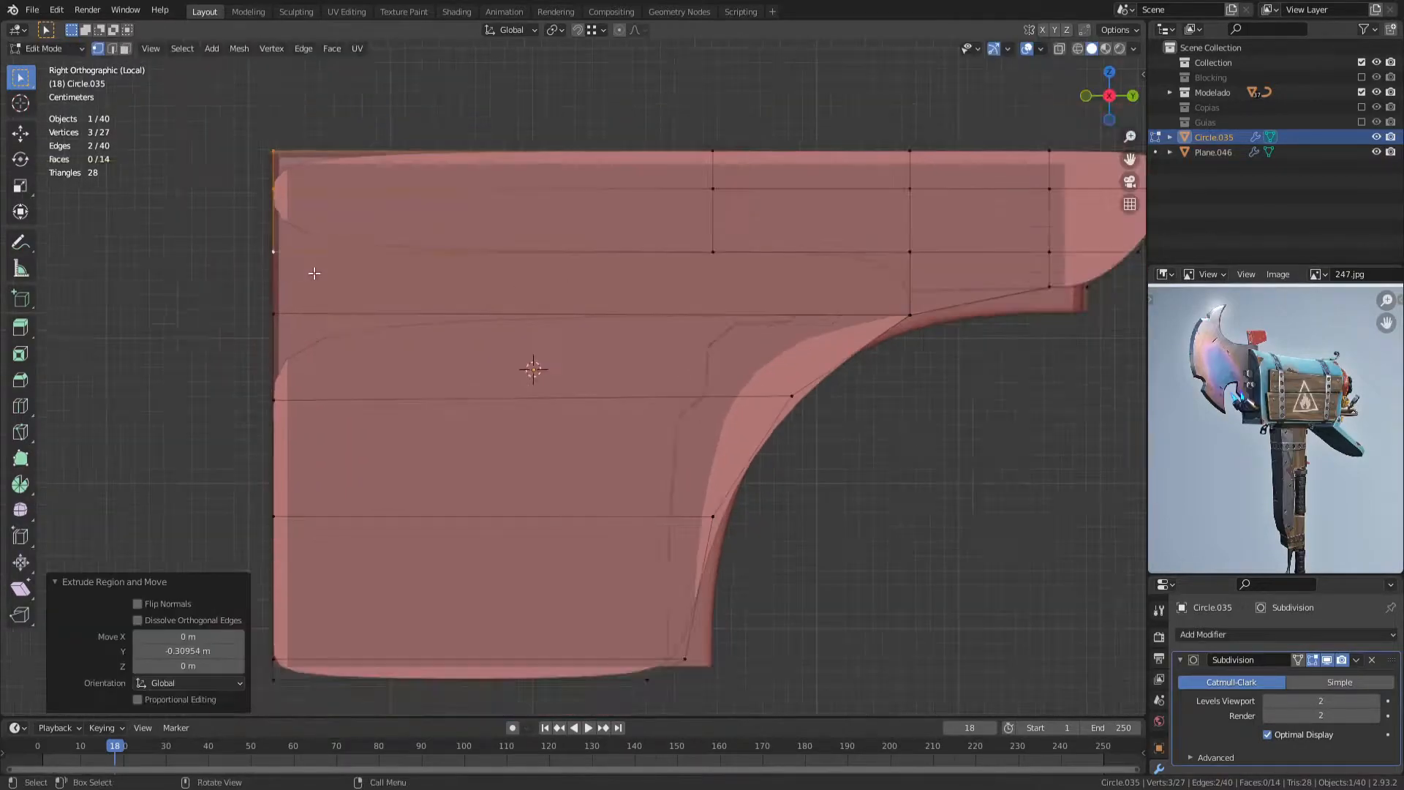
# Step: Add a loop cut through the lower faces and slide it close to the arc's edge
pyautogui.keyDown('shift'); pyautogui.moveTo(473, 288); pyautogui.dragTo(426, 261, button='middle'); pyautogui.keyUp('shift')
pyautogui.hotkey('ctrl', 'r')
pyautogui.click(644, 296)
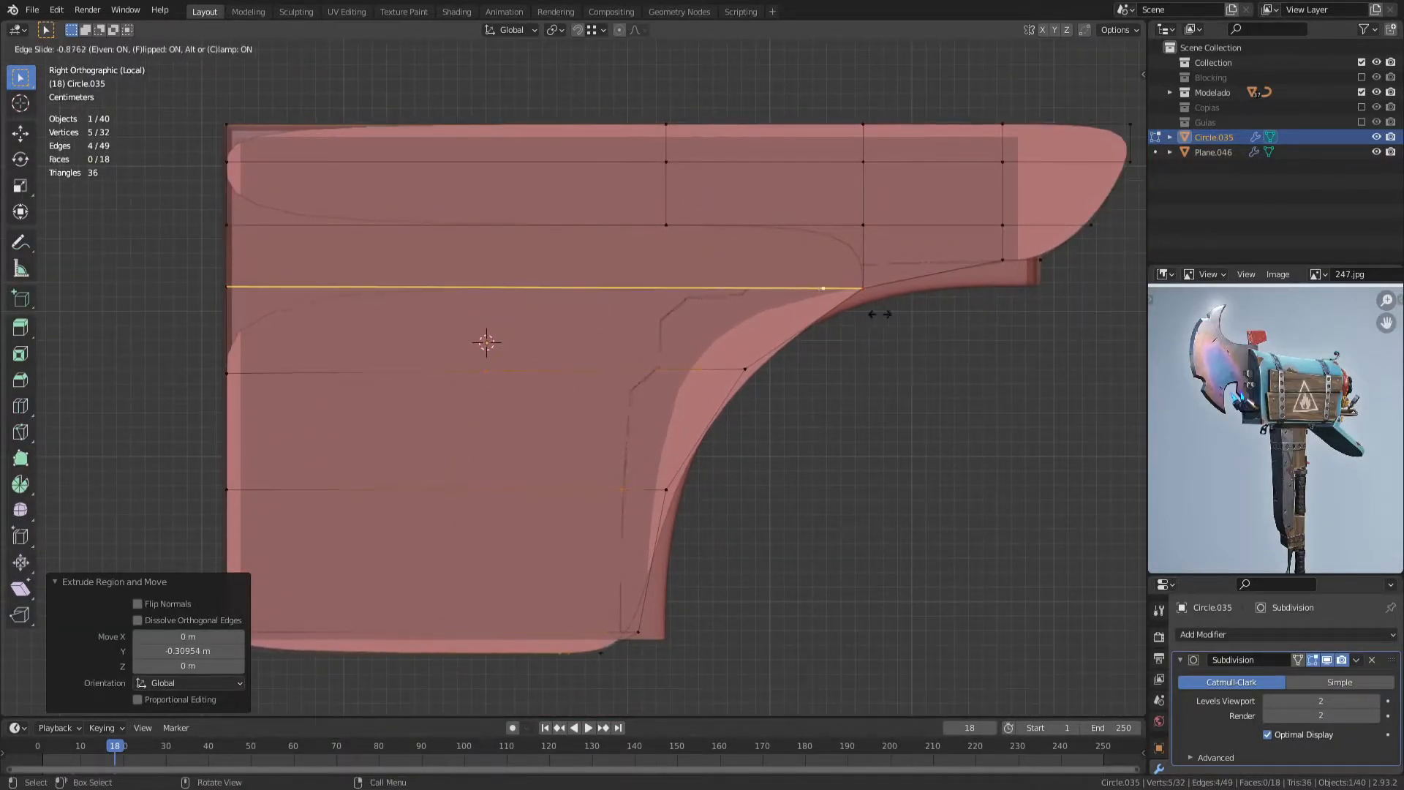
pyautogui.click(877, 301)
# Step: Select the upper band of faces including the tip and inset them by a small thickness
pyautogui.press('3')
pyautogui.click(932, 248)
pyautogui.press('c')
pyautogui.moveTo(446, 168); pyautogui.dragTo(1061, 227)
pyautogui.rightClick(1061, 226)
pyautogui.keyDown('shift'); pyautogui.moveTo(1094, 299); pyautogui.dragTo(856, 356, button='middle'); pyautogui.keyUp('shift')
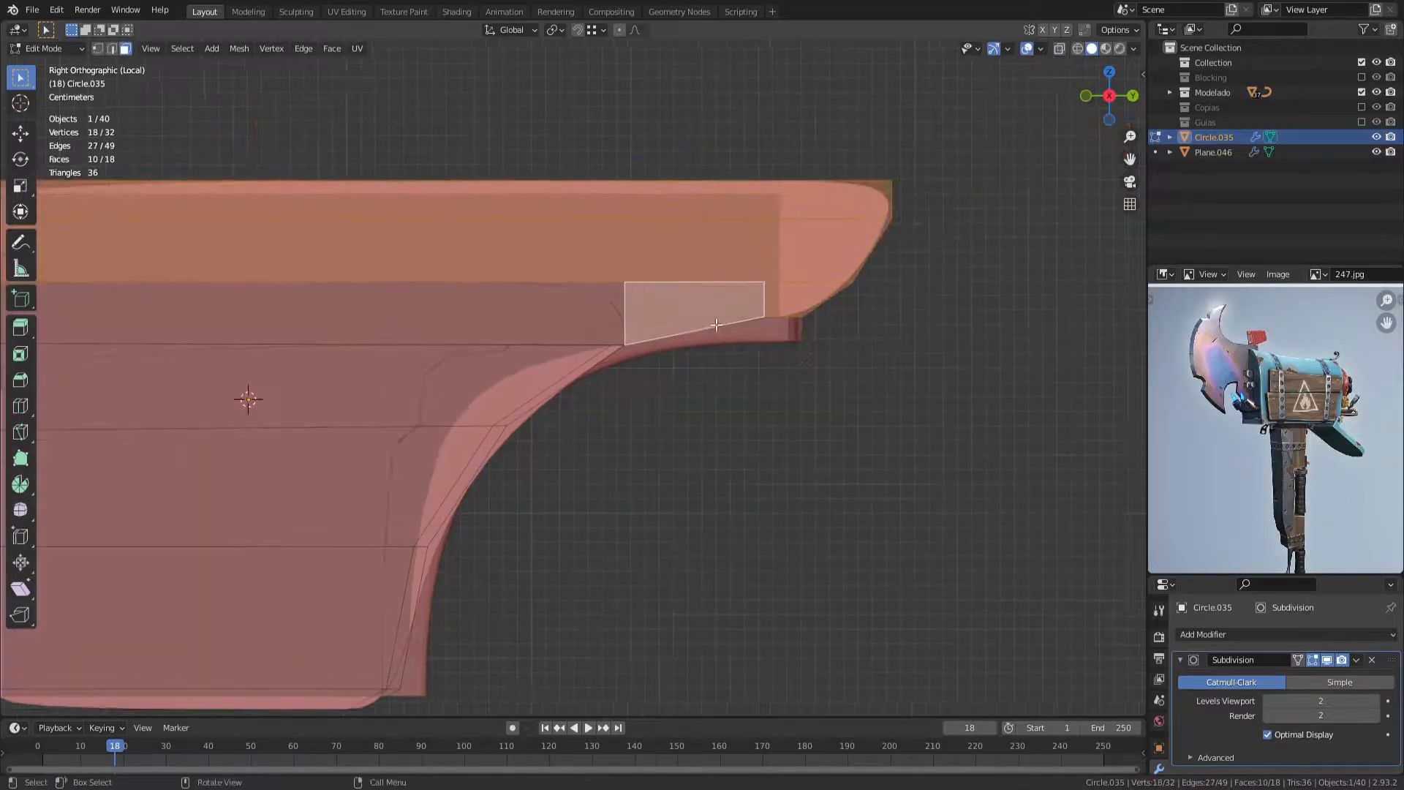
pyautogui.press('i')
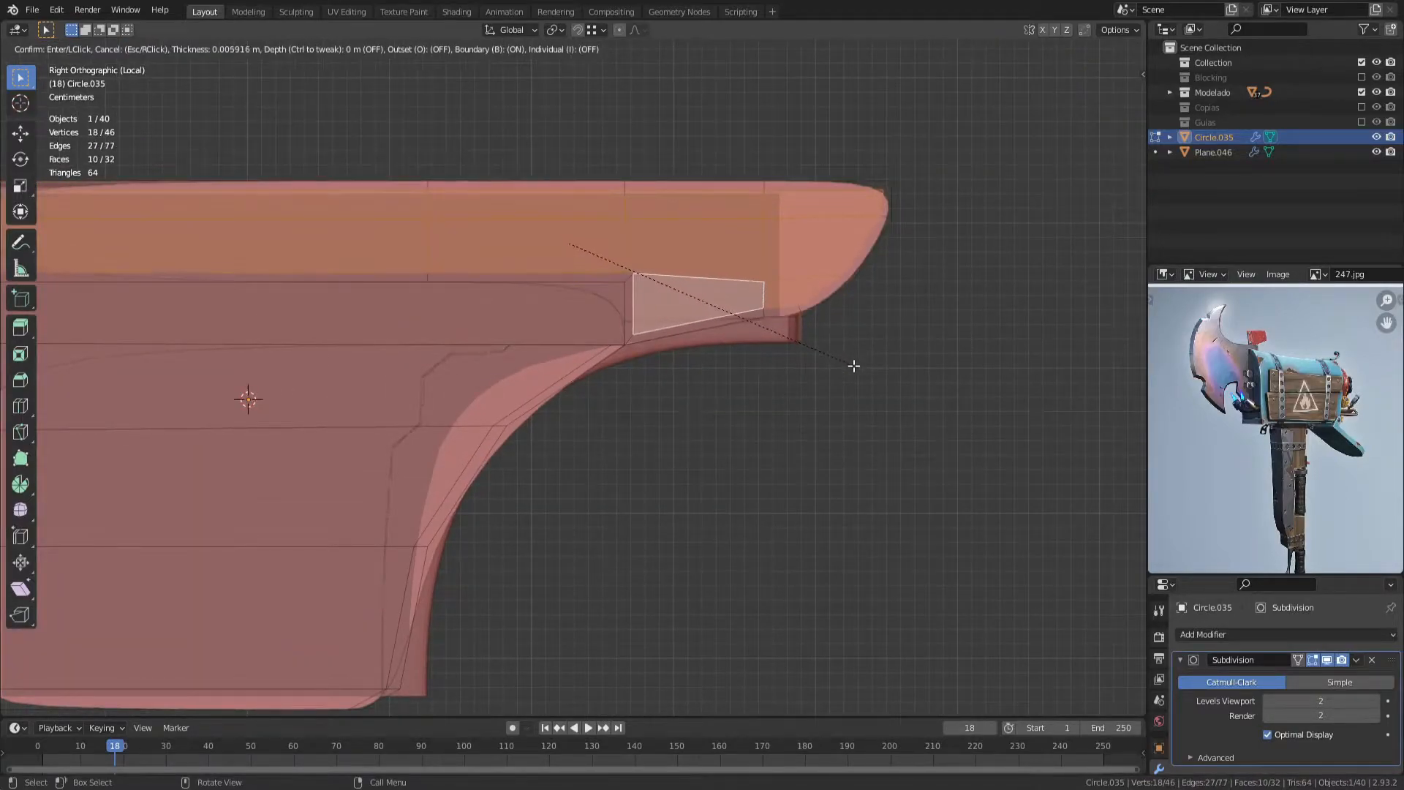
pyautogui.click(854, 367)
# Step: Delete the narrow inset faces between the upper band and the lower faces
pyautogui.click(628, 313)
pyautogui.keyDown('shift'); pyautogui.click(604, 280); pyautogui.keyUp('shift')
pyautogui.keyDown('shift'); pyautogui.moveTo(317, 307); pyautogui.dragTo(474, 316, button='middle'); pyautogui.keyUp('shift')
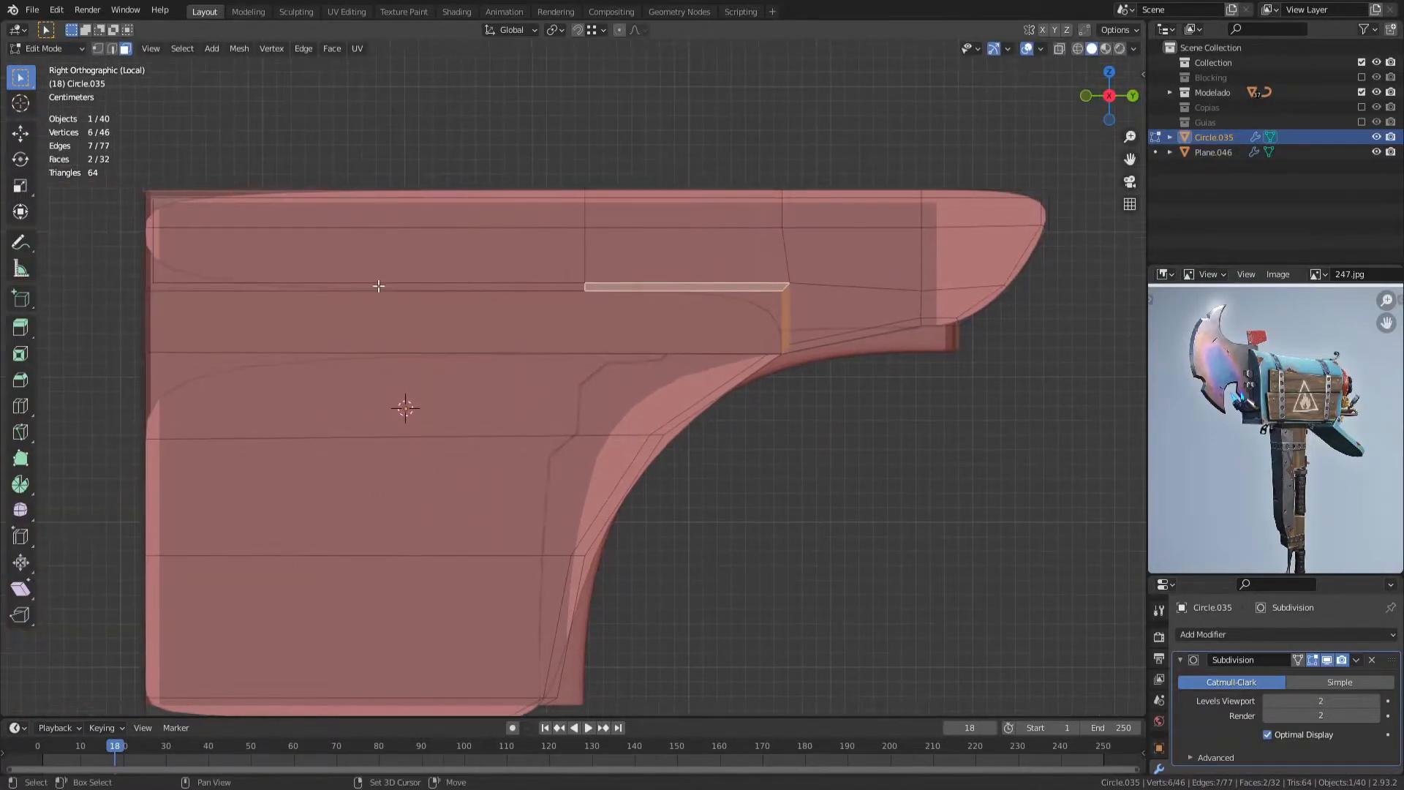
pyautogui.keyDown('shift'); pyautogui.moveTo(1043, 200); pyautogui.dragTo(967, 225, button='middle'); pyautogui.keyUp('shift')
pyautogui.scroll(2, 909, 279)
pyautogui.press('x')
pyautogui.click(774, 353)
# Step: Remove the inset edge loop that runs just below the upper band's top edge
pyautogui.press('2')
pyautogui.keyDown('alt'); pyautogui.click(851, 198); pyautogui.keyUp('alt')
pyautogui.press('z')
pyautogui.click(993, 181)
# Step: Merge the two inner vertices where the upper band meets the arc and move the merged vertex near the arc's edge
pyautogui.keyDown('shift'); pyautogui.moveTo(680, 376); pyautogui.dragTo(745, 327, button='middle'); pyautogui.keyUp('shift')
pyautogui.press('1')
pyautogui.click(687, 359)
pyautogui.keyDown('shift'); pyautogui.click(656, 372); pyautogui.keyUp('shift')
pyautogui.rightClick(637, 276)
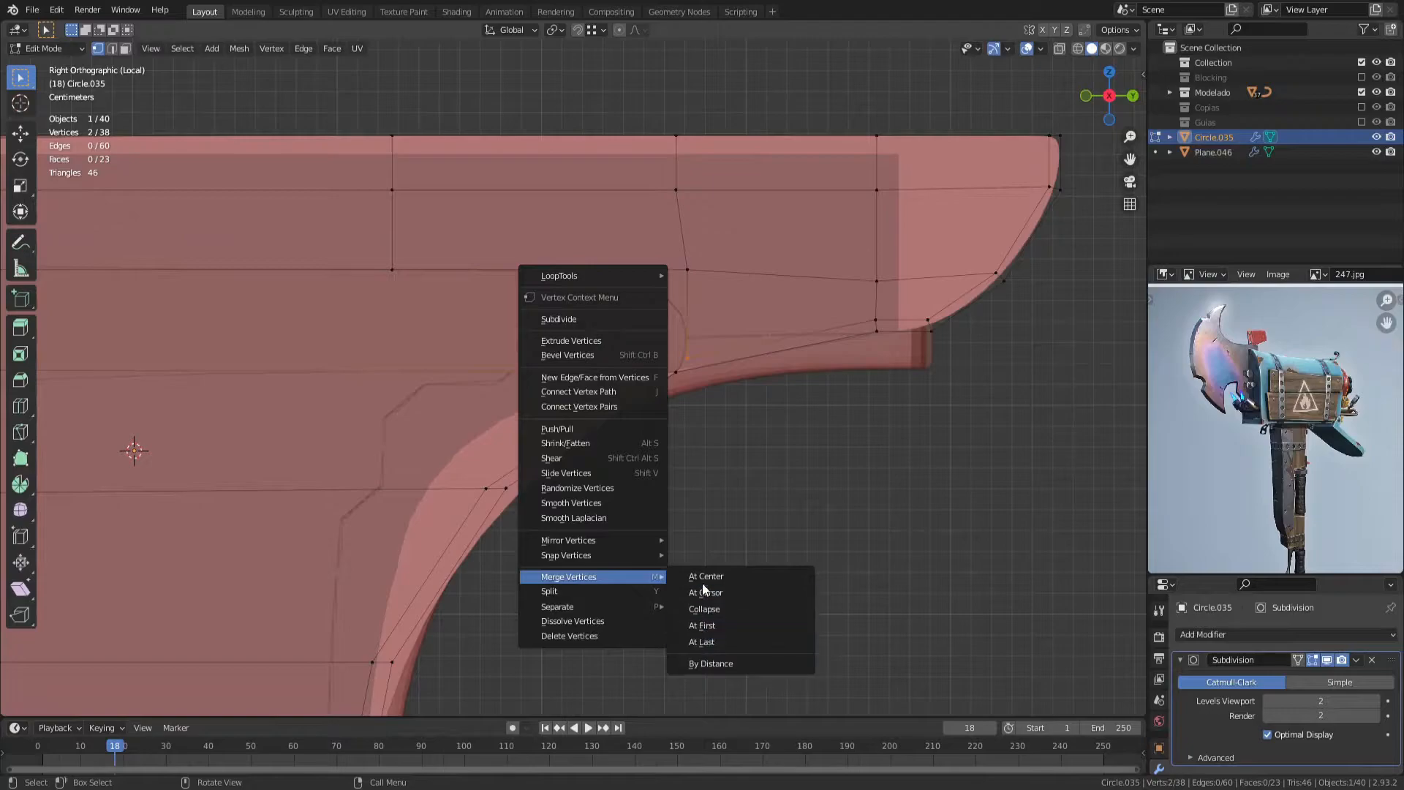
pyautogui.click(702, 590)
pyautogui.press('g')
pyautogui.click(674, 353)
# Step: Move the vertex above the merged one about -0.0055 m along Y to line up its column
pyautogui.click(684, 272)
pyautogui.press('g')
pyautogui.press('y')
pyautogui.click(680, 184)
# Step: Delete the vertices of the upper band's back section, keeping the faces near the tip
pyautogui.scroll(-3, 526, 338)
pyautogui.keyDown('shift'); pyautogui.moveTo(527, 338); pyautogui.dragTo(667, 310, button='middle'); pyautogui.keyUp('shift')
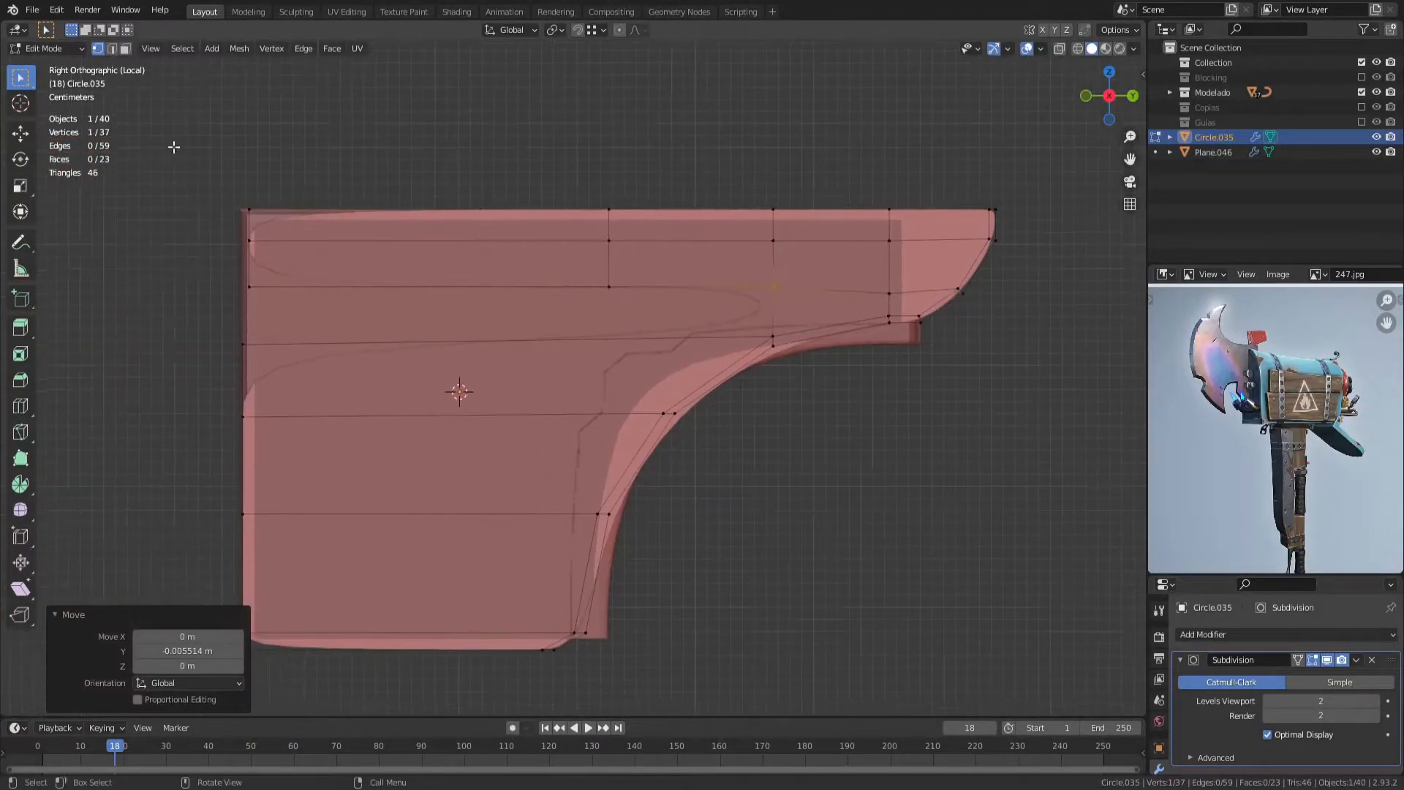
pyautogui.moveTo(184, 149); pyautogui.dragTo(639, 315)
pyautogui.press('x')
pyautogui.click(643, 282)
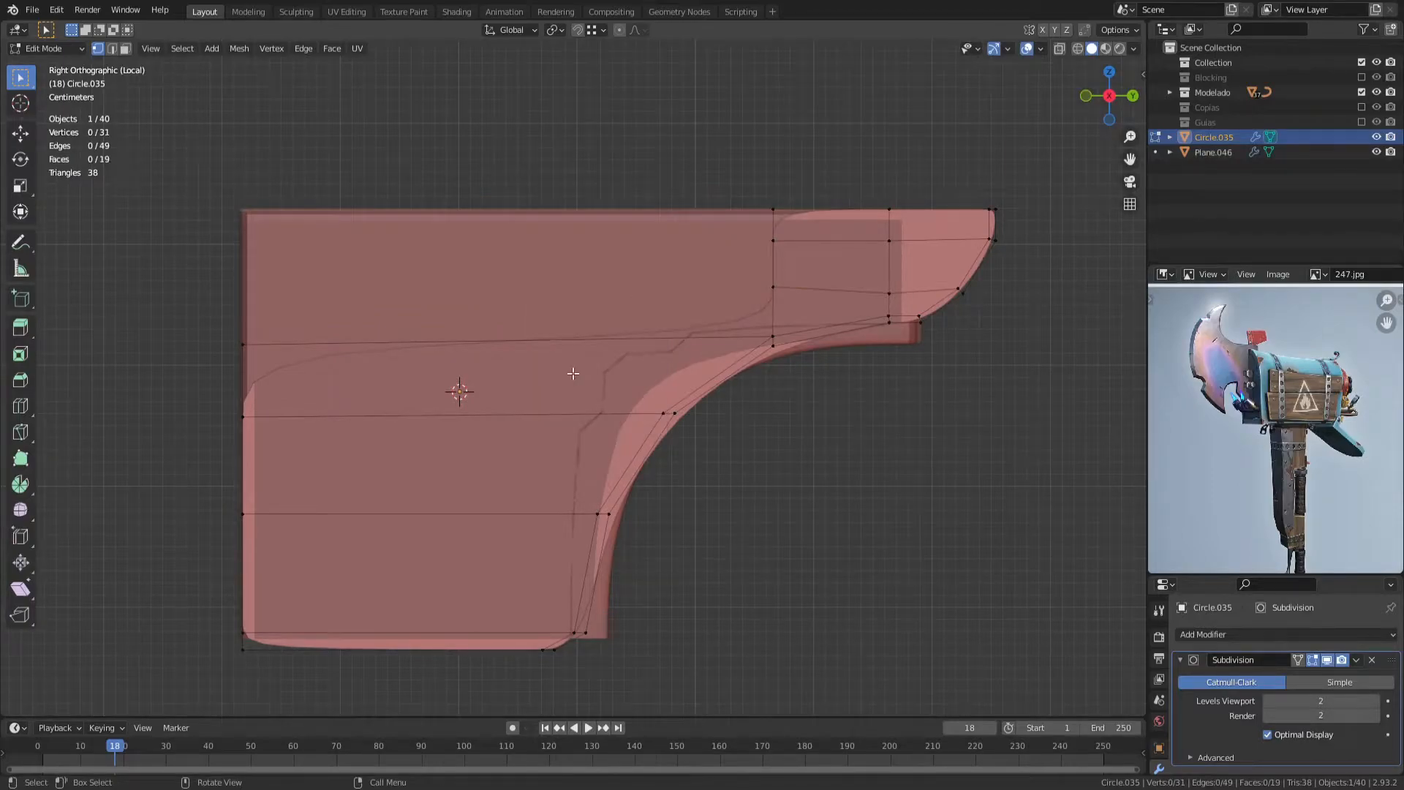
# Step: Delete the large faces between the back edge and the arc, leaving the narrow strip along the concave curve
pyautogui.rightClick(673, 413)
pyautogui.keyDown('shift'); pyautogui.moveTo(432, 628); pyautogui.dragTo(542, 407, button='middle'); pyautogui.keyUp('shift')
pyautogui.scroll(3, 542, 407)
pyautogui.press('3')
pyautogui.click(533, 446)
pyautogui.press('x')
pyautogui.click(533, 474)
pyautogui.click(513, 404)
pyautogui.keyDown('shift'); pyautogui.moveTo(513, 293); pyautogui.dragTo(446, 429, button='middle'); pyautogui.keyUp('shift')
pyautogui.keyDown('ctrl'); pyautogui.click(497, 249); pyautogui.keyUp('ctrl')
pyautogui.press('x')
pyautogui.click(497, 254)
# Step: Move the vertices at the lower end of the narrow strip so they sit closer to the bracket's bottom corner
pyautogui.press('1')
pyautogui.moveTo(529, 533); pyautogui.dragTo(590, 589)
pyautogui.press('g')
pyautogui.click(608, 573)
pyautogui.scroll(2, 609, 572)
pyautogui.press('g')
pyautogui.click(579, 498)
pyautogui.press('g')
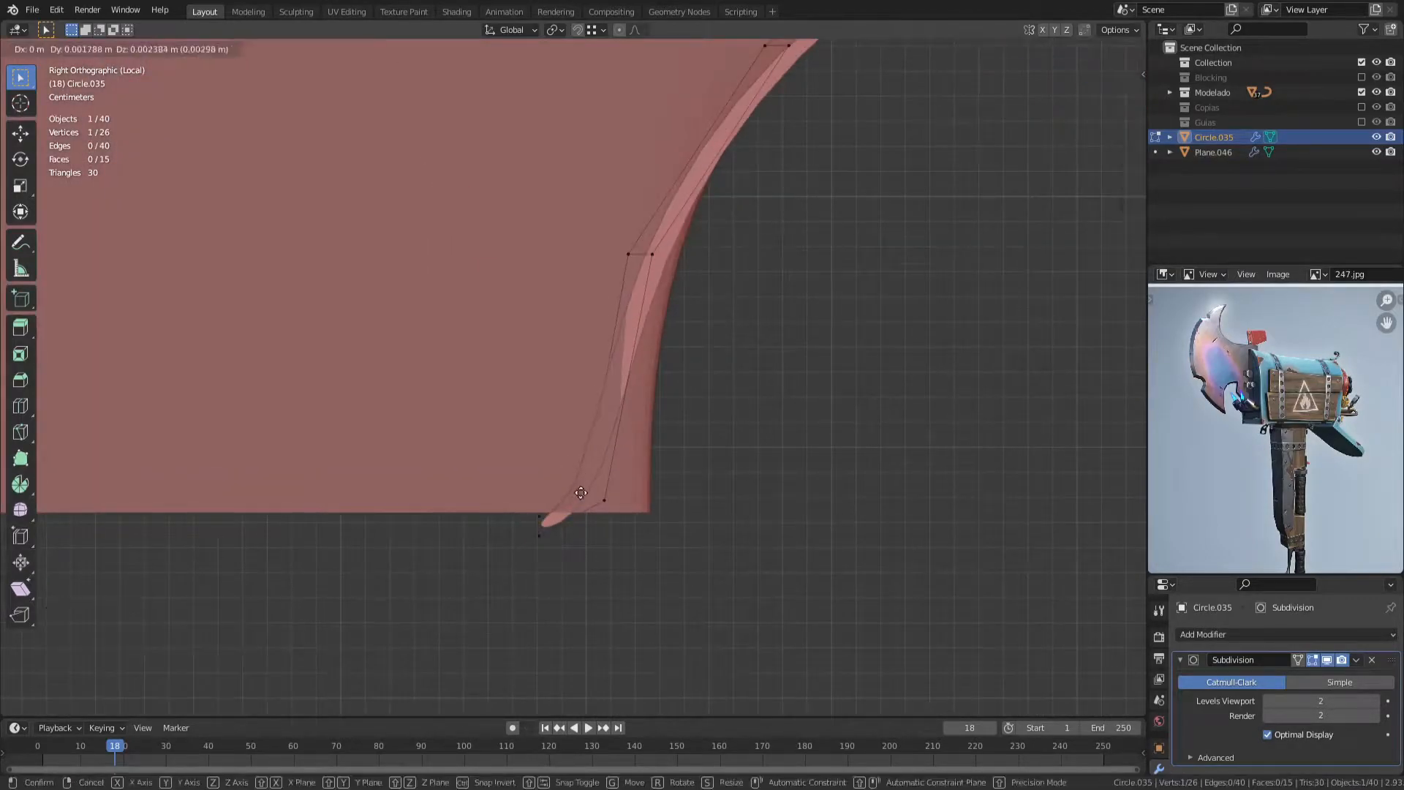
pyautogui.click(590, 485)
# Step: Move the strip's two middle inner vertices closer to the concave edge, the upper one about 0.0046 m in Y and 0.0077 m in Z
pyautogui.click(626, 248)
pyautogui.press('g')
pyautogui.scroll(-3, 795, 217)
pyautogui.keyDown('shift'); pyautogui.moveTo(796, 217); pyautogui.dragTo(560, 477, button='middle'); pyautogui.keyUp('shift')
pyautogui.click(443, 455)
pyautogui.press('g')
pyautogui.click(449, 444)
pyautogui.scroll(-2, 536, 528)
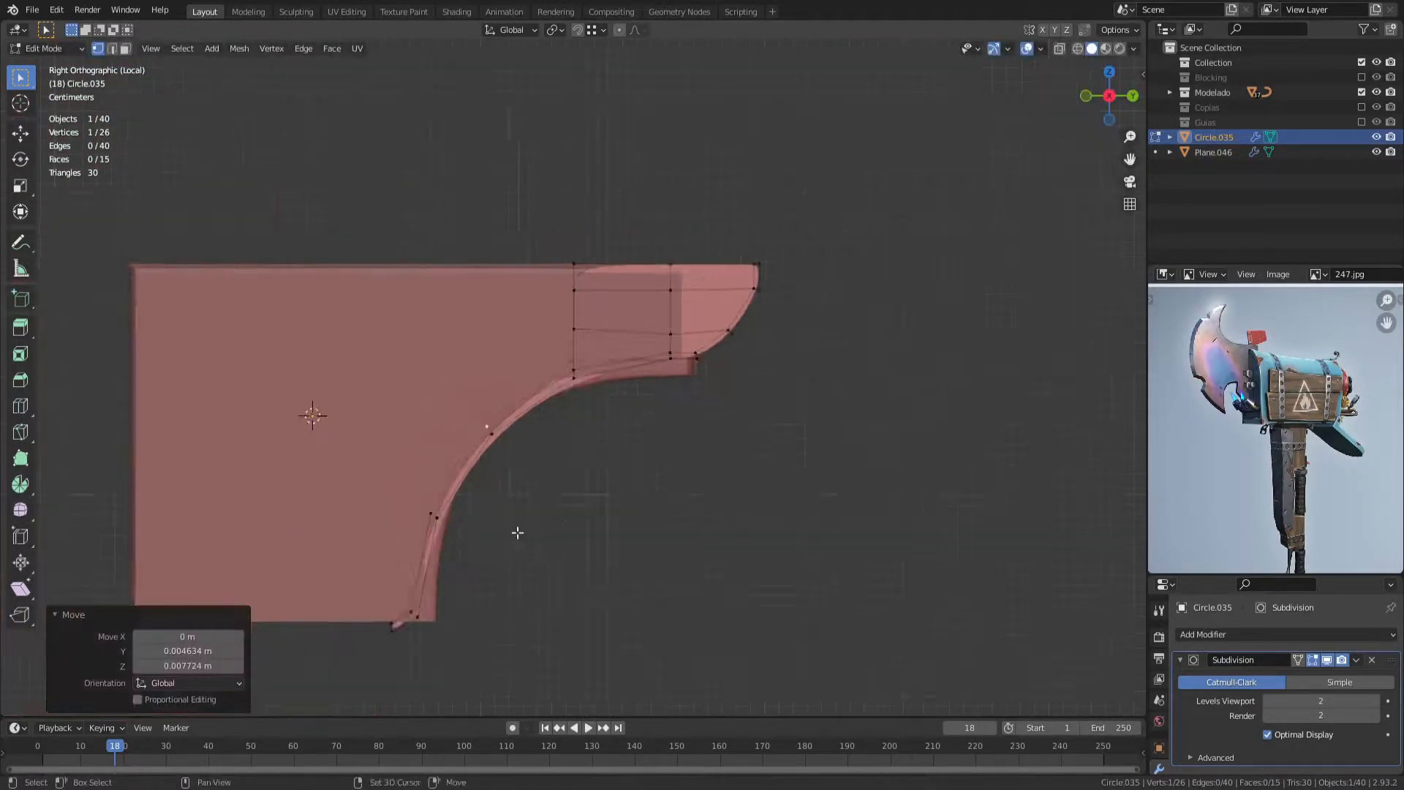
# Step: Extrude the strip's bottom end edge about -0.265 m along Y and align it with the bracket's back edge
pyautogui.keyDown('shift'); pyautogui.moveTo(535, 528); pyautogui.dragTo(731, 419, button='middle'); pyautogui.keyUp('shift')
pyautogui.moveTo(566, 535); pyautogui.dragTo(603, 565)
pyautogui.press('e')
pyautogui.press('y')
pyautogui.click(288, 564)
pyautogui.press('g')
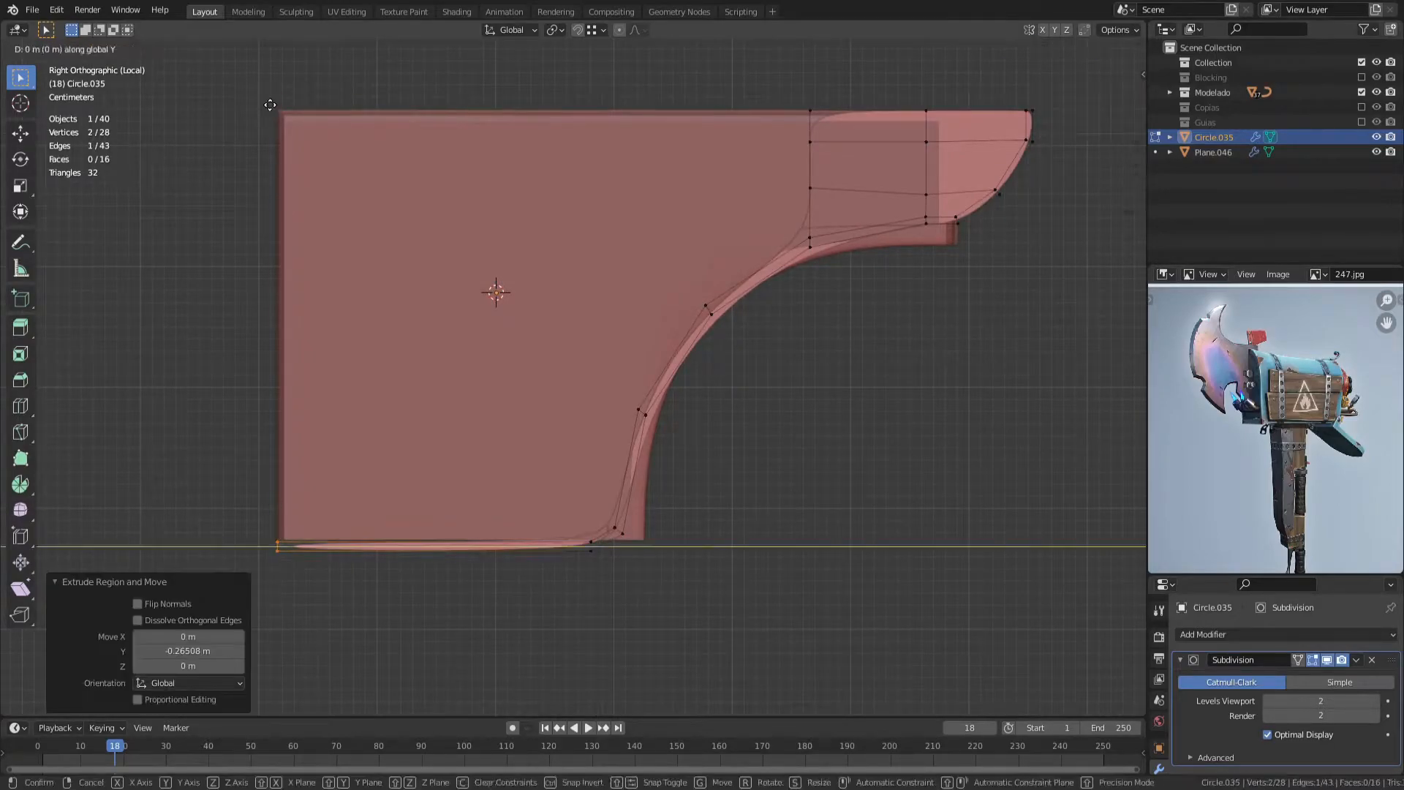
pyautogui.press('y')
pyautogui.click(271, 105)
# Step: Extrude the strip's inner edge backward along Y and flatten the new vertices into a straight vertical column
pyautogui.click(622, 395)
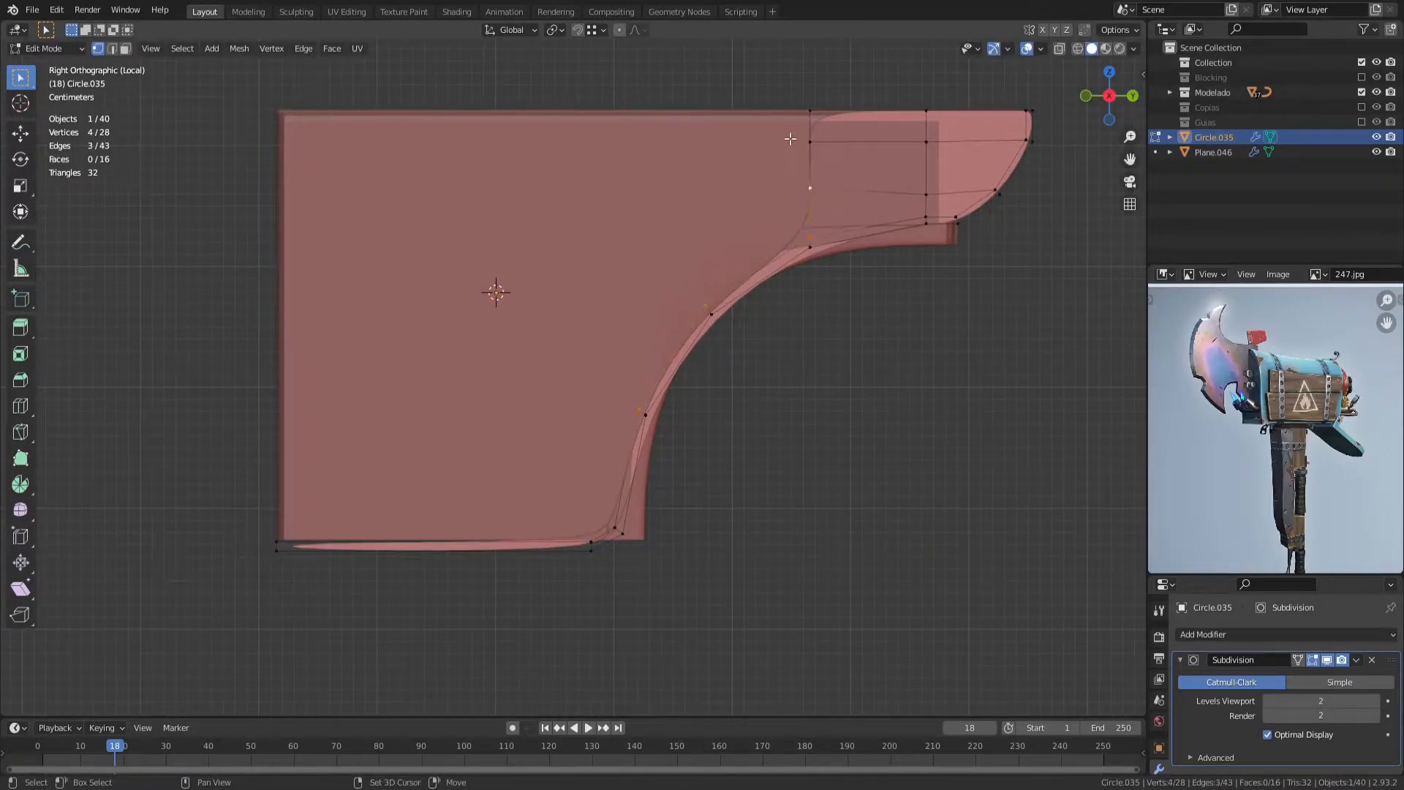
pyautogui.moveTo(832, 233); pyautogui.dragTo(823, 121, button='middle')
pyautogui.rightClick(822, 120)
pyautogui.press('e')
pyautogui.press('y')
pyautogui.click(552, 474)
pyautogui.press('s')
pyautogui.press('y')
pyautogui.press('0')
pyautogui.press('Return')
# Step: Line up the column in Y with the front end of the bottom band and extrude it to the back edge
pyautogui.press('g')
pyautogui.press('y')
pyautogui.click(666, 541)
pyautogui.press('e')
pyautogui.press('y')
pyautogui.click(279, 537)
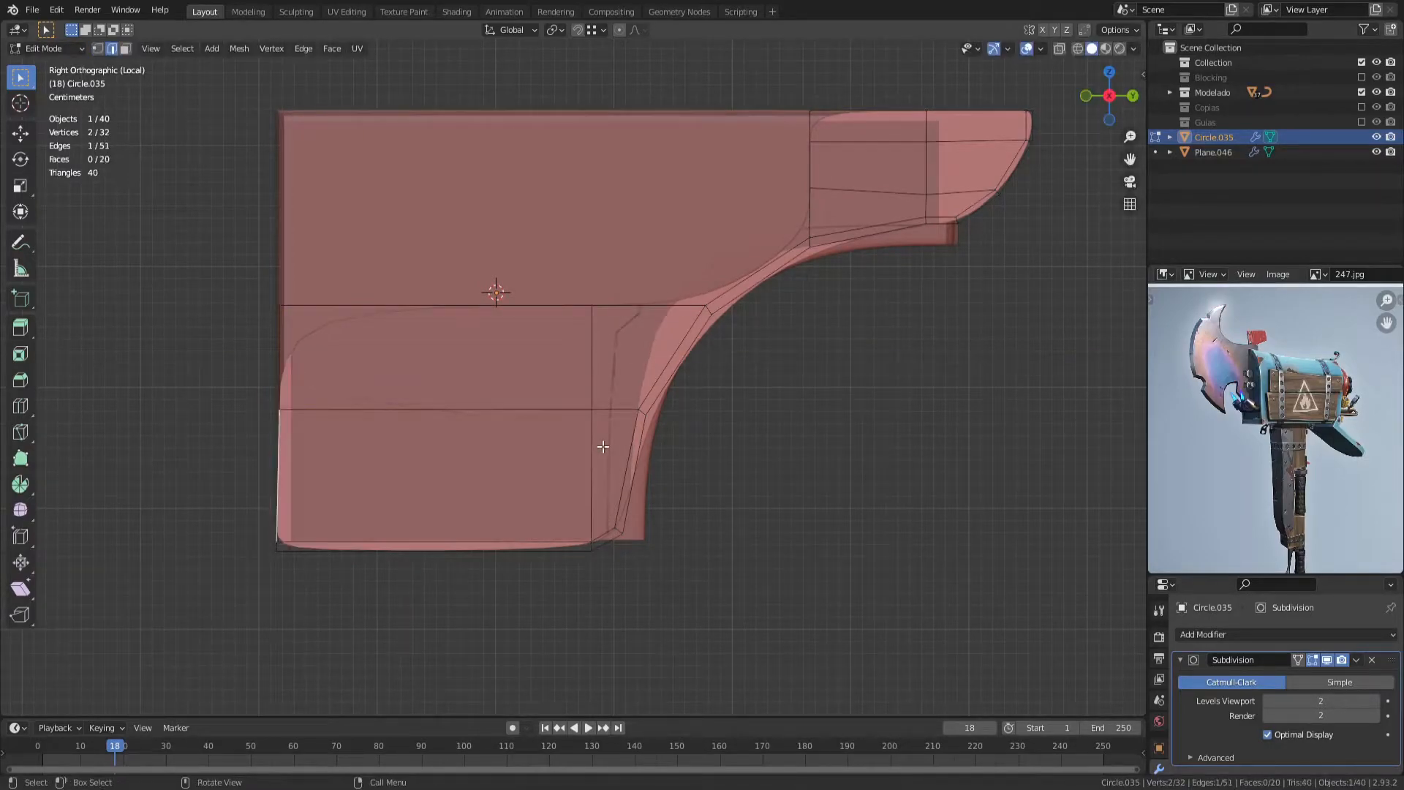
# Step: Extrude the top edge of the back section upward in Z in stages, matching the heights of the tip's vertices up to the bracket's top edge
pyautogui.keyDown('shift'); pyautogui.moveTo(652, 298); pyautogui.dragTo(597, 404, button='middle'); pyautogui.keyUp('shift')
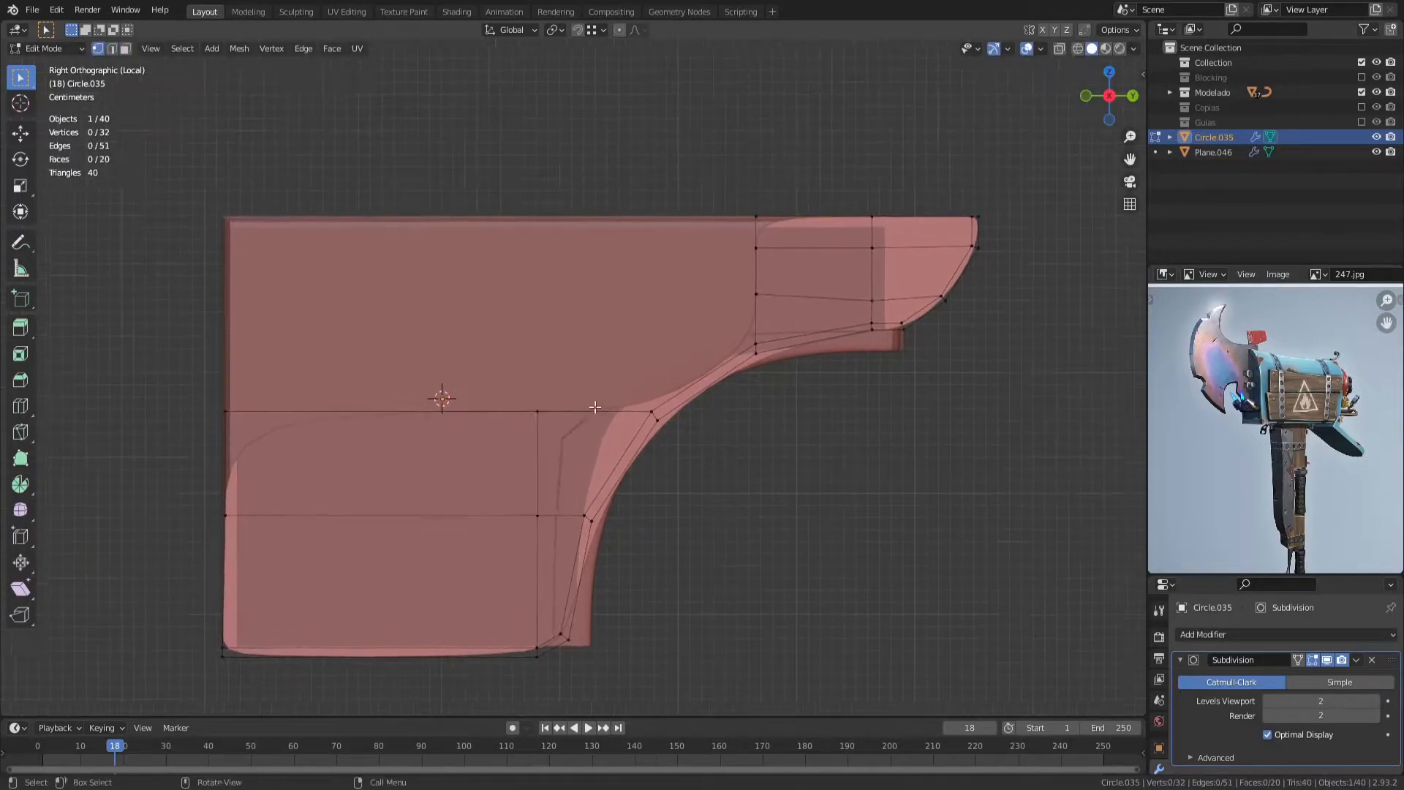
pyautogui.press('e')
pyautogui.press('z')
pyautogui.keyDown('ctrl'); pyautogui.click(755, 343); pyautogui.keyUp('ctrl')
pyautogui.press('e')
pyautogui.press('z')
pyautogui.keyDown('ctrl'); pyautogui.click(756, 294); pyautogui.keyUp('ctrl')
pyautogui.press('e')
pyautogui.keyDown('ctrl'); pyautogui.click(758, 225); pyautogui.keyUp('ctrl')
pyautogui.press('g')
pyautogui.press('z')
pyautogui.keyDown('ctrl'); pyautogui.click(757, 218); pyautogui.keyUp('ctrl')
# Step: Fill the opening between the back section, the upper rows and the arc, and dissolve the surplus horizontal edge in the back section
pyautogui.press('2')
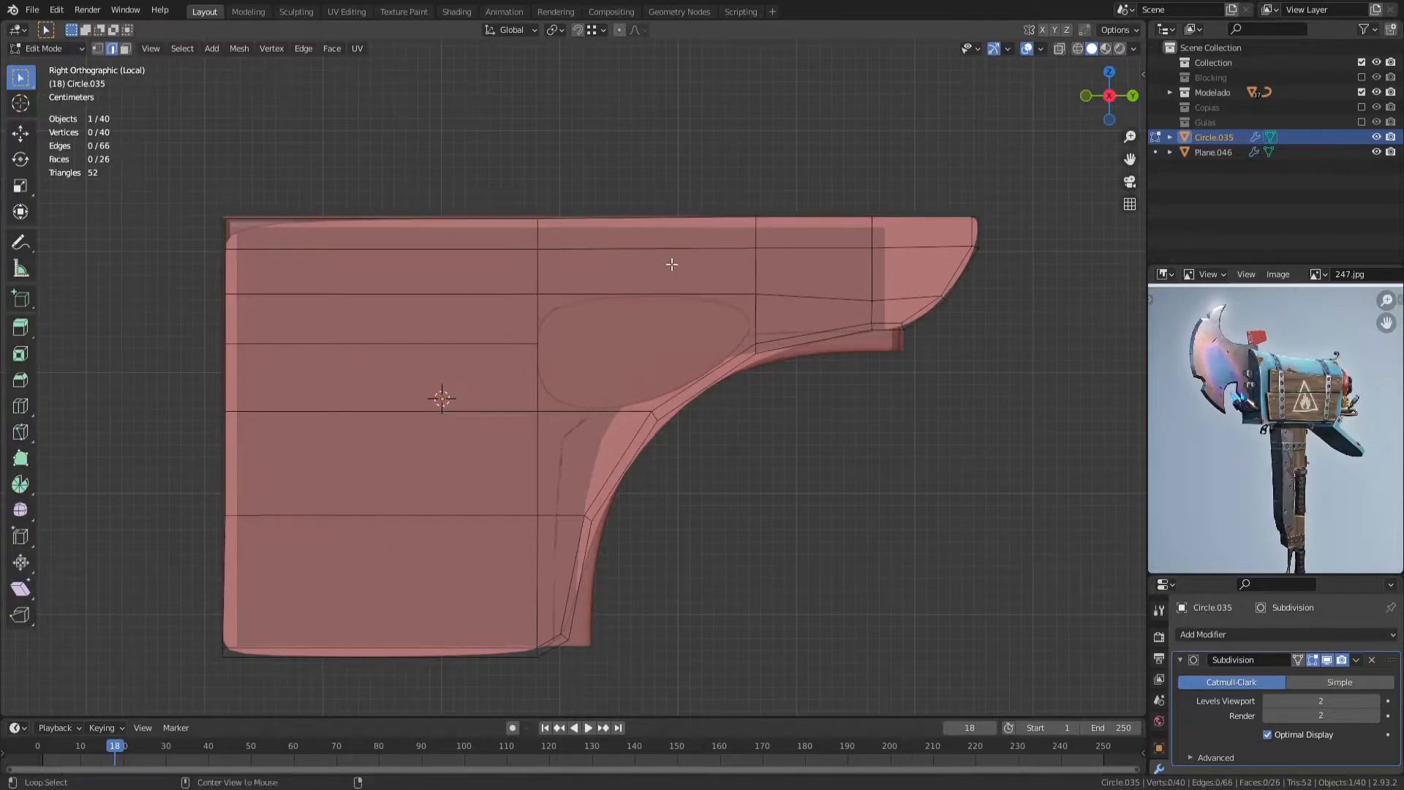
pyautogui.click(672, 286)
pyautogui.click(742, 313)
pyautogui.press('f')
pyautogui.click(511, 350)
pyautogui.hotkey('ctrl', 'x')
pyautogui.click(531, 345)
pyautogui.press('f')
pyautogui.press('Tab')
pyautogui.moveTo(539, 340); pyautogui.dragTo(690, 209, button='middle')
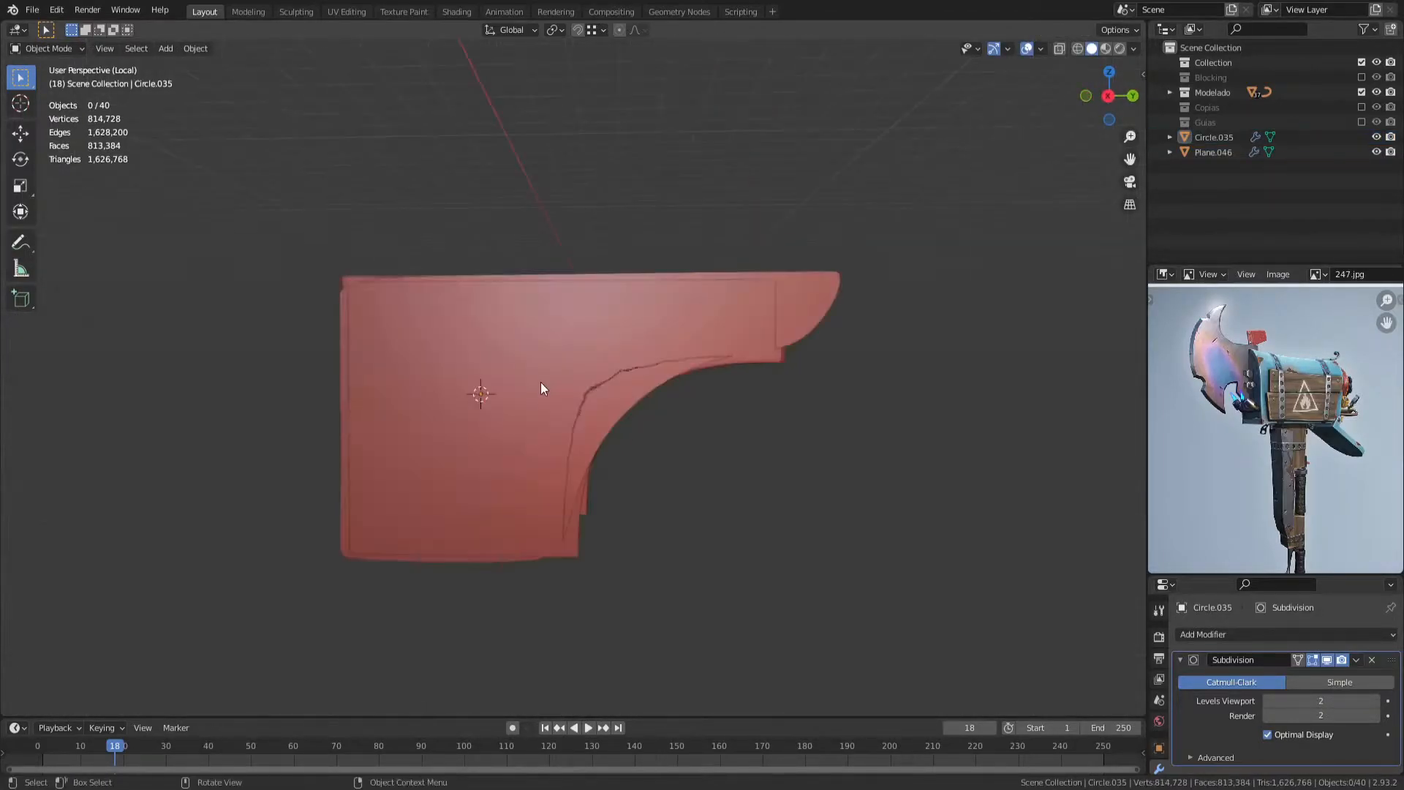
# Step: Extrude the mesh's outer boundary edges about -0.113 m along X to give it thickness, and adjust the depth along X
pyautogui.press('Tab')
pyautogui.scroll(5, 670, 382)
pyautogui.scroll(-4, 670, 383)
pyautogui.keyDown('shift'); pyautogui.moveTo(760, 306); pyautogui.dragTo(514, 555, button='middle'); pyautogui.keyUp('shift')
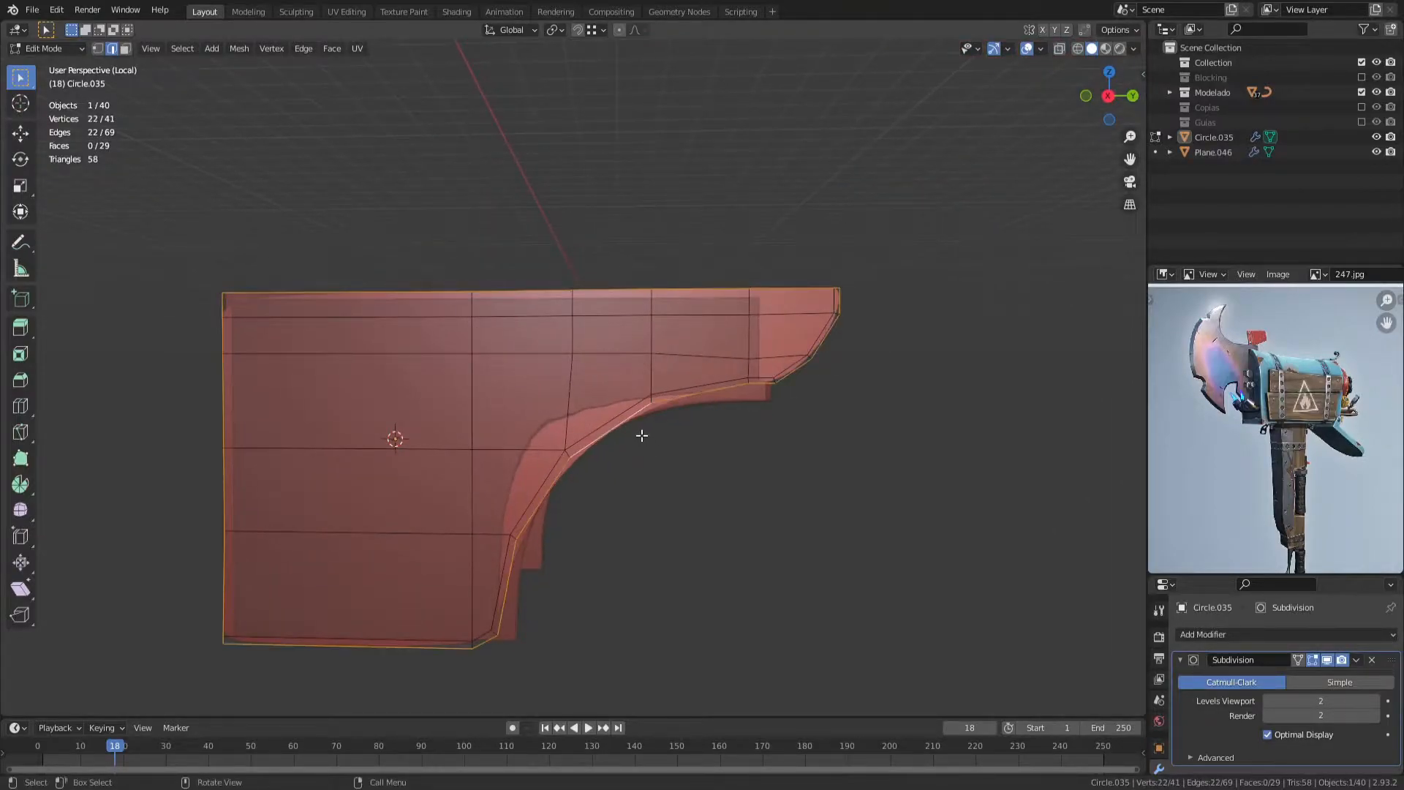
pyautogui.moveTo(642, 435); pyautogui.dragTo(752, 411, button='middle')
pyautogui.press('e')
pyautogui.press('x')
pyautogui.click(849, 398)
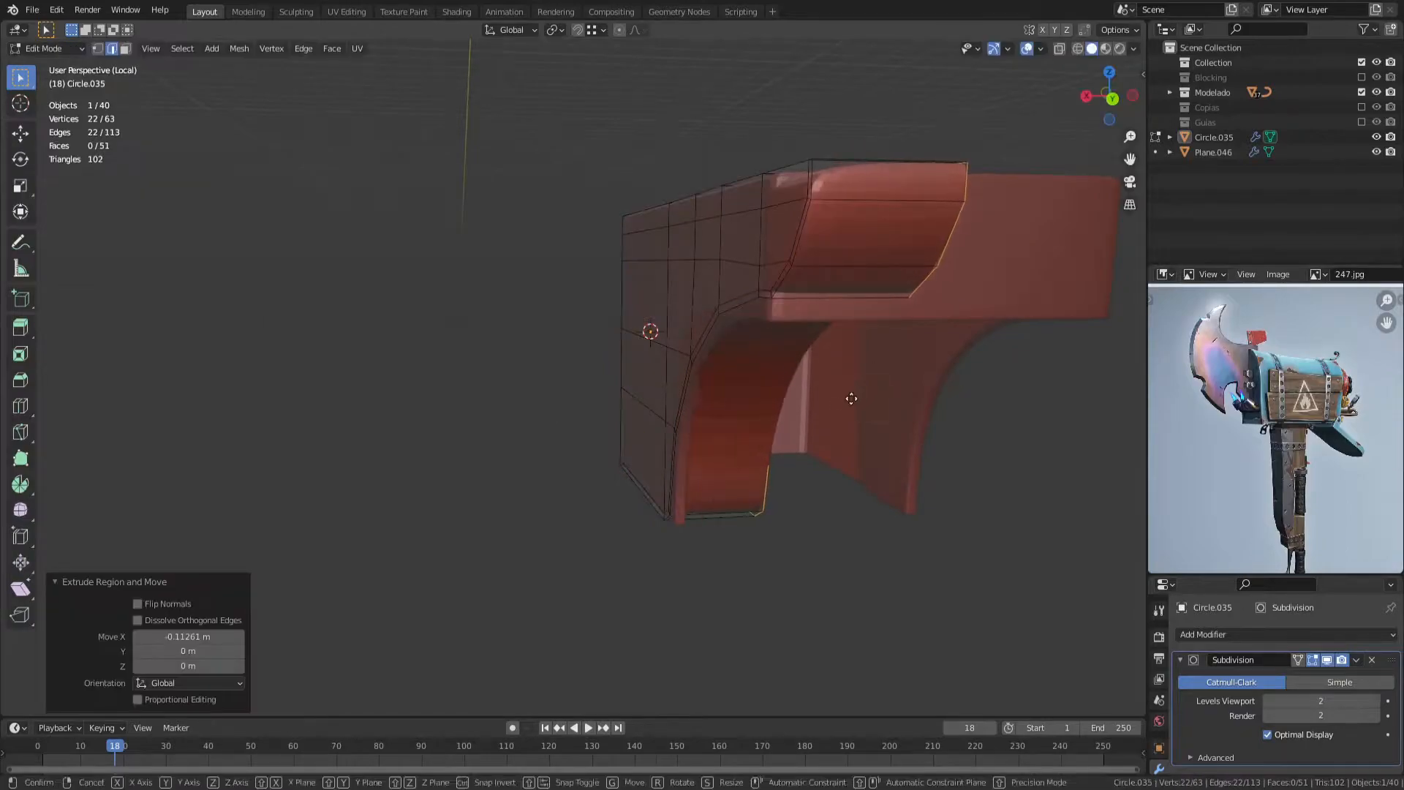
pyautogui.press('g')
pyautogui.press('x')
pyautogui.click(801, 402)
# Step: Snap the 3D cursor with the wide bracket piece selected and set the new mesh's origin for mirroring
pyautogui.press('Tab')
pyautogui.click(1125, 555)
pyautogui.click(950, 259)
pyautogui.rightClick(949, 259)
pyautogui.hotkey('shift', 's')
pyautogui.click(808, 402)
pyautogui.click(837, 209)
pyautogui.rightClick(837, 210)
pyautogui.moveTo(822, 261)
pyautogui.press('Escape')
pyautogui.click(826, 251)
pyautogui.click(871, 239)
# Step: Add a Mirror modifier above the Subdivision modifier, try the Y axis and leave only the X axis enabled
pyautogui.click(1212, 634)
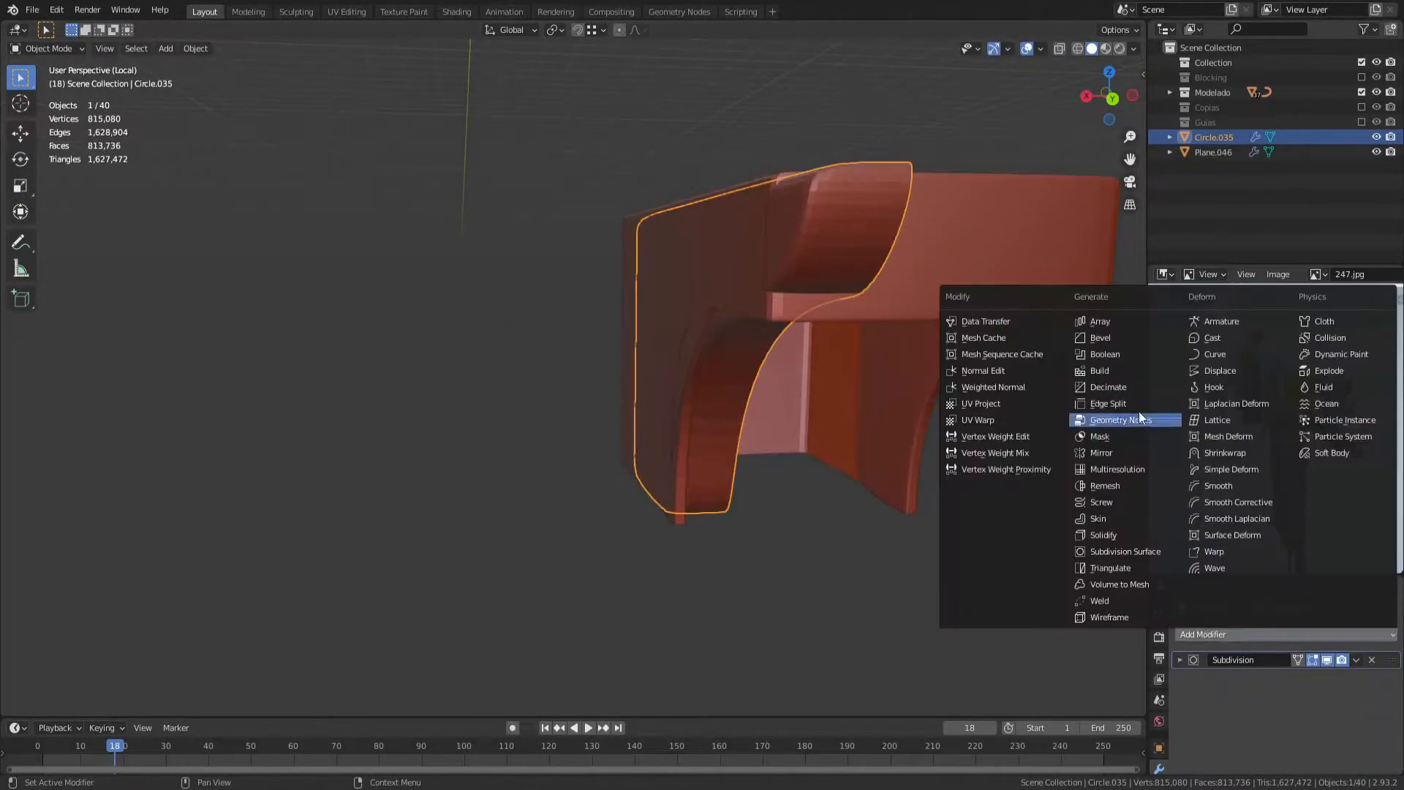
pyautogui.click(1100, 451)
pyautogui.moveTo(1390, 680); pyautogui.dragTo(1382, 633)
pyautogui.click(1281, 682)
pyautogui.click(1320, 682)
pyautogui.click(1320, 684)
pyautogui.click(1282, 682)
# Step: Apply the bracket's rotation and move its open edge loop along X to the mirror centre with the Mirror modifier's Clipping enabled
pyautogui.hotkey('ctrl', 'a')
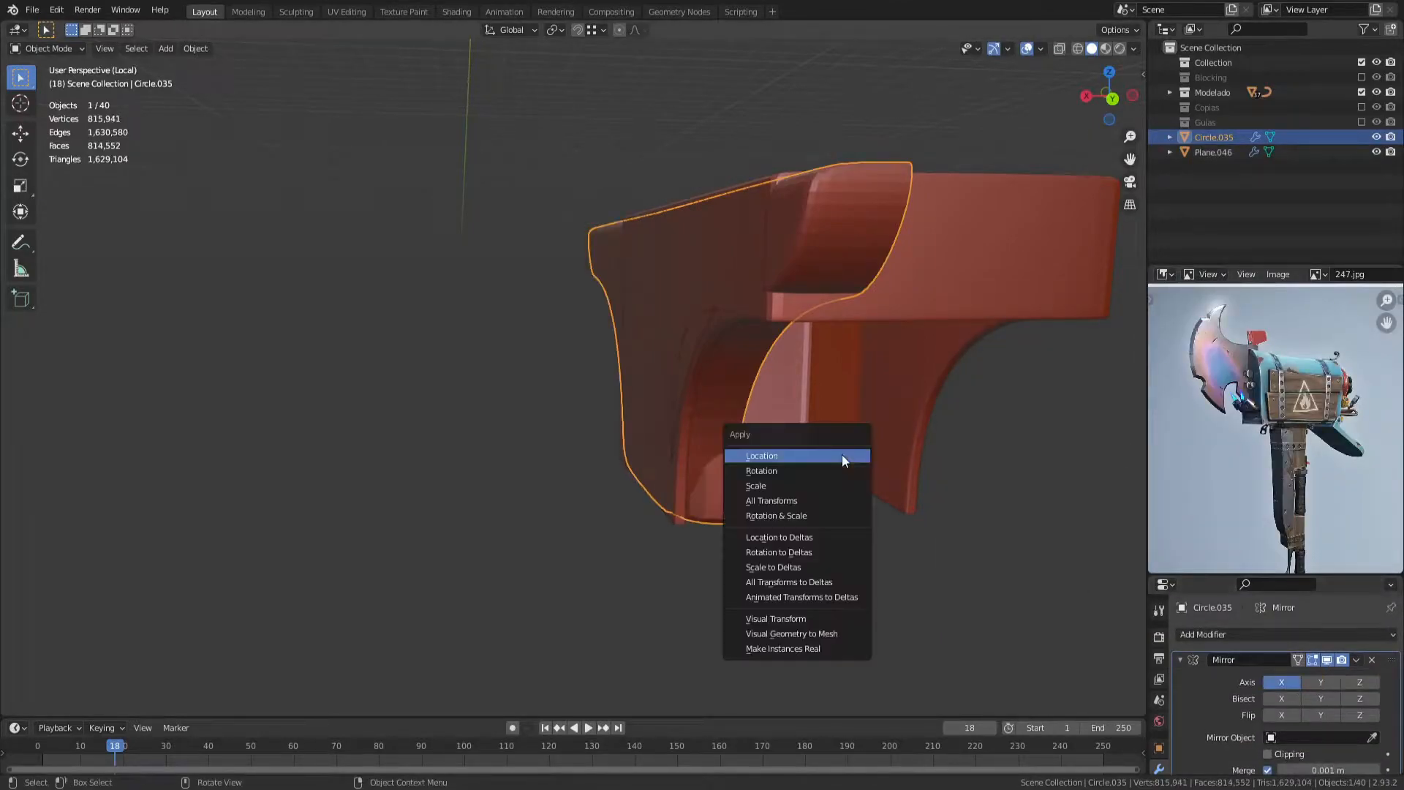
pyautogui.click(841, 470)
pyautogui.press('Tab')
pyautogui.keyDown('alt'); pyautogui.click(867, 298); pyautogui.keyUp('alt')
pyautogui.click(1267, 754)
pyautogui.press('g')
pyautogui.press('x')
pyautogui.click(960, 466)
# Step: Delete three surplus faces from the bracket's mesh
pyautogui.press('Tab')
pyautogui.scroll(-2, 739, 435)
pyautogui.hotkey('alt', 'a')
pyautogui.moveTo(739, 436); pyautogui.dragTo(706, 434, button='middle')
pyautogui.press('Tab')
pyautogui.keyDown('shift'); pyautogui.click(680, 341); pyautogui.keyUp('shift')
pyautogui.keyDown('shift'); pyautogui.click(598, 341); pyautogui.keyUp('shift')
pyautogui.press('x')
pyautogui.press('f')
pyautogui.click(906, 485)
pyautogui.press('x')
pyautogui.press('f')
# Step: Move the wide bracket piece to another collection and isolate the new bracket in local view
pyautogui.scroll(-2, 811, 417)
pyautogui.press('Tab')
pyautogui.click(783, 397)
pyautogui.press('m')
pyautogui.press('/')
pyautogui.press('m')
pyautogui.click(734, 395)
pyautogui.click(525, 397)
pyautogui.press('/')
# Step: Bevel the edge loop around the bracket's side contour, adding one segment
pyautogui.press('Tab')
pyautogui.moveTo(573, 375); pyautogui.dragTo(417, 409, button='middle')
pyautogui.press('2')
pyautogui.keyDown('alt'); pyautogui.click(512, 442); pyautogui.keyUp('alt')
pyautogui.scroll(2, 607, 486)
pyautogui.hotkey('ctrl', 'b')
pyautogui.scroll(1, 634, 482)
pyautogui.click(642, 482)
# Step: Examine the bevelled edges of the mirrored, subdivided bracket from several sides
pyautogui.press('Tab')
pyautogui.scroll(-3, 672, 493)
pyautogui.click(690, 499)
pyautogui.moveTo(690, 499); pyautogui.dragTo(468, 395, button='middle')
pyautogui.click(521, 367)
pyautogui.scroll(3, 538, 360)
pyautogui.press('Tab')
pyautogui.press('Tab')
pyautogui.press('Tab')
# Step: Try an extra loop cut near the bracket's lower end and undo it
pyautogui.hotkey('ctrl', 'r')
pyautogui.click(460, 477)
pyautogui.click(407, 475)
pyautogui.moveTo(407, 475); pyautogui.dragTo(574, 461, button='middle')
pyautogui.hotkey('ctrl', 'z')
# Step: Try deleting a face at the bracket's lower end, and undo the recent edits
pyautogui.press('3')
pyautogui.click(498, 398)
pyautogui.moveTo(498, 398); pyautogui.dragTo(588, 275, button='middle')
pyautogui.press('x')
pyautogui.press('f')
pyautogui.press('2')
pyautogui.press('1')
pyautogui.click(511, 404)
pyautogui.hotkey('ctrl', 'z')
pyautogui.hotkey('ctrl', 'z')
pyautogui.hotkey('ctrl', 'z')
pyautogui.hotkey('ctrl', 'z')
pyautogui.hotkey('ctrl', 'z')
# Step: Add a supporting edge loop close to the bracket's lower edge
pyautogui.press('k')
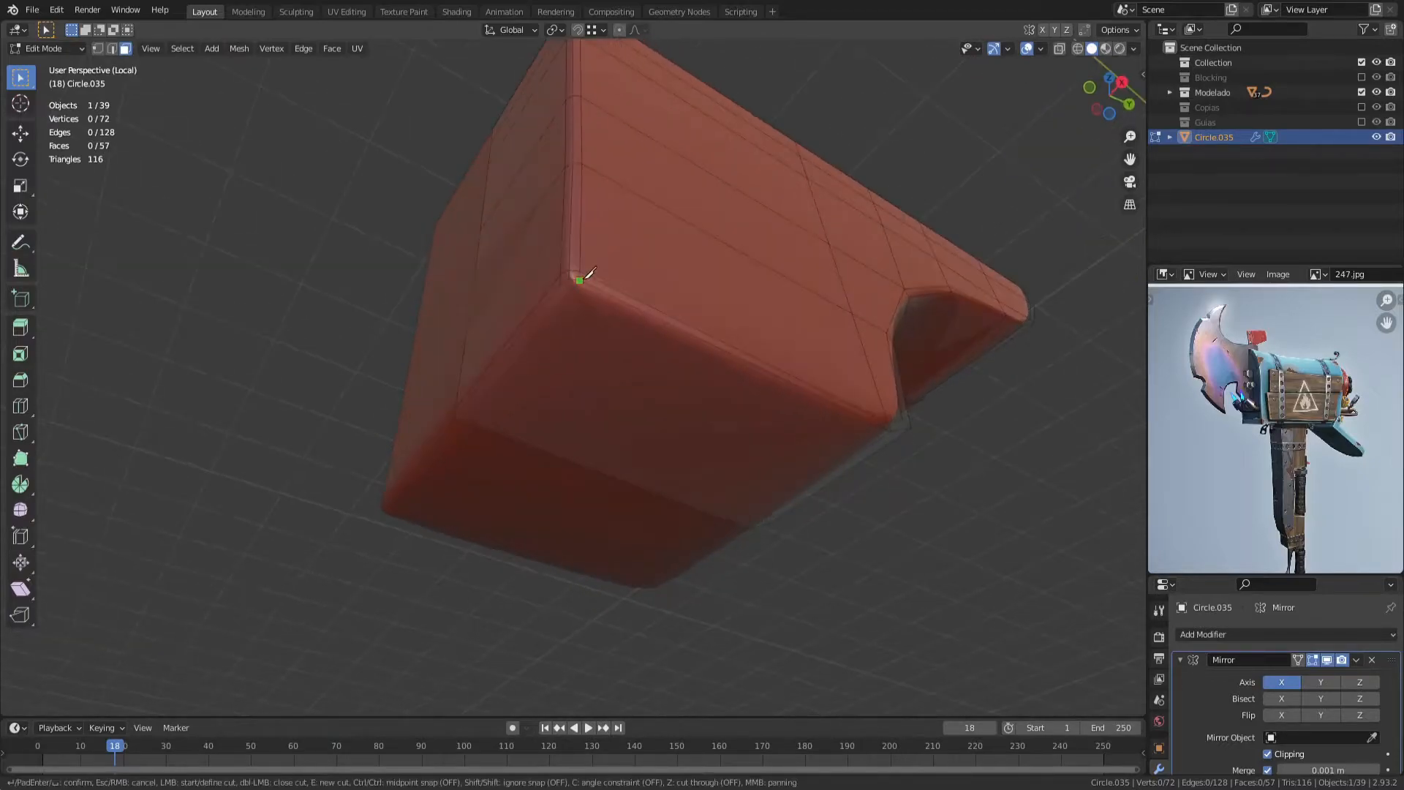
pyautogui.moveTo(468, 419); pyautogui.dragTo(432, 407, button='middle')
pyautogui.hotkey('ctrl', 'r')
pyautogui.click(580, 313)
pyautogui.click(524, 268)
pyautogui.moveTo(300, 364); pyautogui.dragTo(476, 388, button='middle')
# Step: Connect two neighbouring vertices at the bracket's lower corner with an edge and save the file
pyautogui.press('1')
pyautogui.click(612, 461)
pyautogui.keyDown('shift'); pyautogui.click(634, 478); pyautogui.keyUp('shift')
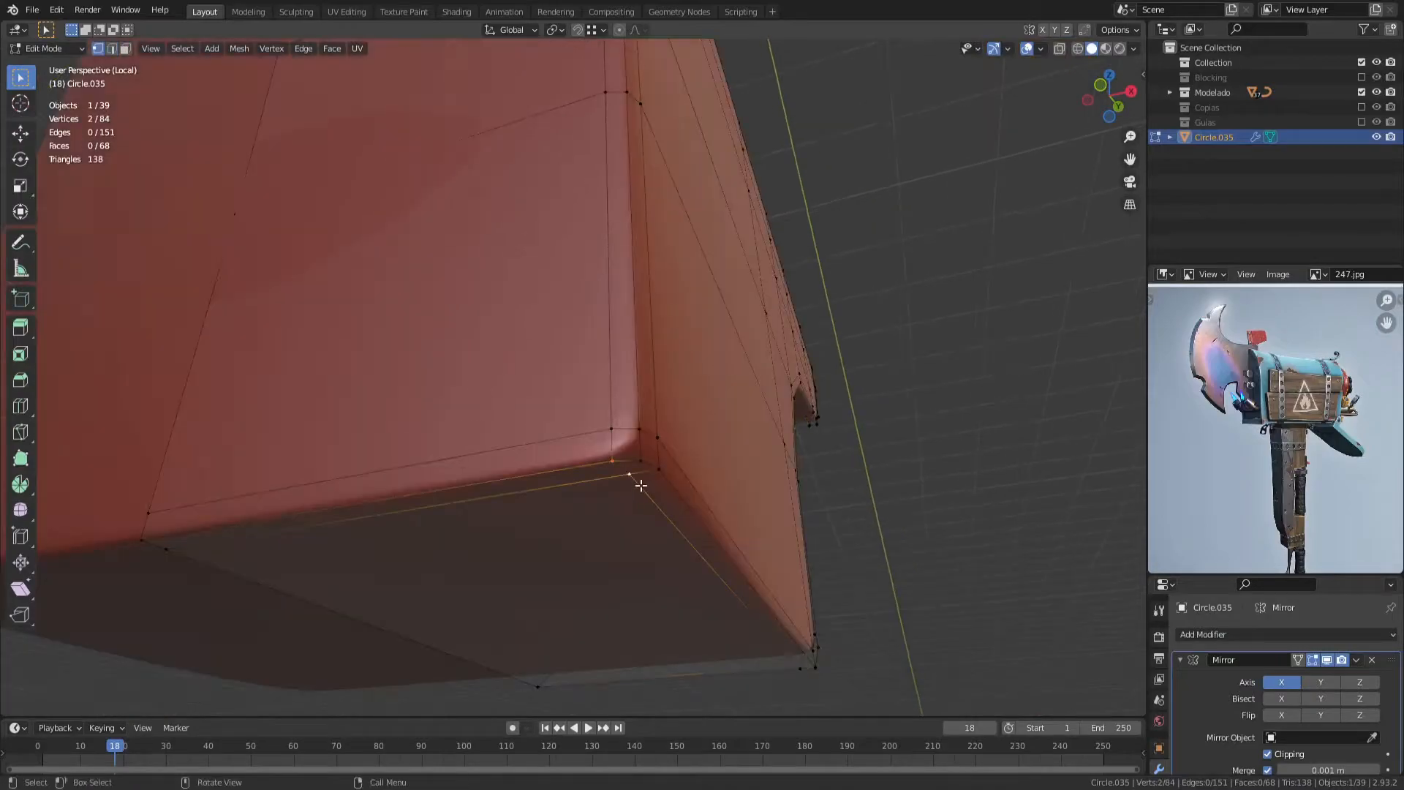
pyautogui.press('s')
pyautogui.rightClick(637, 485)
pyautogui.press('Tab')
pyautogui.hotkey('alt', 'a')
pyautogui.scroll(-4, 637, 484)
pyautogui.moveTo(638, 484); pyautogui.dragTo(544, 413, button='middle')
pyautogui.hotkey('ctrl', 's')
# Step: Turn off the viewport display of the Mirror and Subdivision modifiers and try an even loop cut near the concave side's lower end
pyautogui.press('Tab')
pyautogui.scroll(2, 692, 445)
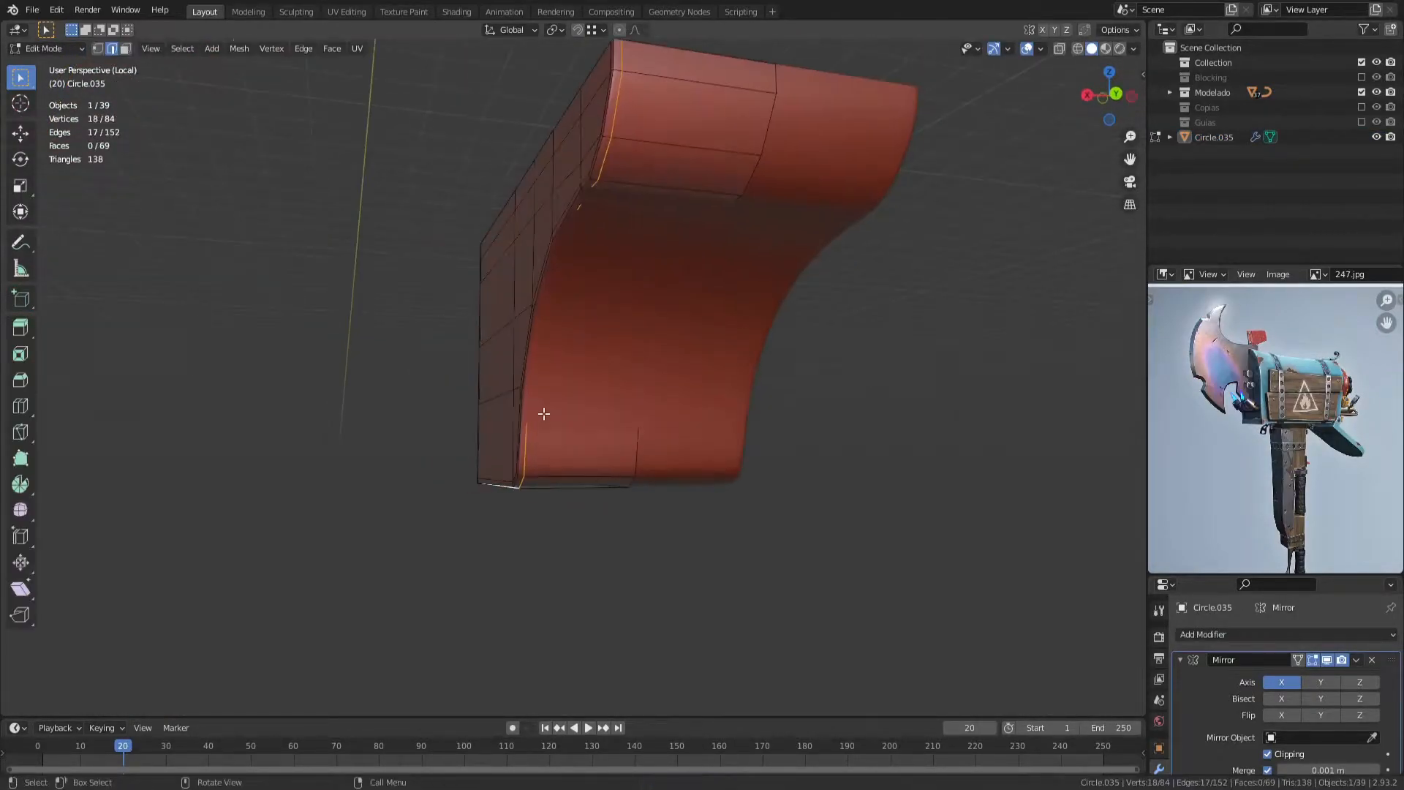
pyautogui.moveTo(579, 362); pyautogui.dragTo(593, 344, button='middle')
pyautogui.click(1326, 660)
pyautogui.click(1180, 659)
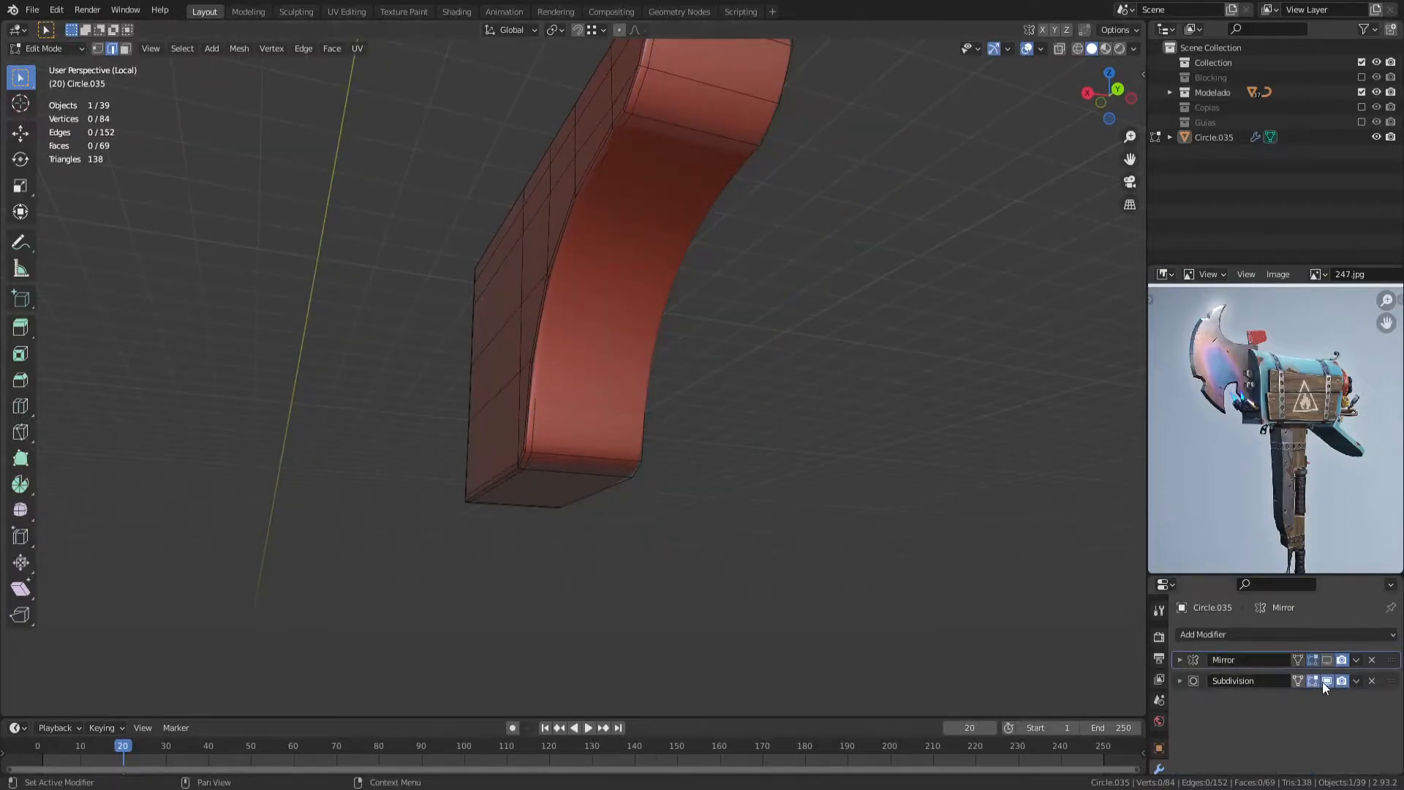
pyautogui.click(1326, 681)
pyautogui.press('3')
pyautogui.click(684, 138)
pyautogui.keyDown('shift'); pyautogui.click(644, 192); pyautogui.keyUp('shift')
pyautogui.keyDown('shift'); pyautogui.click(603, 337); pyautogui.keyUp('shift')
pyautogui.keyDown('shift'); pyautogui.click(614, 266); pyautogui.keyUp('shift')
pyautogui.moveTo(614, 266); pyautogui.dragTo(760, 293, button='middle')
pyautogui.hotkey('ctrl', 'r')
pyautogui.click(633, 430)
pyautogui.press('e')
pyautogui.click(626, 464)
# Step: Try deleting the strip of faces along the concave underside and turn both modifiers' viewport display back on
pyautogui.press('3')
pyautogui.click(676, 435)
pyautogui.keyDown('ctrl'); pyautogui.click(824, 244); pyautogui.keyUp('ctrl')
pyautogui.keyDown('ctrl'); pyautogui.click(899, 183); pyautogui.keyUp('ctrl')
pyautogui.press('x')
pyautogui.press('f')
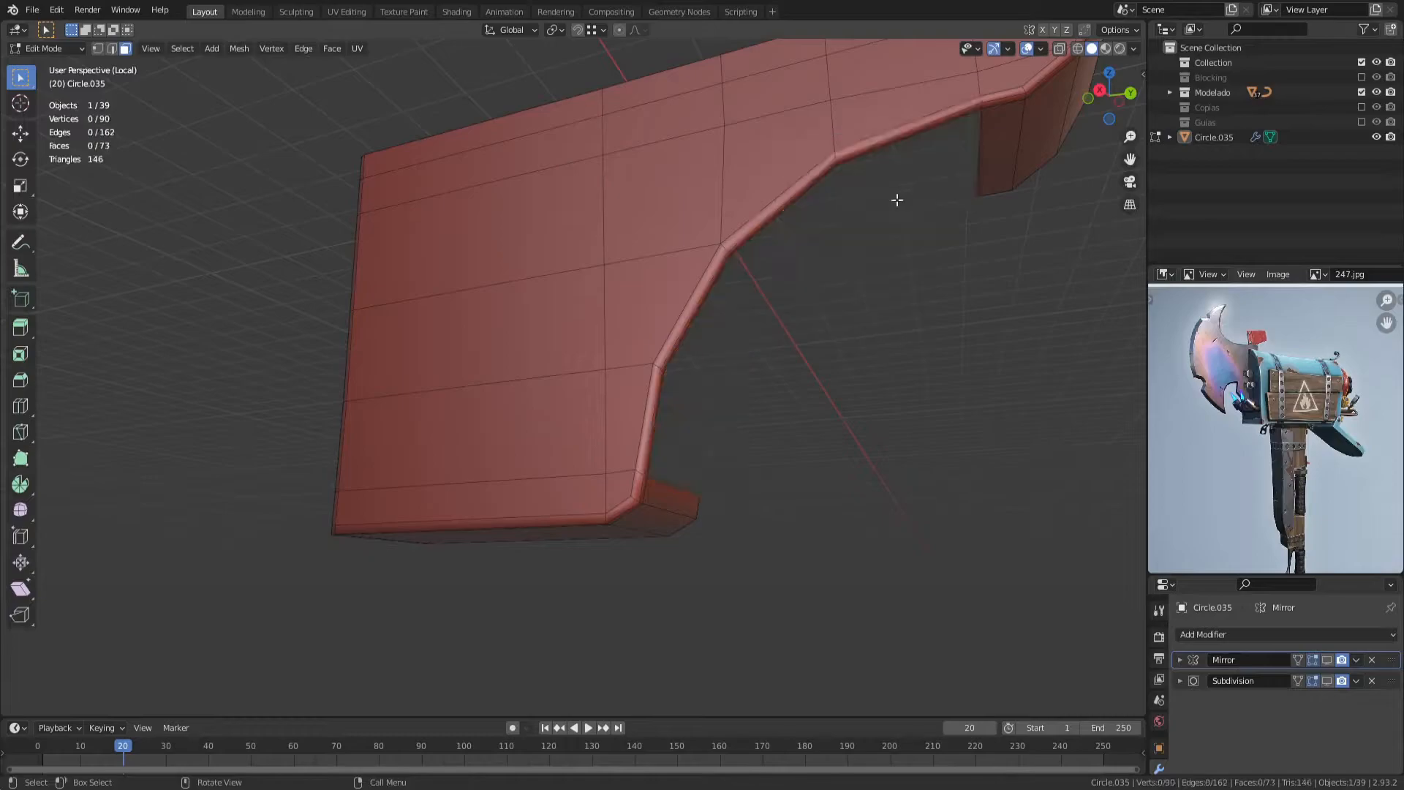
pyautogui.press('Tab')
pyautogui.click(1326, 660)
pyautogui.click(1327, 681)
pyautogui.moveTo(753, 416); pyautogui.dragTo(651, 431, button='middle')
pyautogui.scroll(1, 601, 397)
# Step: Cut a new edge loop across the lower part of the bracket's concave section
pyautogui.press('Tab')
pyautogui.hotkey('ctrl', 'r')
pyautogui.click(636, 443)
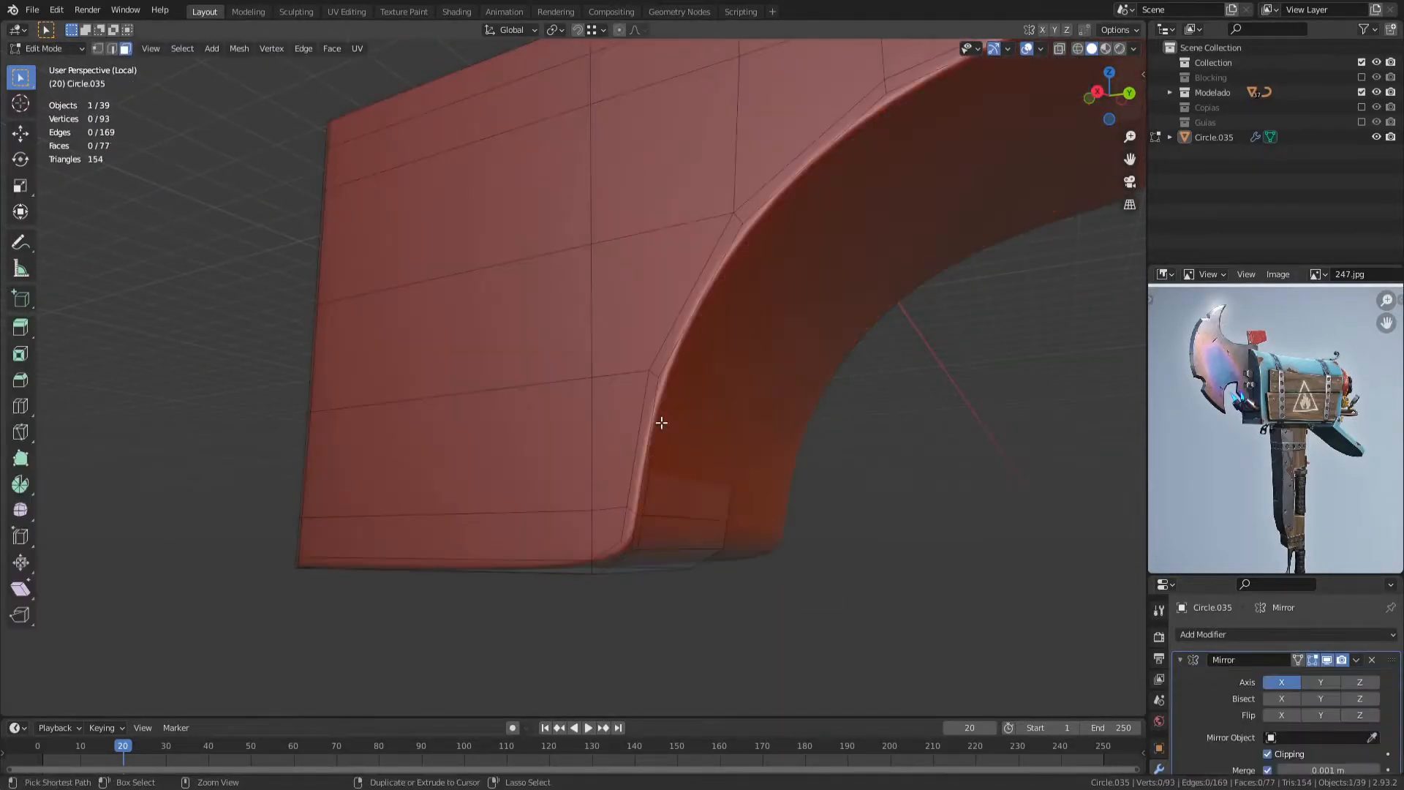
pyautogui.click(634, 441)
# Step: Hide the Mirror and Subdivision modifiers in the viewport and delete the strip of faces along the concave underside
pyautogui.click(1327, 659)
pyautogui.click(1180, 660)
pyautogui.click(1327, 681)
pyautogui.press('3')
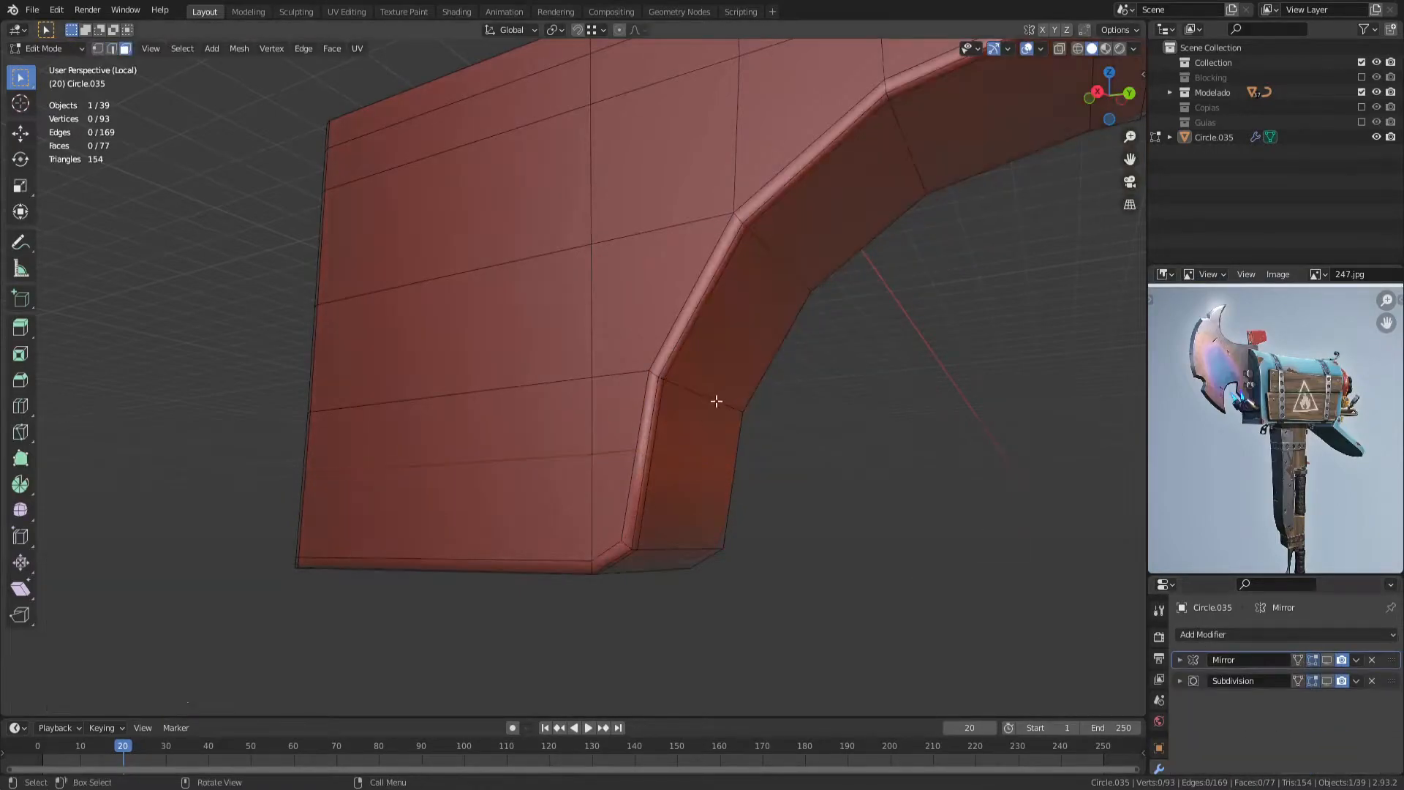
pyautogui.click(702, 423)
pyautogui.keyDown('ctrl'); pyautogui.click(849, 214); pyautogui.keyUp('ctrl')
pyautogui.scroll(-1, 856, 214)
pyautogui.press('x')
pyautogui.press('f')
# Step: Turn the viewport display of the Mirror and Subdivision modifiers back on and inspect the new opening
pyautogui.press('Tab')
pyautogui.moveTo(762, 313); pyautogui.dragTo(669, 322, button='middle')
pyautogui.click(1327, 659)
pyautogui.click(1327, 681)
pyautogui.scroll(-3, 607, 373)
pyautogui.moveTo(607, 373); pyautogui.dragTo(548, 414, button='middle')
pyautogui.scroll(3, 605, 408)
# Step: Select the edge loop around the concave opening and extrude it inward about -0.099 m along Y
pyautogui.press('Tab')
pyautogui.press('2')
pyautogui.keyDown('alt'); pyautogui.click(589, 520); pyautogui.keyUp('alt')
pyautogui.moveTo(590, 520); pyautogui.dragTo(352, 343, button='middle')
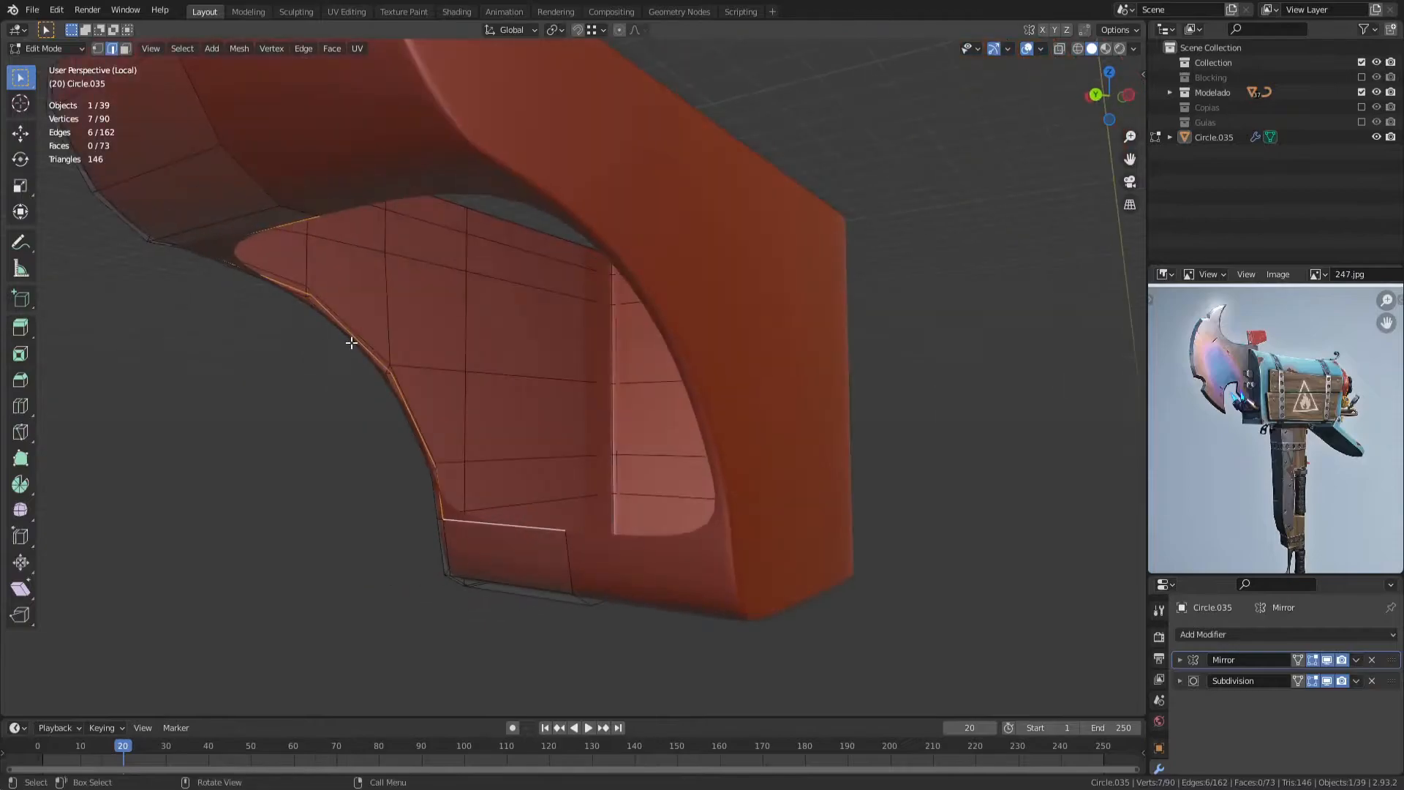
pyautogui.click(365, 342)
pyautogui.press('e')
pyautogui.press('y')
pyautogui.click(424, 338)
# Step: Flatten the extruded inner edges along Y with scale 0 and shift them along Y into the recess
pyautogui.press('s')
pyautogui.press('y')
pyautogui.press('0')
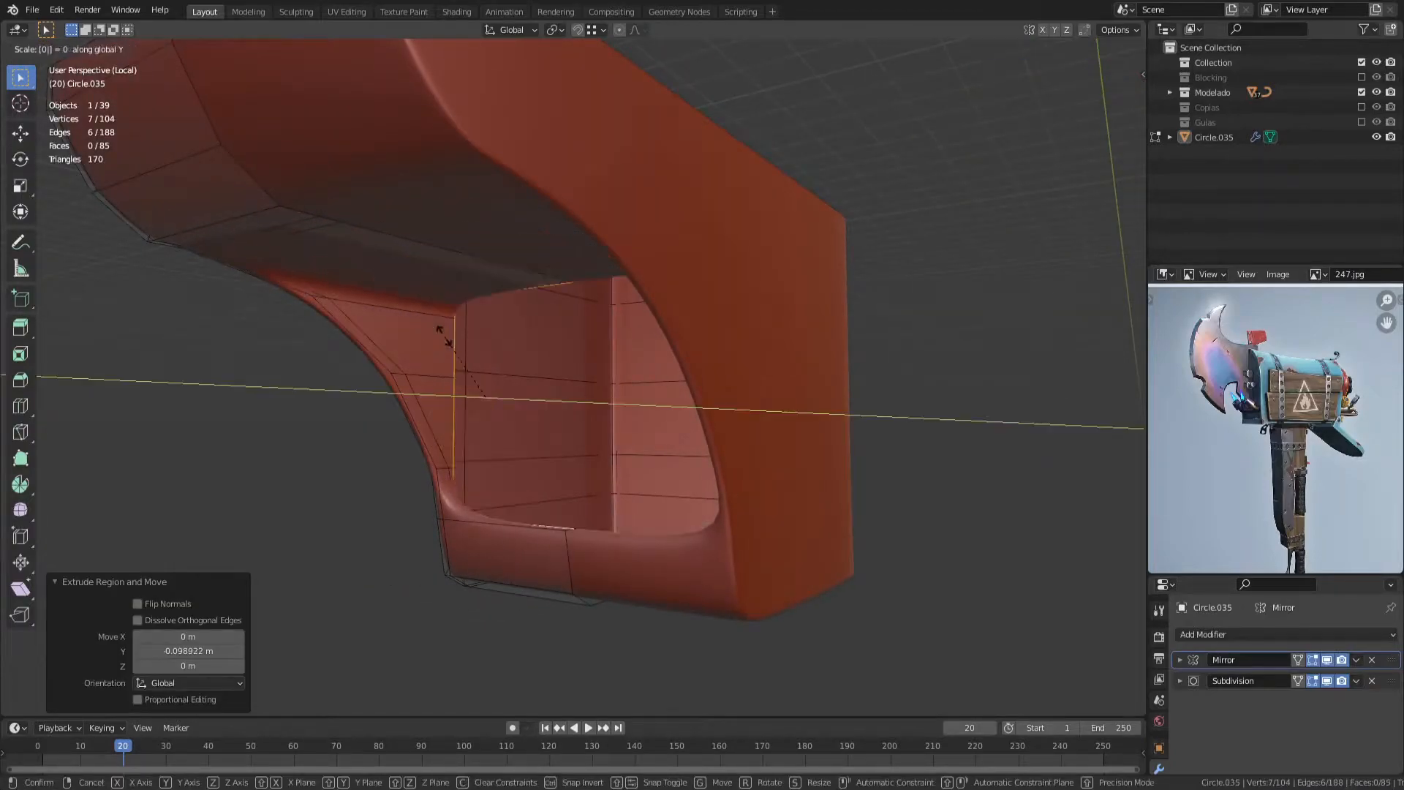
pyautogui.click(445, 335)
pyautogui.press('g')
pyautogui.press('y')
pyautogui.click(568, 308)
# Step: Hide the Subdivision modifier in the viewport and reposition the vertex near the opening's upper end, adjusting it along Y
pyautogui.click(1326, 681)
pyautogui.scroll(3, 241, 219)
pyautogui.moveTo(267, 201); pyautogui.dragTo(521, 276, button='middle')
pyautogui.press('1')
pyautogui.press('g')
pyautogui.click(502, 250)
pyautogui.press('g')
pyautogui.press('y')
pyautogui.click(493, 247)
# Step: Move the next vertex at the opening's upper end along Y and along Z
pyautogui.click(322, 176)
pyautogui.press('g')
pyautogui.press('y')
pyautogui.click(339, 178)
pyautogui.press('g')
pyautogui.press('z')
pyautogui.click(329, 149)
# Step: Move the two upper-end vertices about 0.007 m along Z and about -0.01 m along Y, and redisplay the Subdivision modifier
pyautogui.scroll(-2, 357, 179)
pyautogui.keyDown('shift'); pyautogui.click(561, 171); pyautogui.keyUp('shift')
pyautogui.press('g')
pyautogui.press('z')
pyautogui.click(508, 213)
pyautogui.press('g')
pyautogui.press('y')
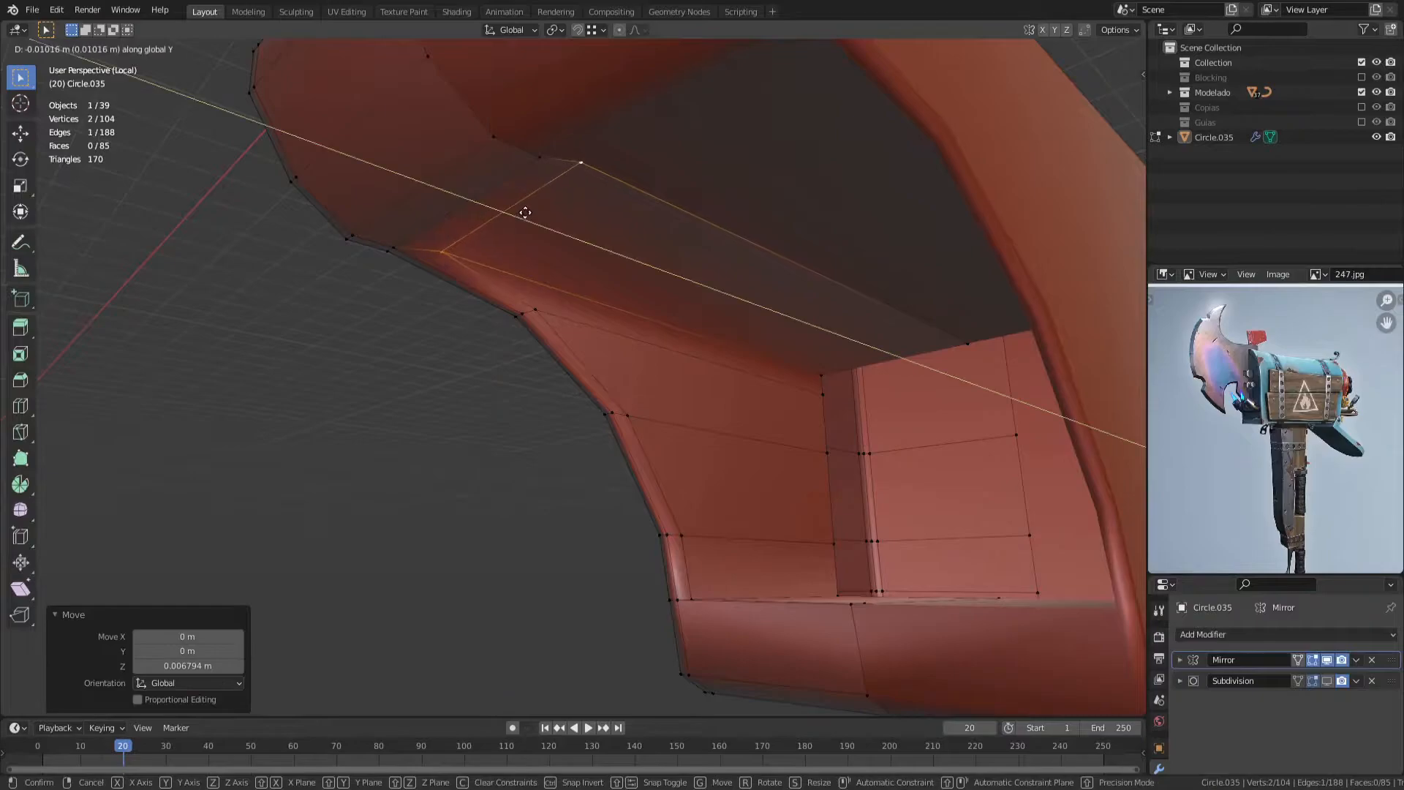
pyautogui.click(525, 212)
pyautogui.press('Tab')
pyautogui.click(1326, 680)
pyautogui.press('Tab')
# Step: Fine-tune the height of the selected opening vertices along Z and check the smoothed result
pyautogui.moveTo(614, 395); pyautogui.dragTo(639, 536, button='middle')
pyautogui.press('g')
pyautogui.press('z')
pyautogui.click(595, 548)
pyautogui.press('Tab')
pyautogui.press('Tab')
# Step: Cut two supporting edge loops around the opening's lower edge, sliding the second evenly close to the lip
pyautogui.scroll(1, 639, 536)
pyautogui.hotkey('ctrl', 'r')
pyautogui.click(636, 482)
pyautogui.click(634, 535)
pyautogui.hotkey('ctrl', 'r')
pyautogui.click(715, 562)
pyautogui.press('e')
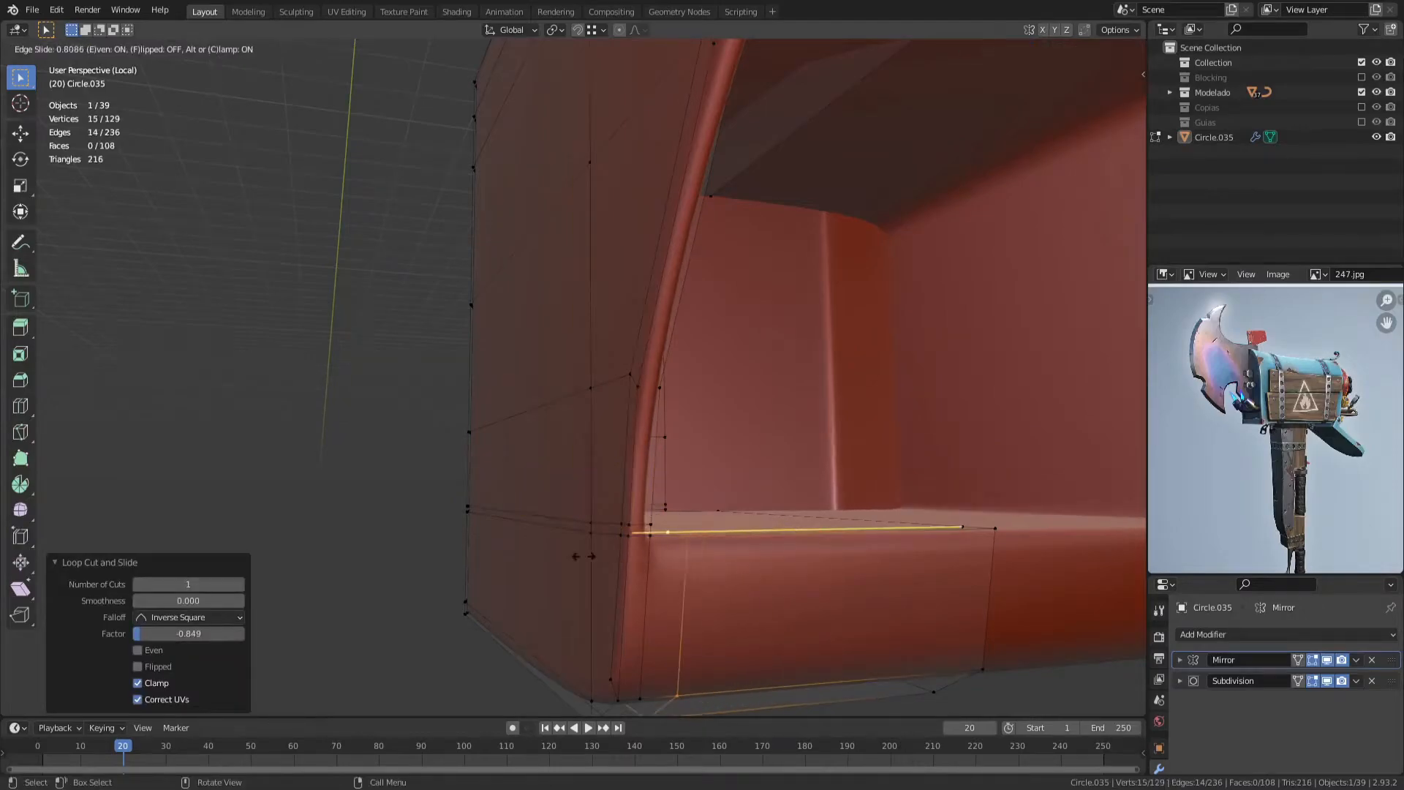
pyautogui.moveTo(562, 556); pyautogui.dragTo(594, 549, button='middle')
# Step: Cut another supporting edge loop just below the opening's lower lip and check the smoothed bracket
pyautogui.hotkey('ctrl', 'r')
pyautogui.click(658, 586)
pyautogui.click(647, 528)
pyautogui.press('Tab')
pyautogui.scroll(2, 606, 463)
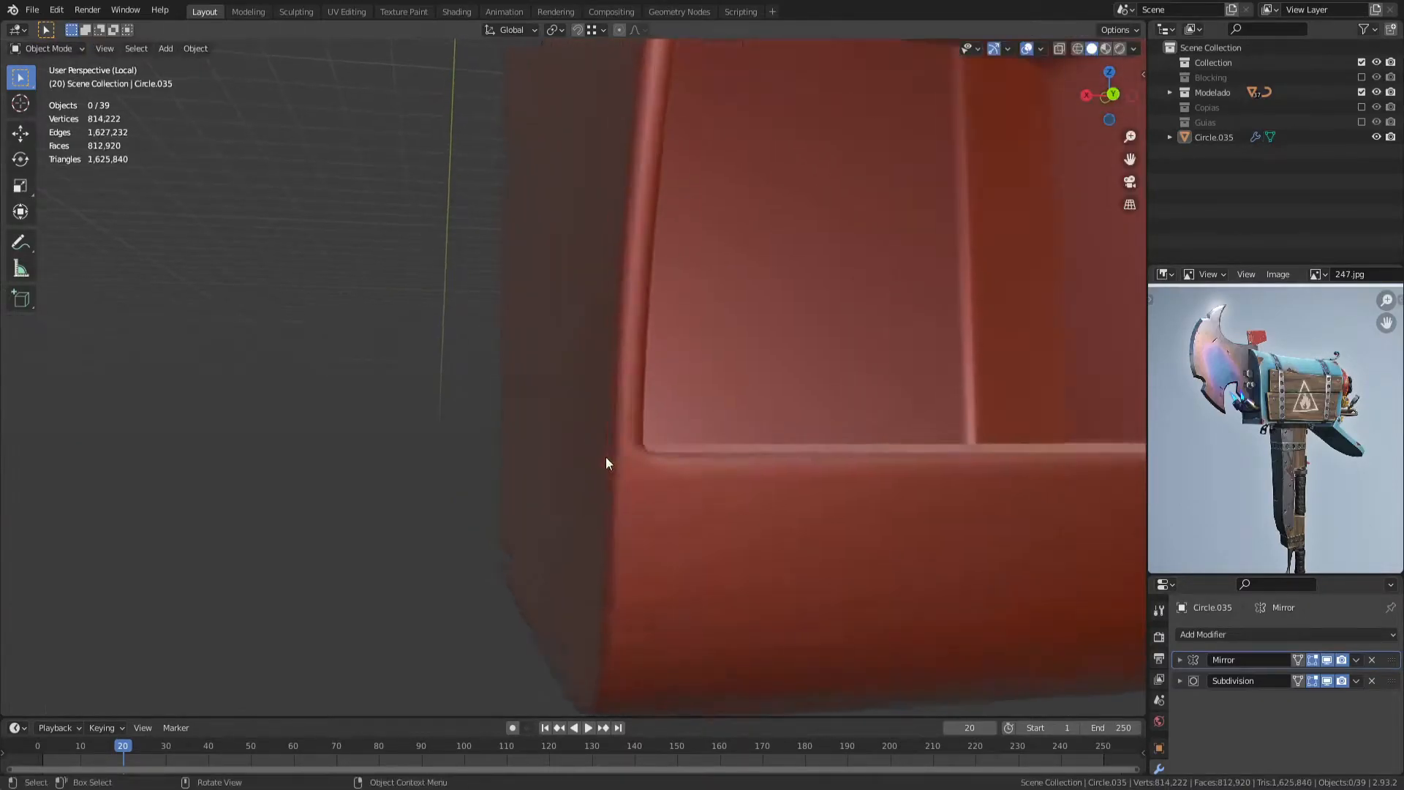
# Step: Cut a vertical edge loop through the narrow rim beside the opening, with a slide factor of about 0.57
pyautogui.moveTo(605, 464); pyautogui.dragTo(617, 466, button='middle')
pyautogui.press('Tab')
pyautogui.hotkey('alt', 'a')
pyautogui.hotkey('ctrl', 'r')
pyautogui.click(701, 454)
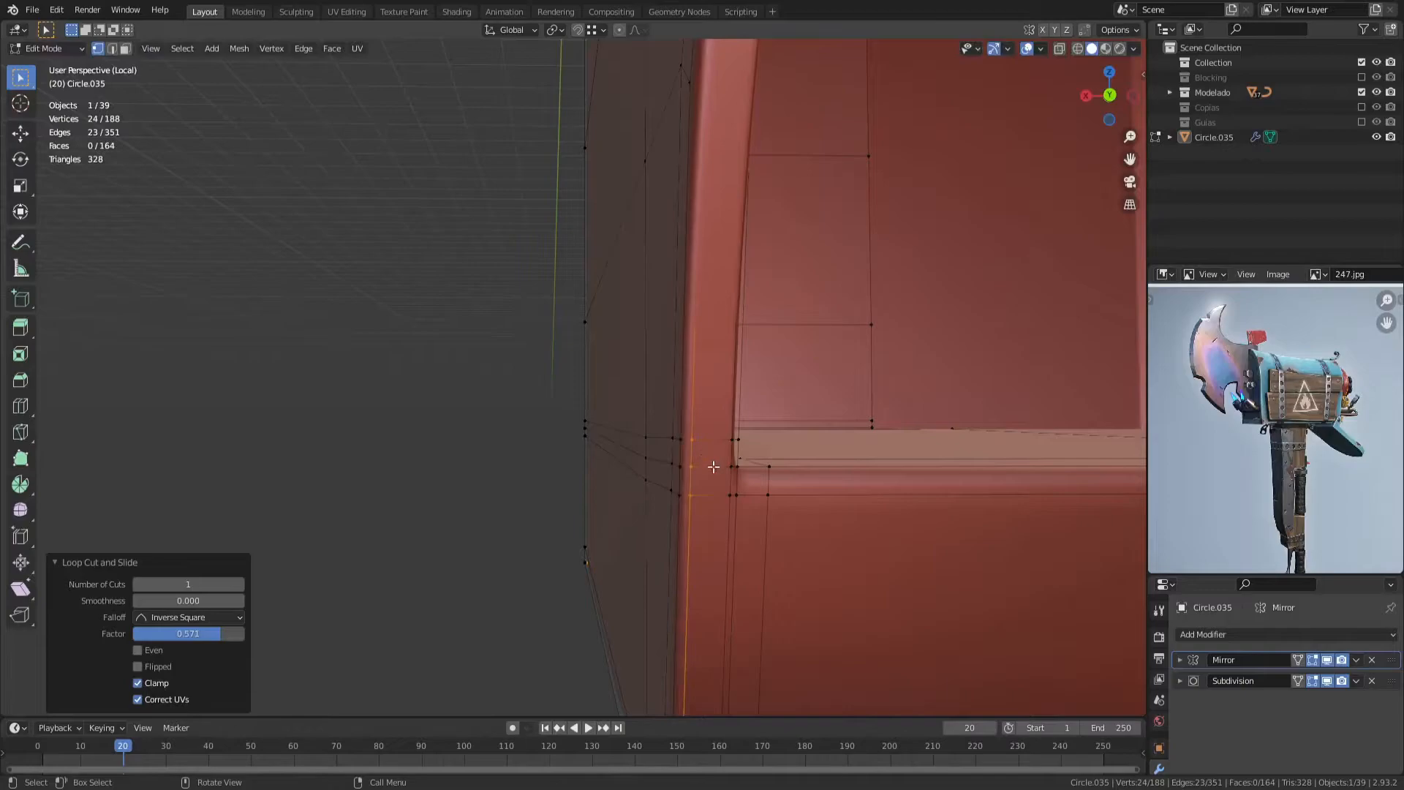
# Step: Dissolve the horizontal edge loop below the opening's lower lip and cut a replacement loop closer to the lip
pyautogui.keyDown('alt'); pyautogui.click(710, 494); pyautogui.keyUp('alt')
pyautogui.hotkey('ctrl', 'x')
pyautogui.hotkey('ctrl', 'r')
pyautogui.click(728, 519)
pyautogui.click(693, 353)
pyautogui.scroll(2, 721, 465)
pyautogui.moveTo(720, 465); pyautogui.dragTo(674, 449, button='middle')
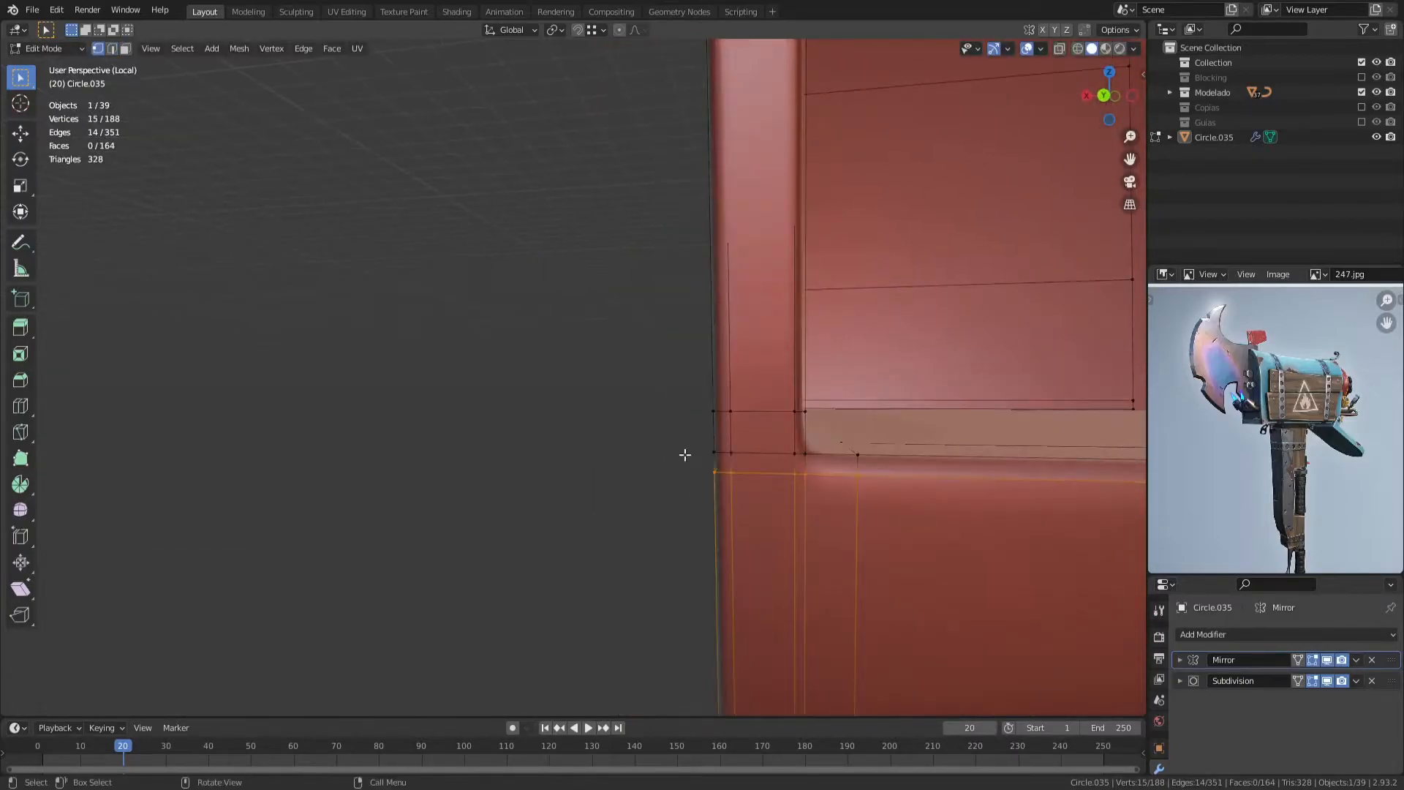
# Step: Try to clean up the opening's lower corner by dissolving the extra edge loops, and save the file
pyautogui.keyDown('shift'); pyautogui.click(795, 472); pyautogui.keyUp('shift')
pyautogui.rightClick(795, 472)
pyautogui.click(841, 539)
pyautogui.press('2')
pyautogui.keyDown('alt'); pyautogui.click(766, 462); pyautogui.keyUp('alt')
pyautogui.keyDown('alt'); pyautogui.keyDown('shift'); pyautogui.click(800, 555); pyautogui.keyUp('shift'); pyautogui.keyUp('alt')
pyautogui.moveTo(588, 462); pyautogui.dragTo(786, 479, button='middle')
pyautogui.hotkey('ctrl', 'x')
pyautogui.moveTo(924, 578); pyautogui.dragTo(539, 414, button='middle')
pyautogui.scroll(-6, 567, 446)
pyautogui.press('Tab')
pyautogui.hotkey('ctrl', 's')
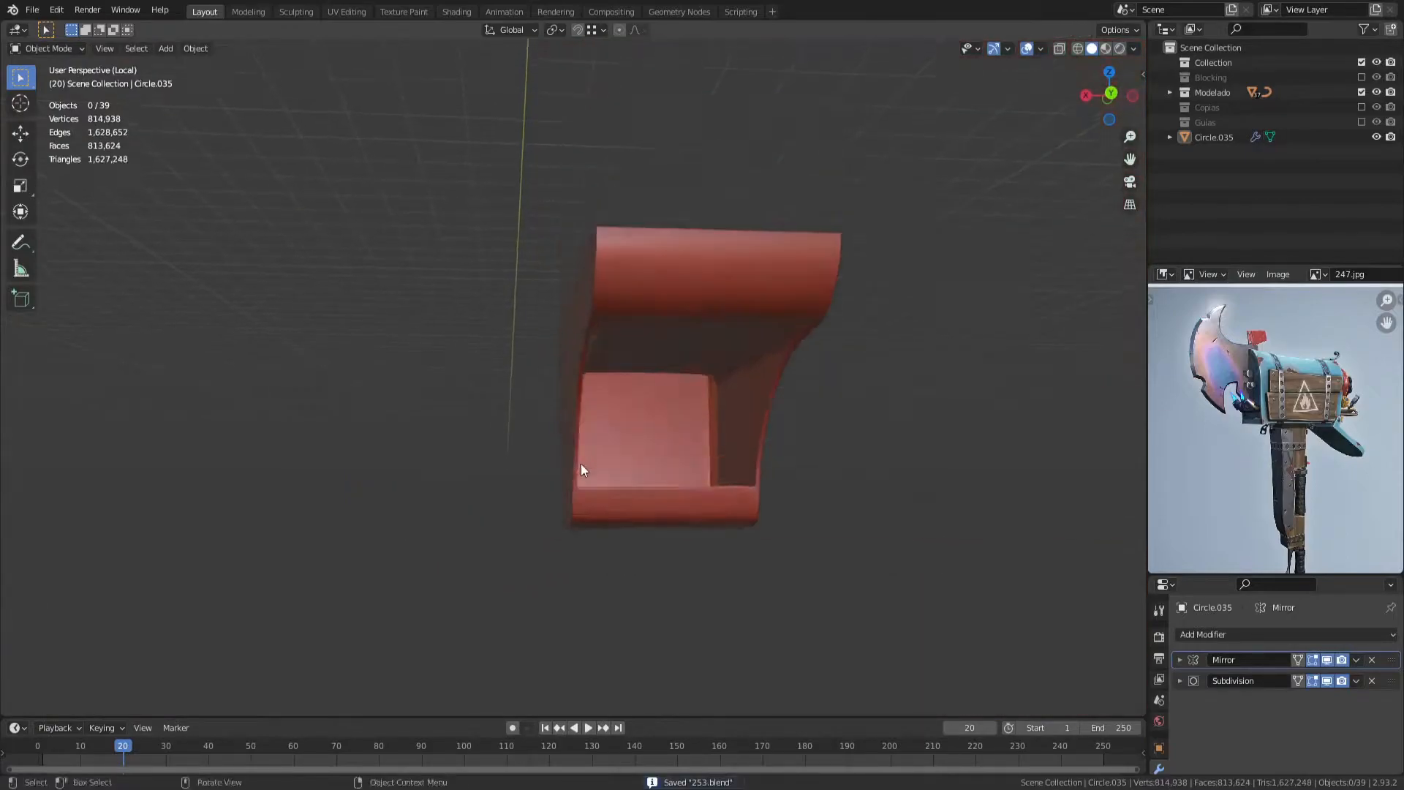
# Step: Undo the last cleanup edits around the opening's lower corner
pyautogui.press('Tab')
pyautogui.scroll(5, 611, 463)
pyautogui.hotkey('ctrl', 'z')
pyautogui.hotkey('ctrl', 'z')
pyautogui.hotkey('ctrl', 'z')
# Step: Inspect the bracket's curved front end with the Subdivision modifier's viewport display switched off and on again
pyautogui.scroll(-2, 626, 496)
pyautogui.moveTo(626, 496); pyautogui.dragTo(621, 475, button='middle')
pyautogui.press('1')
pyautogui.hotkey('alt', 'a')
pyautogui.keyDown('shift'); pyautogui.moveTo(668, 294); pyautogui.dragTo(650, 451, button='middle'); pyautogui.keyUp('shift')
pyautogui.scroll(2, 650, 451)
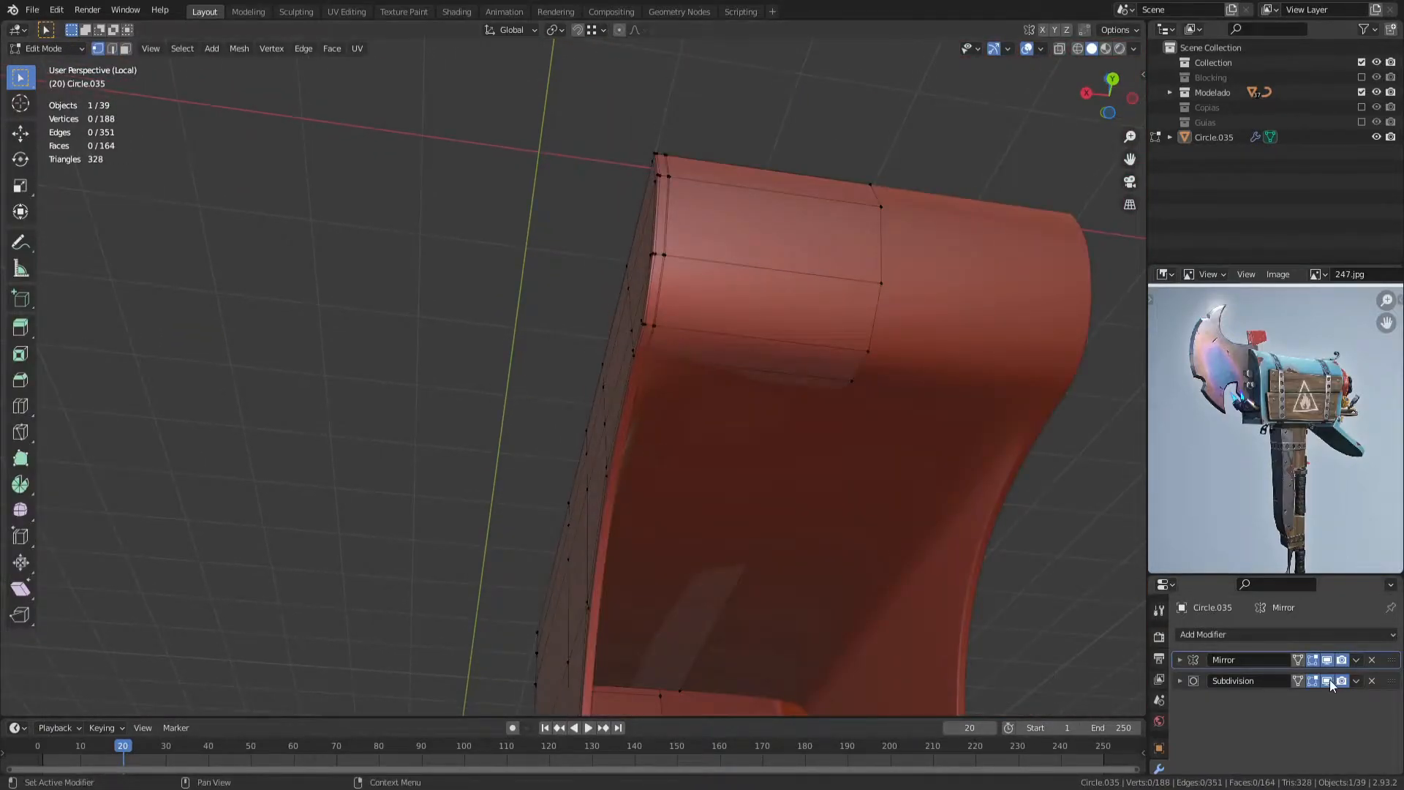
pyautogui.click(1327, 682)
pyautogui.moveTo(627, 389); pyautogui.dragTo(554, 392, button='middle')
pyautogui.click(1327, 682)
# Step: Select the vertical edge loop beside the opening's lower corner and slide it along the neighbouring faces
pyautogui.scroll(2, 551, 260)
pyautogui.keyDown('shift'); pyautogui.moveTo(450, 502); pyautogui.dragTo(785, 559, button='middle'); pyautogui.keyUp('shift')
pyautogui.scroll(2, 709, 395)
pyautogui.keyDown('alt'); pyautogui.keyDown('shift'); pyautogui.click(461, 457); pyautogui.keyUp('shift'); pyautogui.keyUp('alt')
pyautogui.press('g')
pyautogui.press('g')
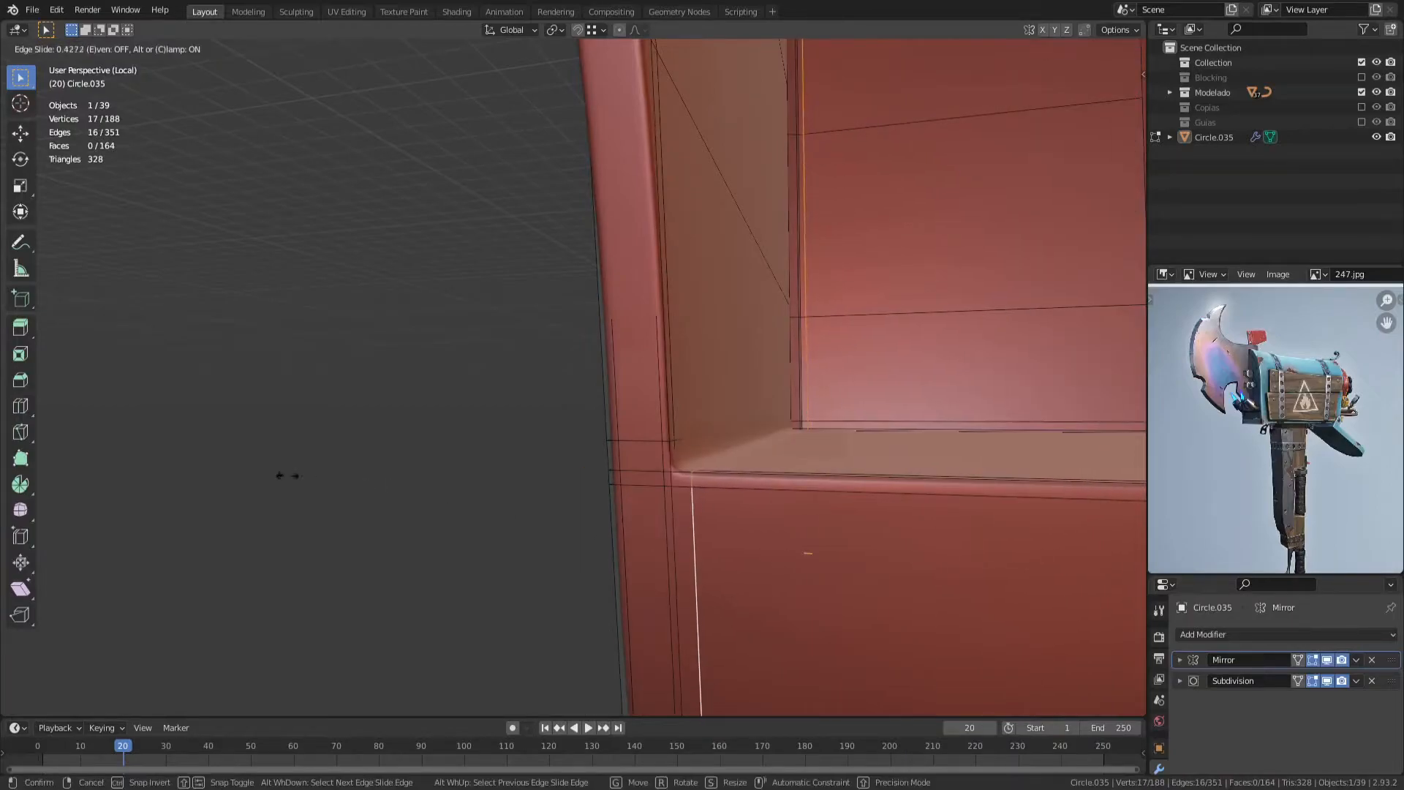
pyautogui.click(288, 476)
# Step: Merge the two neighbouring vertices at the opening's lower corner
pyautogui.press('1')
pyautogui.moveTo(523, 479); pyautogui.dragTo(536, 473, button='middle')
pyautogui.scroll(2, 536, 473)
pyautogui.click(755, 420)
pyautogui.keyDown('shift'); pyautogui.click(765, 444); pyautogui.keyUp('shift')
pyautogui.click(821, 513)
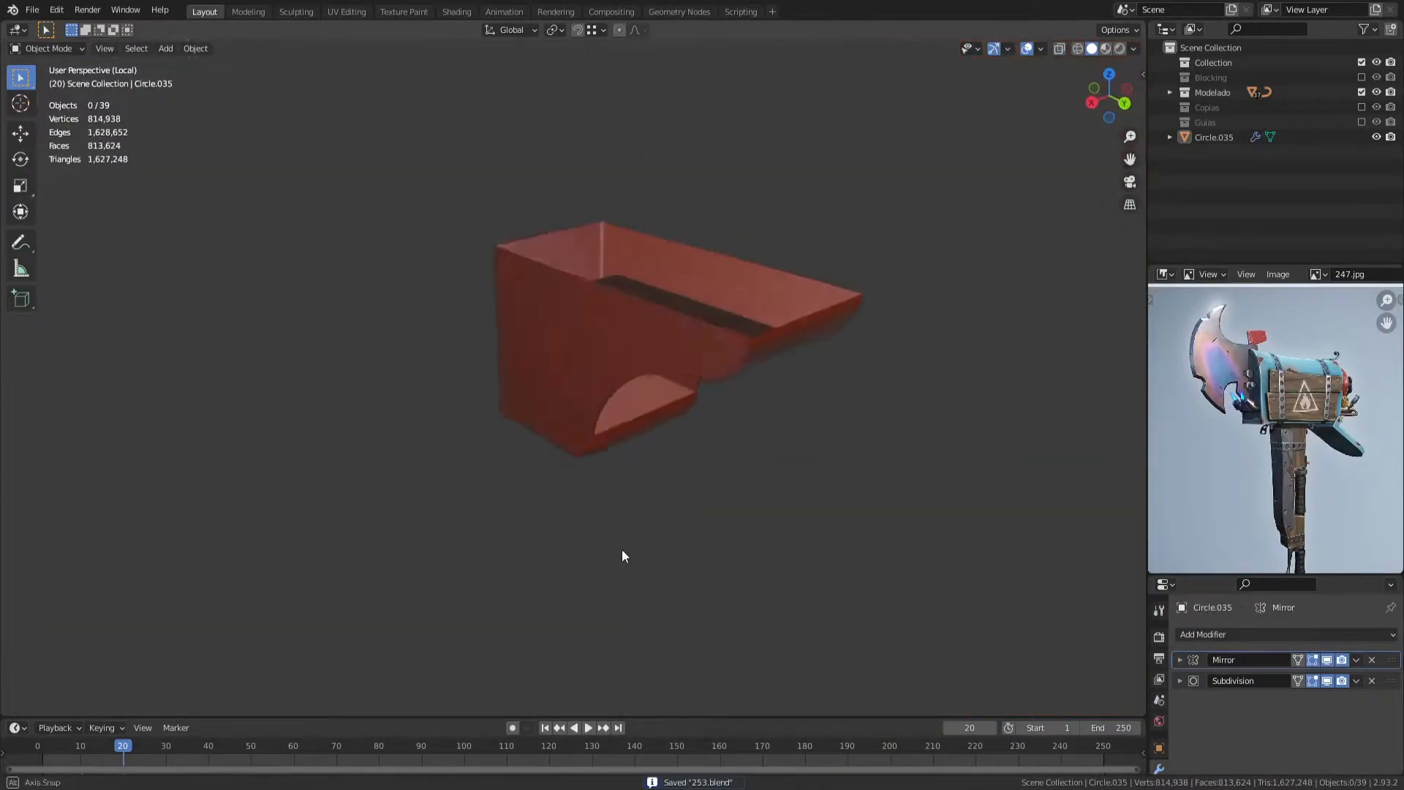
# Step: Select the run of top rim edges along the bracket's side wall in Edit Mode
pyautogui.moveTo(622, 550); pyautogui.dragTo(630, 331, button='middle')
pyautogui.click(629, 333)
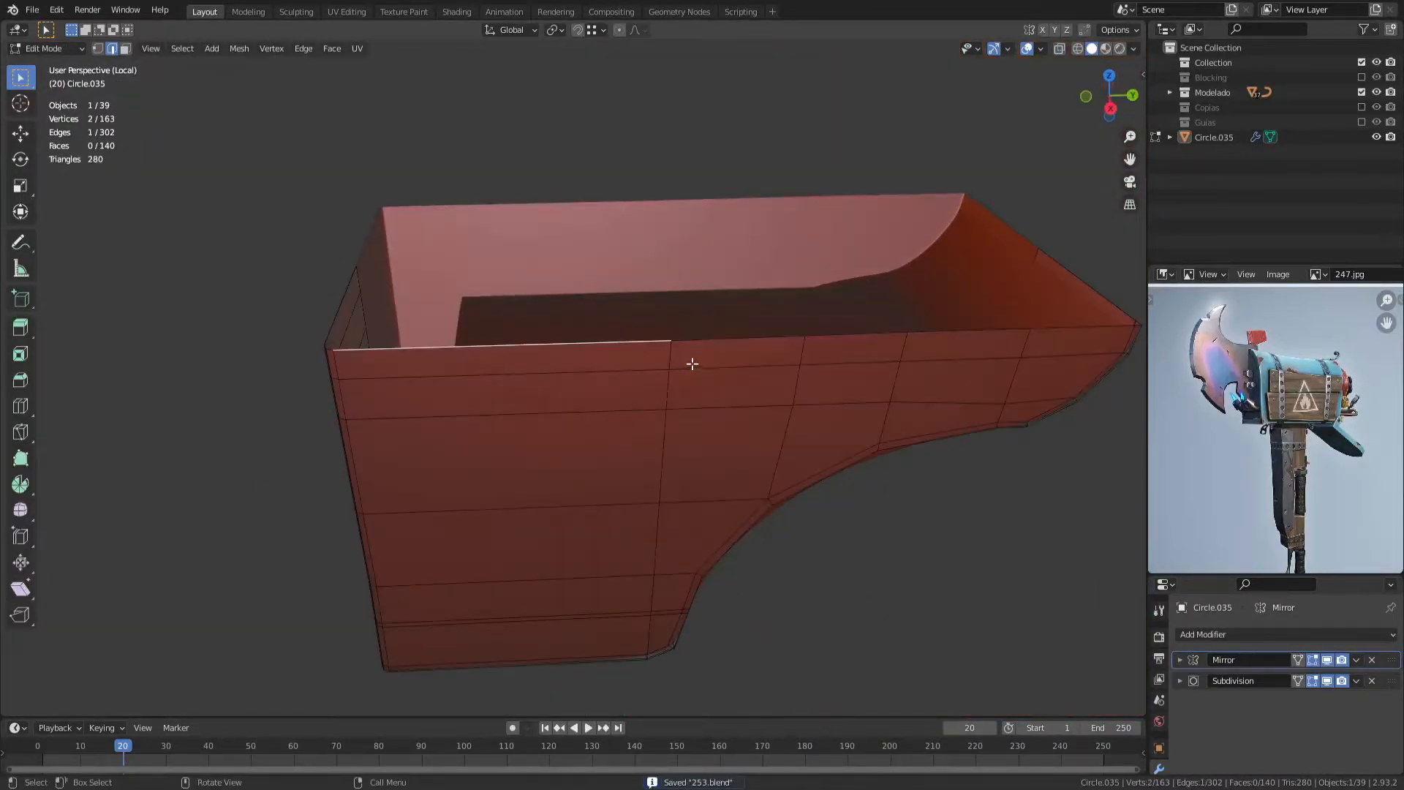
pyautogui.keyDown('shift'); pyautogui.click(961, 336); pyautogui.keyUp('shift')
pyautogui.moveTo(961, 335); pyautogui.dragTo(386, 332, button='middle')
pyautogui.scroll(-2, 624, 424)
pyautogui.keyDown('shift'); pyautogui.moveTo(483, 468); pyautogui.dragTo(404, 348, button='middle'); pyautogui.keyUp('shift')
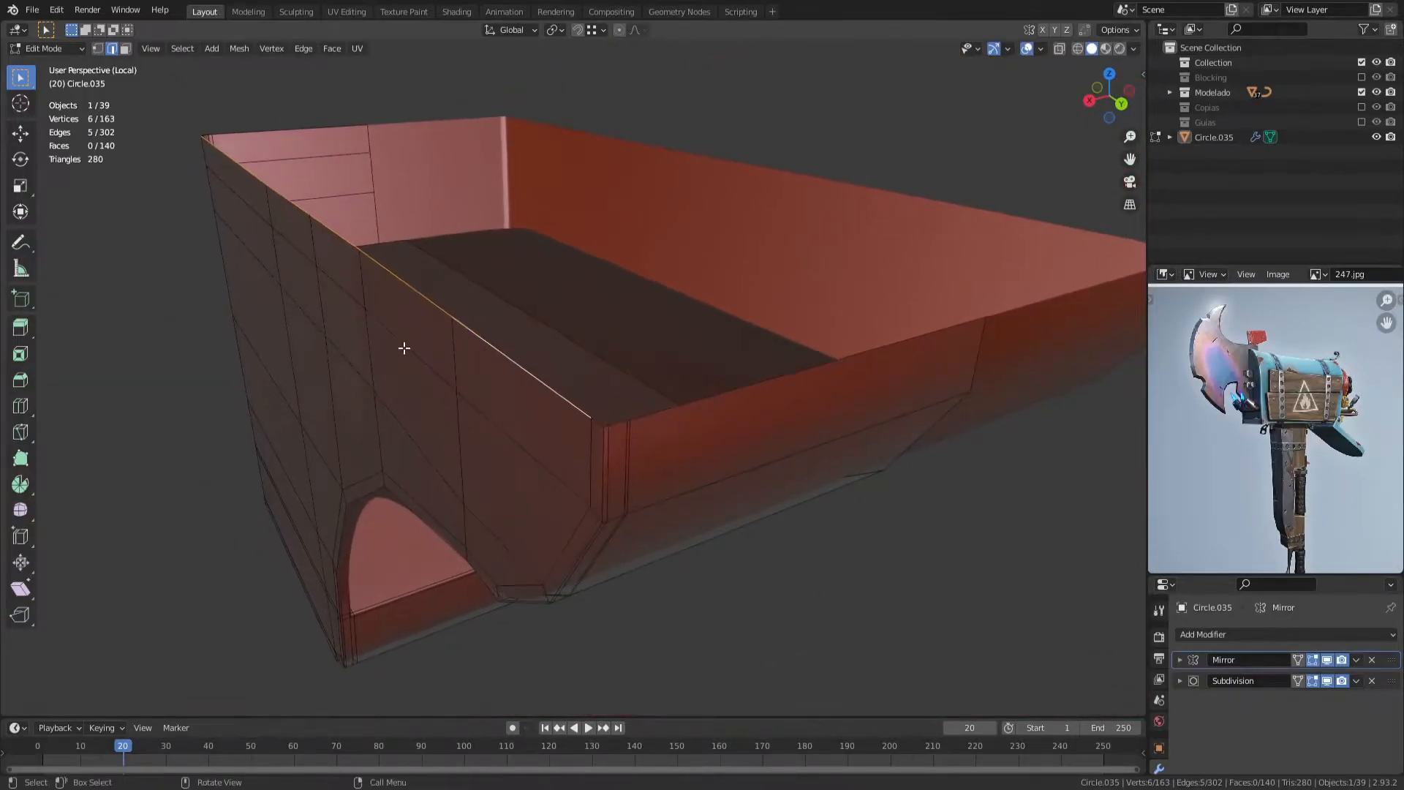
# Step: Extrude the side wall's top rim edges inward along X by about -0.005 m, and again along X toward the centre
pyautogui.scroll(1, 404, 348)
pyautogui.click(687, 476)
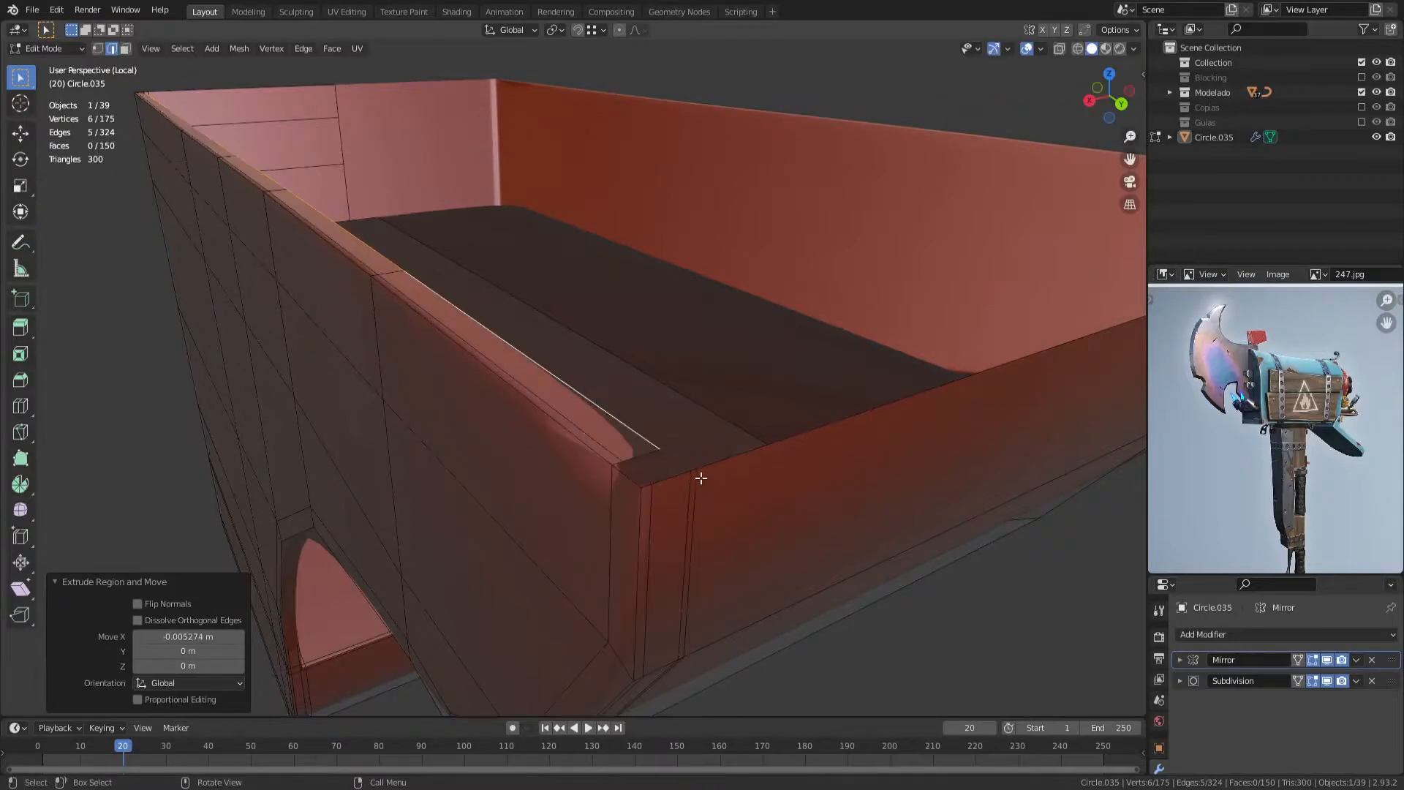
pyautogui.click(707, 470)
pyautogui.press('e')
pyautogui.press('x')
pyautogui.click(1009, 387)
# Step: Fill the remaining gaps along the end of the bracket's top with a series of new faces
pyautogui.click(636, 464)
pyautogui.press('f')
pyautogui.press('f')
pyautogui.press('f')
pyautogui.press('f')
# Step: Examine the closed top's corner faces and shading, and review the smoothed bracket from below in Object Mode
pyautogui.scroll(-4, 627, 468)
pyautogui.moveTo(627, 468); pyautogui.dragTo(395, 395, button='middle')
pyautogui.press('3')
pyautogui.click(383, 312)
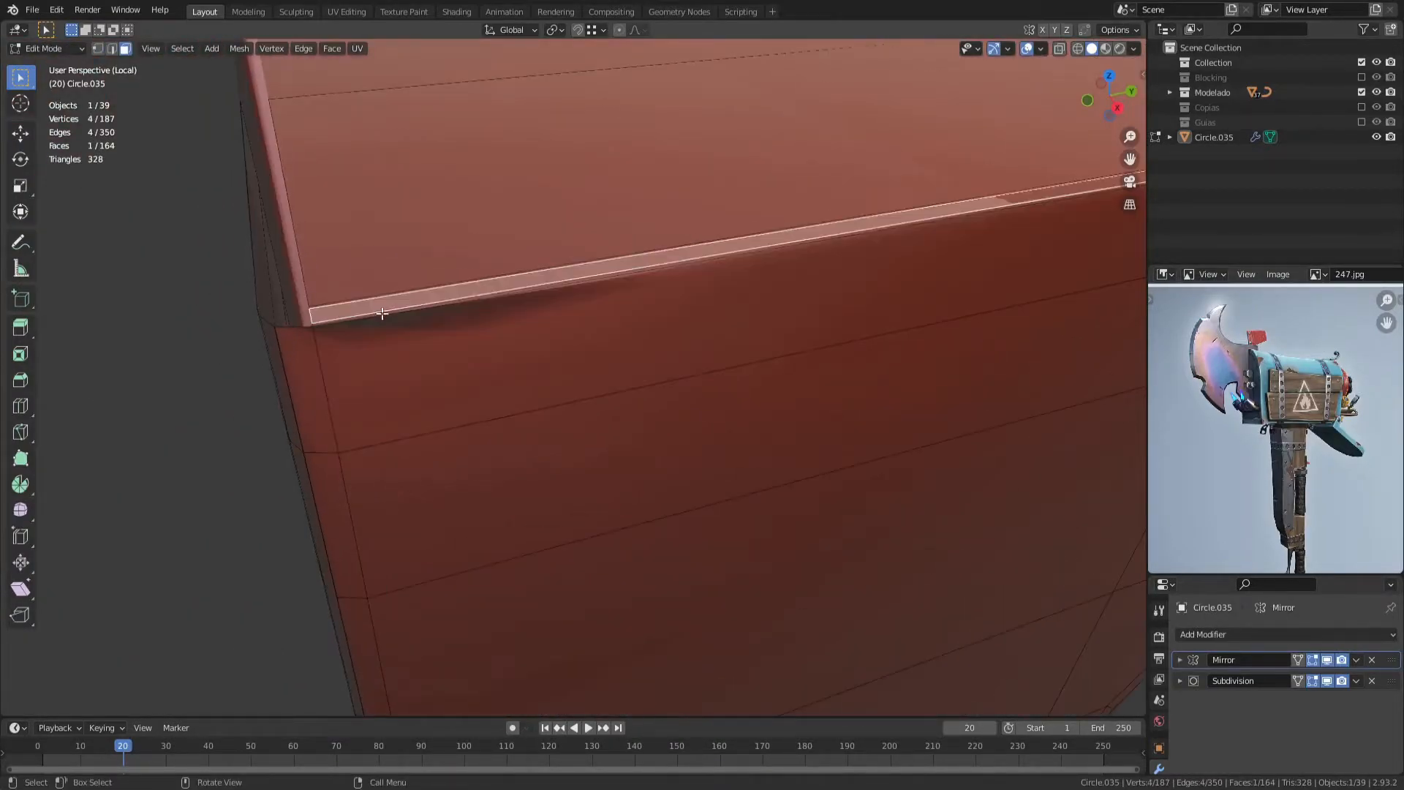
pyautogui.moveTo(383, 327); pyautogui.dragTo(505, 412, button='middle')
pyautogui.hotkey('alt', 'a')
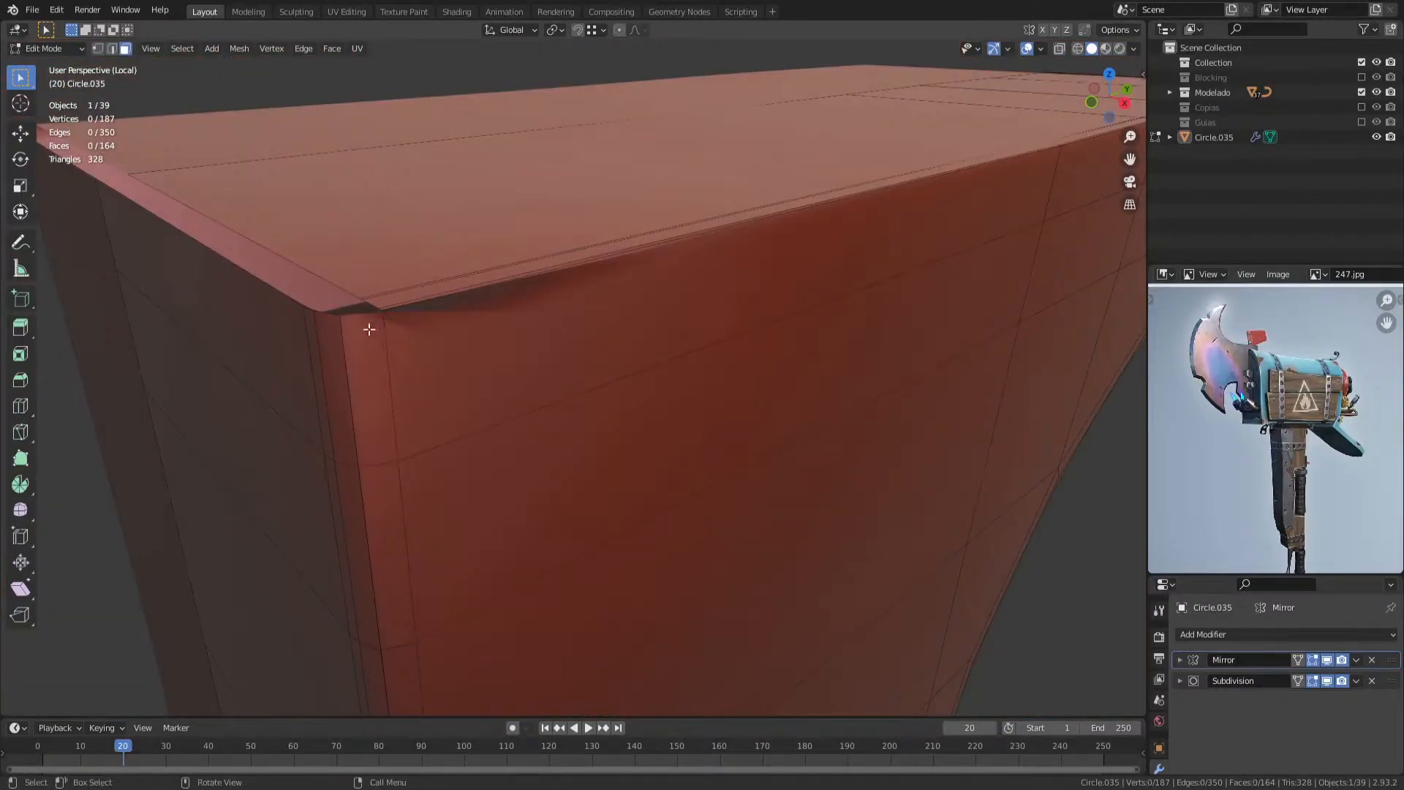
pyautogui.press('Tab')
pyautogui.hotkey('alt', 'a')
pyautogui.scroll(-4, 357, 315)
pyautogui.moveTo(358, 314); pyautogui.dragTo(667, 366, button='middle')
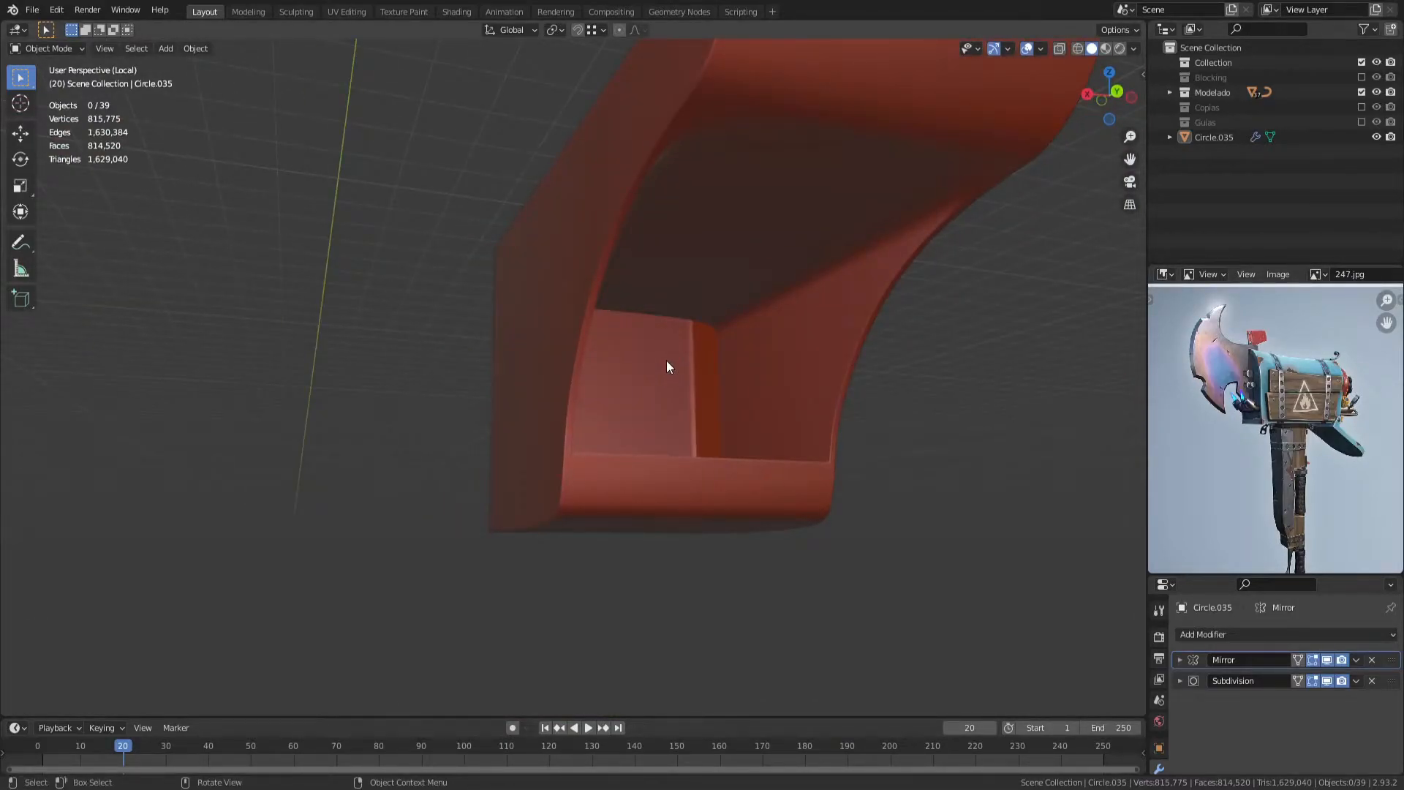
# Step: Add a UV sphere with 16 segments and 16 rings in the right orthographic view
pyautogui.press('KP_3')
pyautogui.scroll(-2, 665, 361)
pyautogui.hotkey('shift', 'a')
pyautogui.moveTo(651, 466)
pyautogui.click(680, 509)
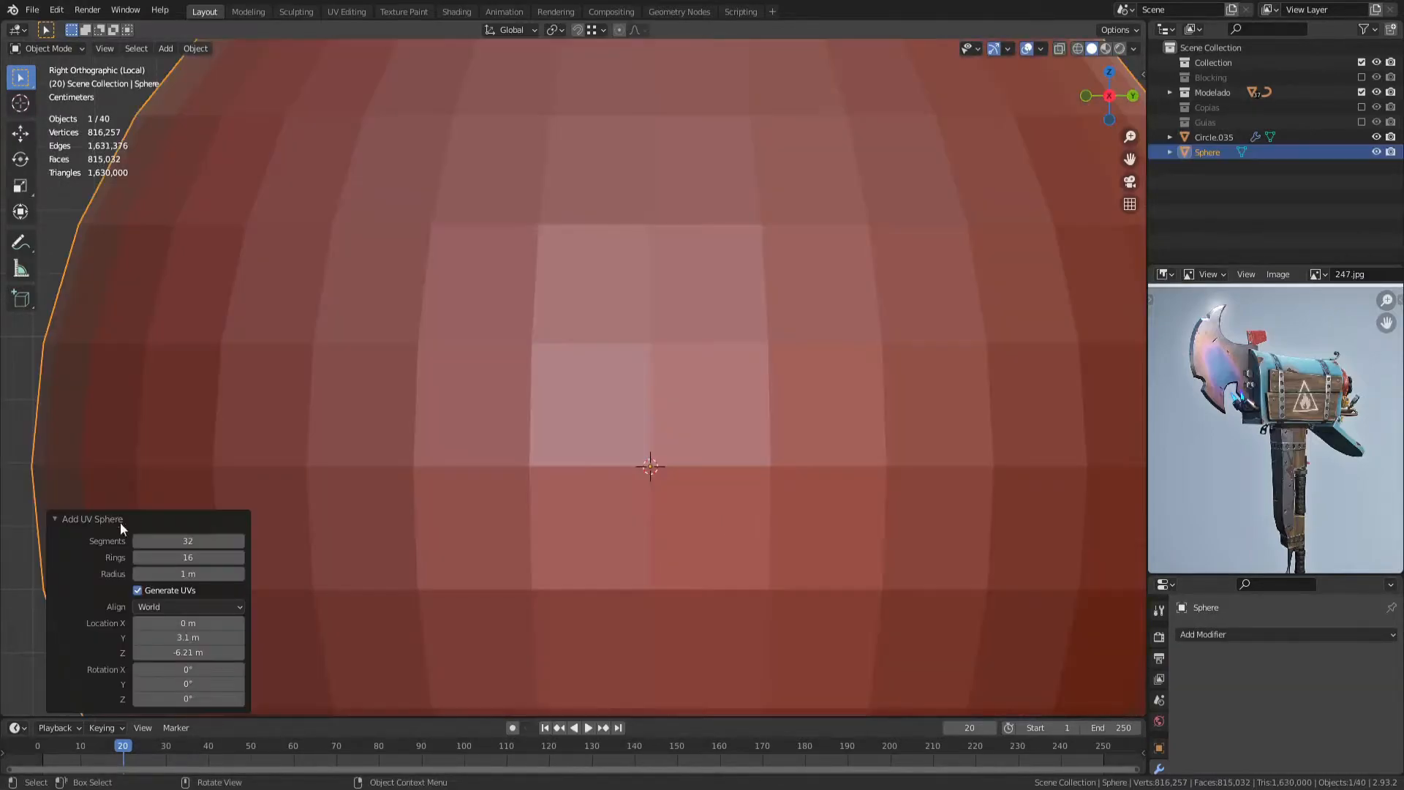
pyautogui.press('Return')
# Step: Scale the new sphere's mesh down uniformly until it is smaller than the bracket
pyautogui.press('Tab')
pyautogui.press('s')
pyautogui.click(664, 414)
pyautogui.hotkey('ctrl', 'z')
pyautogui.press('s')
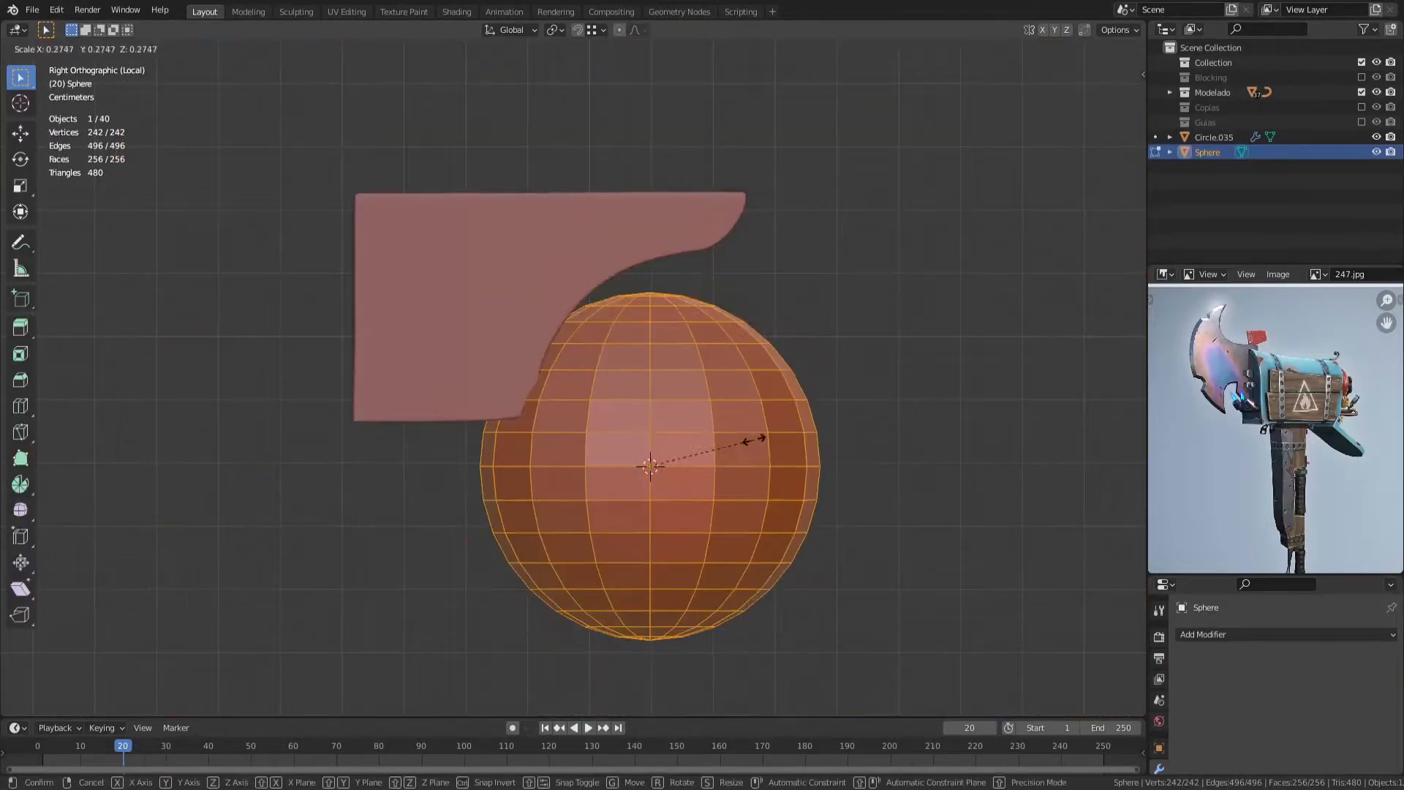
pyautogui.click(754, 438)
pyautogui.press('s')
pyautogui.click(691, 492)
# Step: Move the sphere's mesh below the bracket's tip and scale it down further
pyautogui.press('g')
pyautogui.click(825, 596)
pyautogui.scroll(2, 705, 492)
pyautogui.press('s')
pyautogui.click(693, 485)
# Step: Dissolve every other edge converging on the sphere's upper pole
pyautogui.moveTo(585, 271); pyautogui.dragTo(564, 307, button='middle')
pyautogui.scroll(7, 678, 314)
pyautogui.click(699, 324)
pyautogui.hotkey('ctrl', 'x')
# Step: Dissolve every other edge converging on the sphere's lower pole
pyautogui.scroll(-4, 658, 380)
pyautogui.moveTo(630, 446); pyautogui.dragTo(627, 380, button='middle')
pyautogui.scroll(2, 627, 438)
pyautogui.moveTo(627, 526); pyautogui.dragTo(643, 380, button='middle')
pyautogui.click(659, 534)
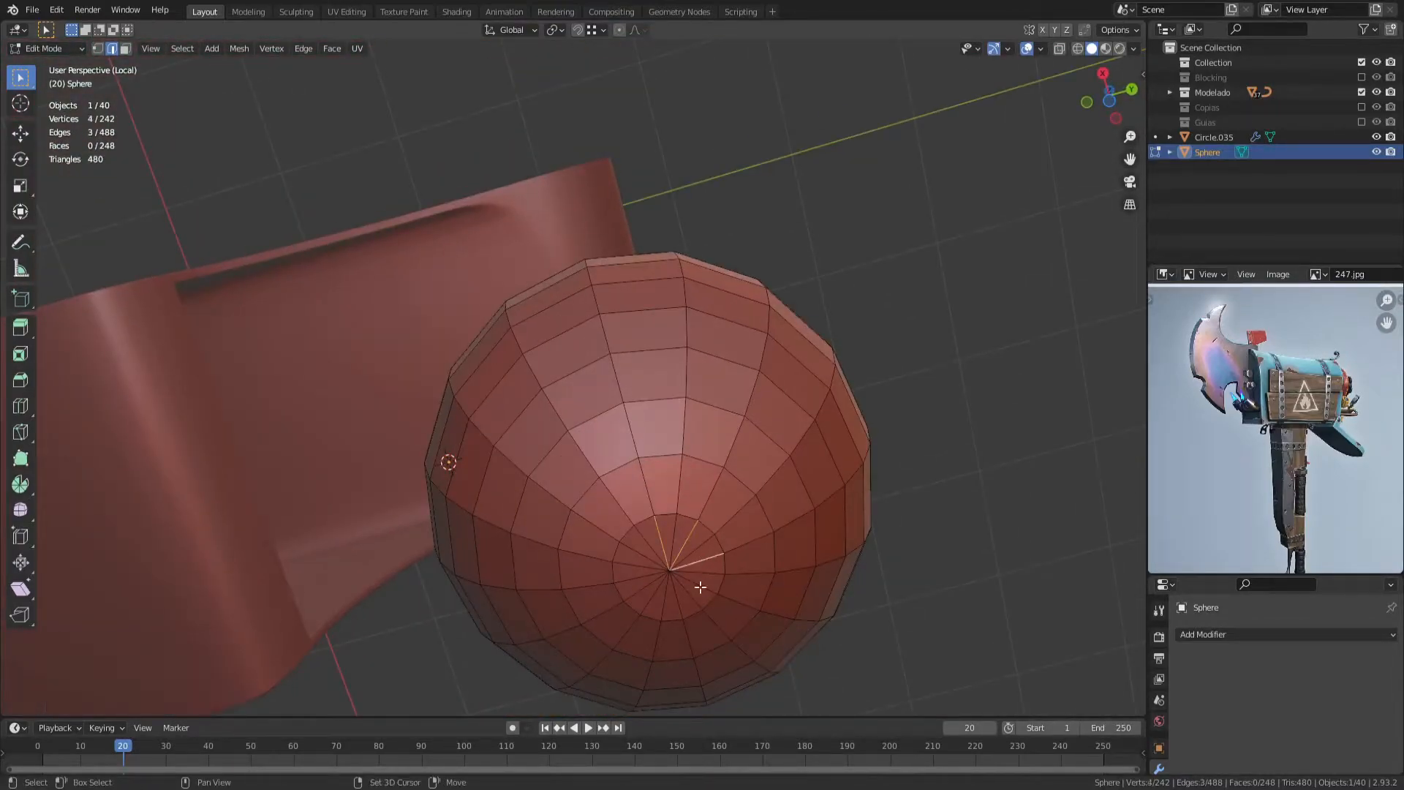
pyautogui.keyDown('shift'); pyautogui.click(638, 585); pyautogui.keyUp('shift')
pyautogui.keyDown('shift'); pyautogui.click(633, 548); pyautogui.keyUp('shift')
pyautogui.hotkey('ctrl', 'x')
# Step: Add a level 2 Subdivision modifier to the sphere
pyautogui.scroll(-5, 641, 563)
pyautogui.moveTo(643, 563); pyautogui.dragTo(650, 658, button='middle')
pyautogui.press('Tab')
pyautogui.hotkey('ctrl', '2')
# Step: Delete the cap faces around the sphere's upper pole to leave a round opening
pyautogui.press('Tab')
pyautogui.press('3')
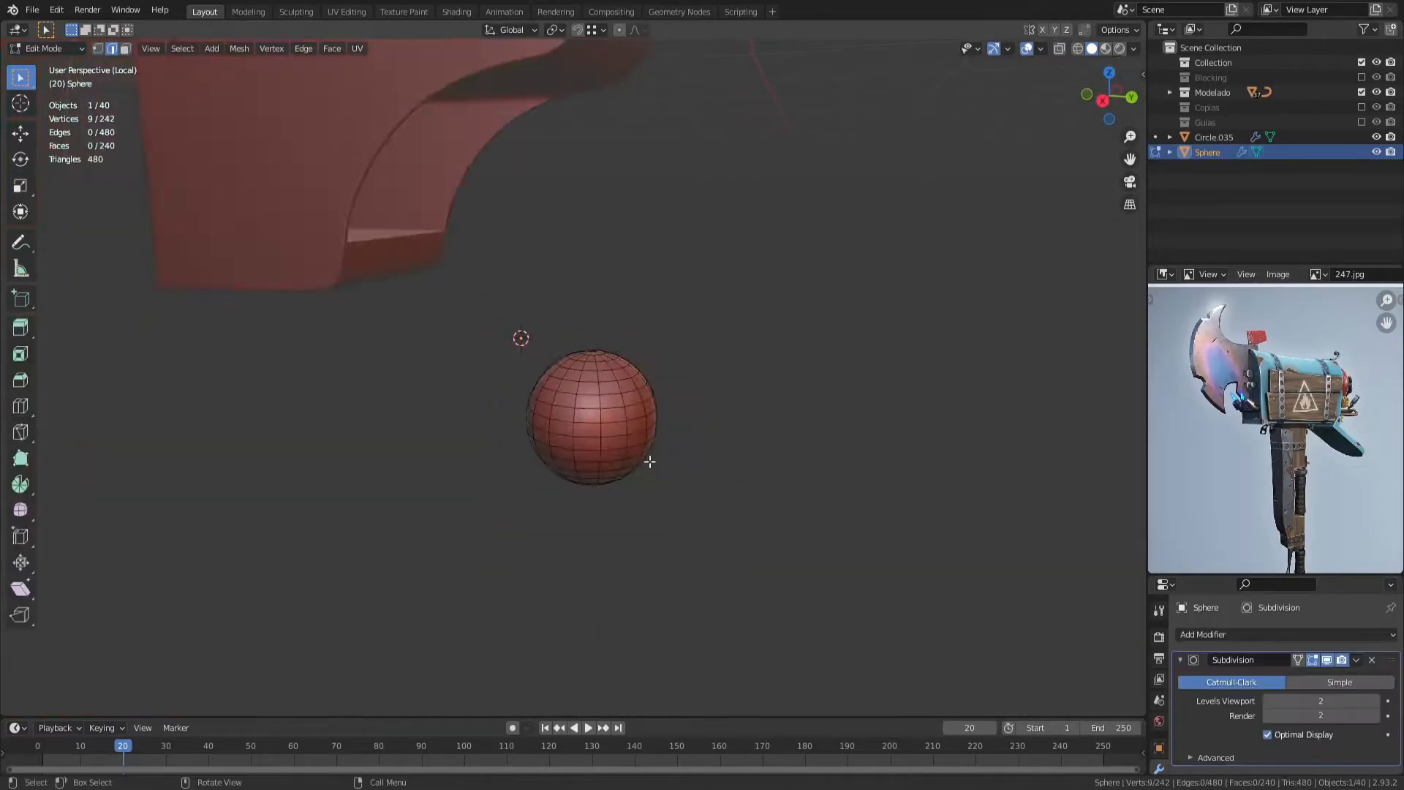
pyautogui.scroll(4, 630, 424)
pyautogui.moveTo(615, 395); pyautogui.dragTo(640, 288, button='middle')
pyautogui.press('c')
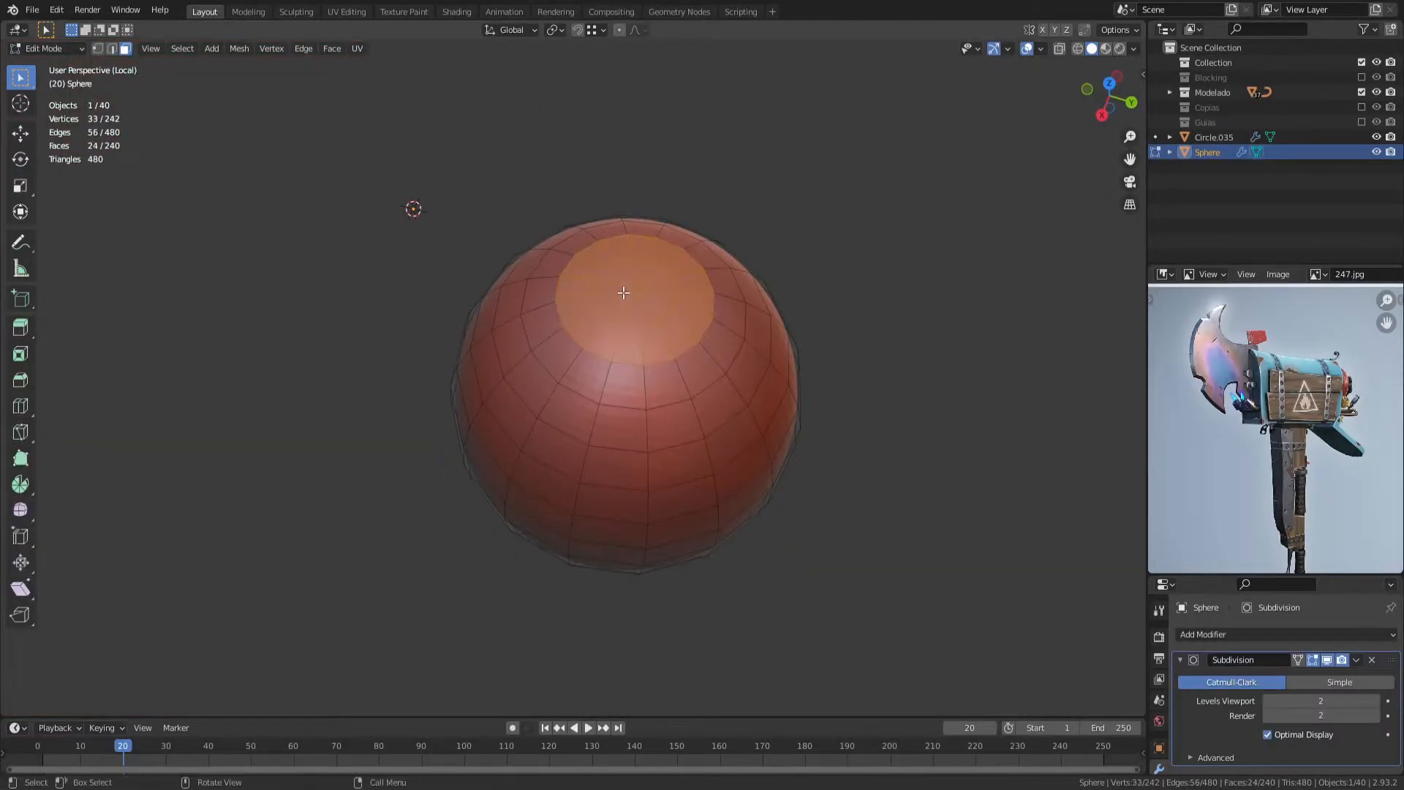
pyautogui.press('KP_1')
pyautogui.press('x')
pyautogui.click(630, 346)
pyautogui.press('Tab')
pyautogui.moveTo(753, 366); pyautogui.dragTo(626, 397, button='middle')
pyautogui.scroll(-6, 627, 396)
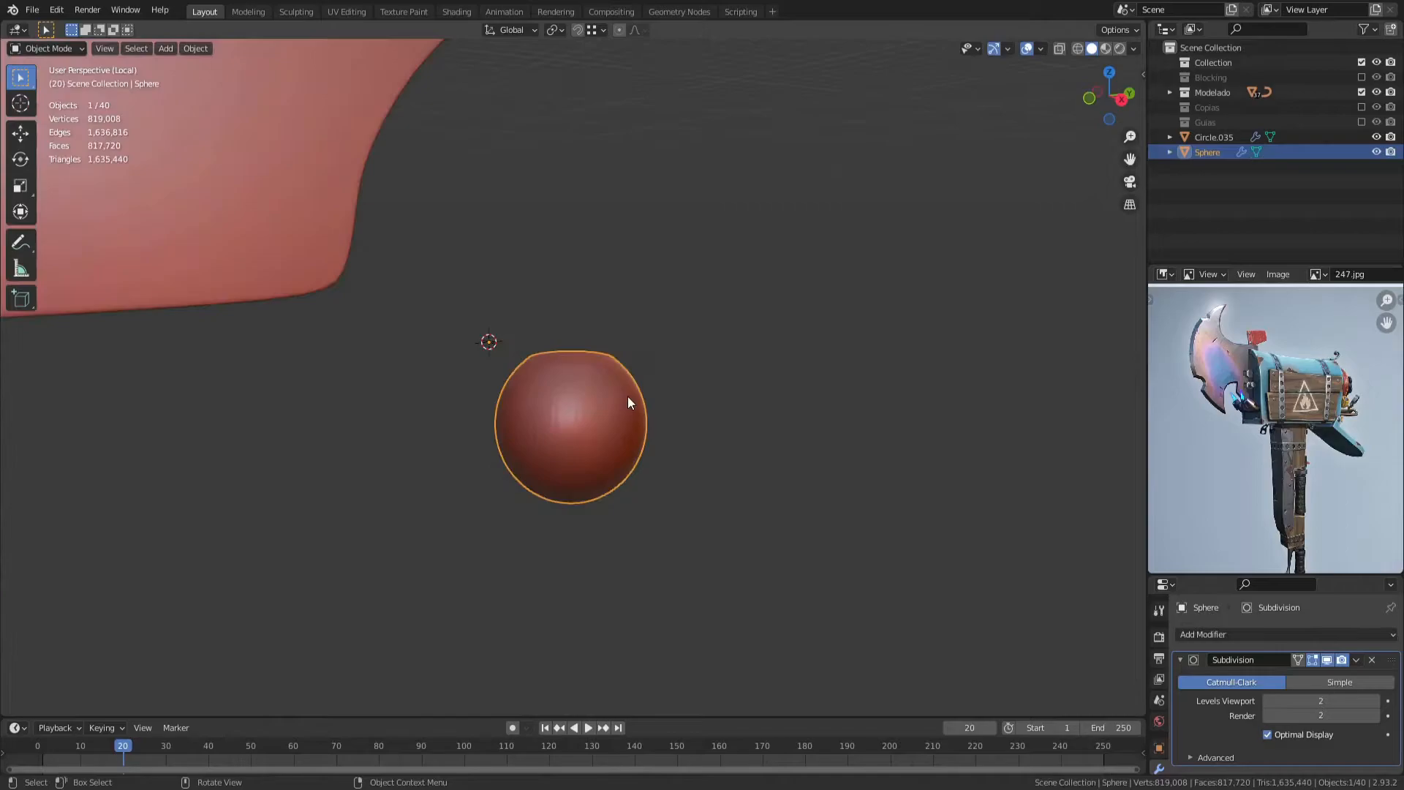
# Step: Move the whole sphere mesh down along Z in the right view
pyautogui.press('Tab')
pyautogui.press('KP_3')
pyautogui.press('a')
pyautogui.press('g')
pyautogui.press('z')
pyautogui.click(626, 534)
# Step: Extrude the sphere's open rim loop upward along Z by about 0.20 m as a neck
pyautogui.press('2')
pyautogui.keyDown('alt'); pyautogui.click(616, 512); pyautogui.keyUp('alt')
pyautogui.press('e')
pyautogui.press('z')
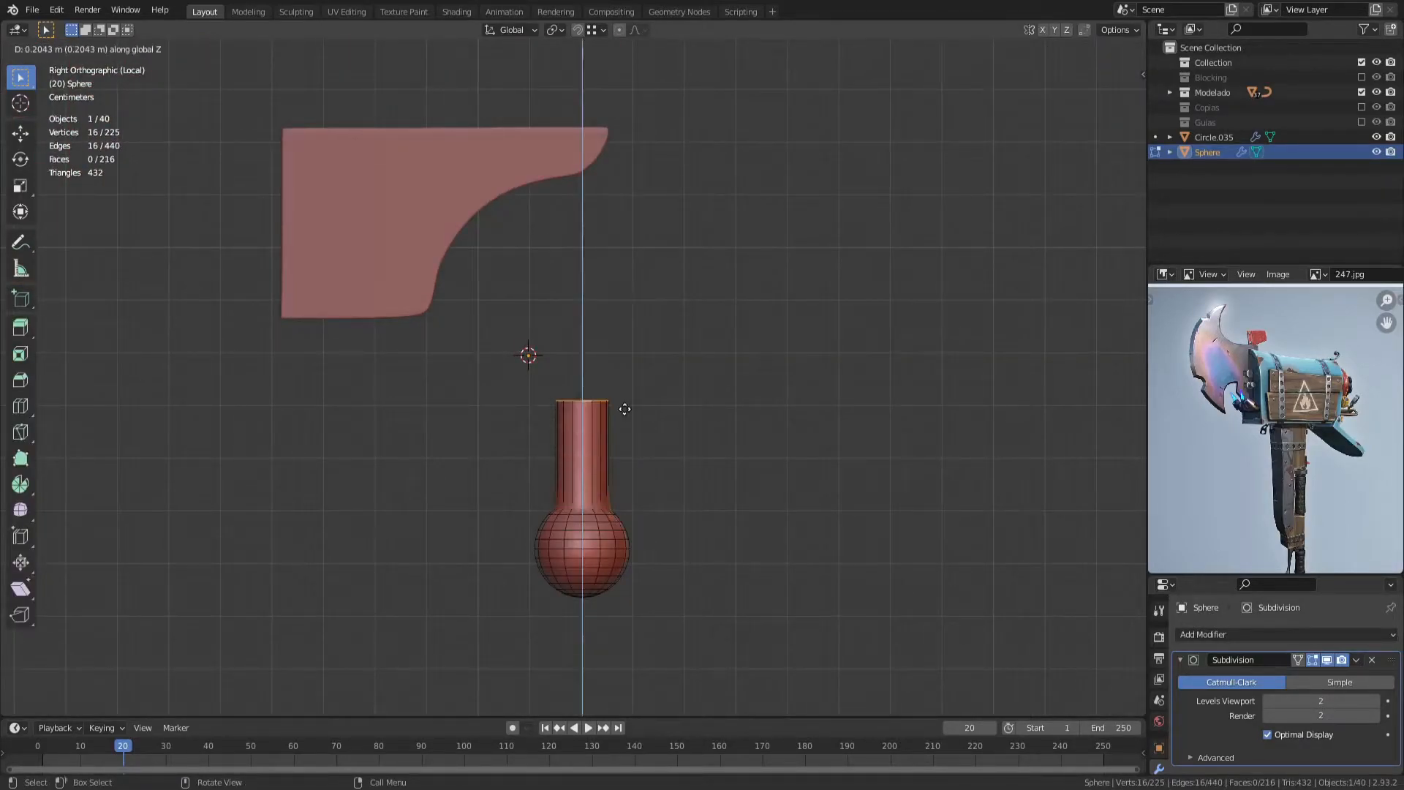
pyautogui.click(624, 409)
# Step: Delete the sphere-and-neck object in Object Mode and return to the right view
pyautogui.press('Tab')
pyautogui.press('Delete')
pyautogui.keyDown('shift'); pyautogui.moveTo(620, 419); pyautogui.dragTo(598, 337, button='middle'); pyautogui.keyUp('shift')
pyautogui.press('KP_3')
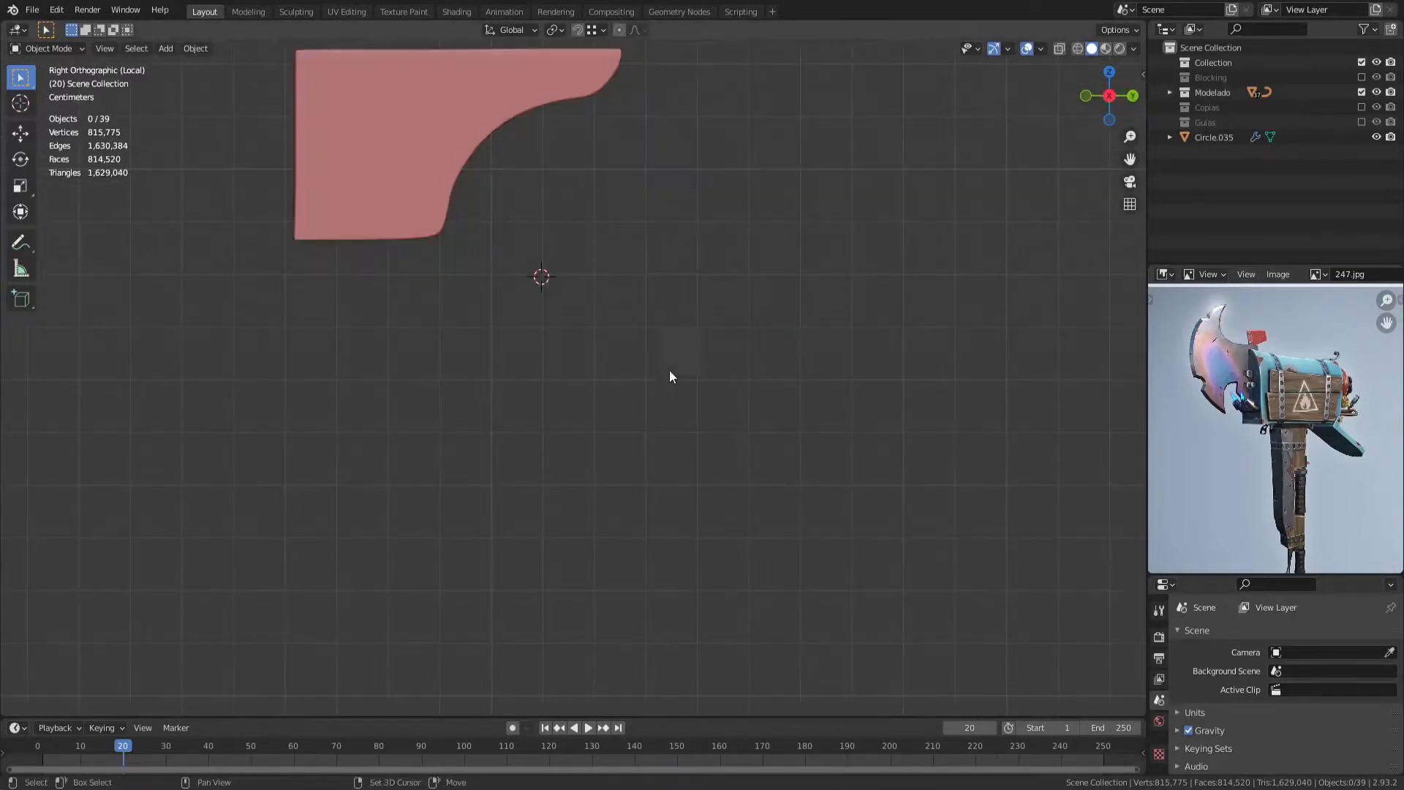
# Step: Place the 3D cursor below the bracket, add a view-aligned plane there, and scale its mesh to 0.393
pyautogui.keyDown('shift'); pyautogui.rightClick(680, 378); pyautogui.keyUp('shift')
pyautogui.hotkey('shift', 'a')
pyautogui.click(719, 377)
pyautogui.click(156, 640)
pyautogui.press('Tab')
pyautogui.press('s')
pyautogui.click(769, 423)
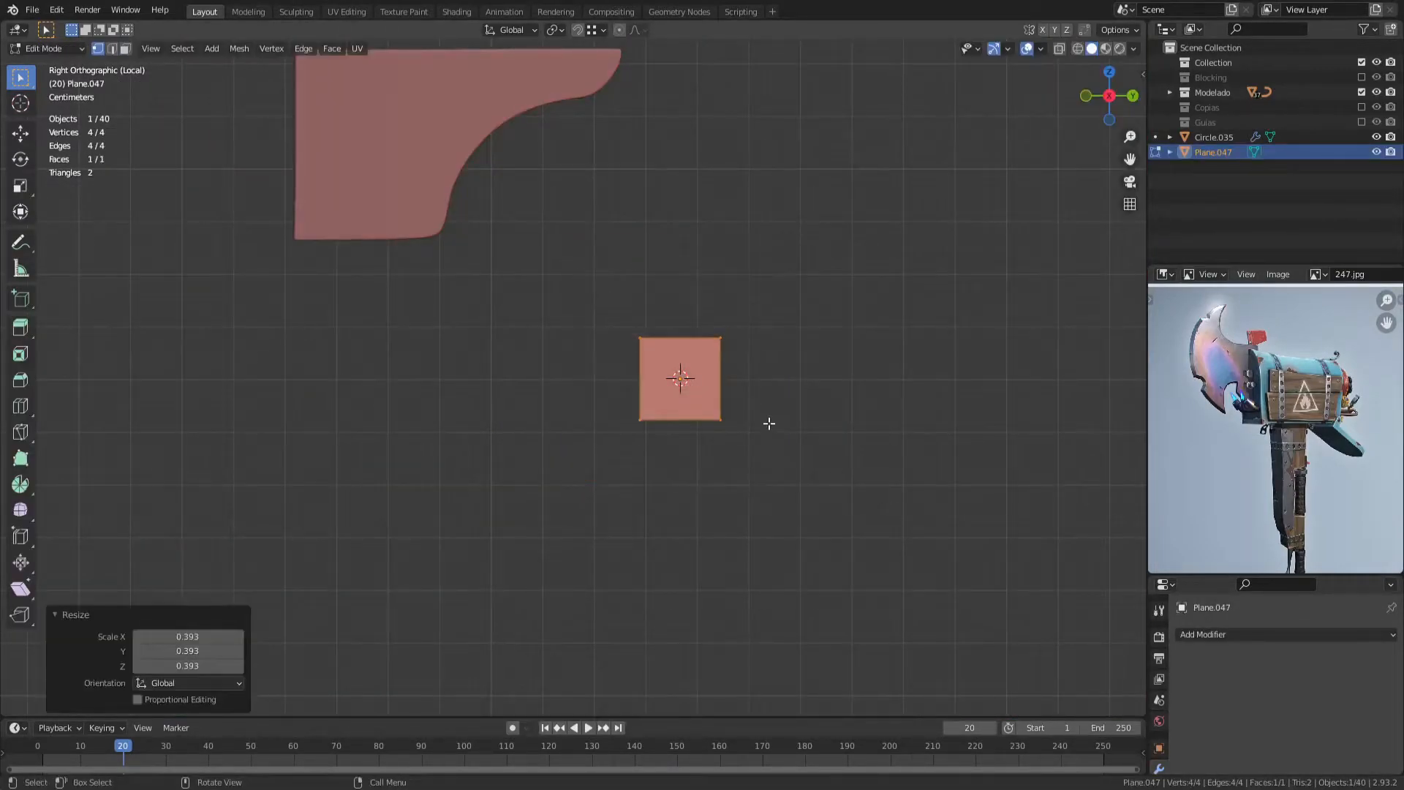
# Step: Shrink the plane's outer edge along Z so the plane tapers away from the handle
pyautogui.scroll(4, 768, 423)
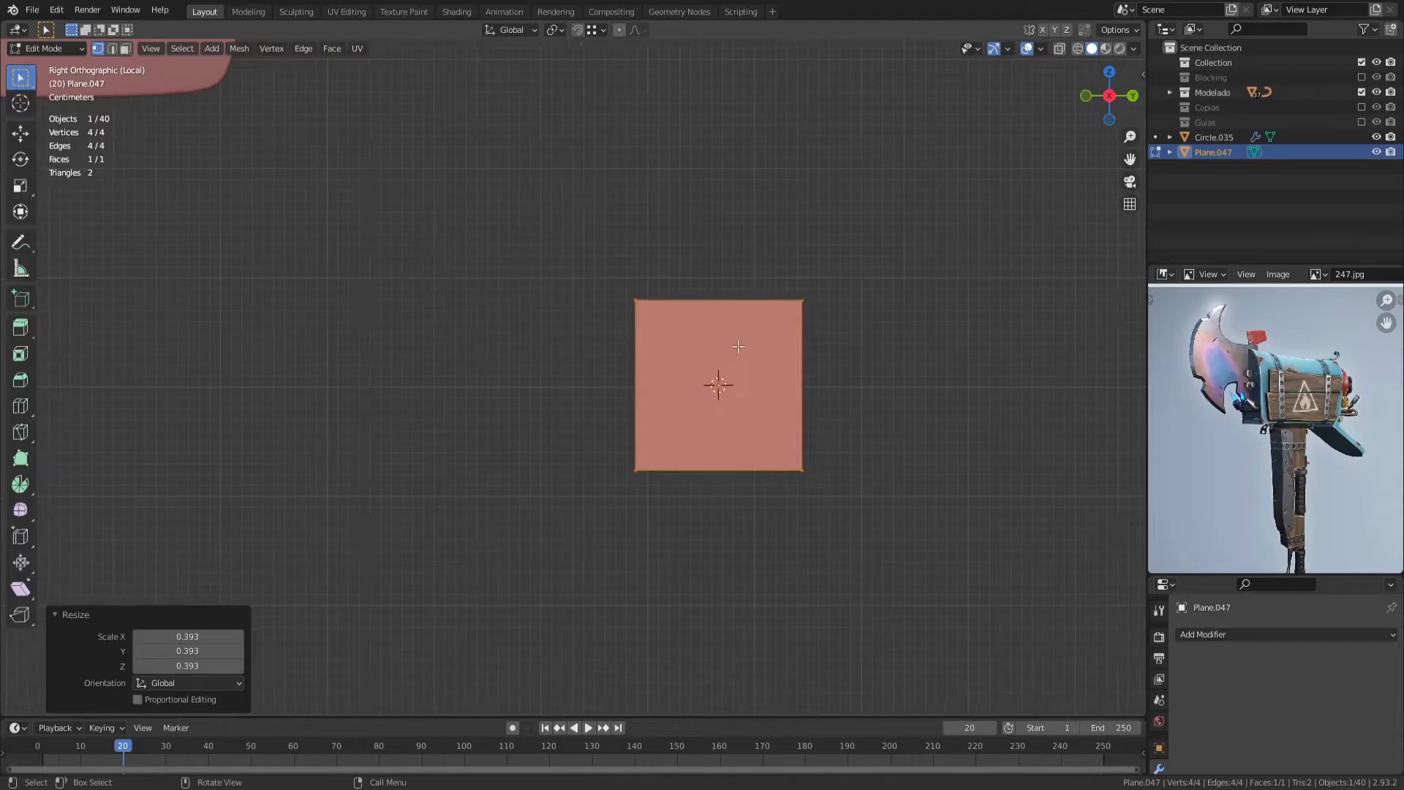
pyautogui.moveTo(785, 272); pyautogui.dragTo(860, 503)
pyautogui.press('s')
pyautogui.press('z')
pyautogui.click(829, 433)
# Step: Delete the plane's upper inner vertex and move its lower inner vertex about 0.097 m in Y and 0.016 m in Z
pyautogui.click(636, 461)
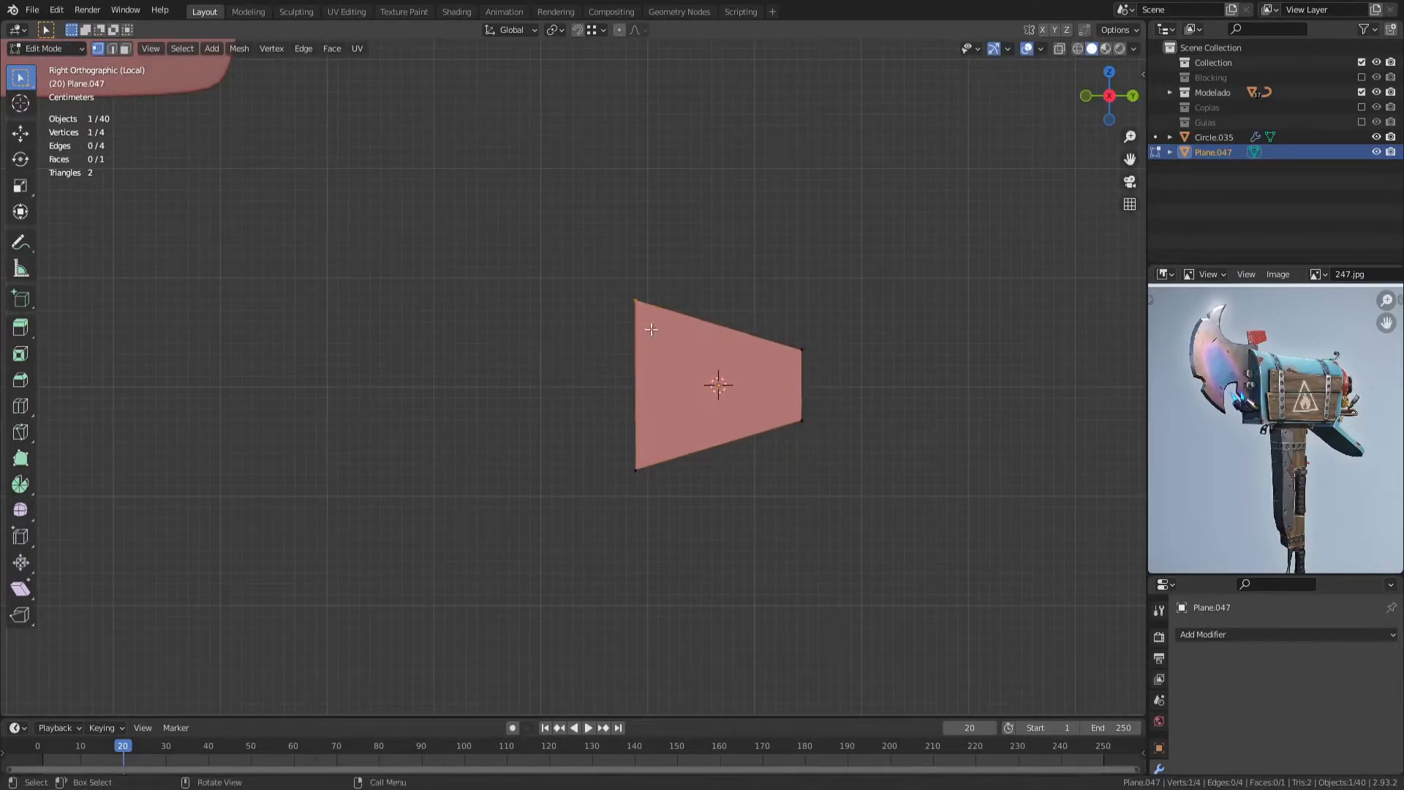
pyautogui.moveTo(651, 329); pyautogui.dragTo(652, 330)
pyautogui.press('x')
pyautogui.click(643, 293)
pyautogui.click(729, 446)
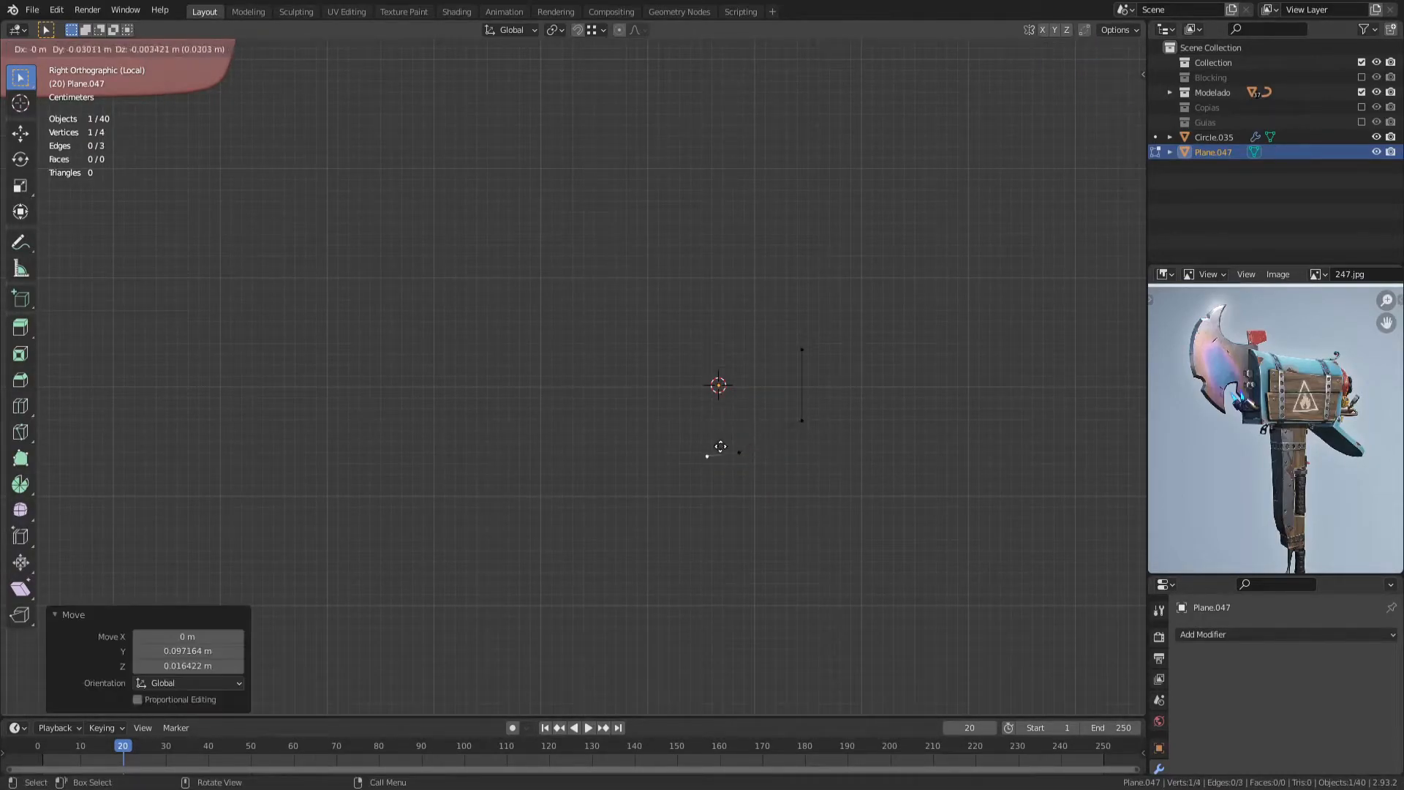
# Step: Extrude the open ends vertex by vertex to outline a rounded bulb with an open top
pyautogui.click(804, 346)
pyautogui.press('e')
pyautogui.click(746, 339)
pyautogui.press('e')
pyautogui.click(719, 291)
pyautogui.click(654, 431)
pyautogui.press('g')
pyautogui.click(643, 441)
pyautogui.press('e')
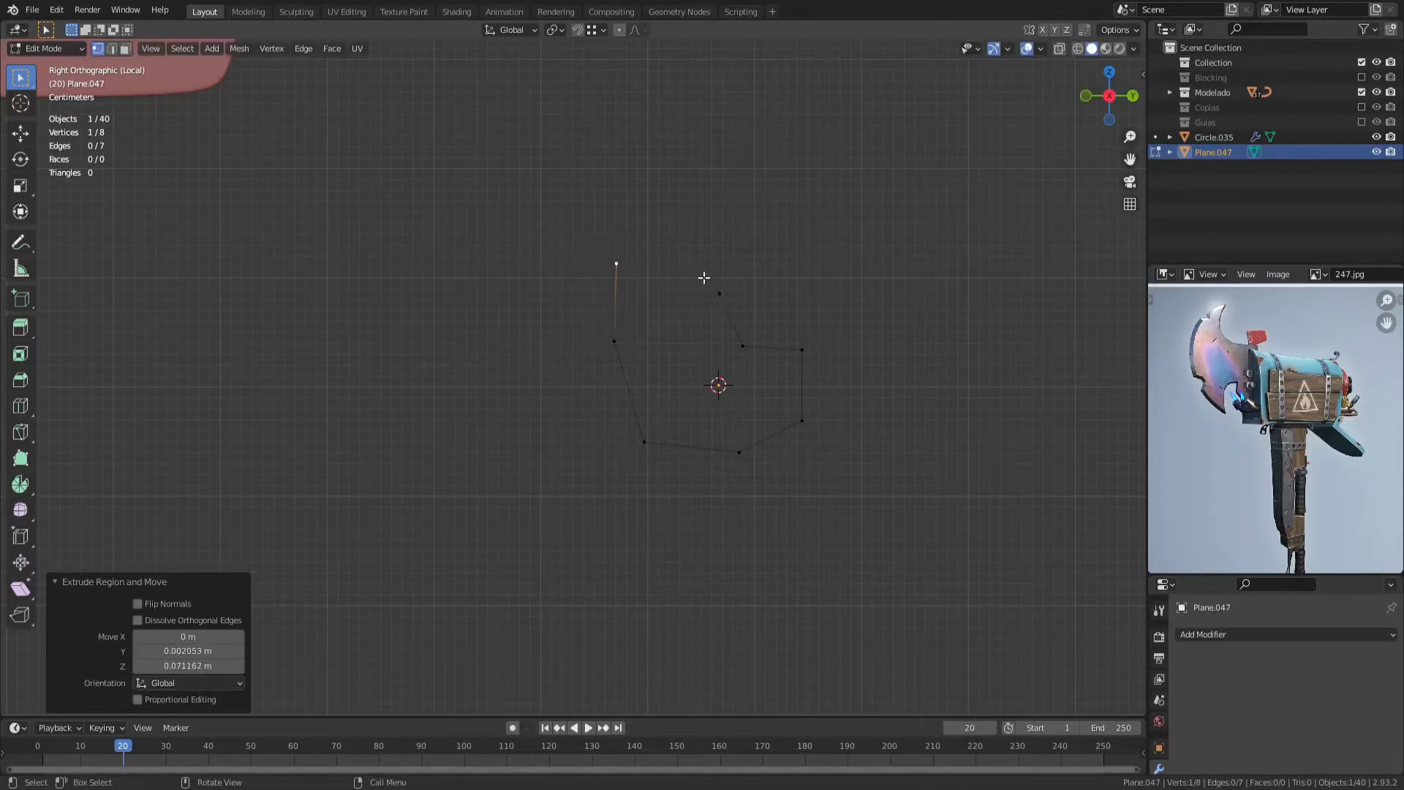
# Step: Extrude the bulb outline's two open end vertices together upward by about 0.62 m
pyautogui.keyDown('shift'); pyautogui.click(719, 293); pyautogui.keyUp('shift')
pyautogui.scroll(-7, 728, 291)
pyautogui.keyDown('shift'); pyautogui.moveTo(731, 291); pyautogui.dragTo(711, 419, button='middle'); pyautogui.keyUp('shift')
pyautogui.click(689, 232)
# Step: Dissolve the extra vertex on the bulb's inner side and move the inner line's top vertex about 0.029 m in Y and -0.026 m in Z
pyautogui.scroll(2, 614, 381)
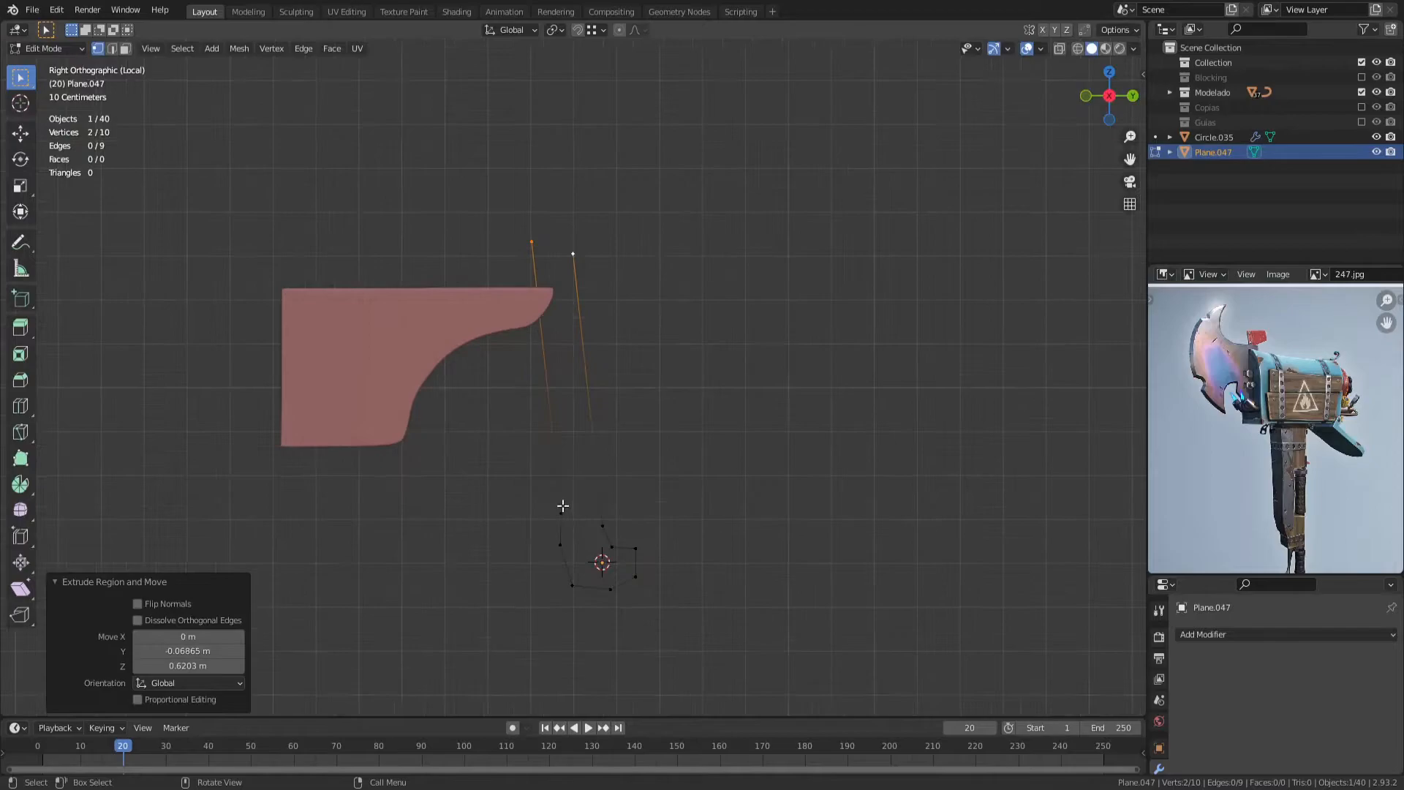
pyautogui.click(560, 510)
pyautogui.hotkey('ctrl', 'x')
pyautogui.keyDown('shift'); pyautogui.moveTo(561, 504); pyautogui.dragTo(595, 364, button='middle'); pyautogui.keyUp('shift')
pyautogui.scroll(3, 576, 430)
pyautogui.scroll(-3, 582, 437)
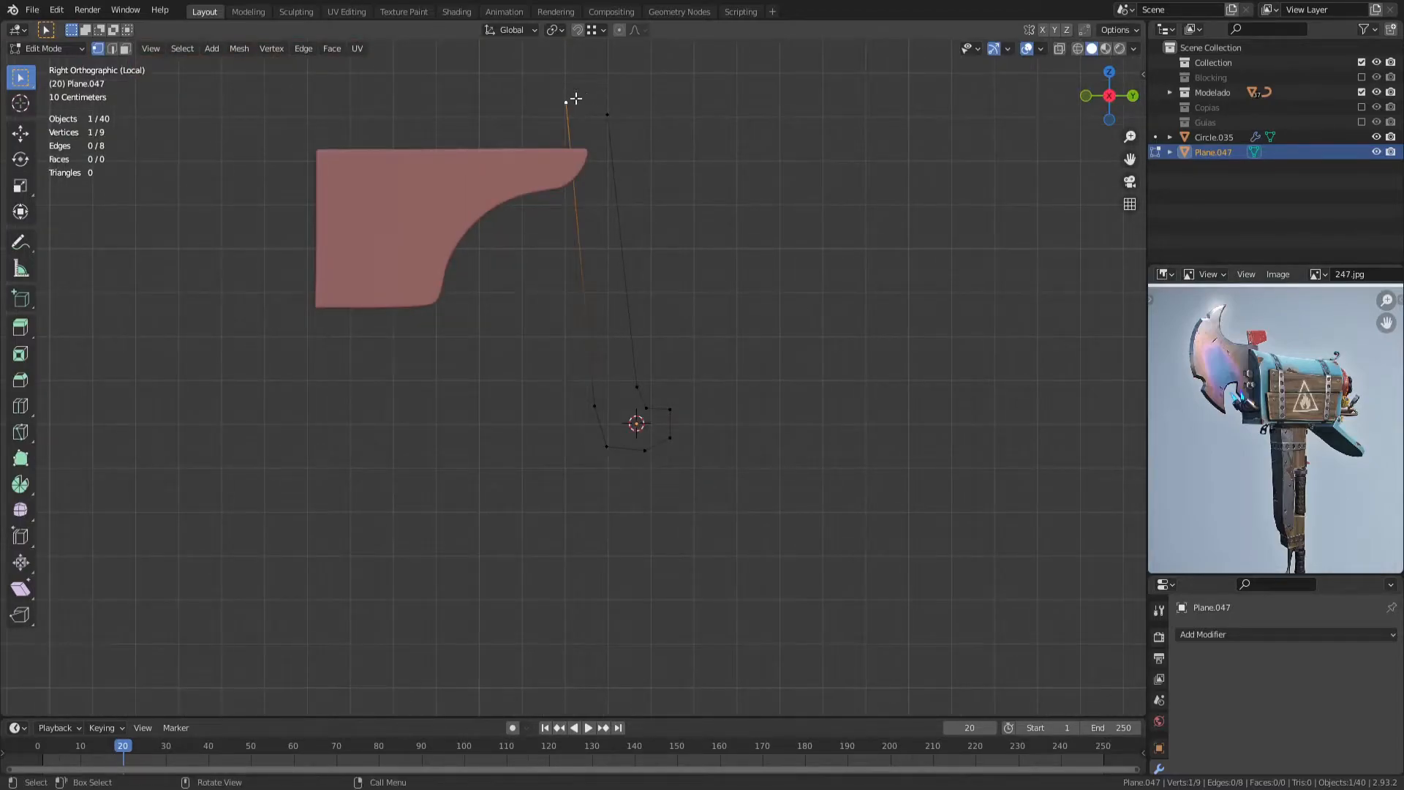
pyautogui.press('g')
pyautogui.click(599, 111)
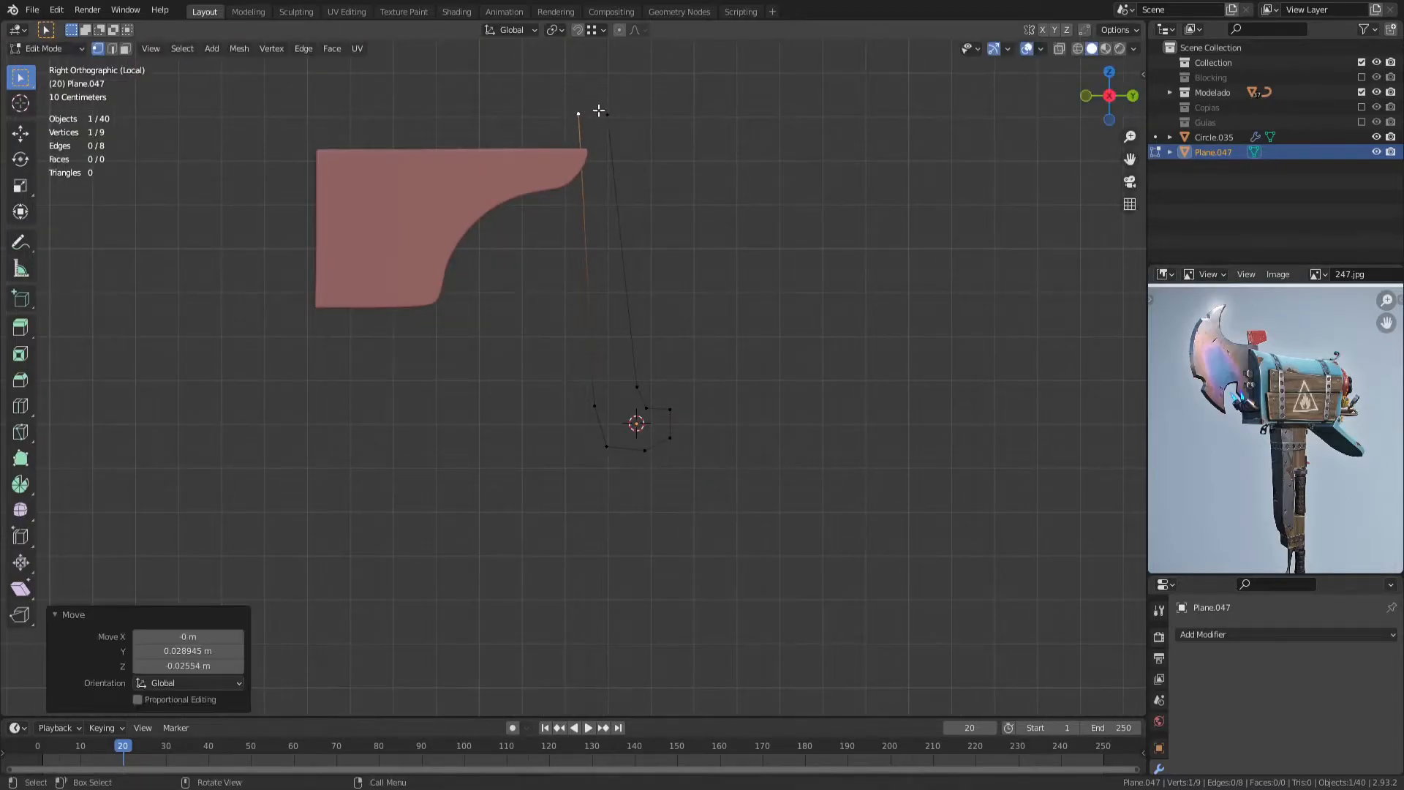
# Step: Rebuild the inner line with a vertex stepped in from the bulb and an edge extruded up about 0.63 m
pyautogui.scroll(3, 623, 262)
pyautogui.click(665, 573)
pyautogui.scroll(-2, 688, 511)
pyautogui.keyDown('shift'); pyautogui.moveTo(711, 468); pyautogui.dragTo(714, 563, button='middle'); pyautogui.keyUp('shift')
pyautogui.press('e')
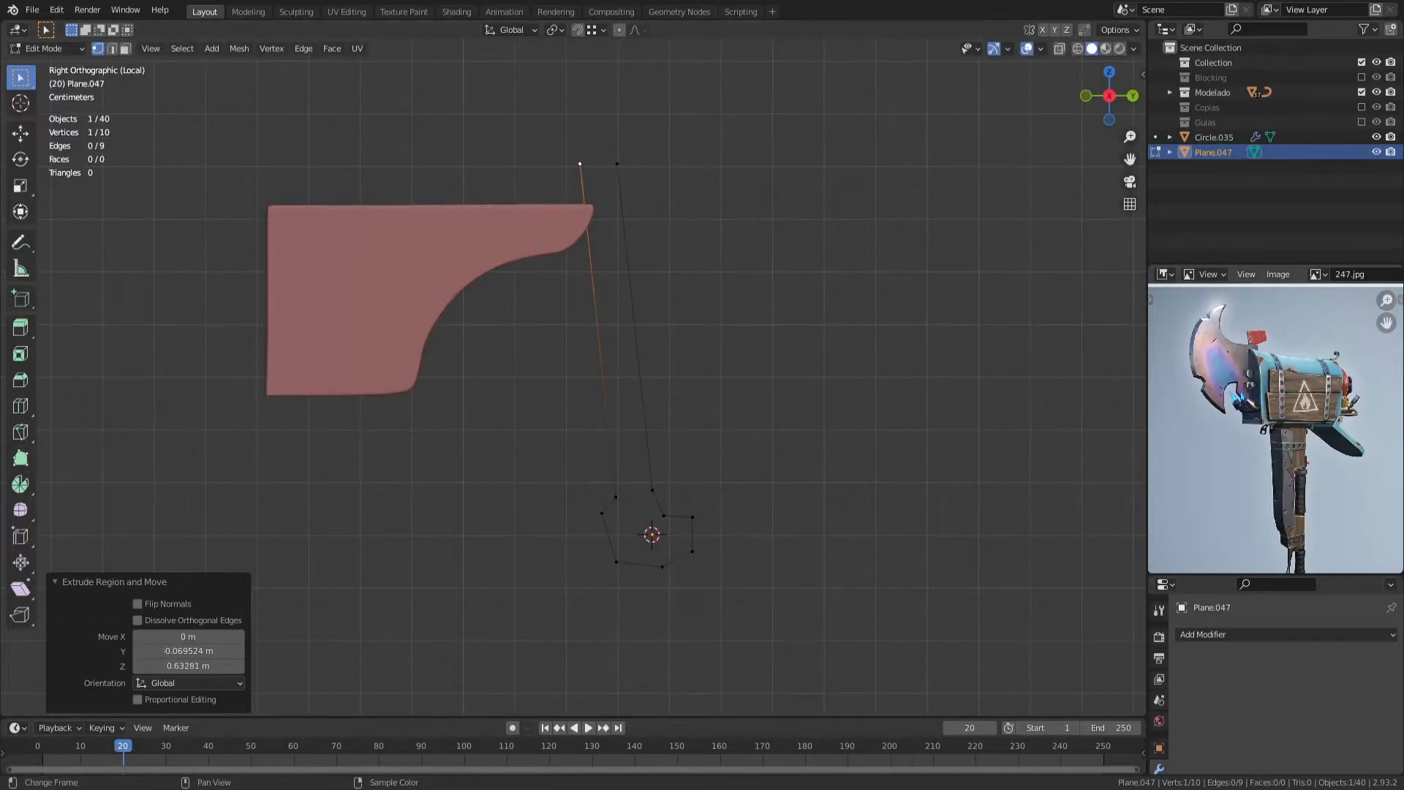
# Step: Move the entire outline down so its two upper ends sit below the bracket
pyautogui.moveTo(577, 439); pyautogui.dragTo(538, 402, button='middle')
pyautogui.press('KP_3')
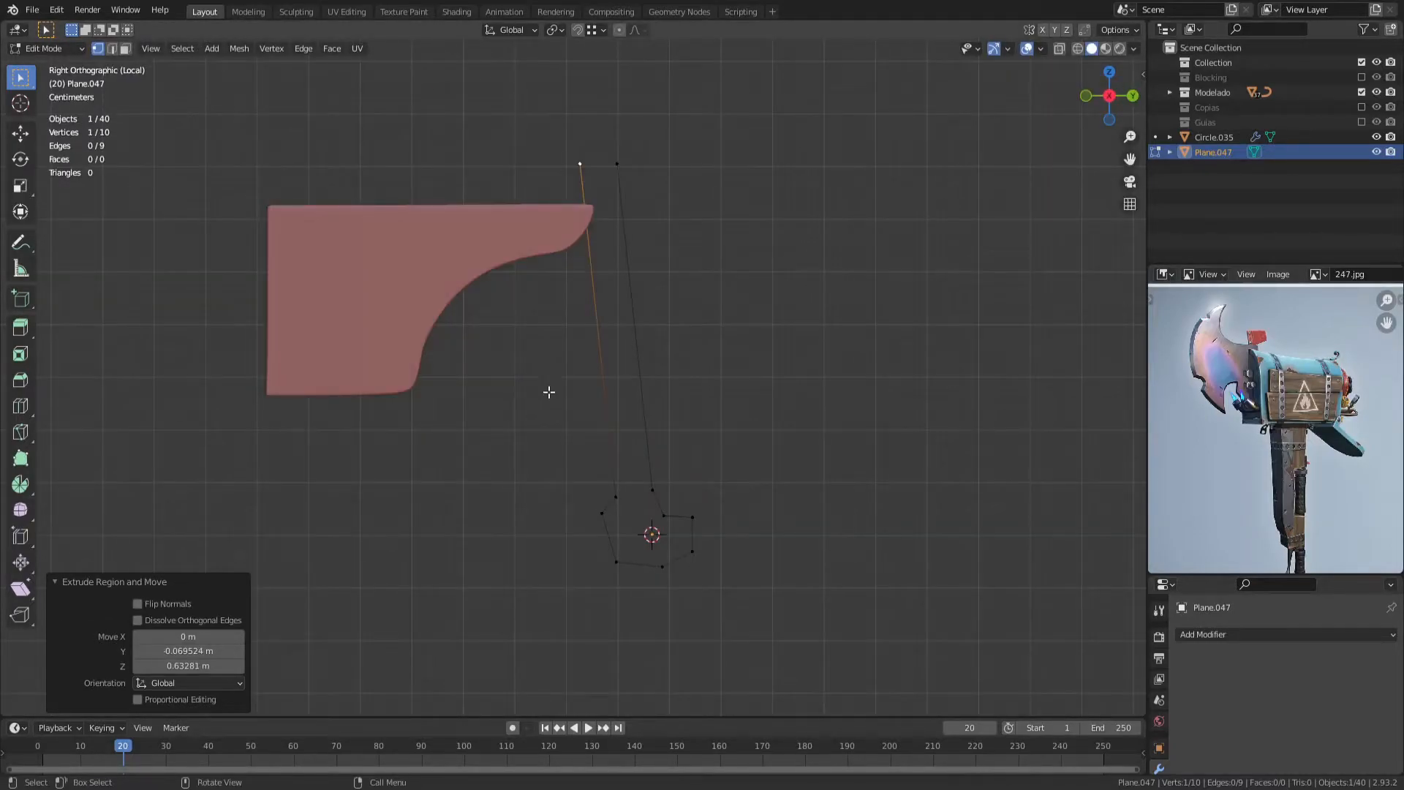
pyautogui.press('a')
pyautogui.scroll(-2, 584, 420)
pyautogui.press('g')
pyautogui.click(611, 580)
# Step: Extrude the outline's outer and inner upper ends in segments up toward the bracket to form a flared neck
pyautogui.keyDown('shift'); pyautogui.moveTo(632, 557); pyautogui.dragTo(604, 383, button='middle'); pyautogui.keyUp('shift')
pyautogui.scroll(1, 589, 307)
pyautogui.click(610, 175)
pyautogui.keyDown('shift'); pyautogui.moveTo(637, 154); pyautogui.dragTo(647, 281, button='middle'); pyautogui.keyUp('shift')
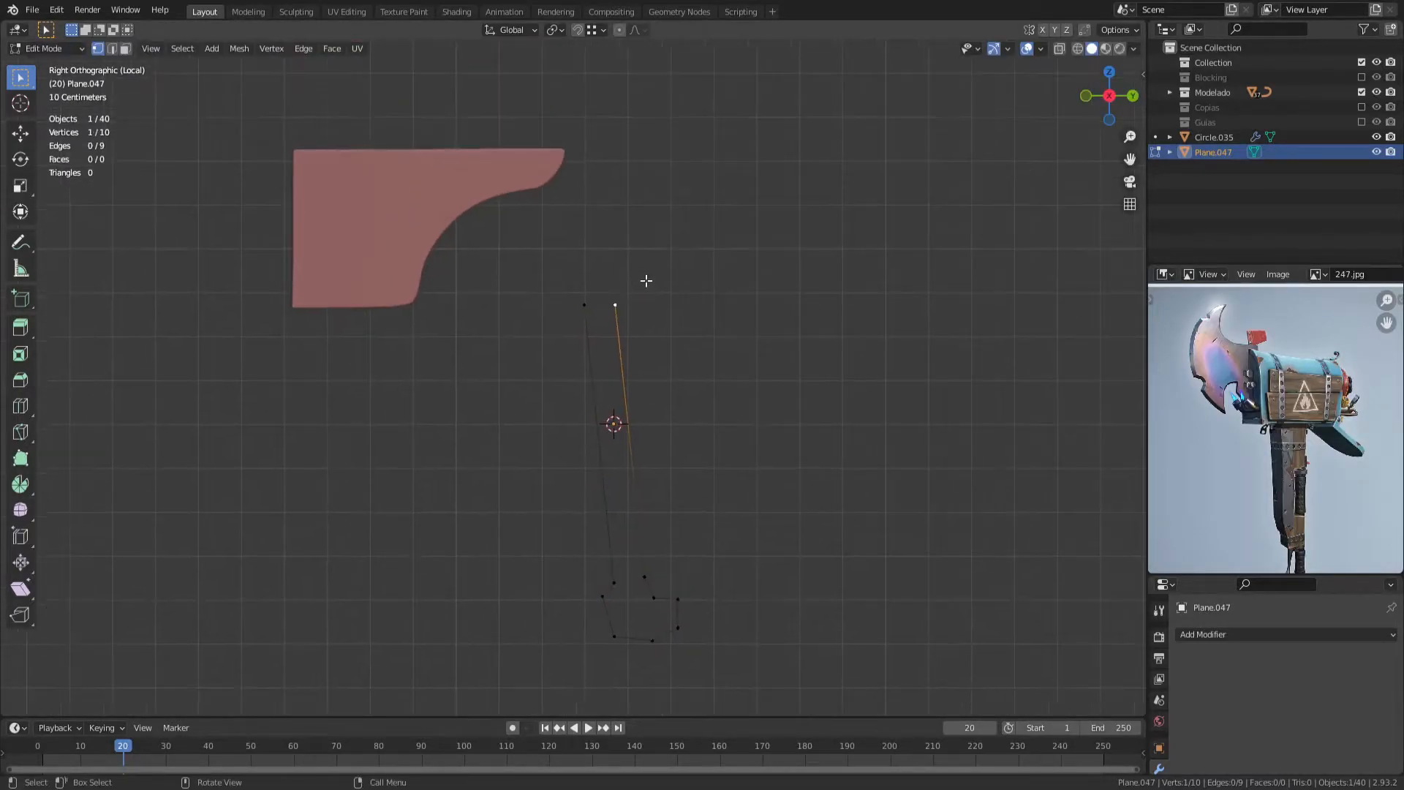
pyautogui.click(645, 78)
pyautogui.click(558, 304)
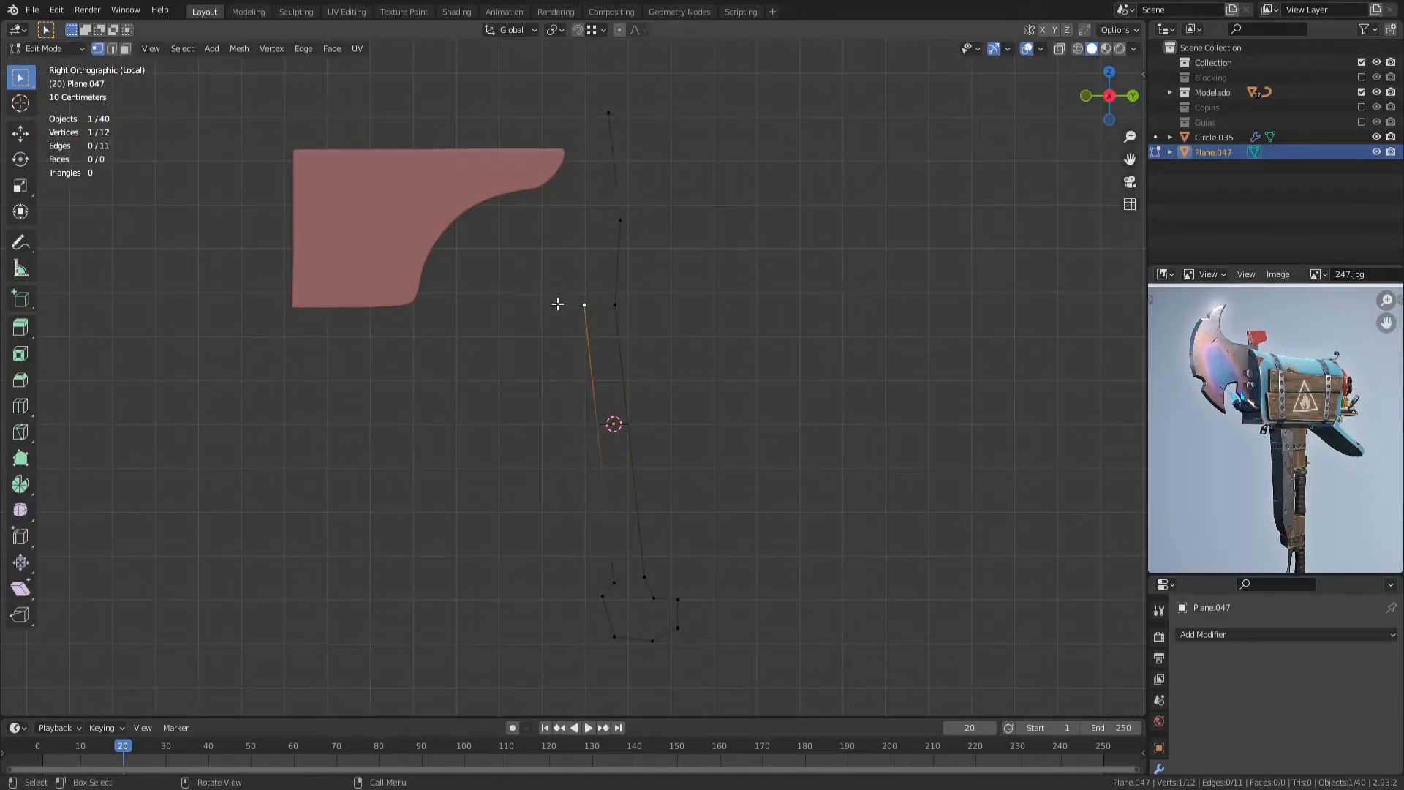
pyautogui.click(436, 171)
# Step: Add a level 2 Subdivision modifier to the outline and move all its vertices up against the bracket
pyautogui.press('Tab')
pyautogui.hotkey('ctrl', '2')
pyautogui.press('Tab')
pyautogui.press('a')
pyautogui.press('g')
pyautogui.click(538, 337)
# Step: Reposition selected neck vertices so the flare blends into the bracket's curve
pyautogui.hotkey('alt', 'a')
pyautogui.click(569, 188)
pyautogui.moveTo(535, 279); pyautogui.dragTo(567, 329)
pyautogui.press('g')
pyautogui.click(561, 344)
# Step: Exit local view and show the outline against the full axe in the right orthographic view
pyautogui.press('Tab')
pyautogui.scroll(-3, 566, 351)
pyautogui.moveTo(612, 344); pyautogui.dragTo(495, 369, button='middle')
pyautogui.press('KP_Divide')
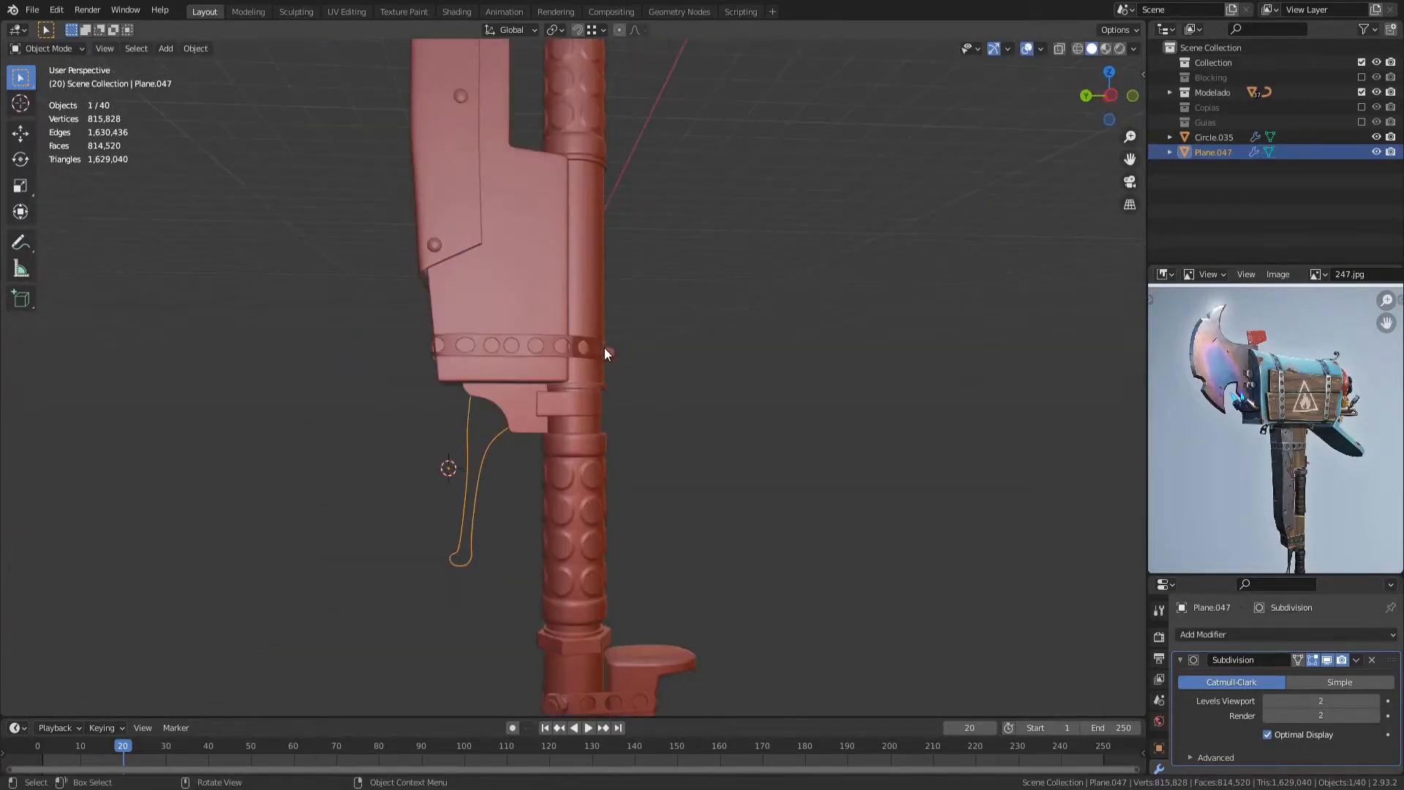
pyautogui.press('KP_3')
# Step: Scale the outline's eight bulb-end vertices by 1.642 and move them down to lengthen the shape
pyautogui.scroll(4, 648, 326)
pyautogui.keyDown('shift'); pyautogui.moveTo(643, 537); pyautogui.dragTo(602, 419, button='middle'); pyautogui.keyUp('shift')
pyautogui.press('Tab')
pyautogui.press('s')
pyautogui.click(797, 399)
pyautogui.press('g')
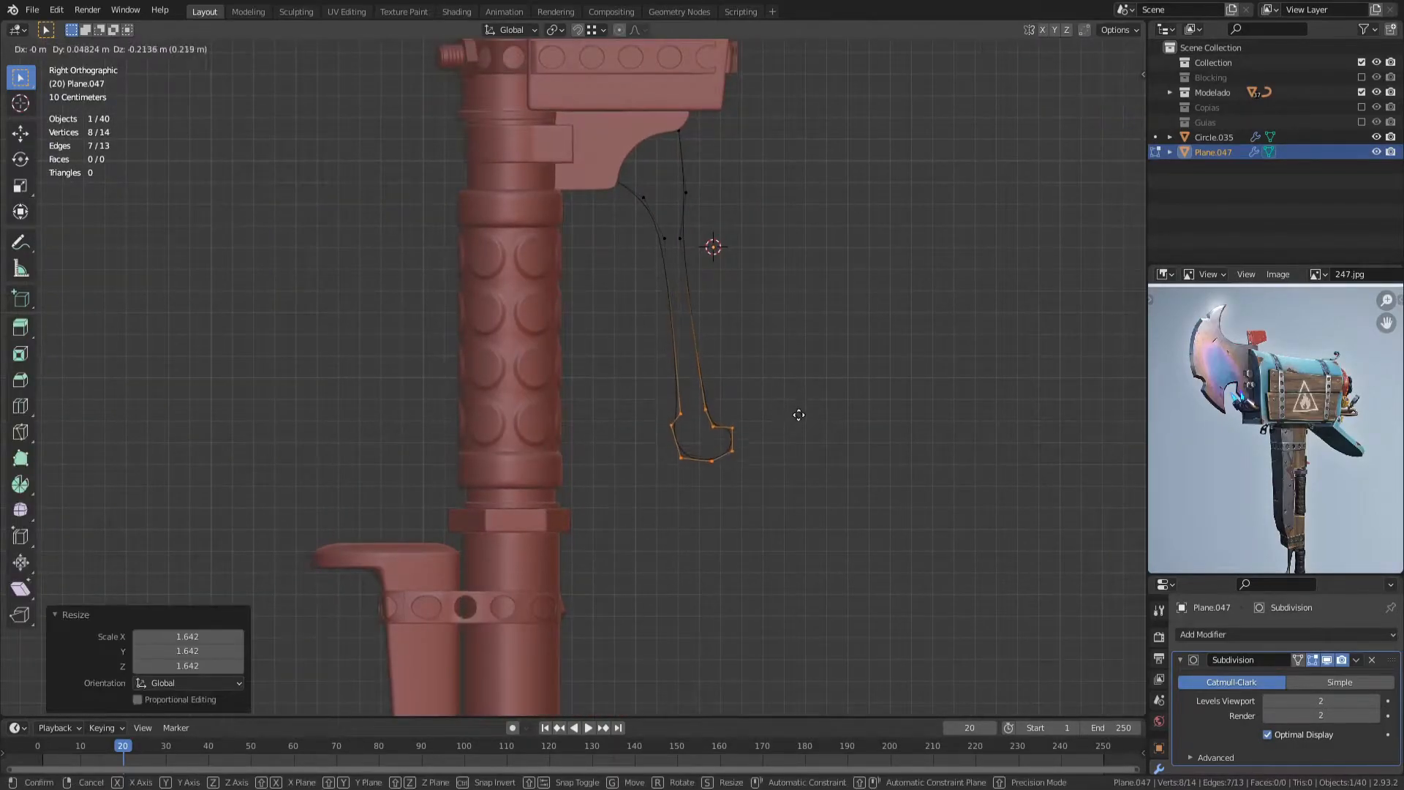
# Step: Move individual vertices on the neck to refine its curve just below the bracket
pyautogui.keyDown('shift'); pyautogui.moveTo(762, 207); pyautogui.dragTo(746, 272, button='middle'); pyautogui.keyUp('shift')
pyautogui.scroll(1, 746, 272)
pyautogui.click(668, 299)
pyautogui.press('g')
pyautogui.click(671, 296)
pyautogui.click(675, 244)
pyautogui.press('g')
pyautogui.click(689, 234)
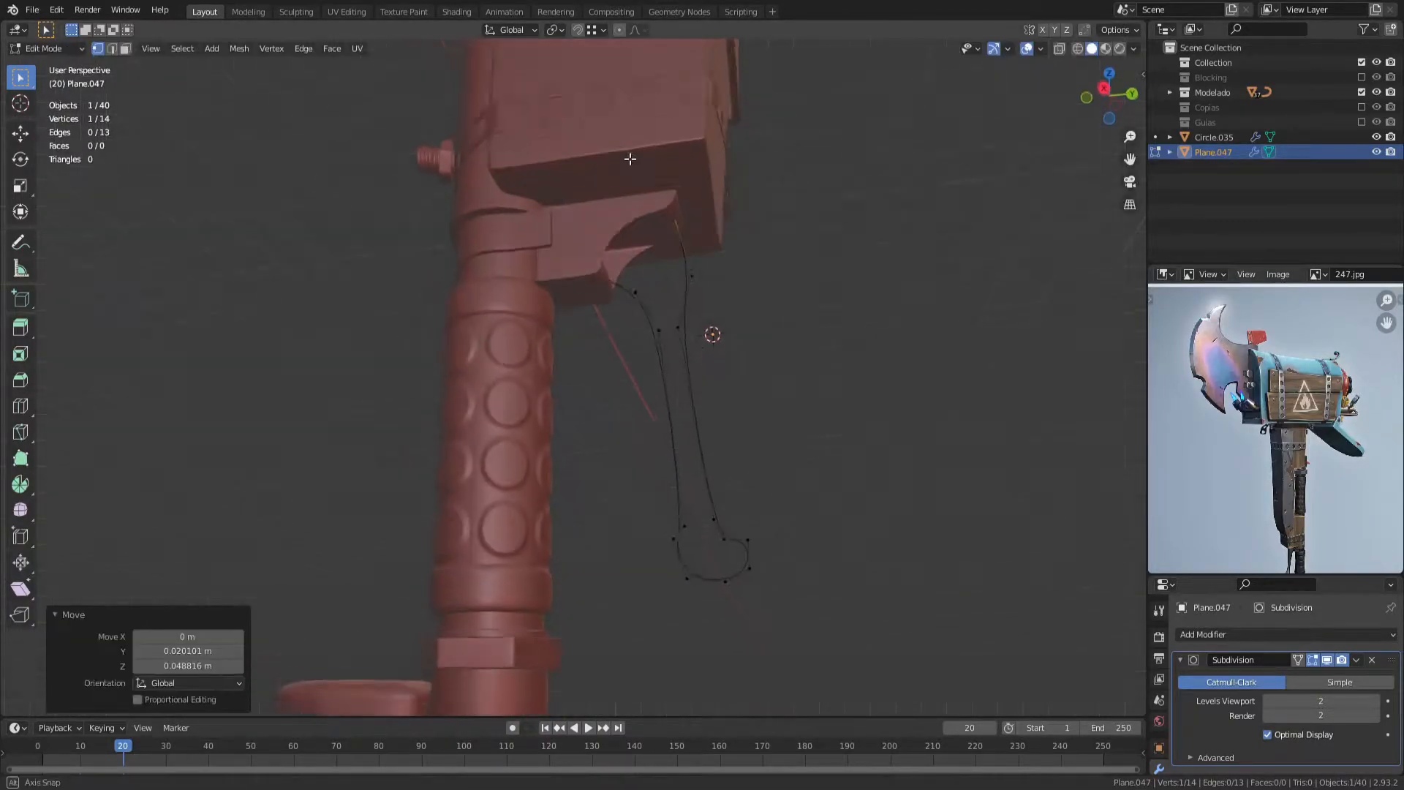
# Step: Move the neck's outer end vertex about -0.081 m in Y, and adjust the two inner neck vertices to smooth the curve
pyautogui.moveTo(631, 166); pyautogui.dragTo(764, 127, button='middle')
pyautogui.press('g')
pyautogui.press('KP_3')
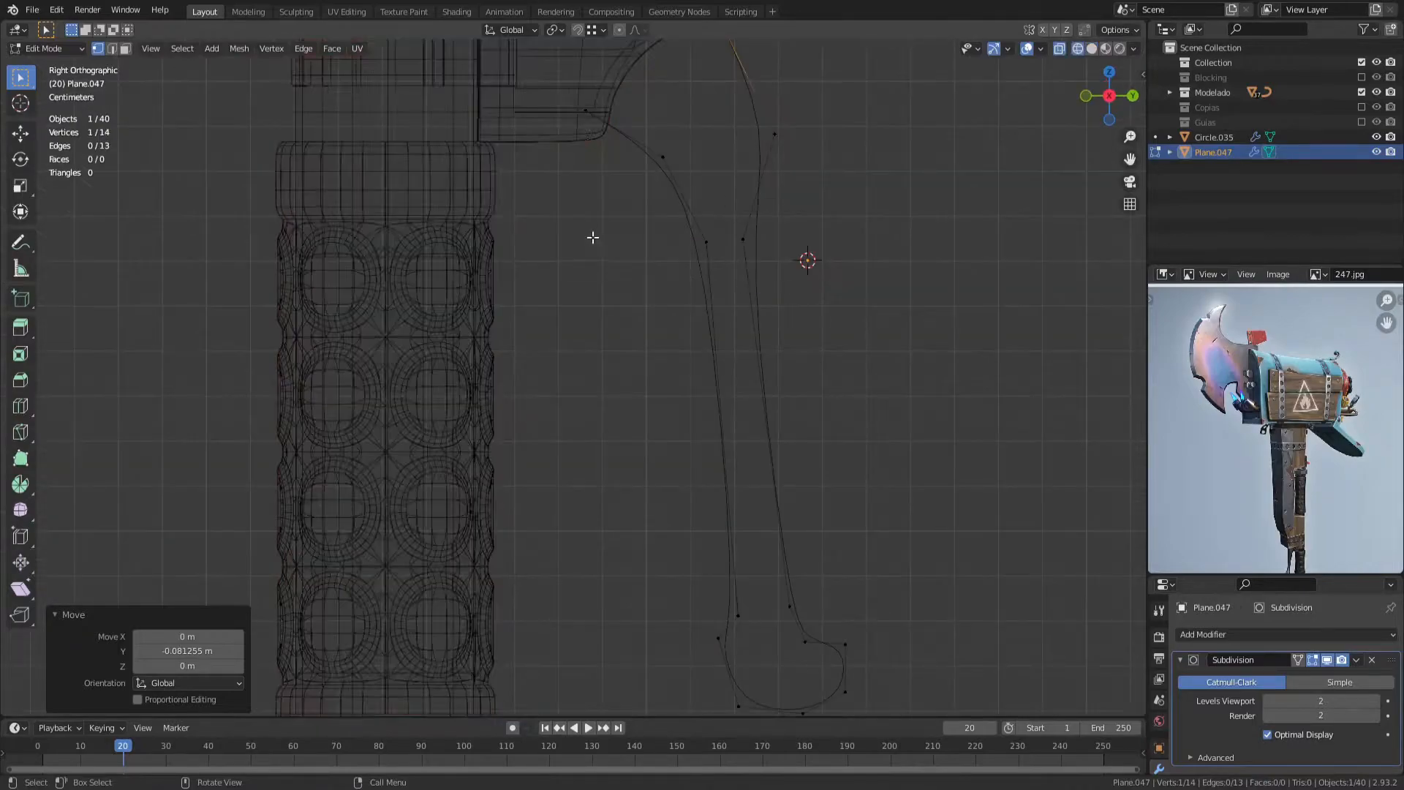
pyautogui.press('g')
pyautogui.press('z')
pyautogui.click(683, 159)
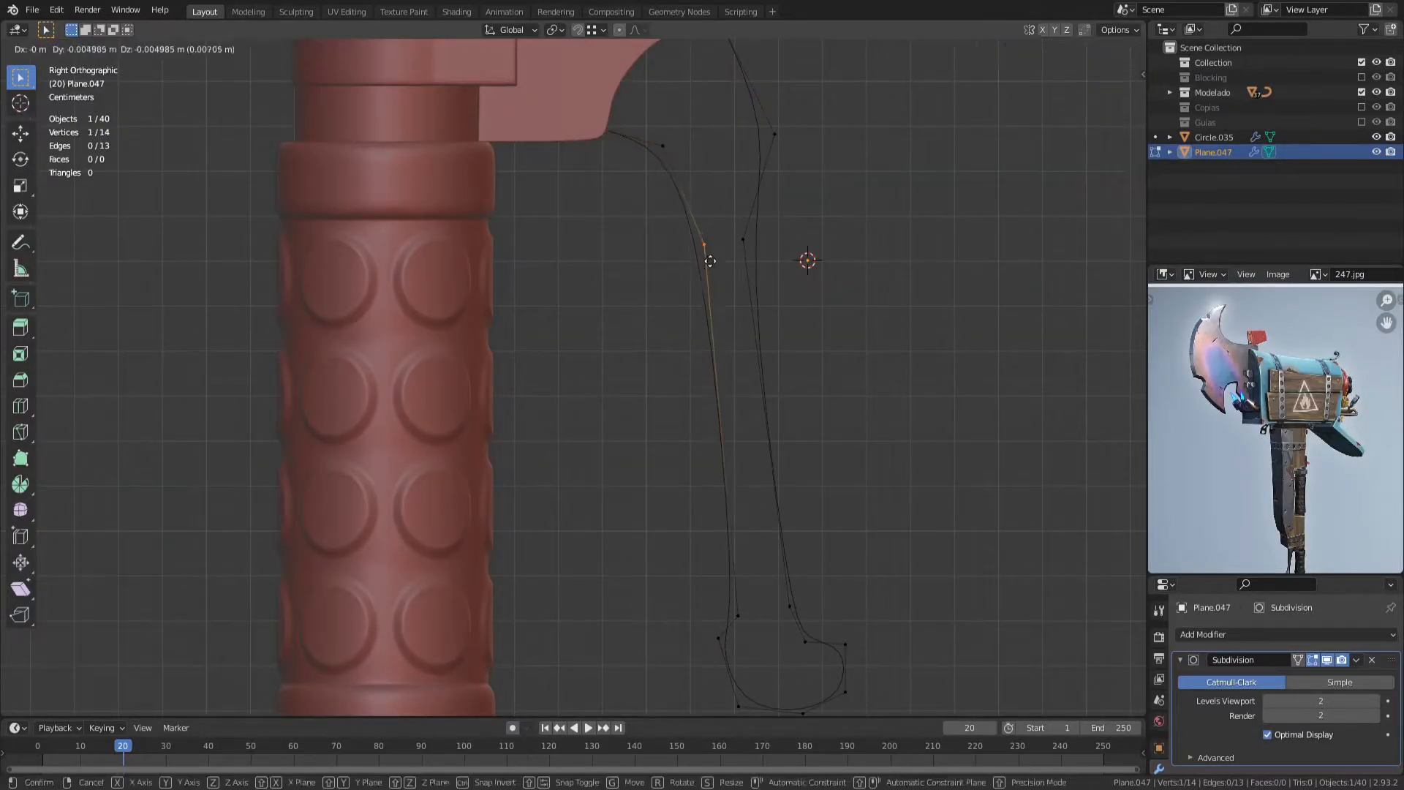
pyautogui.click(714, 265)
# Step: Fill the smoothed outline with faces from the bulb up to the base of the neck
pyautogui.press('Tab')
pyautogui.click(730, 283)
pyautogui.scroll(-1, 730, 329)
pyautogui.press('Tab')
pyautogui.click(730, 380)
pyautogui.scroll(3, 730, 379)
pyautogui.keyDown('shift'); pyautogui.moveTo(877, 643); pyautogui.dragTo(765, 328, button='middle'); pyautogui.keyUp('shift')
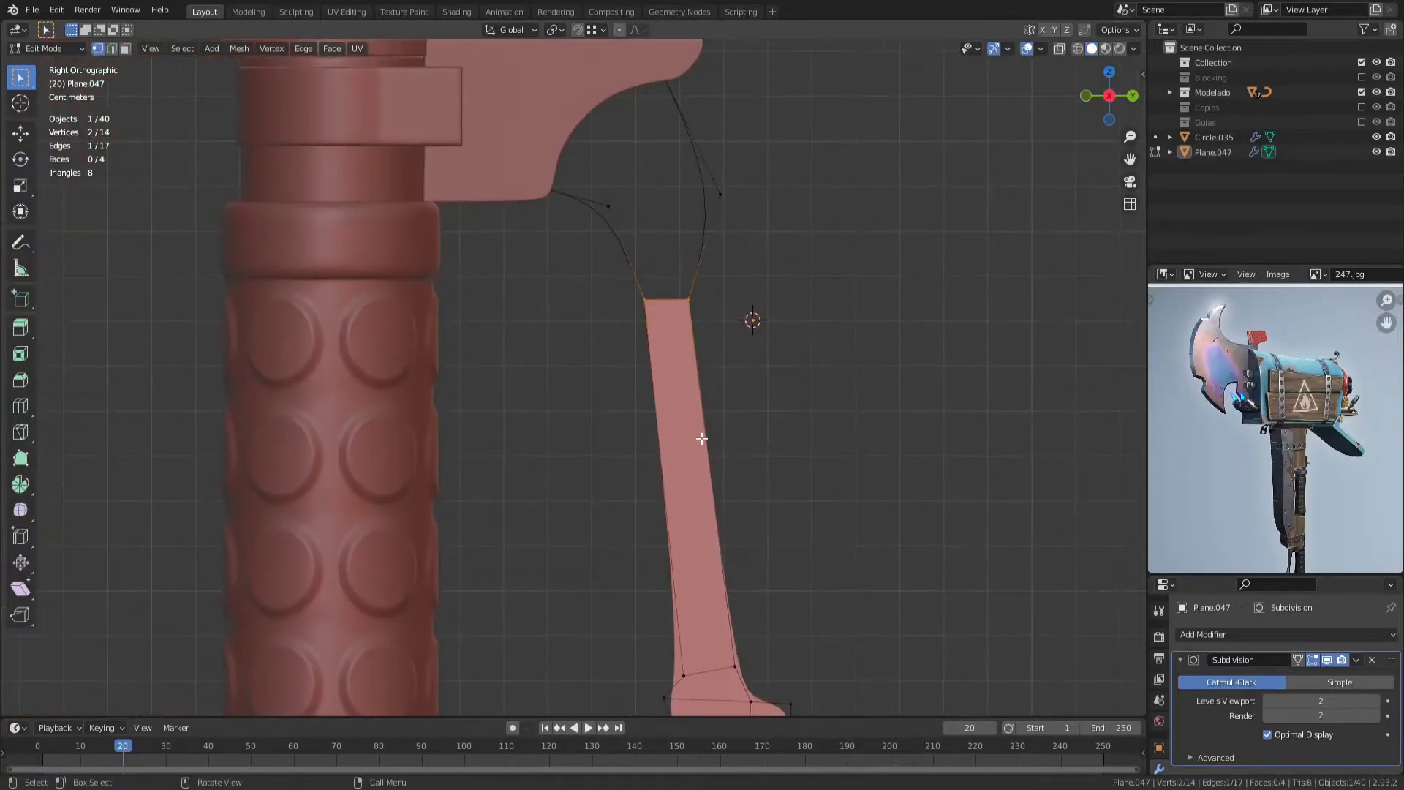
# Step: Fill the neck with faces and extend its end edge into the bracket about -0.241 m in Y
pyautogui.keyDown('shift'); pyautogui.moveTo(782, 330); pyautogui.dragTo(782, 481, button='middle'); pyautogui.keyUp('shift')
pyautogui.hotkey('shift', 'z')
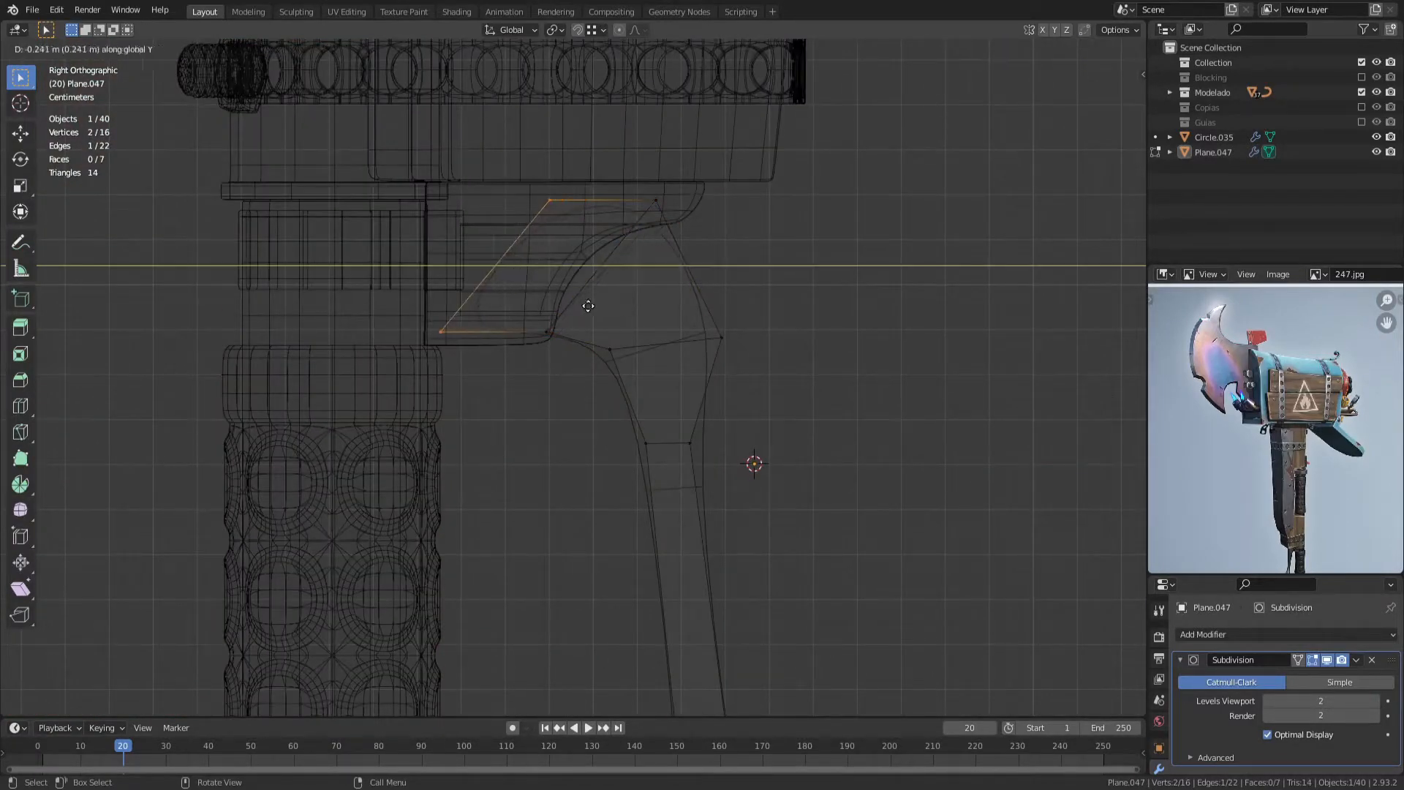
pyautogui.click(587, 306)
pyautogui.press('s')
pyautogui.click(586, 306)
# Step: Move the whole lever mesh sideways so it sits close to the bracket's side wall
pyautogui.press('a')
pyautogui.moveTo(591, 401)
pyautogui.mouseDown(button='middle')
pyautogui.moveTo(557, 422)
pyautogui.moveTo(698, 403)
pyautogui.mouseUp(button='middle')
pyautogui.hotkey('shift', 'z')
pyautogui.press('g')
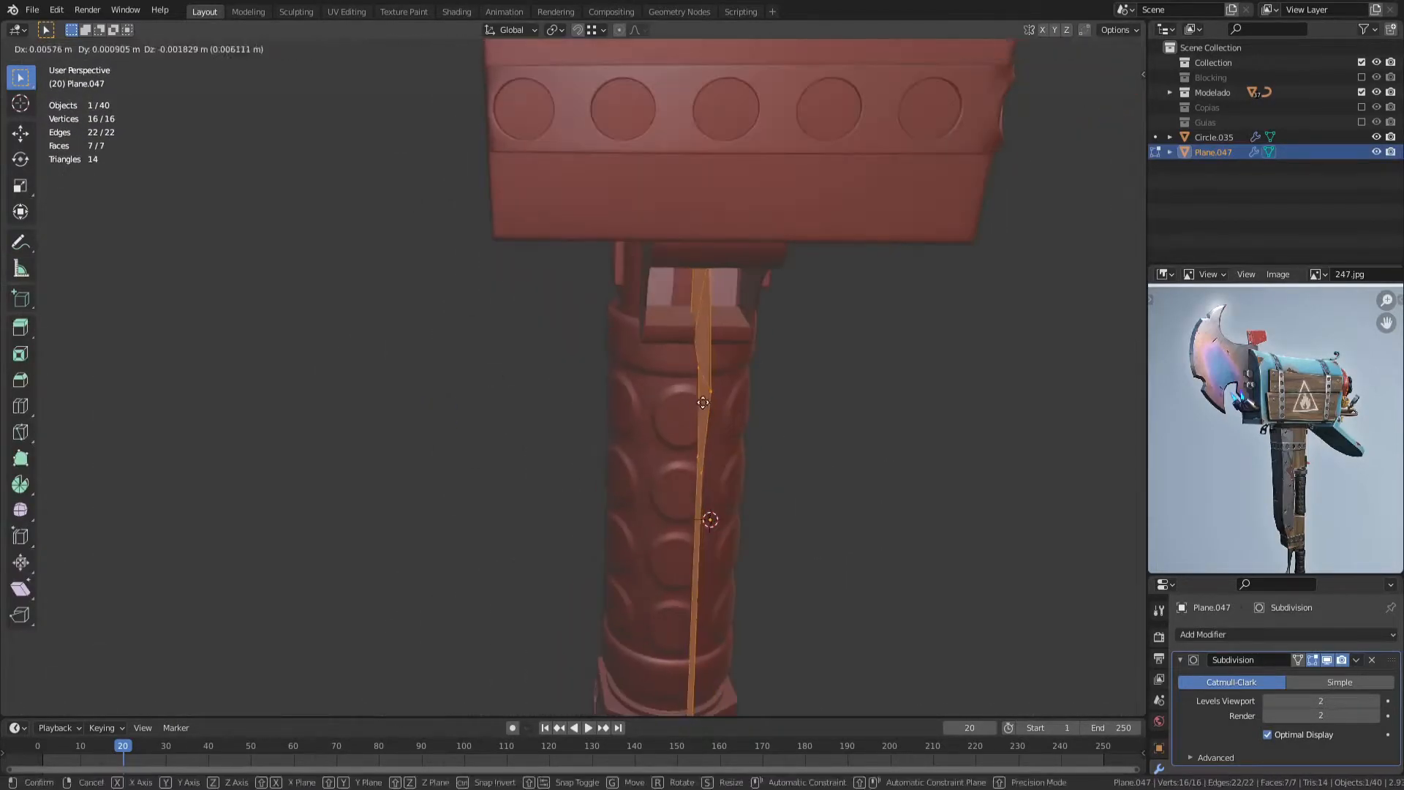
pyautogui.click(655, 400)
# Step: Add a Mirror modifier to the lever and place it above its Subdivision modifier
pyautogui.press('Tab')
pyautogui.click(697, 331)
pyautogui.rightClick(697, 330)
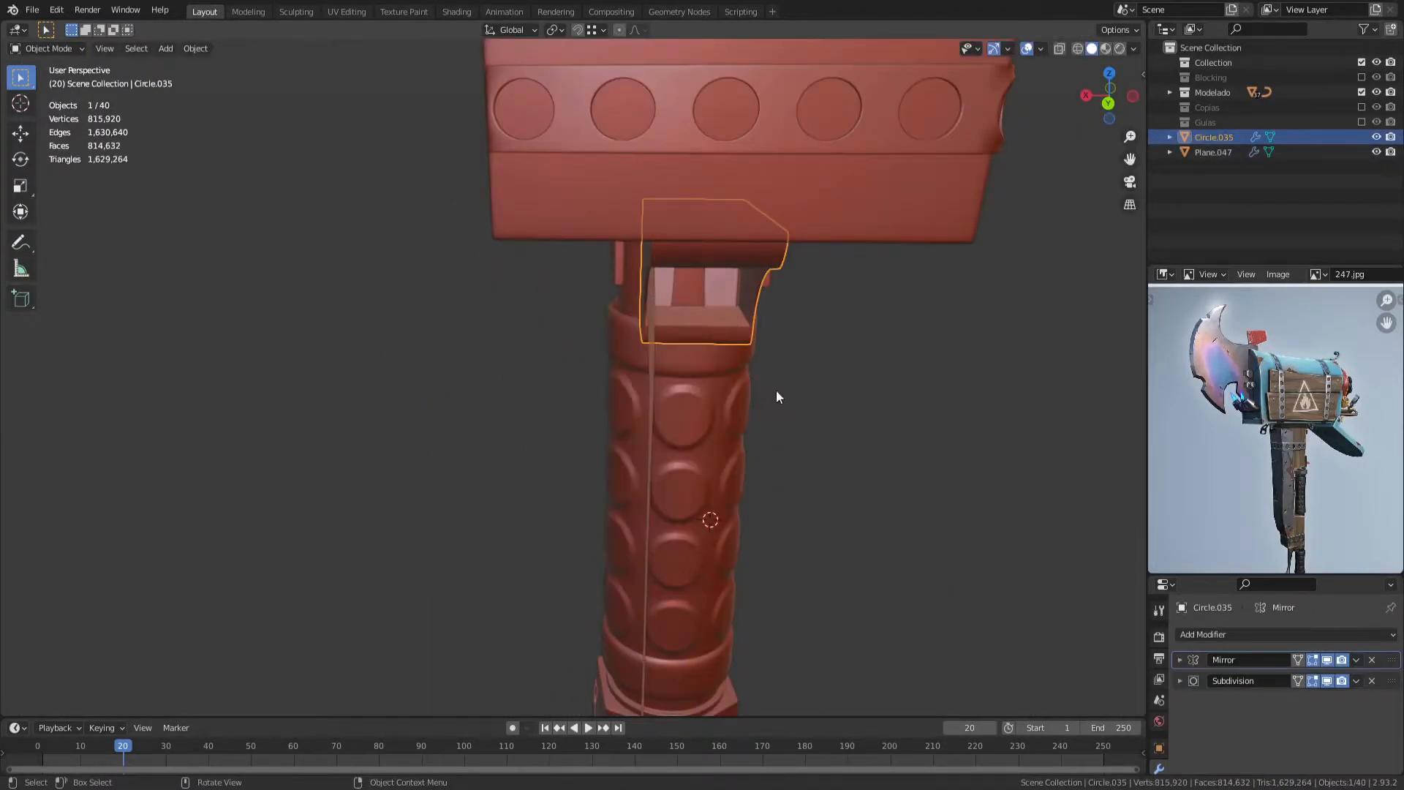
pyautogui.click(646, 406)
pyautogui.rightClick(637, 405)
pyautogui.click(726, 433)
pyautogui.click(1207, 634)
pyautogui.click(1101, 453)
pyautogui.click(1179, 658)
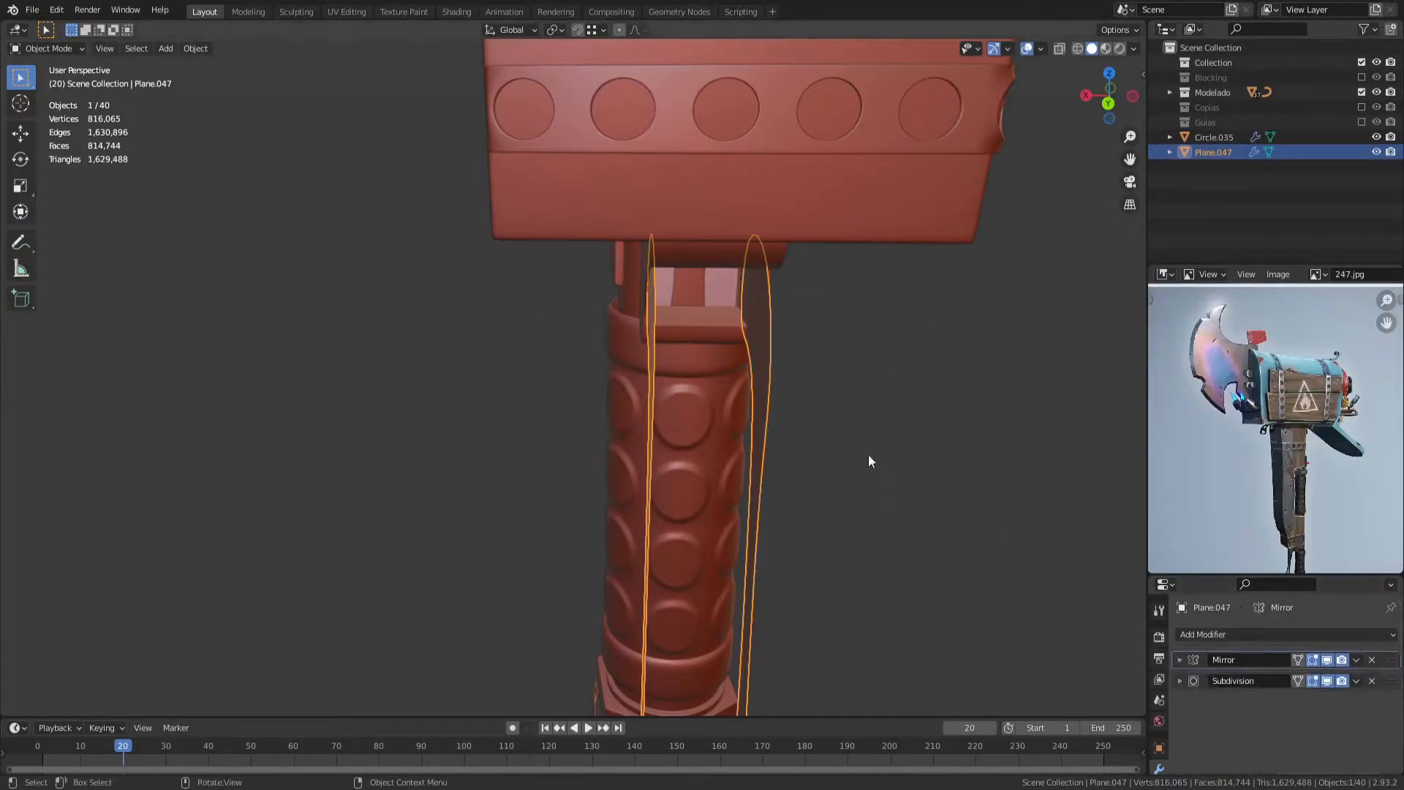
pyautogui.click(1180, 660)
# Step: Extrude the lever's outline edges along X to give the mirrored profile thickness
pyautogui.press('Tab')
pyautogui.moveTo(758, 448); pyautogui.dragTo(822, 438, button='middle')
pyautogui.keyDown('alt'); pyautogui.click(692, 401); pyautogui.keyUp('alt')
pyautogui.scroll(-2, 692, 402)
pyautogui.keyDown('alt'); pyautogui.click(628, 340); pyautogui.keyUp('alt')
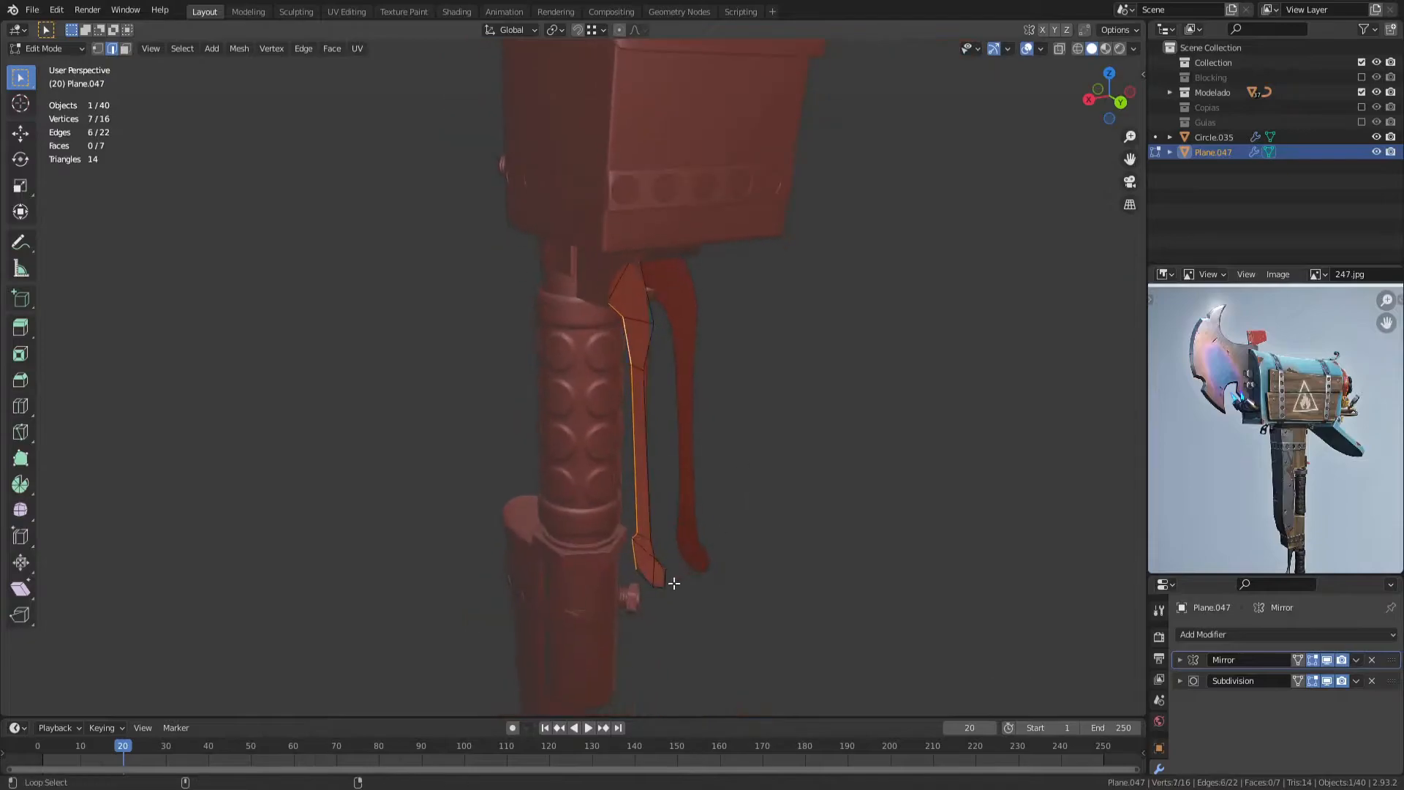
pyautogui.moveTo(718, 499); pyautogui.dragTo(695, 442, button='middle')
pyautogui.scroll(2, 695, 441)
pyautogui.press('e')
pyautogui.press('x')
pyautogui.click(756, 444)
# Step: Recalculate the normals of the whole lever mesh and shade the lever smooth
pyautogui.press('Tab')
pyautogui.moveTo(600, 461); pyautogui.dragTo(574, 413, button='middle')
pyautogui.press('Tab')
pyautogui.press('a')
pyautogui.hotkey('alt', 'n')
pyautogui.click(705, 425)
pyautogui.press('Tab')
pyautogui.rightClick(640, 335)
pyautogui.click(641, 335)
# Step: Move the lever's side edge loops along X to adjust its thickness around the mirror centre
pyautogui.press('Tab')
pyautogui.moveTo(743, 470); pyautogui.dragTo(793, 470, button='middle')
pyautogui.keyDown('alt'); pyautogui.click(694, 411); pyautogui.keyUp('alt')
pyautogui.moveTo(695, 413); pyautogui.dragTo(897, 423, button='middle')
pyautogui.press('g')
pyautogui.press('x')
pyautogui.click(909, 426)
pyautogui.press('g')
pyautogui.press('x')
pyautogui.click(810, 574)
# Step: Move small groups of lever vertices in the right view to refine the side outline
pyautogui.press('KP_3')
pyautogui.scroll(5, 731, 433)
pyautogui.hotkey('alt', 'z')
pyautogui.keyDown('shift'); pyautogui.moveTo(732, 433); pyautogui.dragTo(677, 384, button='middle'); pyautogui.keyUp('shift')
pyautogui.press('1')
pyautogui.moveTo(758, 396); pyautogui.dragTo(809, 429)
pyautogui.press('g')
pyautogui.click(820, 406)
pyautogui.moveTo(802, 489); pyautogui.dragTo(761, 534)
pyautogui.press('g')
# Step: Add edge loops across the lever's shaft and move two side vertices about -0.017 m in X in the back view
pyautogui.hotkey('ctrl', 'r')
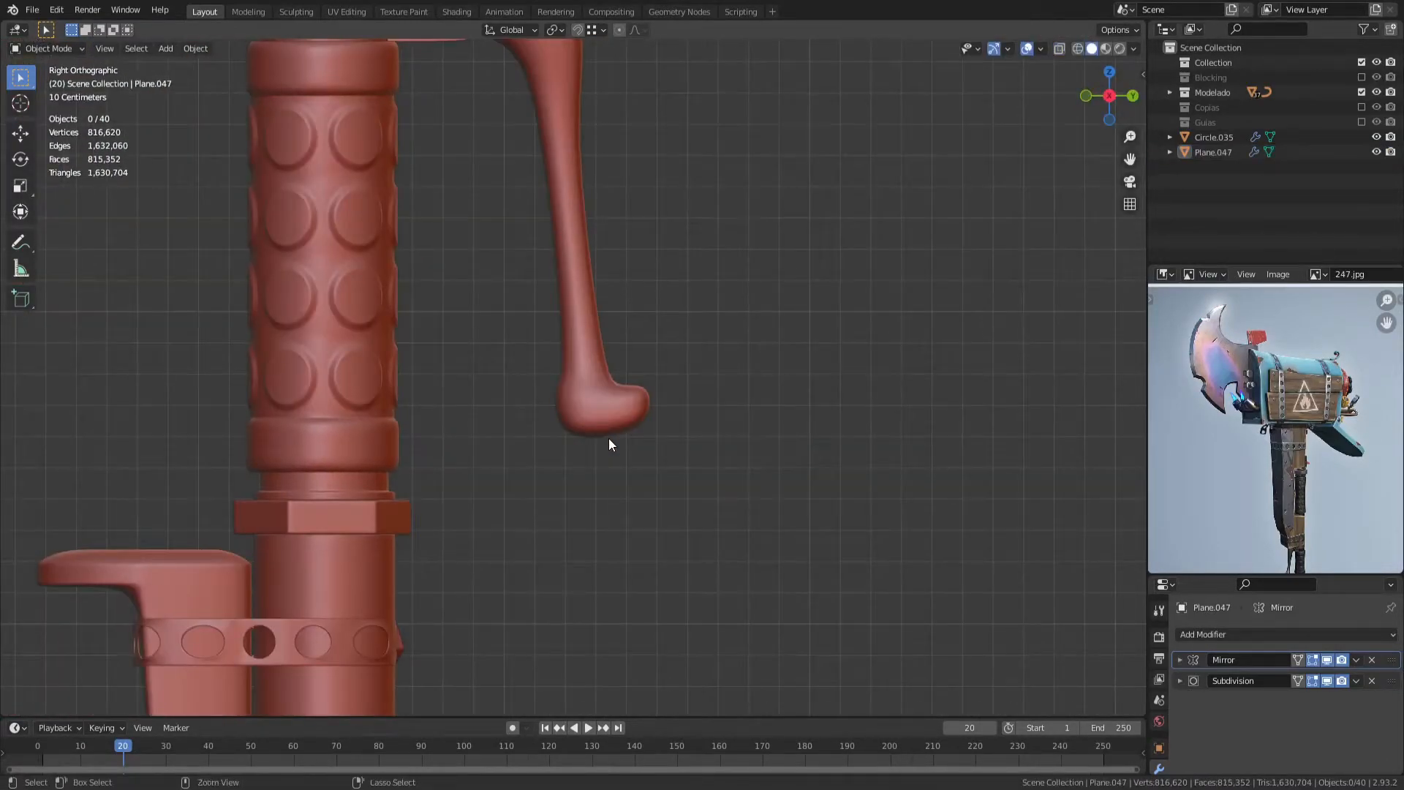
pyautogui.press('ctrl+KP_1')
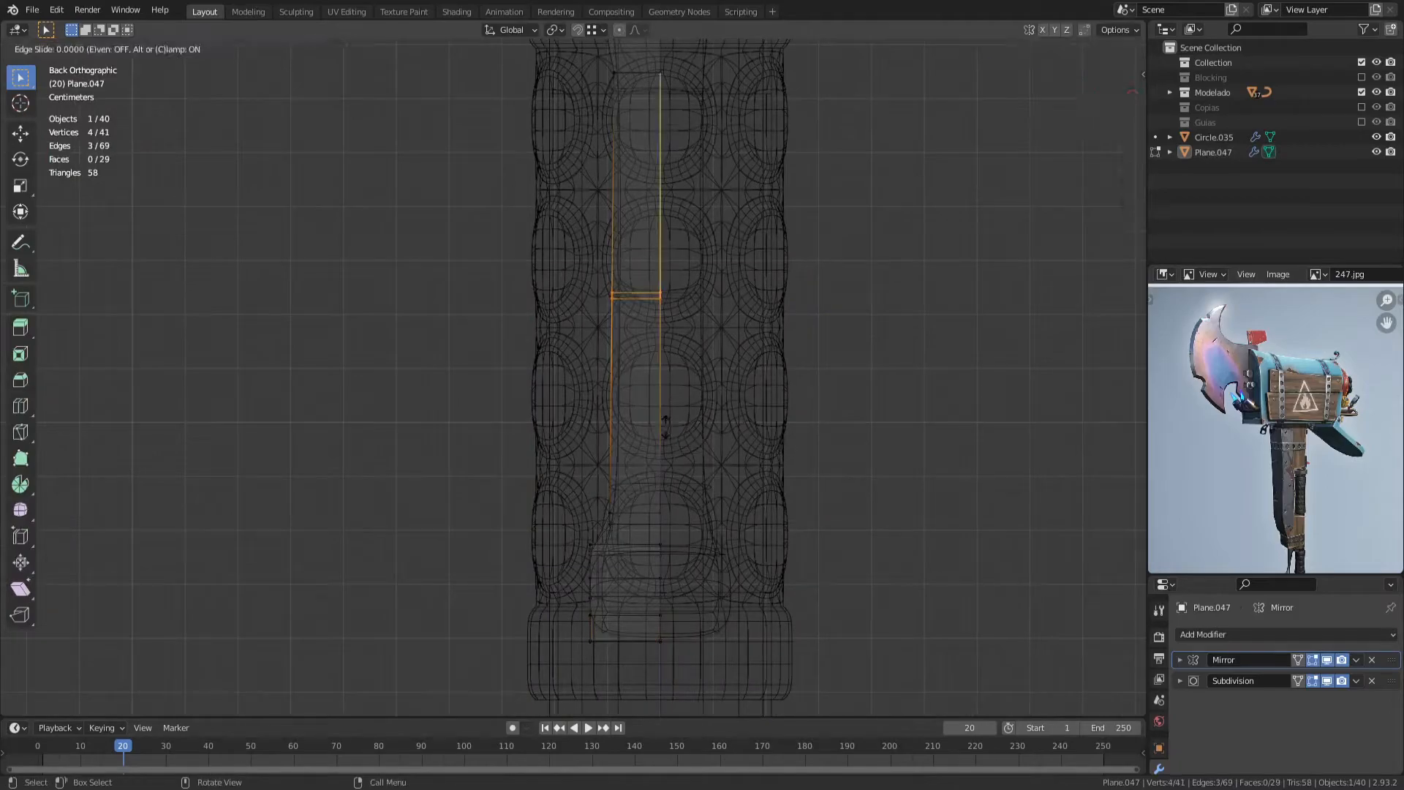
pyautogui.moveTo(580, 261); pyautogui.dragTo(618, 320)
pyautogui.click(742, 330)
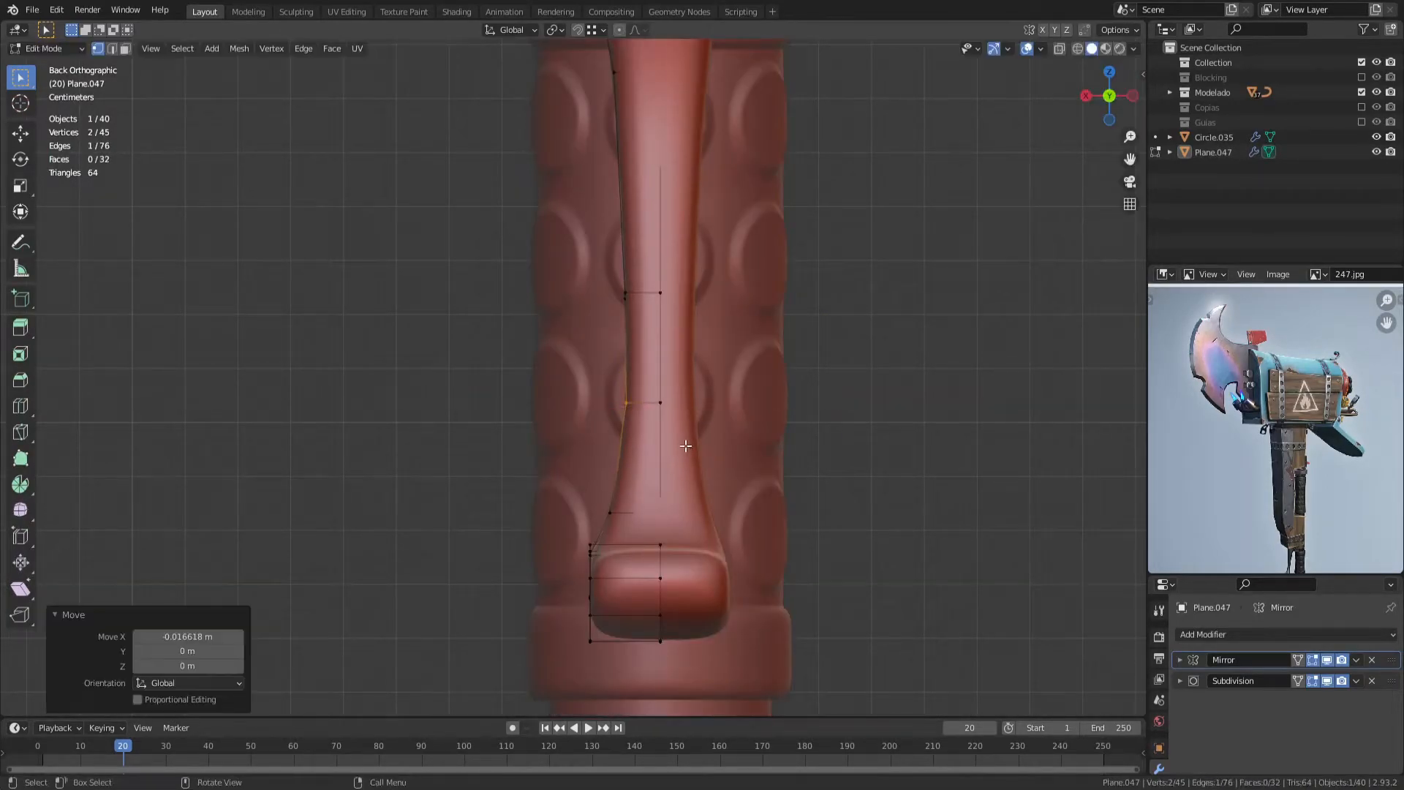
# Step: Move the side vertices just above the bulb to shape the taper between shaft and bulb
pyautogui.press('b')
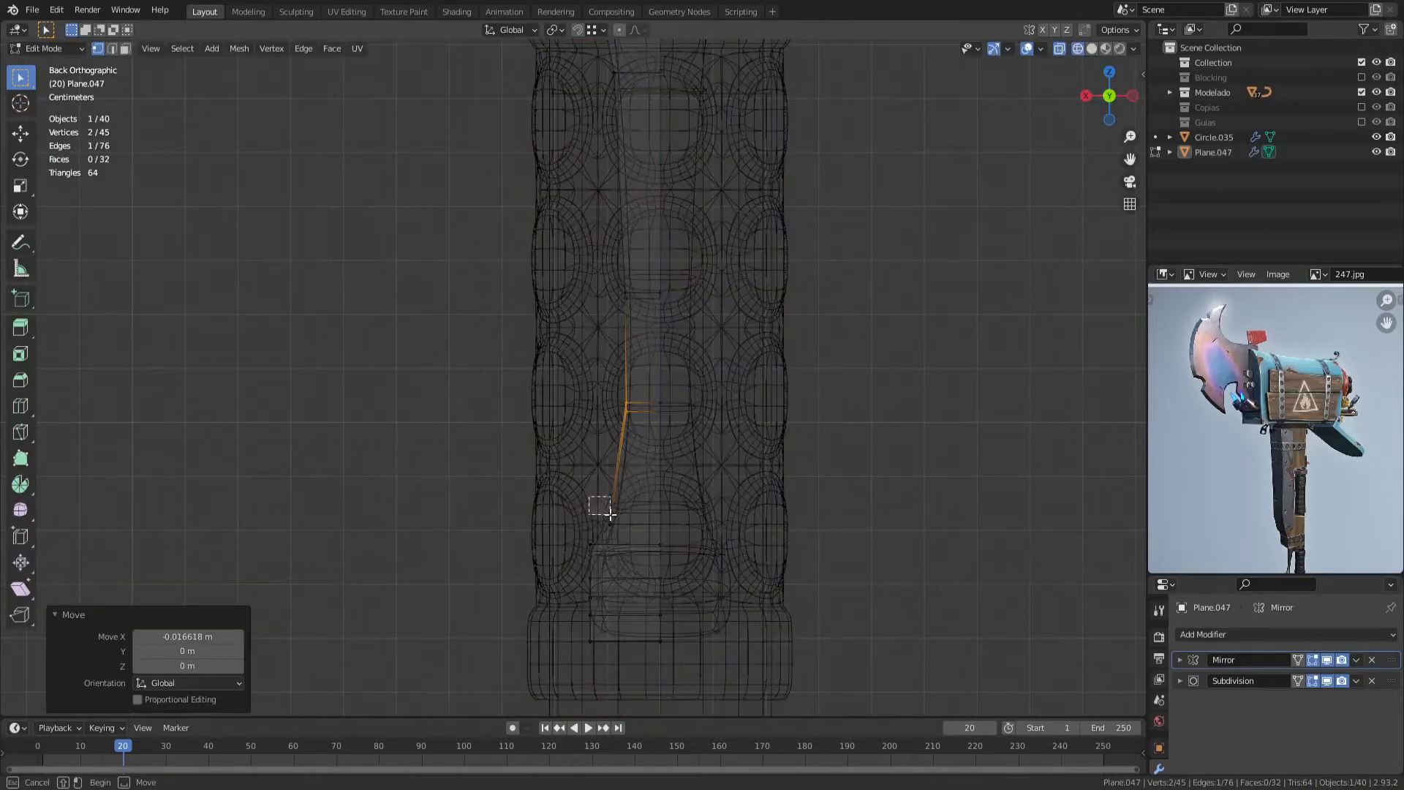
pyautogui.moveTo(607, 514); pyautogui.dragTo(629, 523)
pyautogui.hotkey('shift', 'z')
pyautogui.press('g')
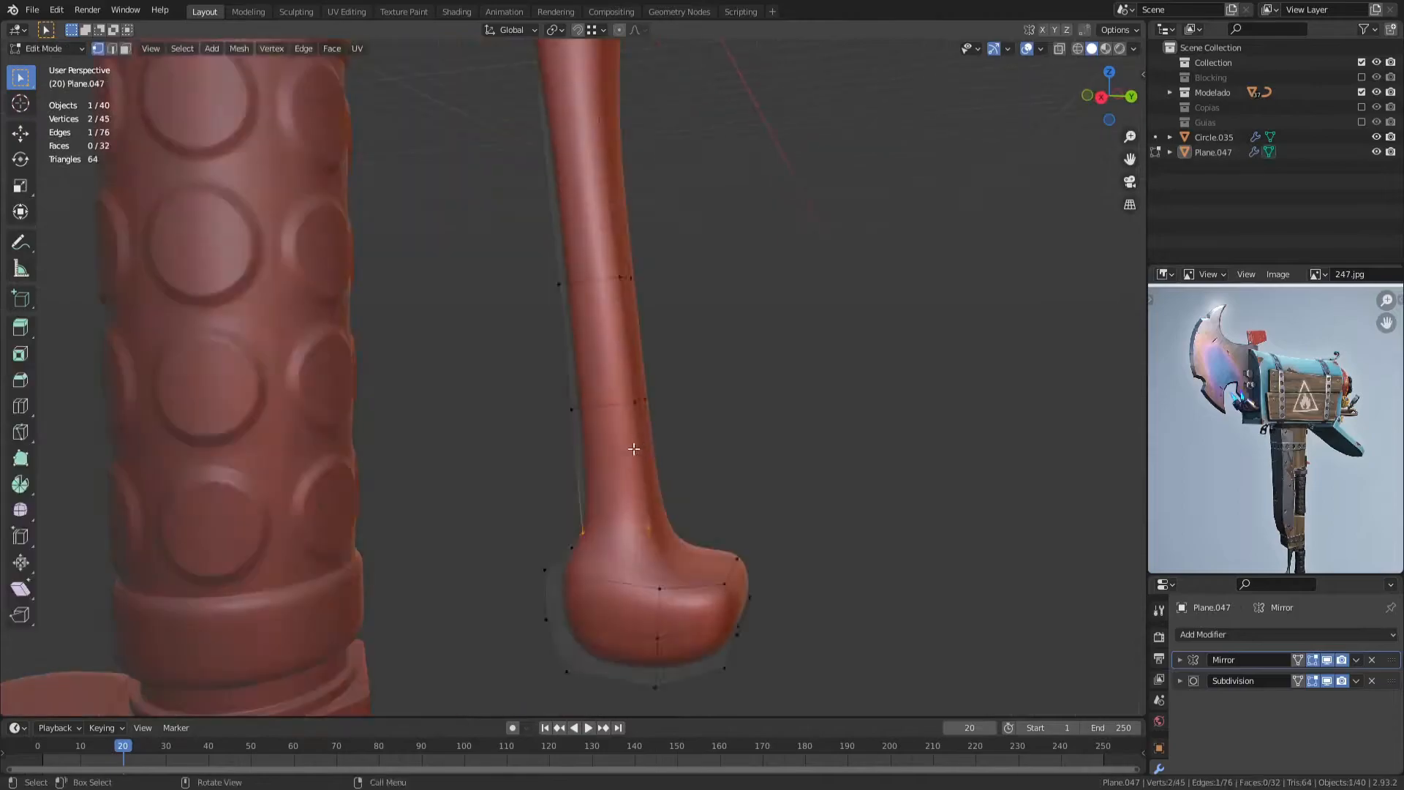
pyautogui.click(604, 516)
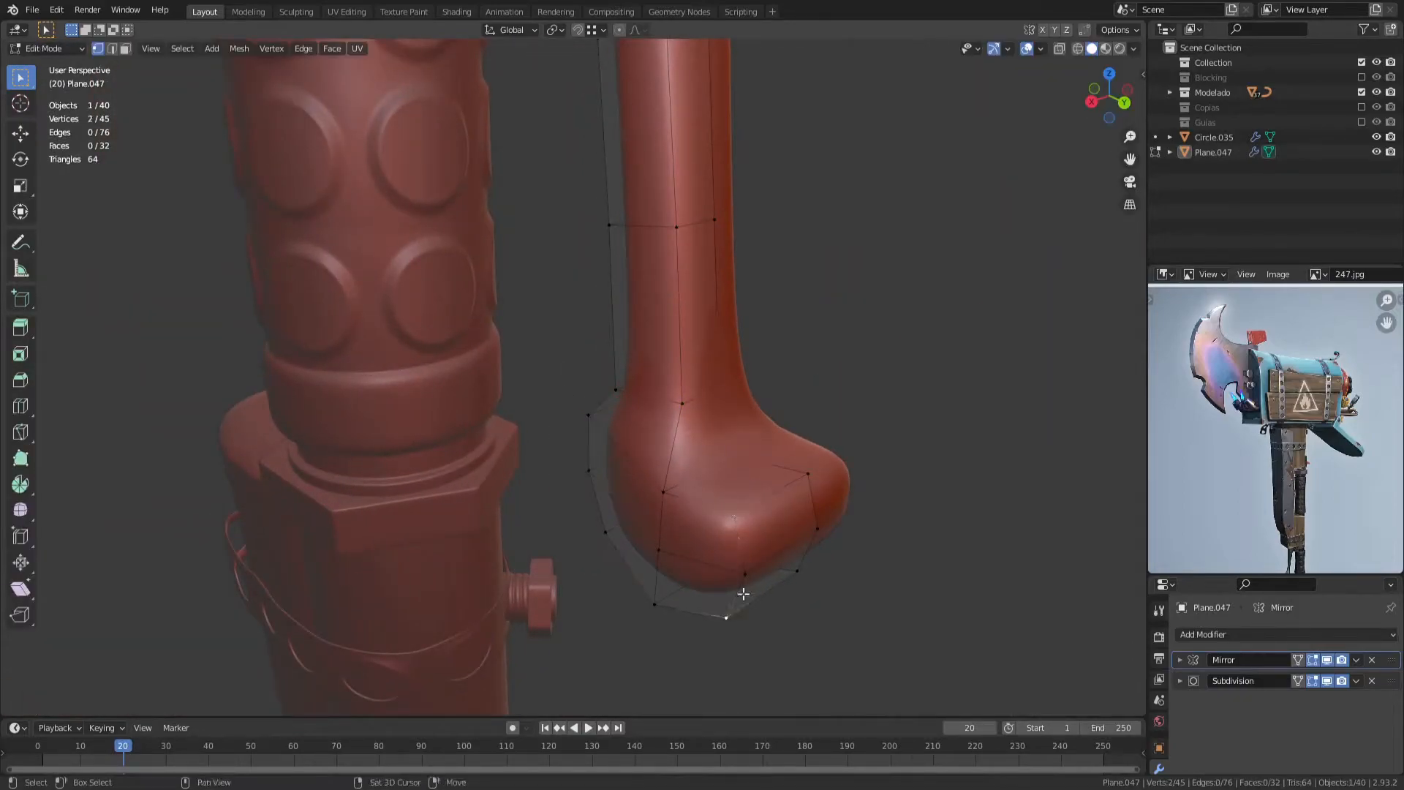
# Step: Refine the rounded bulb by moving two of its vertices about 0.036 m in Z, and save the file
pyautogui.click(763, 551)
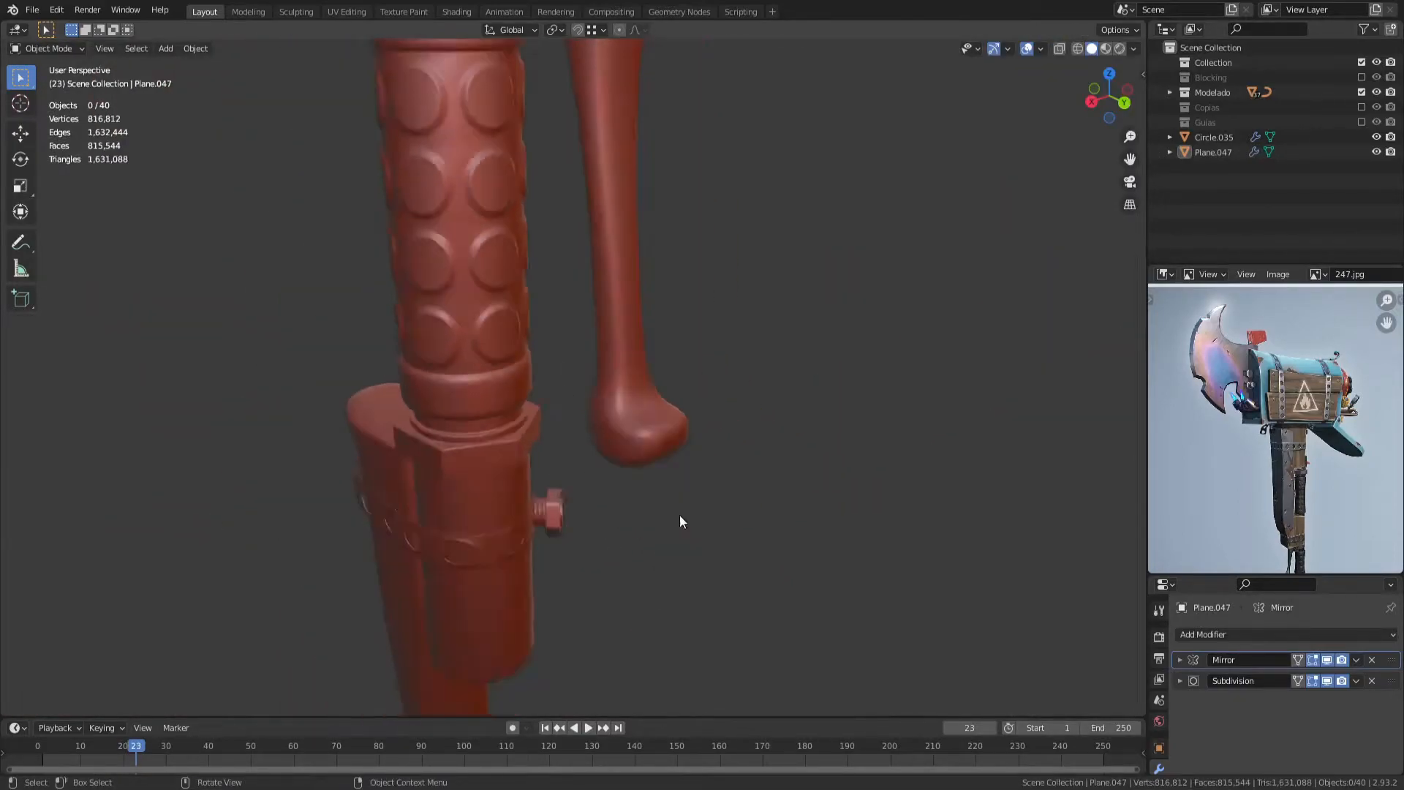
pyautogui.moveTo(679, 515); pyautogui.dragTo(633, 433, button='middle')
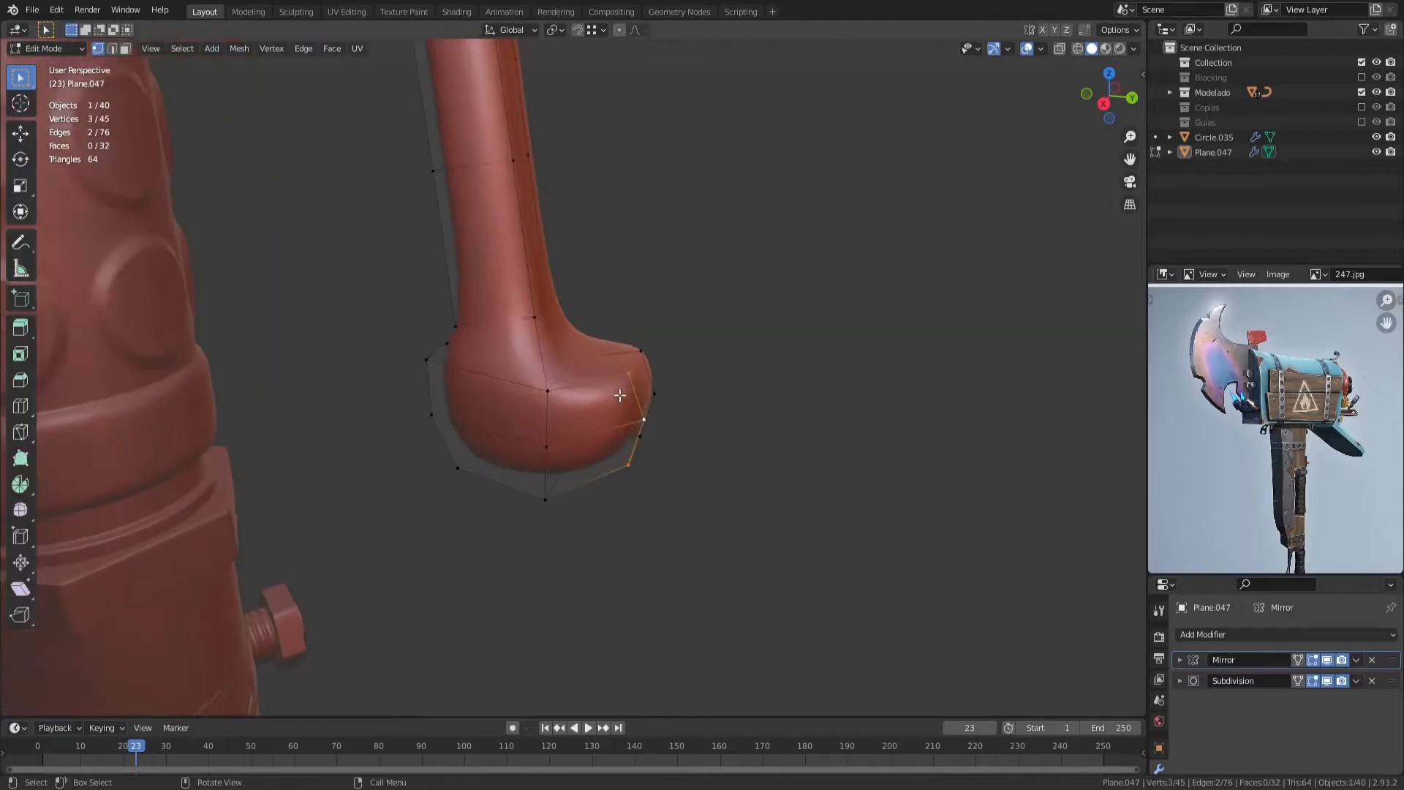
pyautogui.moveTo(548, 369); pyautogui.dragTo(557, 404, button='middle')
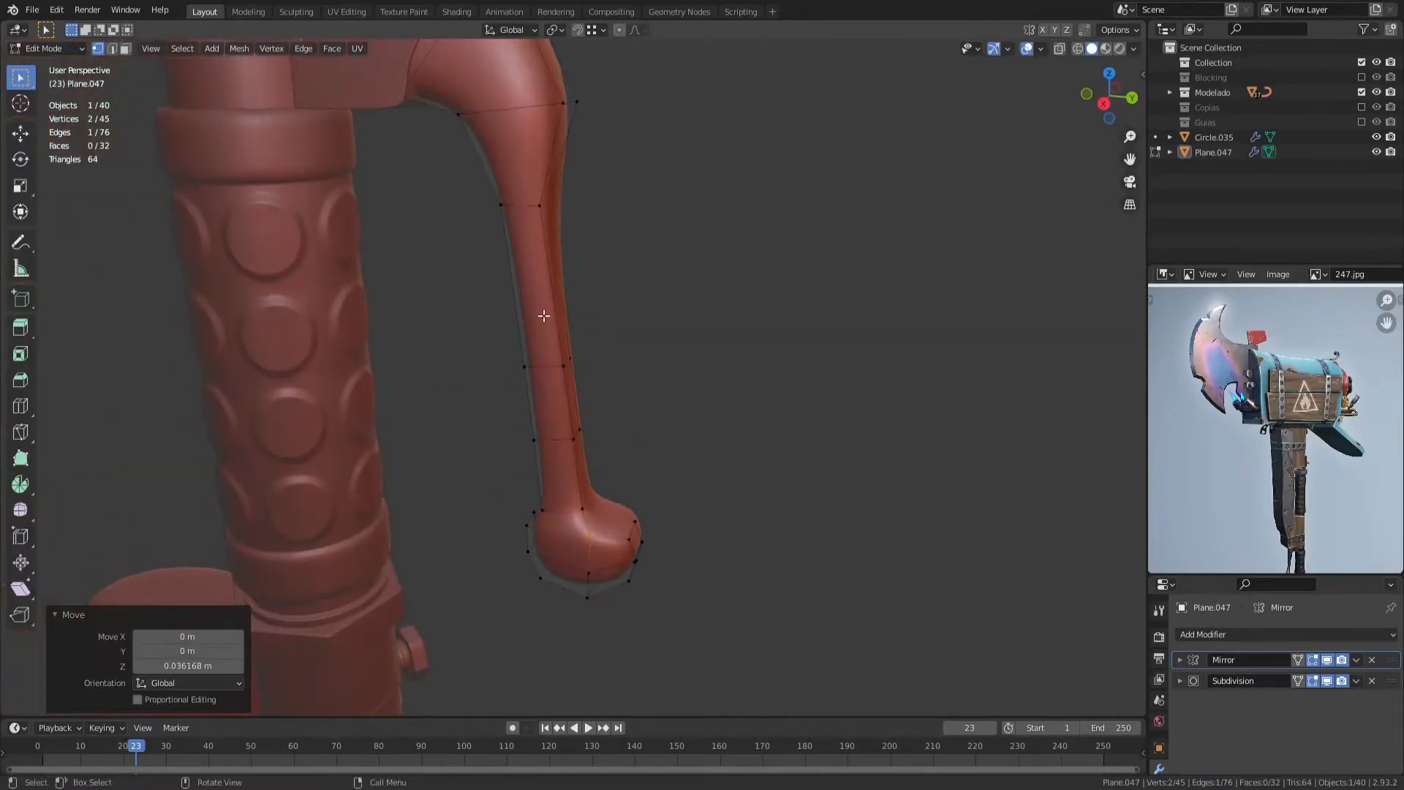
pyautogui.hotkey('ctrl', 's')
pyautogui.moveTo(542, 313); pyautogui.dragTo(544, 337, button='middle')
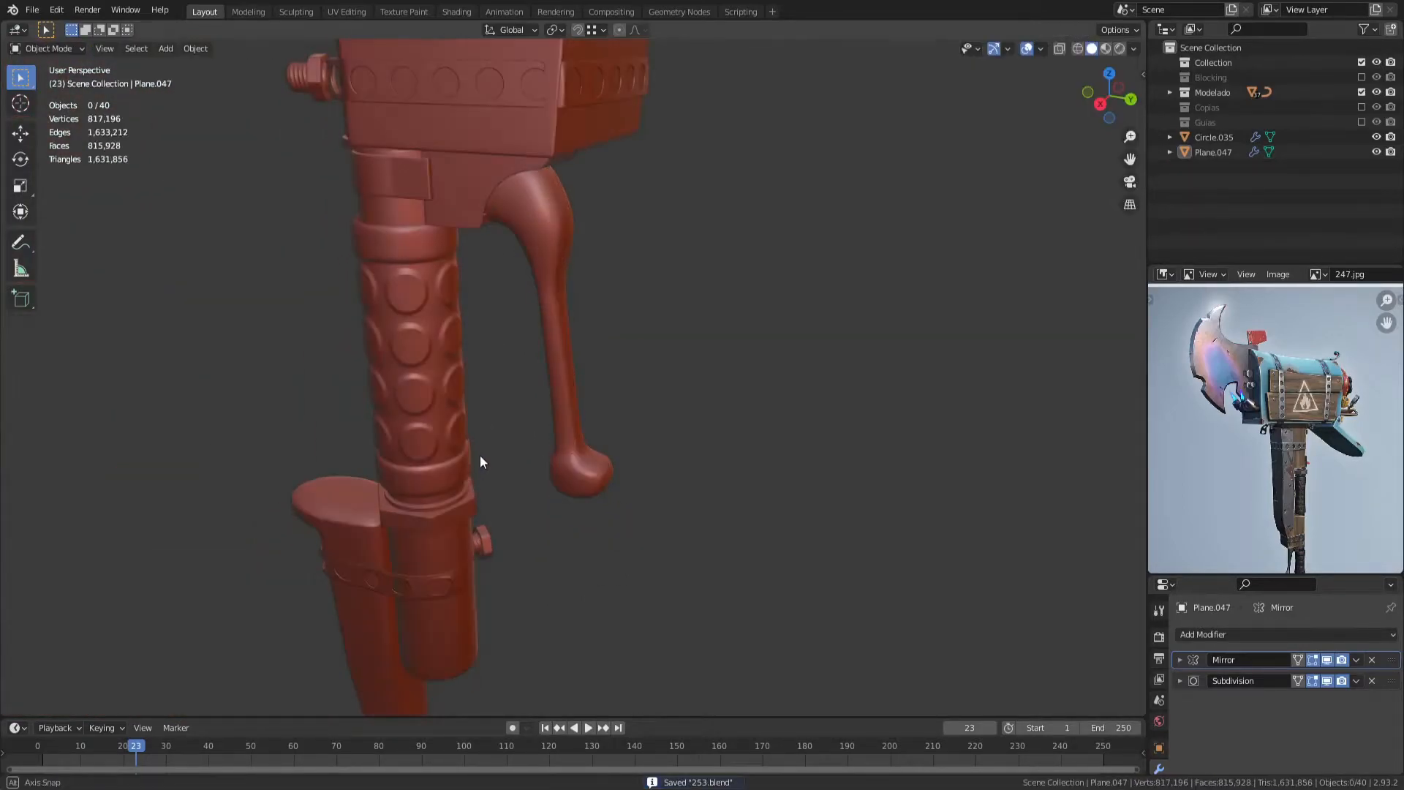
pyautogui.moveTo(480, 459); pyautogui.dragTo(504, 414, button='middle')
pyautogui.scroll(3, 503, 415)
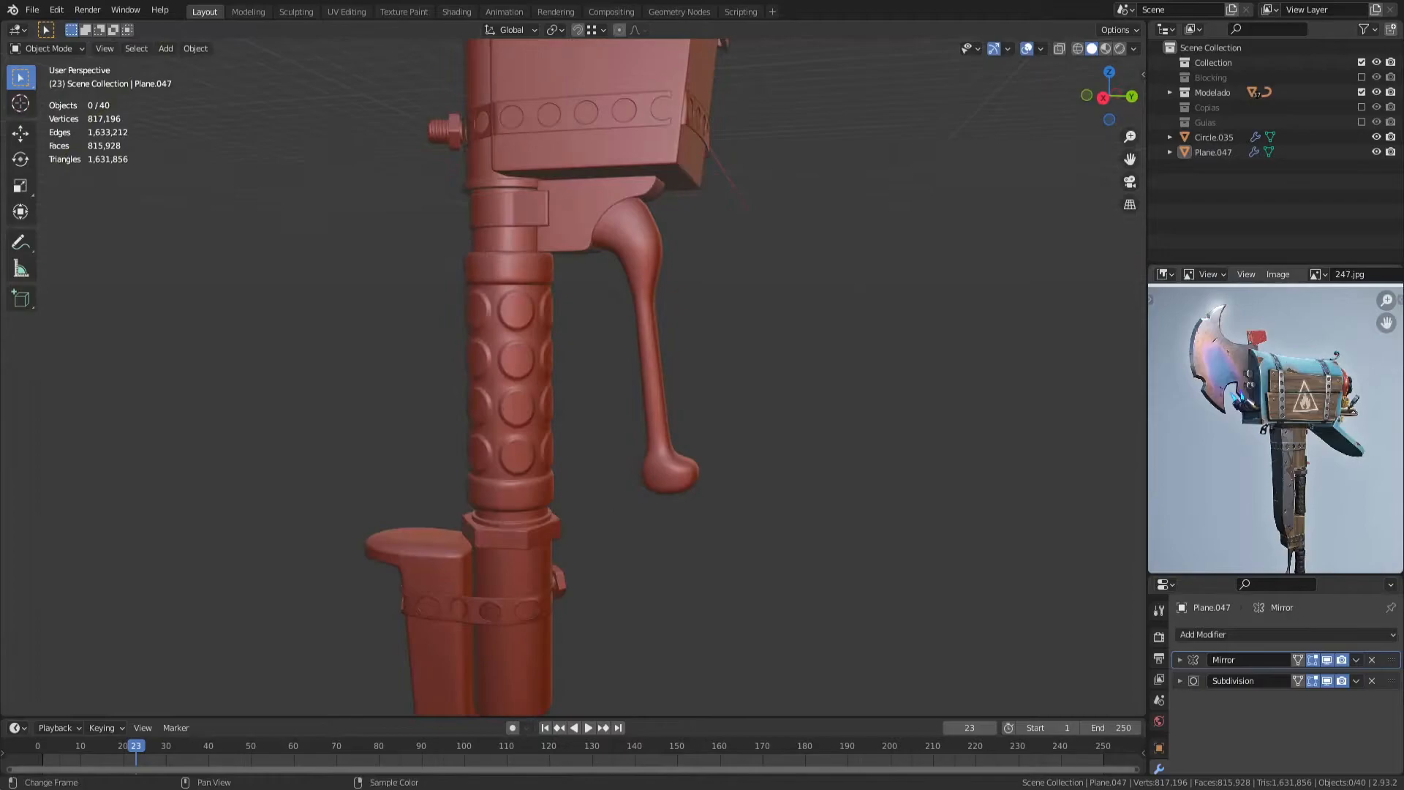
# Step: Dissolve the extra shaft edge loops and move the outer neck vertices about 0.065 m in Y to thicken the neck
pyautogui.press('KP_3')
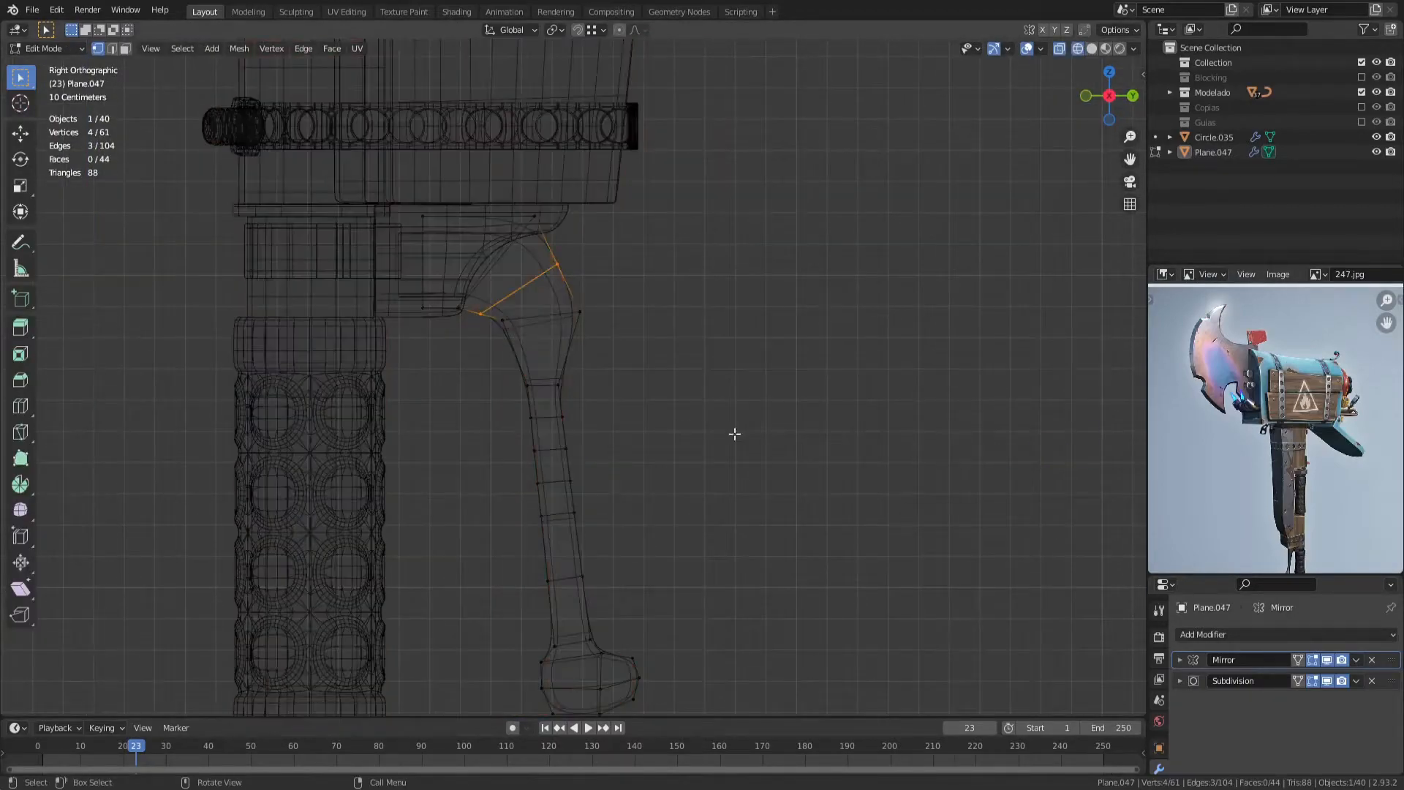
pyautogui.hotkey('shift', 'z')
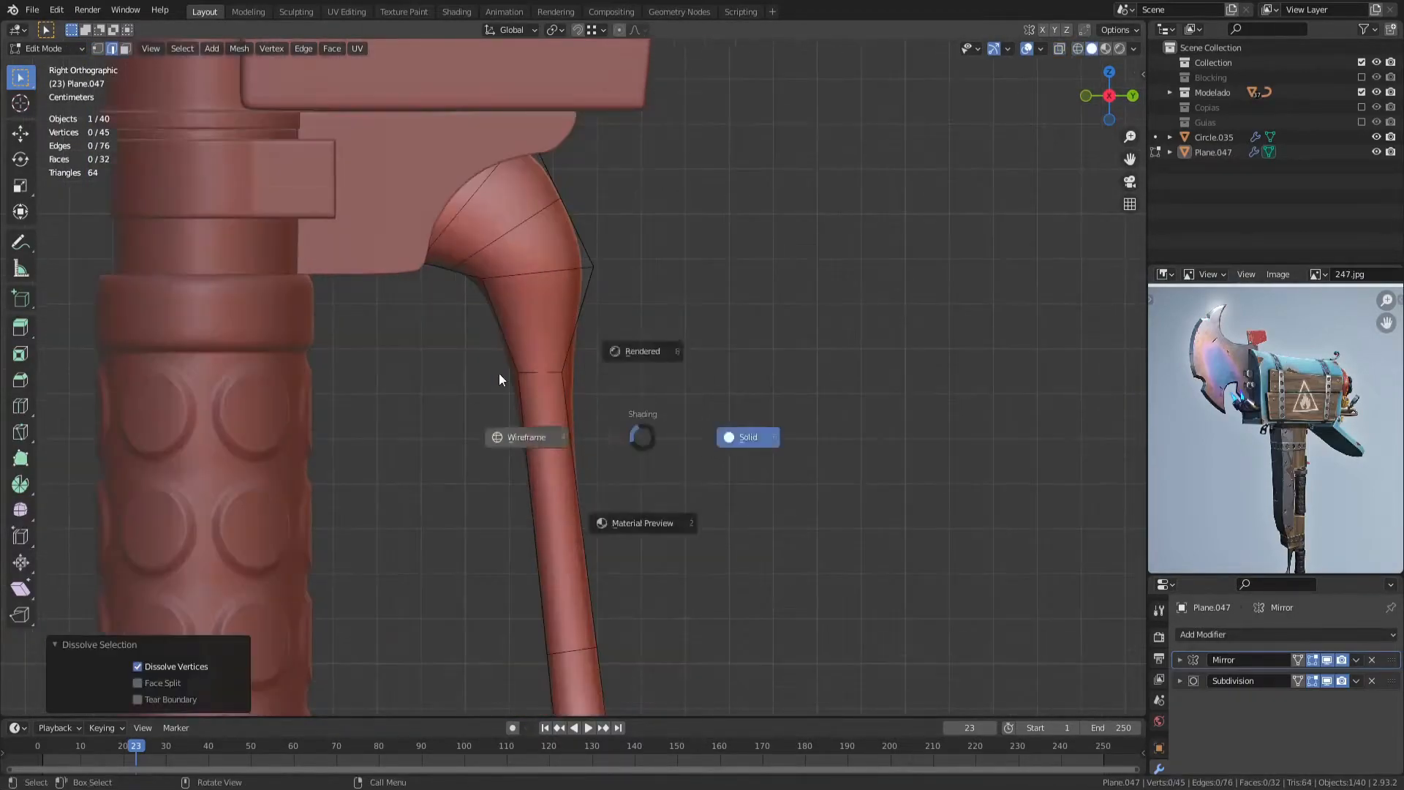
pyautogui.click(533, 436)
pyautogui.press('z')
pyautogui.click(695, 420)
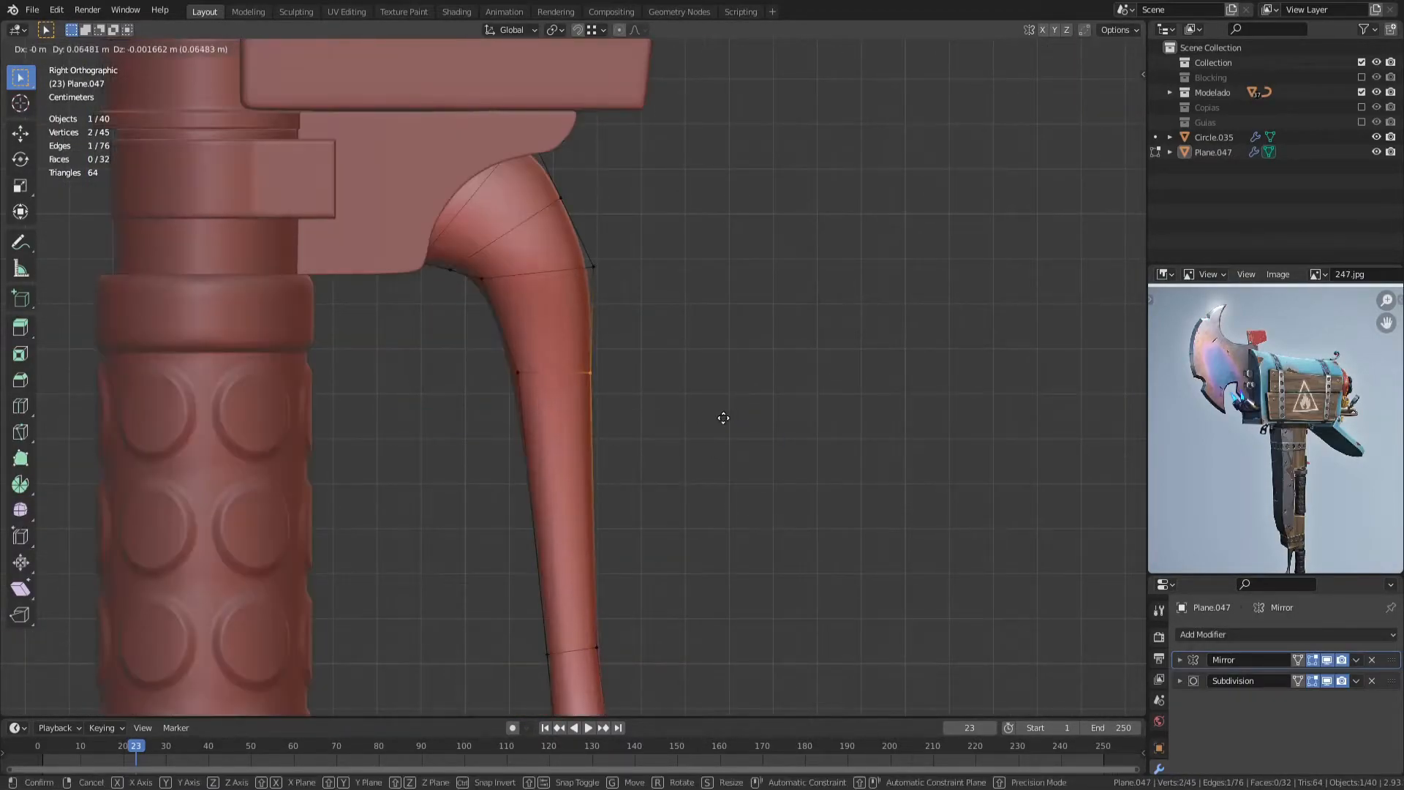
pyautogui.press('g')
pyautogui.click(692, 367)
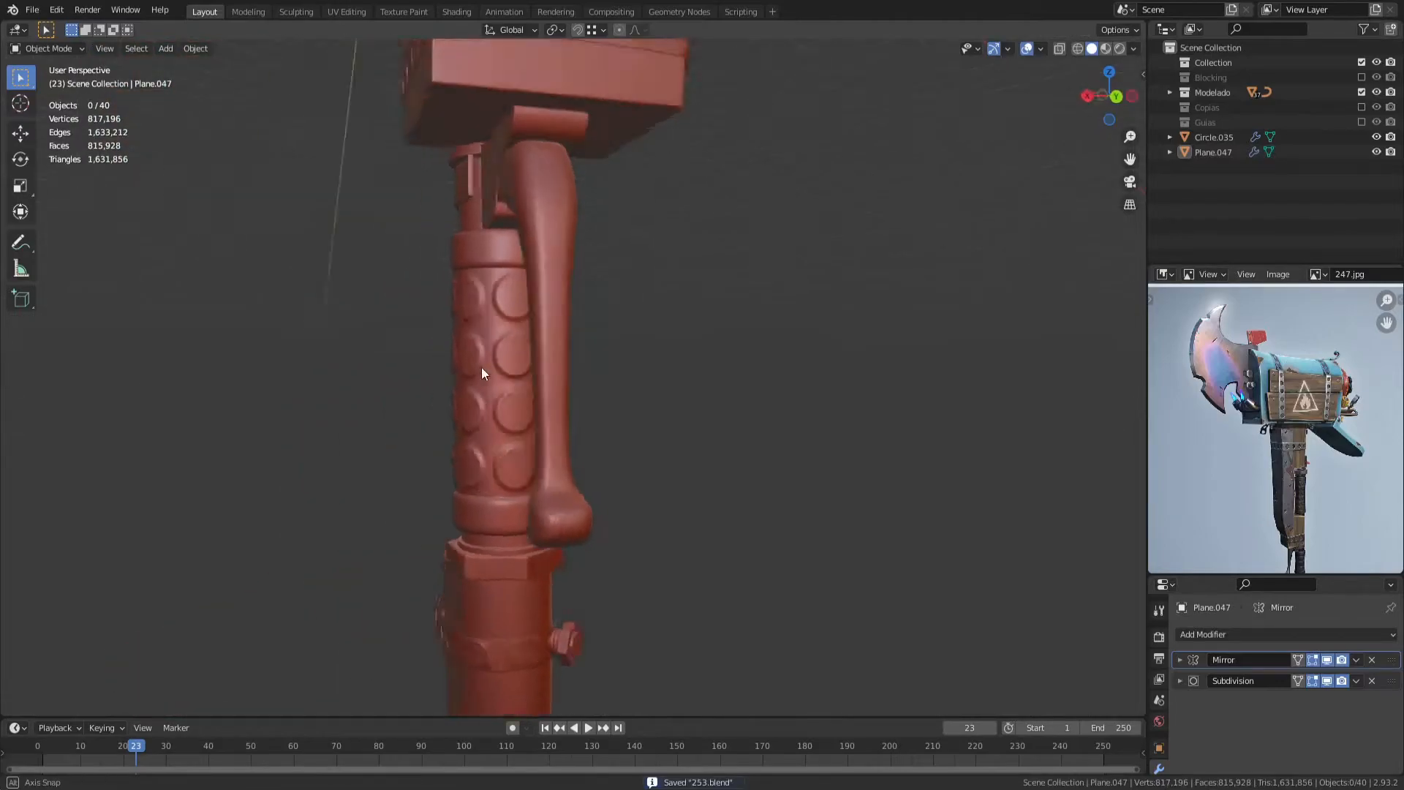
# Step: Circle-select the lever's end vertices inside the bracket and move them to adjust how the neck enters it
pyautogui.moveTo(481, 368); pyautogui.dragTo(534, 353, button='middle')
pyautogui.scroll(5, 533, 353)
pyautogui.hotkey('shift', 'z')
pyautogui.click(483, 385)
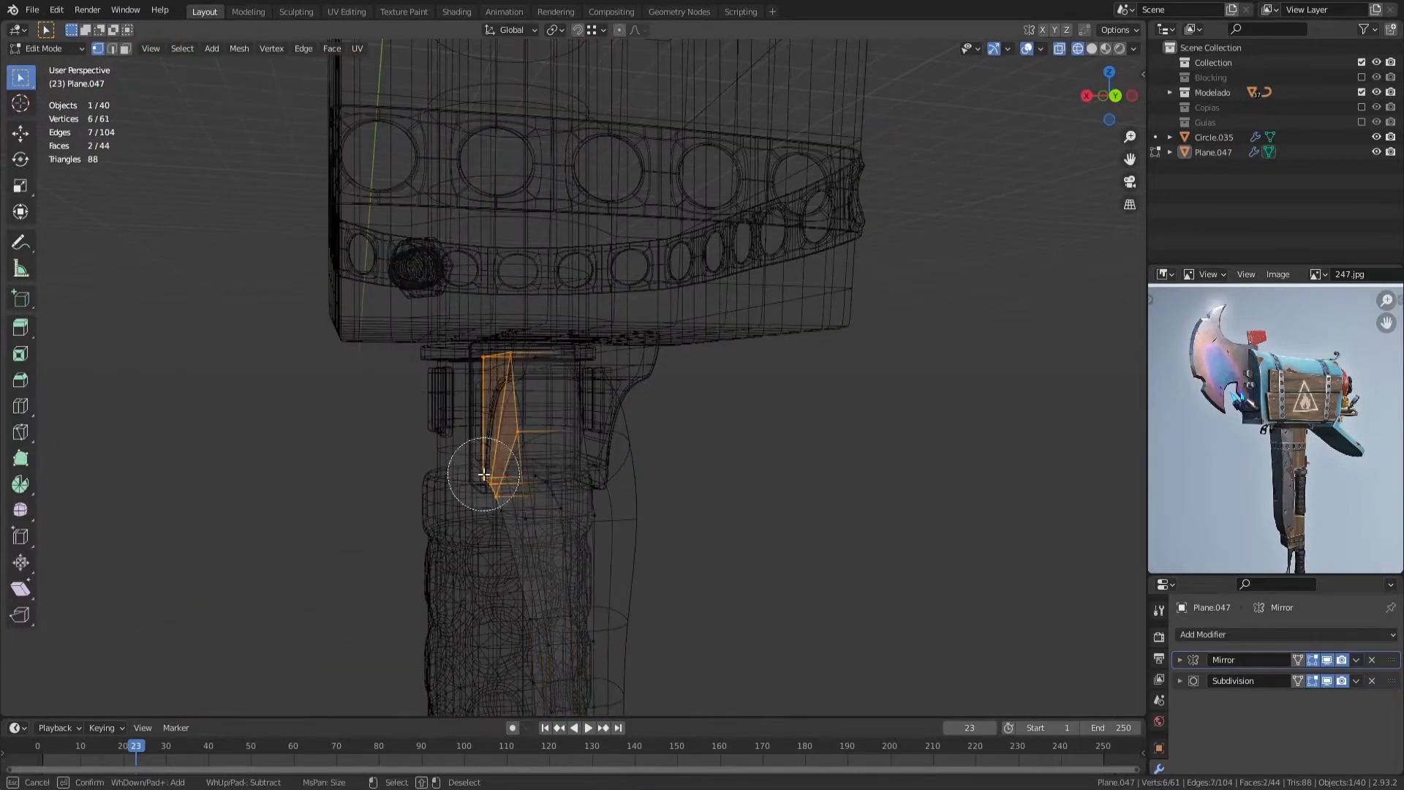
pyautogui.press('Escape')
pyautogui.hotkey('shift', 'z')
pyautogui.press('g')
pyautogui.click(541, 470)
# Step: Circle-select further neck vertices hidden in the bracket and adjust their height along Z
pyautogui.moveTo(461, 468); pyautogui.dragTo(541, 417, button='middle')
pyautogui.scroll(2, 542, 417)
pyautogui.press('c')
pyautogui.moveTo(445, 232)
pyautogui.mouseDown(button='middle')
pyautogui.moveTo(378, 451)
pyautogui.moveTo(395, 432)
pyautogui.moveTo(423, 448)
pyautogui.moveTo(308, 486)
pyautogui.moveTo(328, 432)
pyautogui.mouseUp(button='middle')
pyautogui.rightClick(377, 451)
pyautogui.click(398, 446)
pyautogui.hotkey('shift', 'z')
pyautogui.press('c')
pyautogui.moveTo(329, 422); pyautogui.dragTo(383, 408)
pyautogui.rightClick(383, 408)
pyautogui.hotkey('shift', 'z')
pyautogui.hotkey('shift', 'z')
pyautogui.hotkey('shift', 'z')
pyautogui.press('g')
pyautogui.press('z')
pyautogui.click(536, 461)
pyautogui.press('g')
pyautogui.press('z')
pyautogui.click(574, 502)
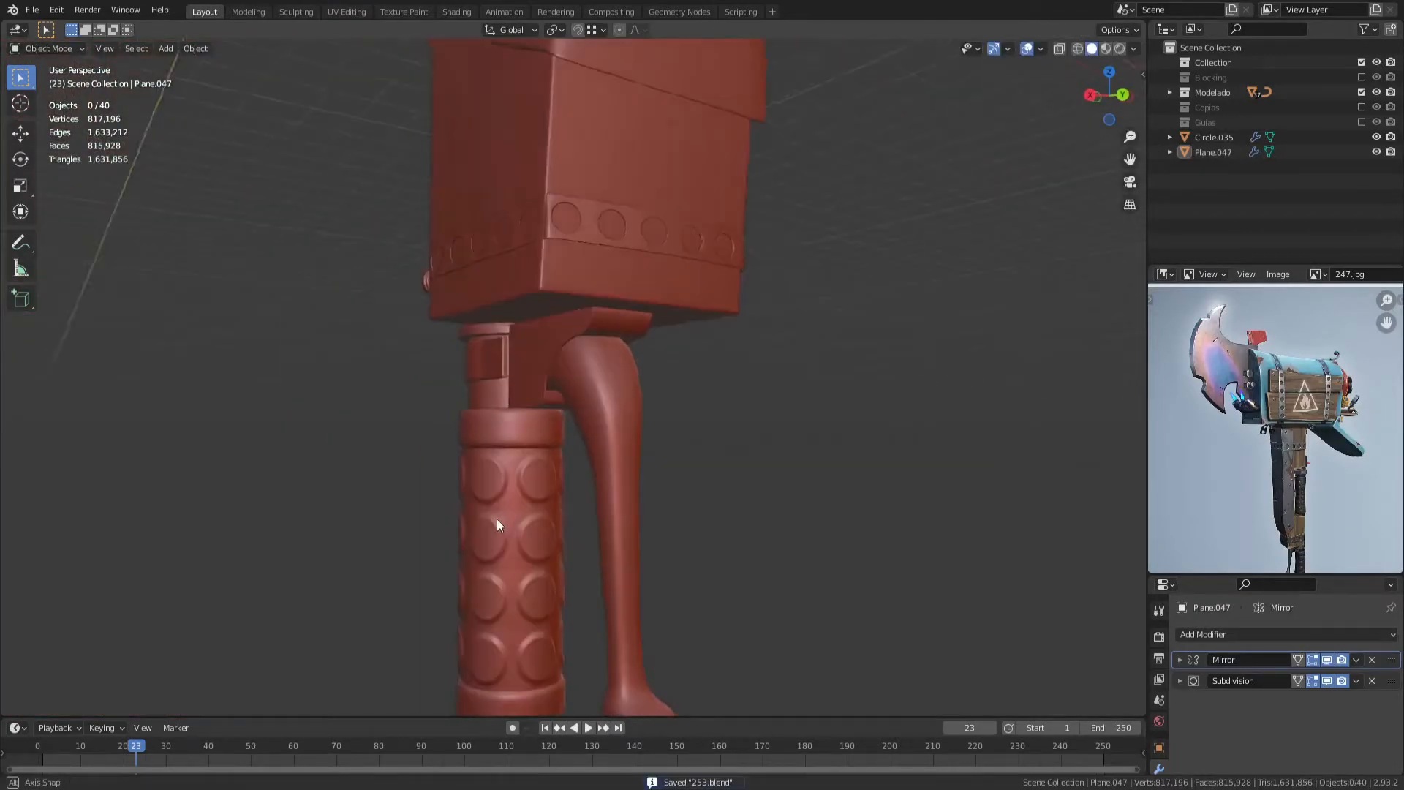
# Step: Delete the linked clamp piece wrapped around the pole beside the bracket
pyautogui.scroll(-8, 613, 497)
pyautogui.moveTo(498, 520); pyautogui.dragTo(647, 483, button='middle')
pyautogui.moveTo(804, 479); pyautogui.dragTo(621, 467, button='middle')
pyautogui.scroll(8, 621, 467)
pyautogui.click(621, 466)
pyautogui.press('Tab')
pyautogui.click(610, 455)
pyautogui.hotkey('ctrl', 'l')
pyautogui.press('x')
pyautogui.click(592, 468)
# Step: Select the pole's rim ring together with the face loops below it and raise them along Z
pyautogui.press('3')
pyautogui.scroll(3, 552, 450)
pyautogui.keyDown('alt'); pyautogui.click(564, 487); pyautogui.keyUp('alt')
pyautogui.keyDown('alt'); pyautogui.keyDown('shift'); pyautogui.click(582, 537); pyautogui.keyUp('shift'); pyautogui.keyUp('alt')
pyautogui.moveTo(582, 537); pyautogui.dragTo(577, 445, button='middle')
pyautogui.press('1')
pyautogui.press('z')
pyautogui.moveTo(442, 263)
pyautogui.keyDown('shift'); pyautogui.mouseDown()
pyautogui.moveTo(693, 342)
pyautogui.moveTo(875, 498)
pyautogui.mouseUp(); pyautogui.keyUp('shift')
pyautogui.press('z')
pyautogui.press('g')
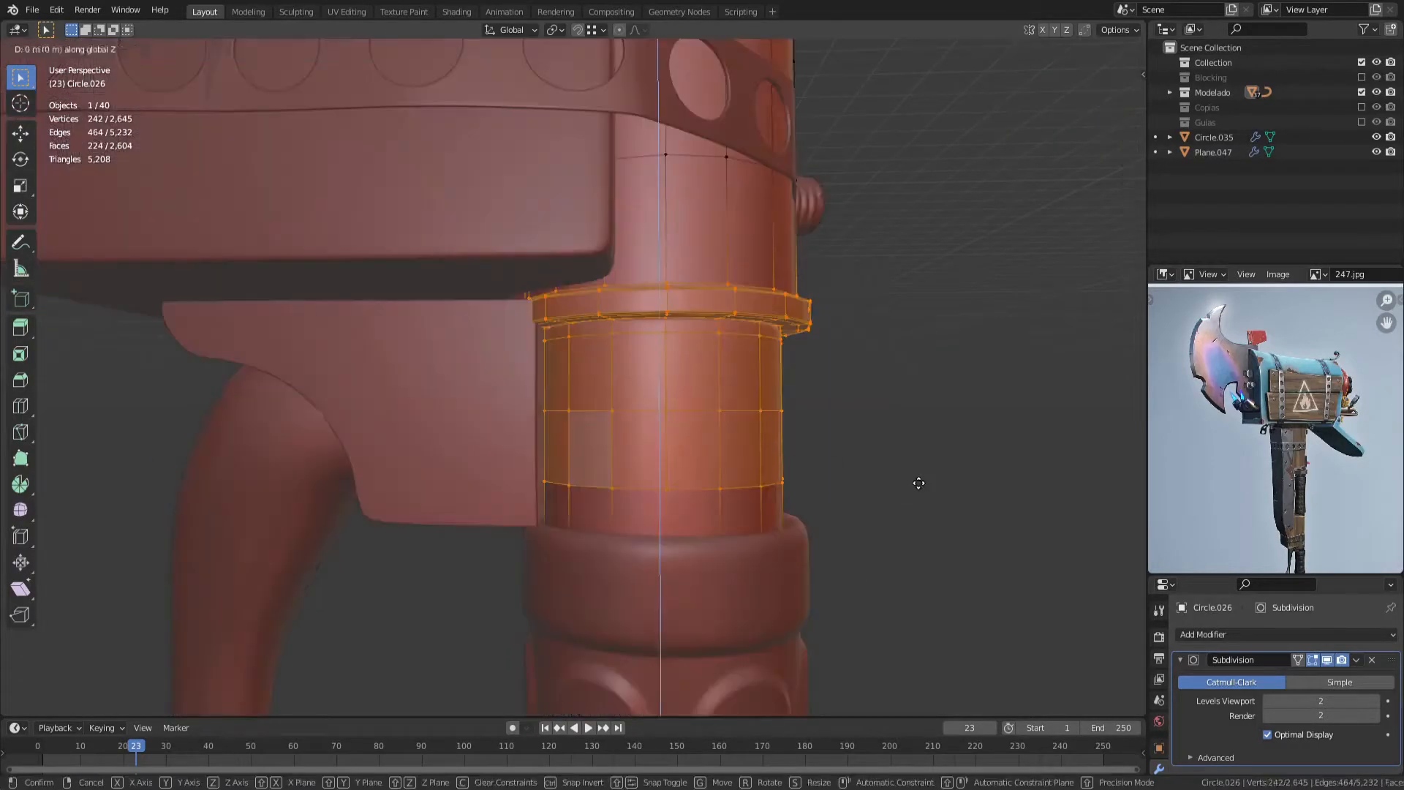
pyautogui.click(916, 454)
# Step: Add an edge loop around the pole just above the grip's upper collar
pyautogui.hotkey('ctrl', 'r')
pyautogui.click(676, 489)
pyautogui.click(673, 501)
# Step: Duplicate the three face loops of the pole beside the bracket and separate the copy into its own object
pyautogui.press('3')
pyautogui.keyDown('alt'); pyautogui.click(669, 339); pyautogui.keyUp('alt')
pyautogui.keyDown('alt'); pyautogui.keyDown('shift'); pyautogui.click(670, 416); pyautogui.keyUp('shift'); pyautogui.keyUp('alt')
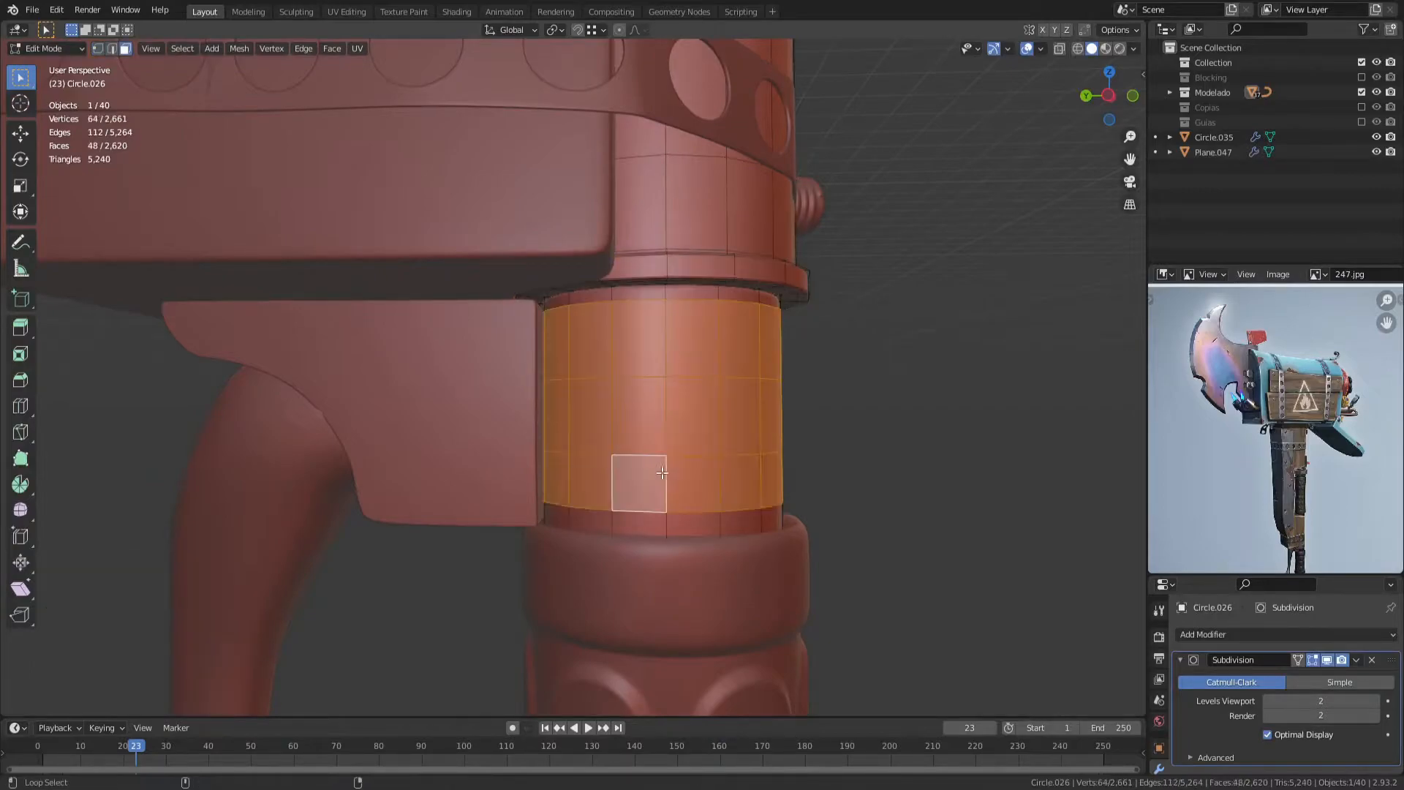
pyautogui.keyDown('alt'); pyautogui.keyDown('shift'); pyautogui.click(660, 474); pyautogui.keyUp('shift'); pyautogui.keyUp('alt')
pyautogui.rightClick(649, 481)
pyautogui.press('p')
pyautogui.press('s')
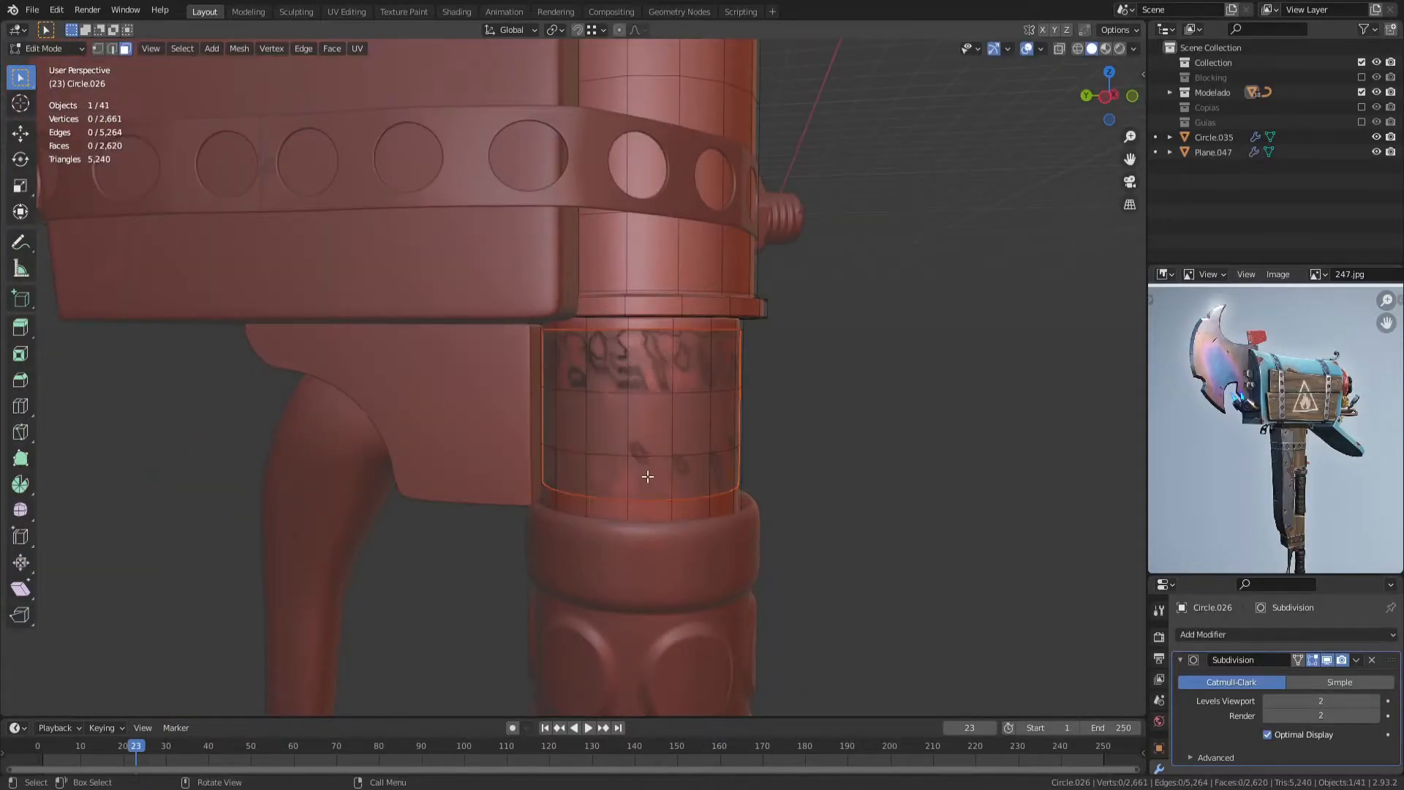
# Step: Delete two vertical columns of faces from the separated sleeve around the pole
pyautogui.press('Tab')
pyautogui.click(647, 476)
pyautogui.press('Tab')
pyautogui.moveTo(648, 476); pyautogui.dragTo(680, 468, button='middle')
pyautogui.keyDown('alt'); pyautogui.click(585, 431); pyautogui.keyUp('alt')
pyautogui.moveTo(583, 438); pyautogui.dragTo(629, 406, button='middle')
pyautogui.click(557, 515)
pyautogui.click(575, 414)
pyautogui.press('2')
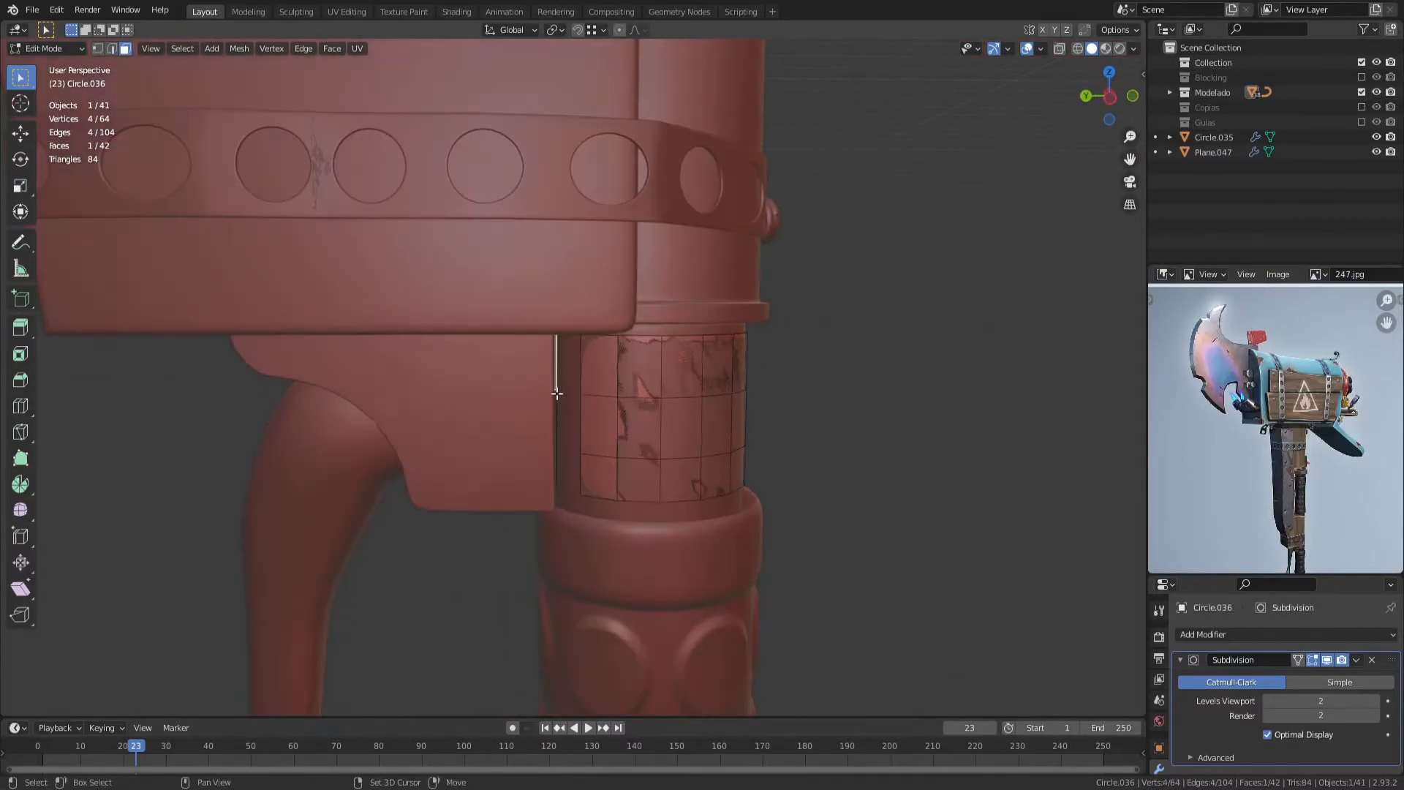
# Step: Isolate the sleeve's connected geometry by inverting the linked selection and delete the leftover pieces
pyautogui.moveTo(556, 431)
pyautogui.mouseDown(button='middle')
pyautogui.moveTo(486, 432)
pyautogui.moveTo(555, 398)
pyautogui.moveTo(627, 421)
pyautogui.moveTo(661, 373)
pyautogui.moveTo(856, 365)
pyautogui.mouseUp(button='middle')
pyautogui.press('2')
pyautogui.keyDown('alt'); pyautogui.click(577, 401); pyautogui.keyUp('alt')
pyautogui.hotkey('shift', 'z')
pyautogui.press('3')
pyautogui.press('l')
pyautogui.hotkey('ctrl', 'i')
pyautogui.press('x')
pyautogui.click(661, 378)
# Step: Select the sleeve's two open vertical edge loops and extrude them along Y over the bracket
pyautogui.press('z')
pyautogui.press('2')
pyautogui.keyDown('alt'); pyautogui.click(664, 379); pyautogui.keyUp('alt')
pyautogui.keyDown('alt'); pyautogui.keyDown('shift'); pyautogui.click(557, 363); pyautogui.keyUp('shift'); pyautogui.keyUp('alt')
pyautogui.moveTo(558, 364); pyautogui.dragTo(581, 414, button='middle')
pyautogui.press('e')
pyautogui.press('y')
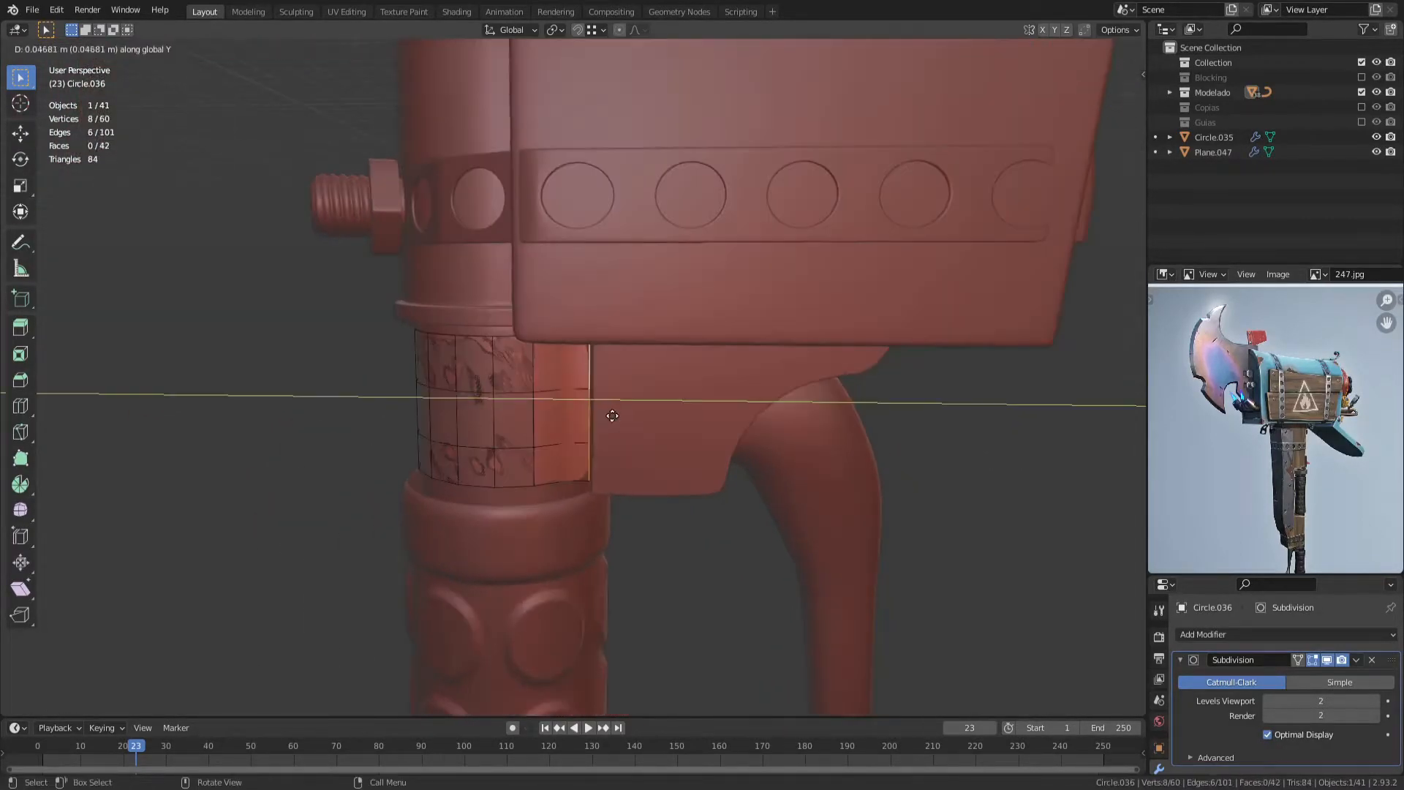
pyautogui.click(690, 410)
# Step: Select the whole sleeve and extrude it along its normals by about 0.038 m for thickness
pyautogui.moveTo(689, 411); pyautogui.dragTo(671, 539, button='middle')
pyautogui.rightClick(778, 455)
pyautogui.press('Tab')
pyautogui.press('Tab')
pyautogui.press('a')
pyautogui.click(694, 562)
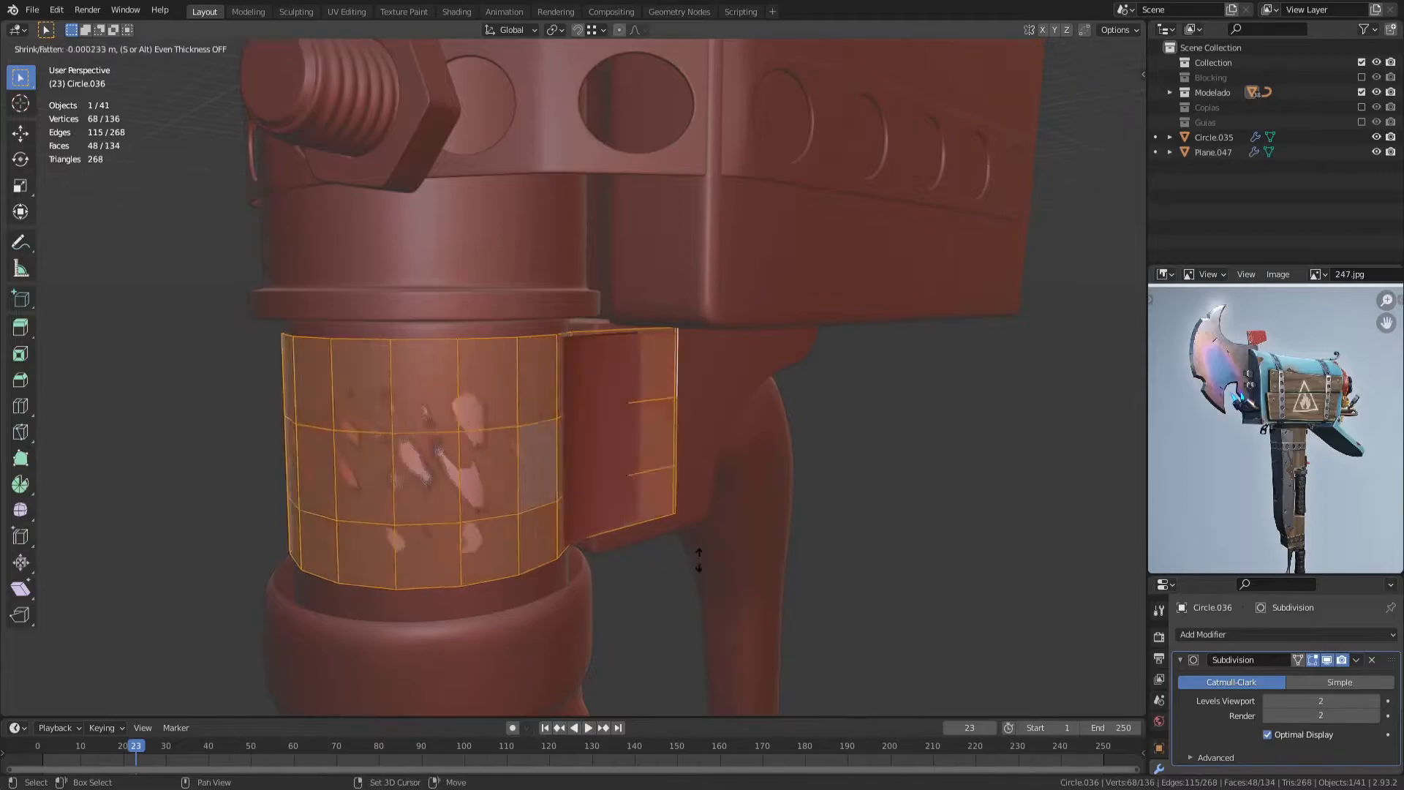
pyautogui.click(703, 466)
# Step: Add a supporting edge loop across the thickened sleeve's rim and save the file
pyautogui.moveTo(673, 476); pyautogui.dragTo(622, 523, button='middle')
pyautogui.scroll(3, 548, 420)
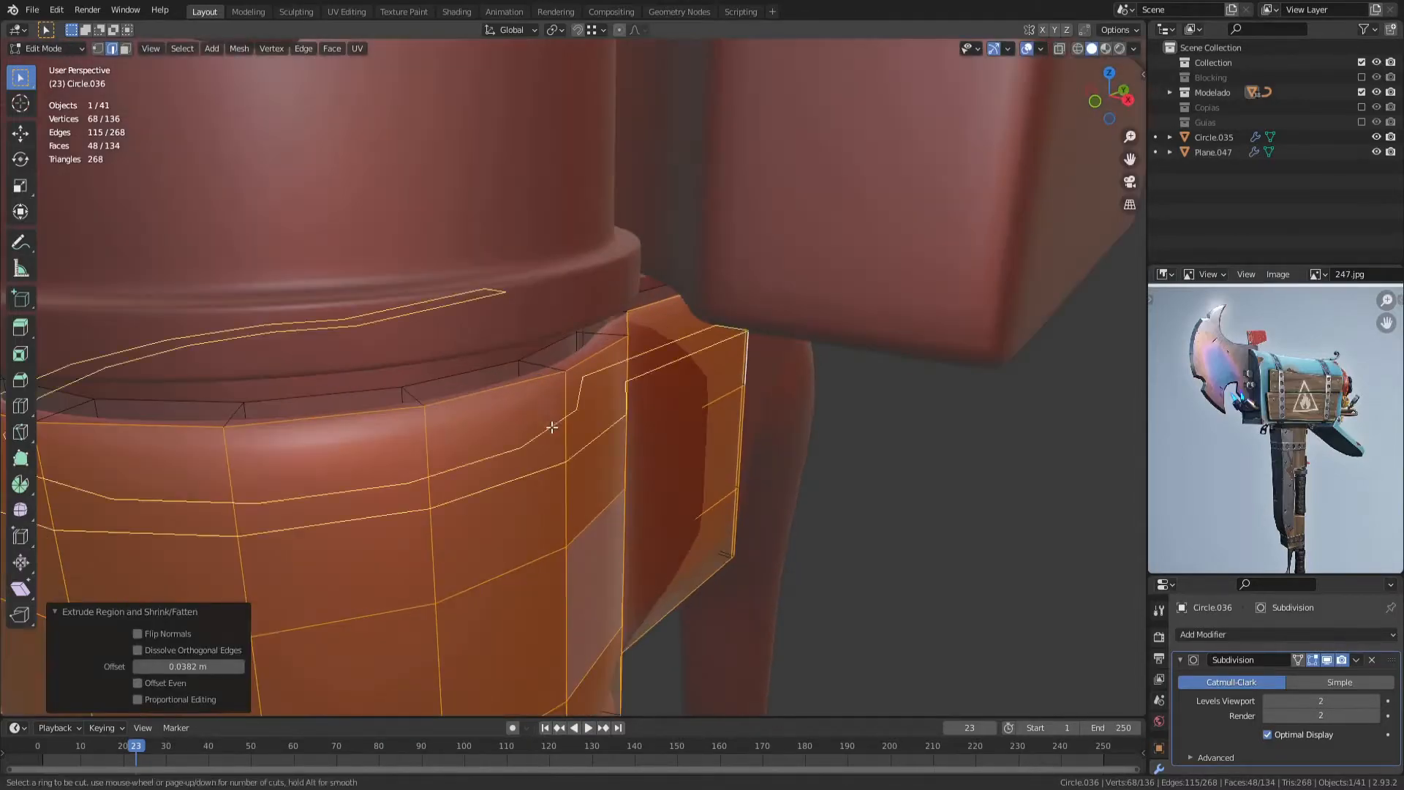
pyautogui.hotkey('ctrl', 'r')
pyautogui.click(550, 409)
pyautogui.click(555, 351)
pyautogui.moveTo(555, 351); pyautogui.dragTo(474, 318, button='middle')
pyautogui.click(440, 458)
pyautogui.press('Tab')
pyautogui.hotkey('alt', 'a')
pyautogui.hotkey('ctrl', 's')
# Step: Examine the clamp sleeve, bracket and lever junction from both sides and from below
pyautogui.scroll(-3, 478, 476)
pyautogui.moveTo(479, 475); pyautogui.dragTo(820, 432, button='middle')
pyautogui.click(670, 493)
pyautogui.hotkey('alt', 'a')
pyautogui.moveTo(790, 483); pyautogui.dragTo(636, 521, button='middle')
pyautogui.scroll(3, 637, 521)
pyautogui.scroll(-6, 636, 521)
pyautogui.moveTo(556, 505); pyautogui.dragTo(805, 468, button='middle')
pyautogui.scroll(6, 658, 506)
# Step: Select two faces on the upper bend of the lever beneath the bracket
pyautogui.click(658, 511)
pyautogui.press('Tab')
pyautogui.moveTo(658, 512); pyautogui.dragTo(599, 492, button='middle')
pyautogui.scroll(2, 592, 489)
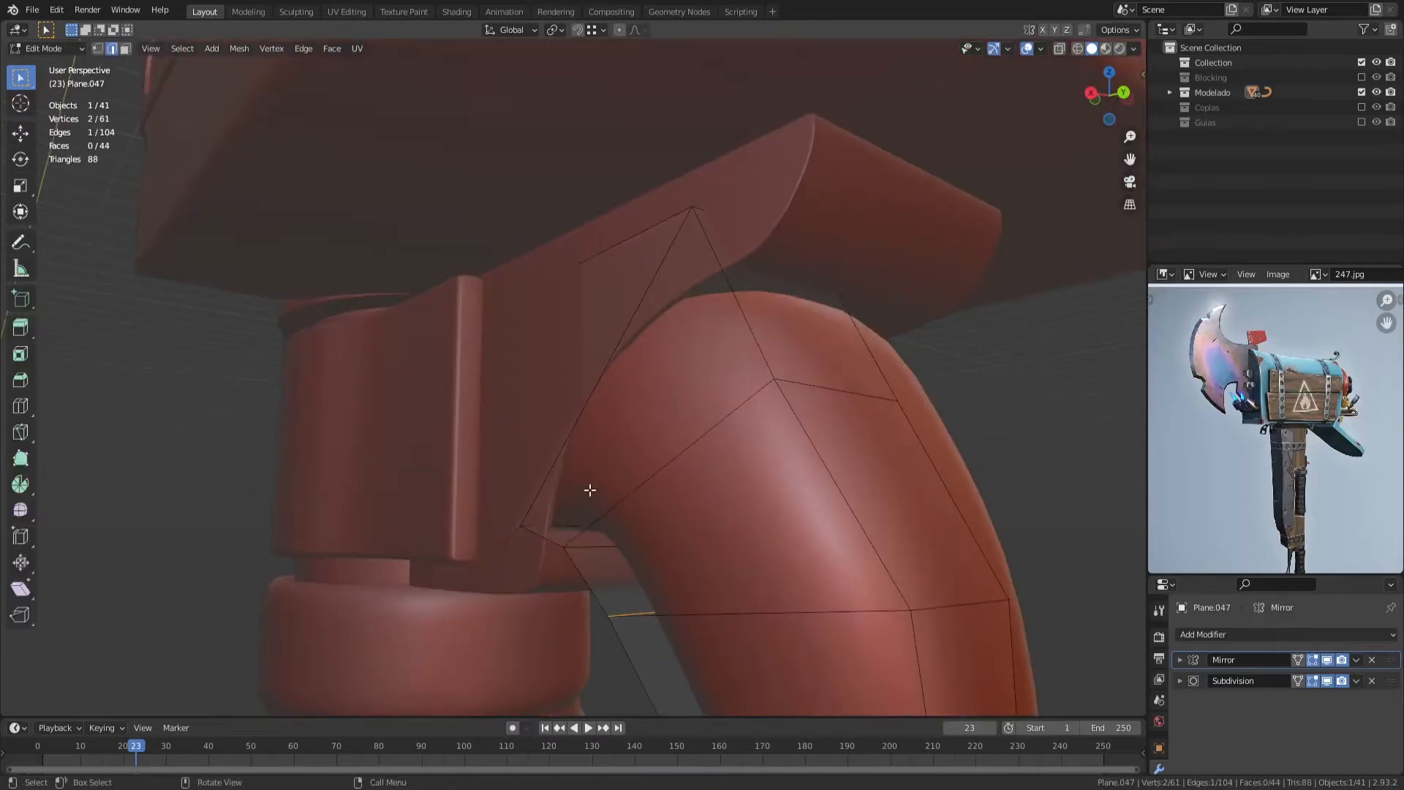
pyautogui.press('3')
pyautogui.click(621, 438)
pyautogui.keyDown('shift'); pyautogui.click(607, 322); pyautogui.keyUp('shift')
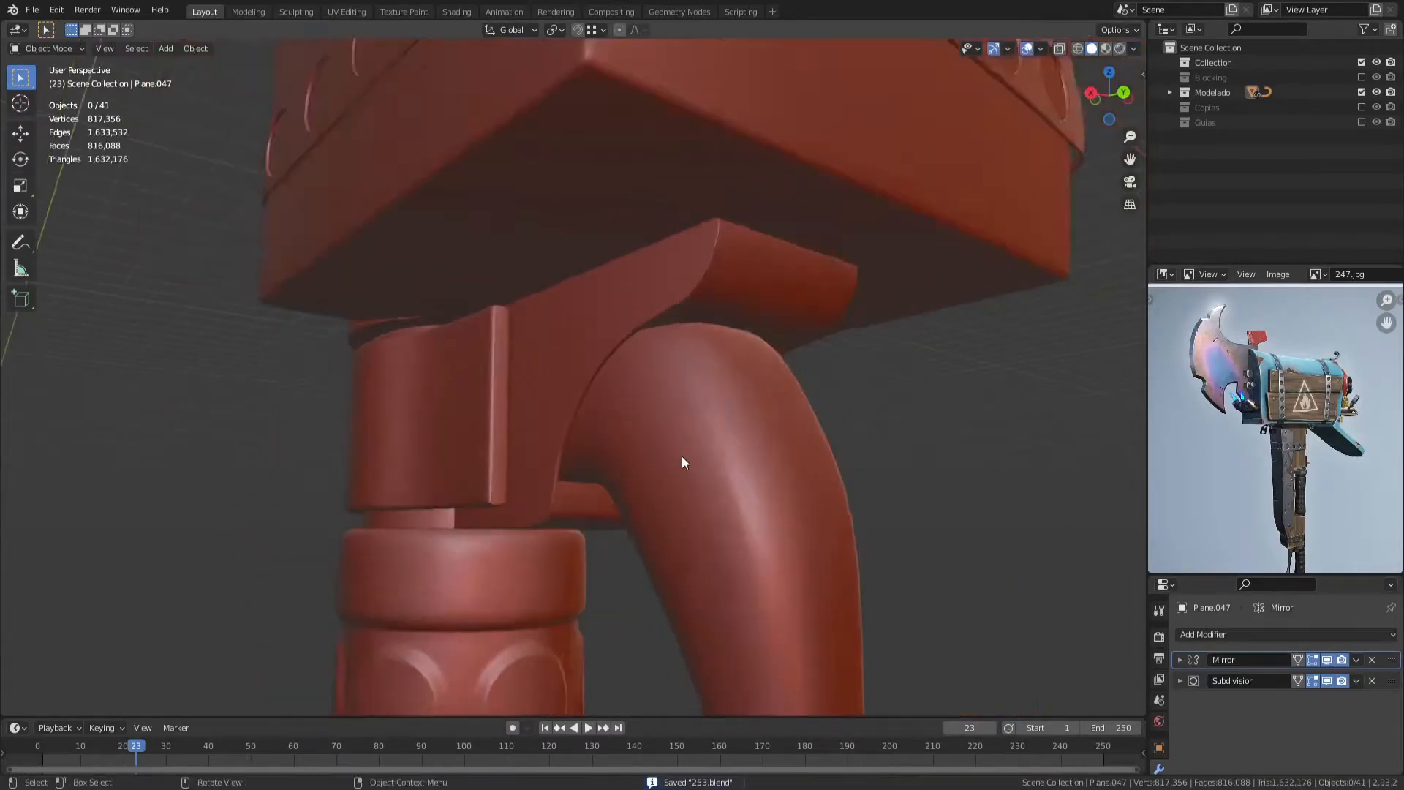
pyautogui.moveTo(683, 463)
pyautogui.mouseDown(button='middle')
pyautogui.moveTo(580, 460)
pyautogui.moveTo(667, 466)
pyautogui.mouseUp(button='middle')
pyautogui.press('Tab')
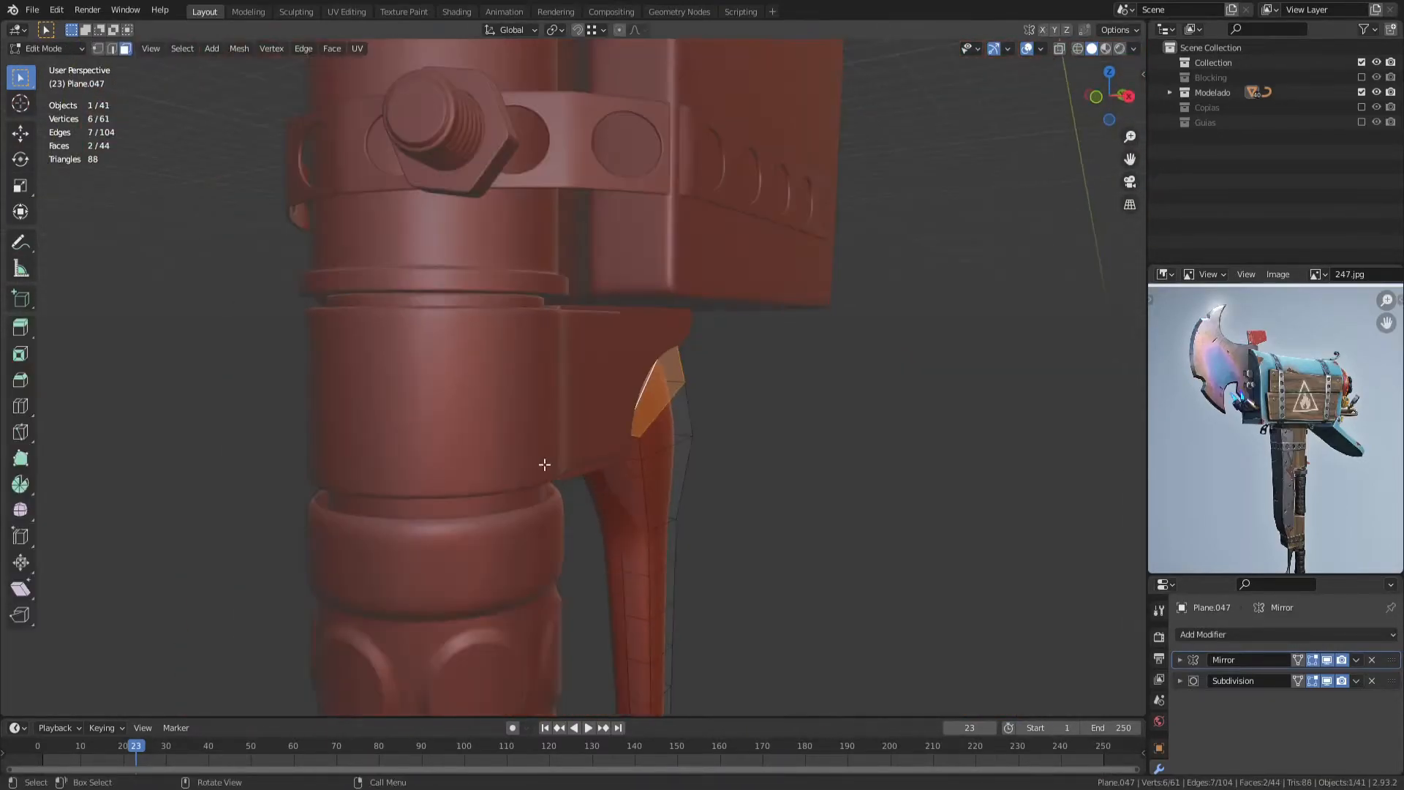
# Step: Switch editing to the sleeve and delete the vertices of one half in the front view
pyautogui.hotkey('alt', 'q')
pyautogui.scroll(-2, 520, 471)
pyautogui.moveTo(520, 470); pyautogui.dragTo(565, 465, button='middle')
pyautogui.press('KP_1')
pyautogui.hotkey('shift', 'z')
pyautogui.press('1')
pyautogui.moveTo(561, 307); pyautogui.dragTo(665, 482)
pyautogui.press('x')
pyautogui.click(647, 453)
# Step: Add a Mirror modifier on the X axis to the half sleeve
pyautogui.press('Tab')
pyautogui.hotkey('shift', 'z')
pyautogui.click(1206, 634)
pyautogui.click(1156, 391)
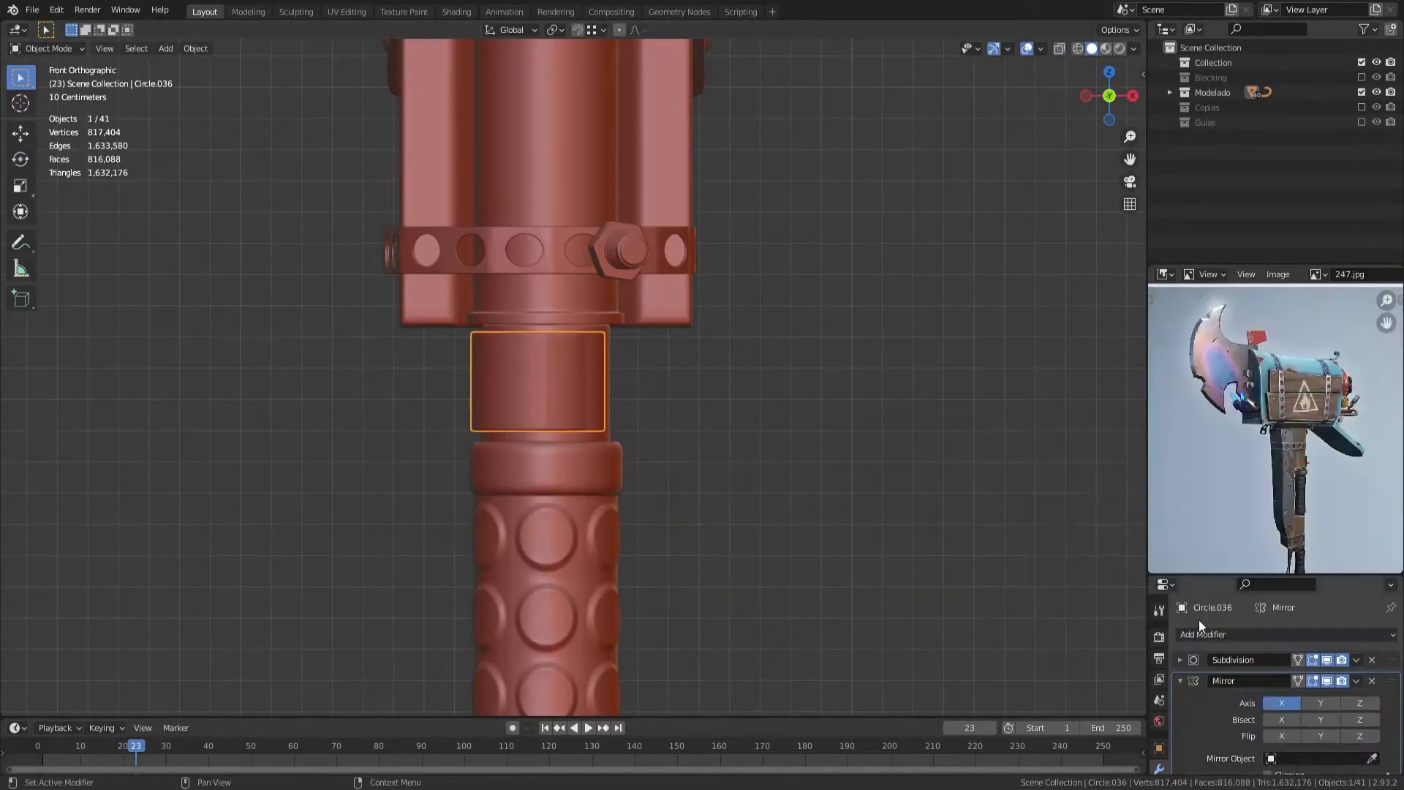
# Step: Change the half sleeve's origin and apply its transforms to correct the mirroring
pyautogui.click(599, 383)
pyautogui.click(595, 321)
pyautogui.click(569, 375)
pyautogui.rightClick(569, 375)
pyautogui.moveTo(569, 426)
pyautogui.click(653, 441)
pyautogui.hotkey('ctrl', 'a')
pyautogui.click(665, 519)
# Step: Select the sleeve's vertices along the middle cut in wireframe and snap the 3D cursor to them
pyautogui.press('Tab')
pyautogui.scroll(4, 632, 414)
pyautogui.press('z')
pyautogui.scroll(-4, 585, 366)
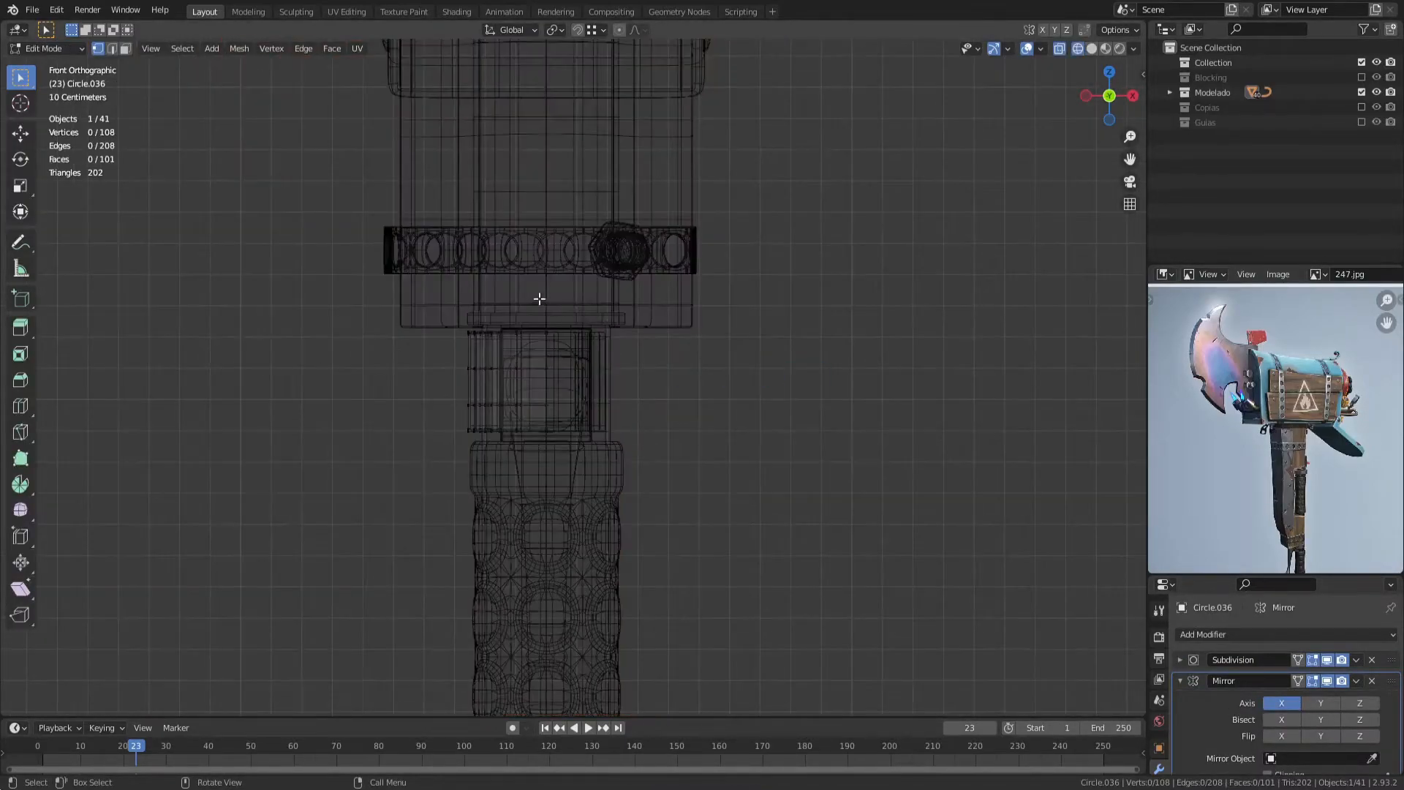
pyautogui.moveTo(539, 298); pyautogui.dragTo(585, 450)
pyautogui.scroll(3, 586, 432)
pyautogui.hotkey('shift', 's')
# Step: Set the sleeve's origin to the 3D cursor and place the Mirror modifier above Subdivision
pyautogui.press('Tab')
pyautogui.rightClick(558, 329)
pyautogui.click(600, 414)
pyautogui.click(602, 414)
pyautogui.click(753, 438)
pyautogui.moveTo(1390, 680); pyautogui.dragTo(1388, 626)
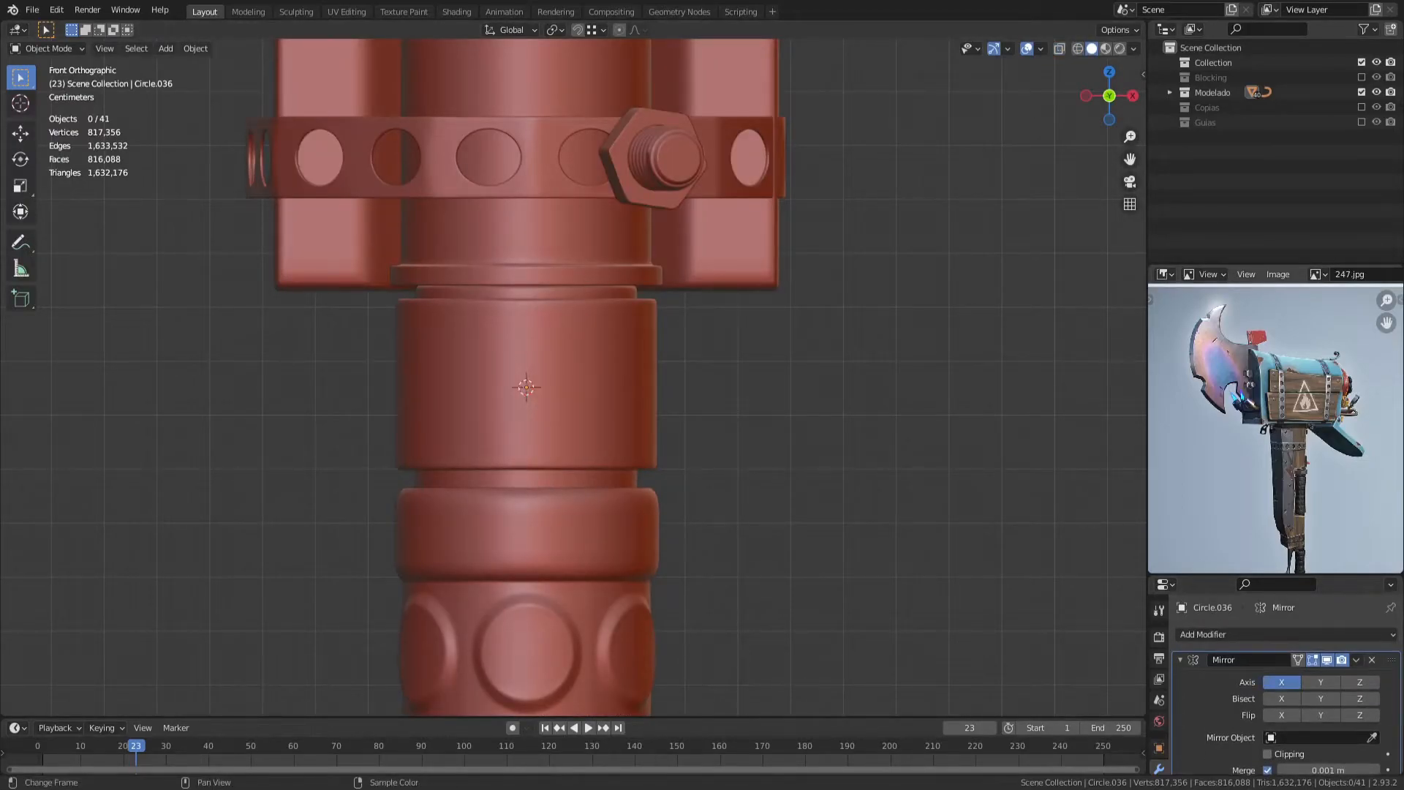
# Step: Add a 12-vertex circle, aligned to the left view, at the centre of the sleeve's flat flange
pyautogui.moveTo(761, 354); pyautogui.dragTo(542, 354, button='middle')
pyautogui.click(556, 354)
pyautogui.press('Tab')
pyautogui.click(733, 363)
pyautogui.press('ctrl+KP_3')
pyautogui.scroll(3, 542, 354)
pyautogui.press('3')
pyautogui.hotkey('shift', 'a')
pyautogui.click(578, 452)
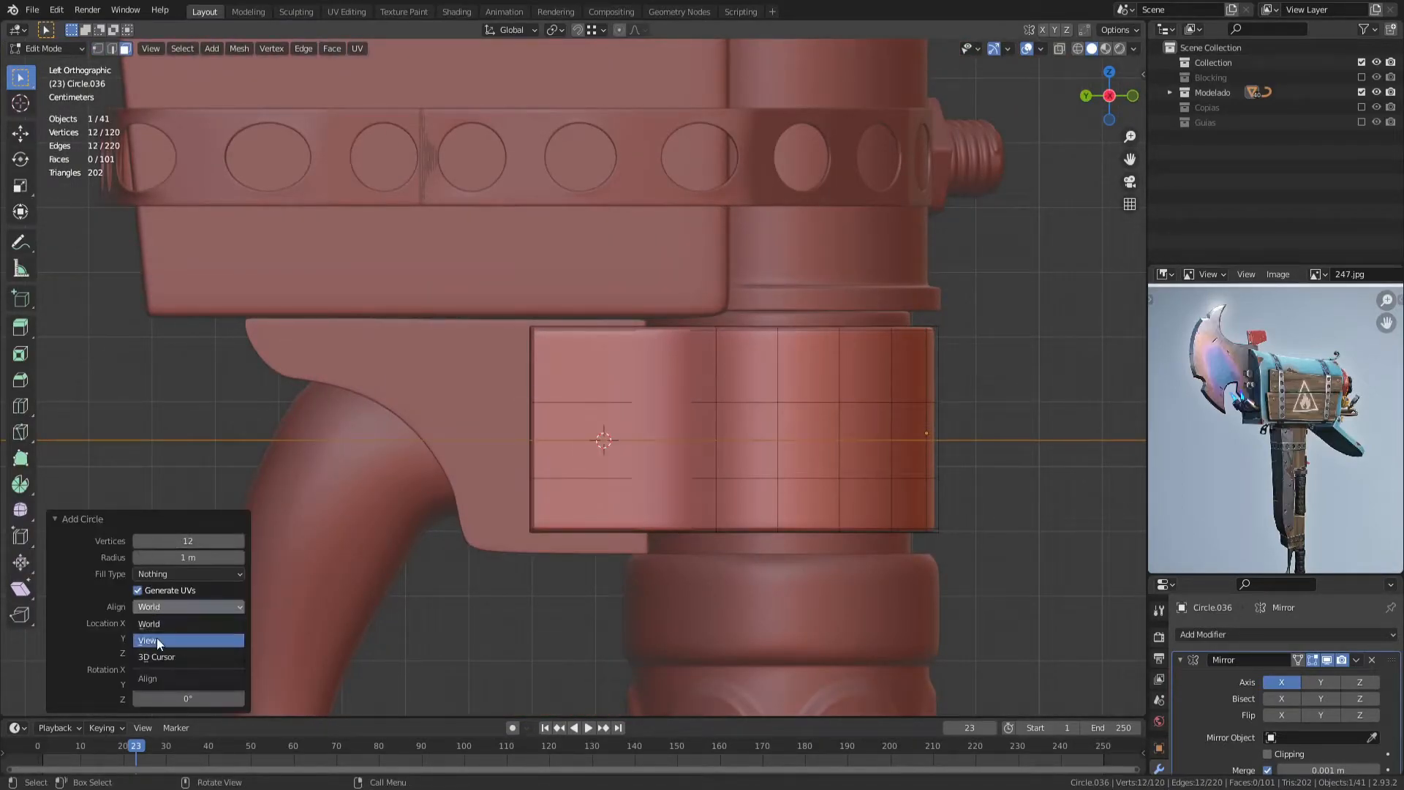
pyautogui.click(156, 640)
# Step: Scale the new circle down until it fits within the sleeve's flat flange
pyautogui.press('s')
pyautogui.click(627, 433)
pyautogui.moveTo(627, 433); pyautogui.dragTo(639, 460, button='middle')
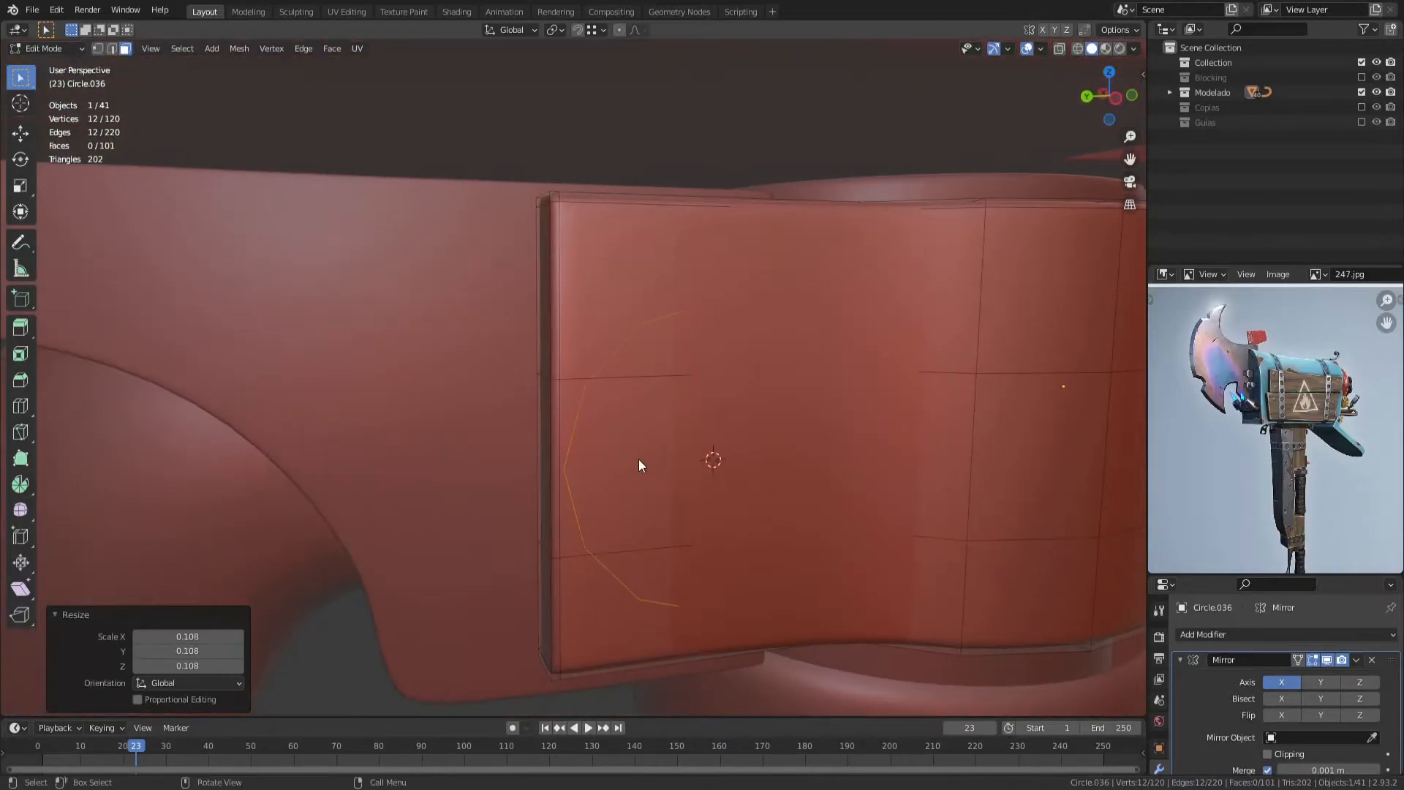
pyautogui.click(774, 368)
pyautogui.hotkey('ctrl', 'z')
pyautogui.press('s')
pyautogui.click(806, 511)
# Step: Extrude two concentric rings inward from the circle, the first scaled to 0.859, and fill the centre with Grid Fill
pyautogui.click(811, 415)
pyautogui.press('e')
pyautogui.press('s')
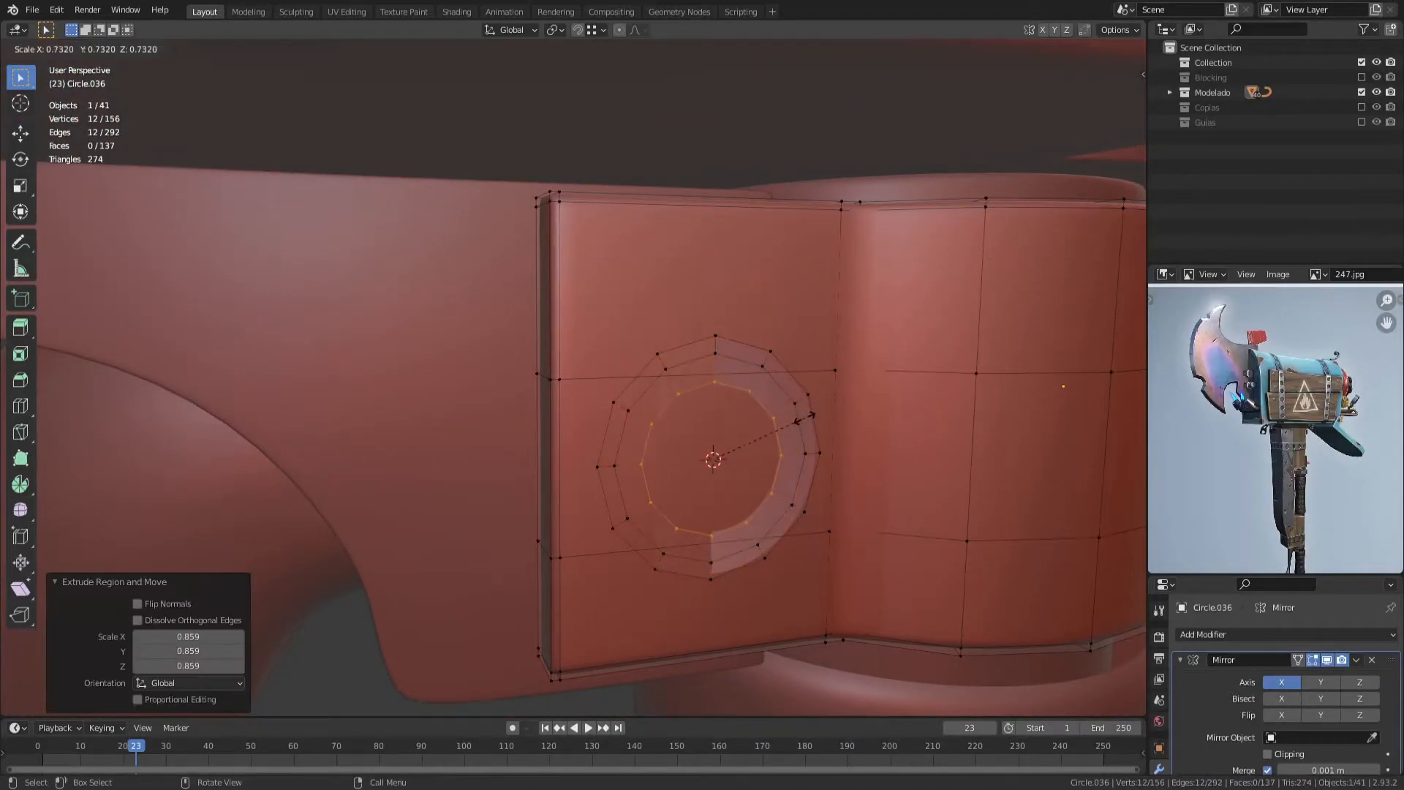
pyautogui.click(790, 417)
pyautogui.hotkey('ctrl', 'f')
pyautogui.click(755, 583)
# Step: Select the disc's outer edge loop and extrude it twice along X to form a rim
pyautogui.keyDown('alt'); pyautogui.click(709, 339); pyautogui.keyUp('alt')
pyautogui.moveTo(662, 406); pyautogui.dragTo(718, 417, button='middle')
pyautogui.press('e')
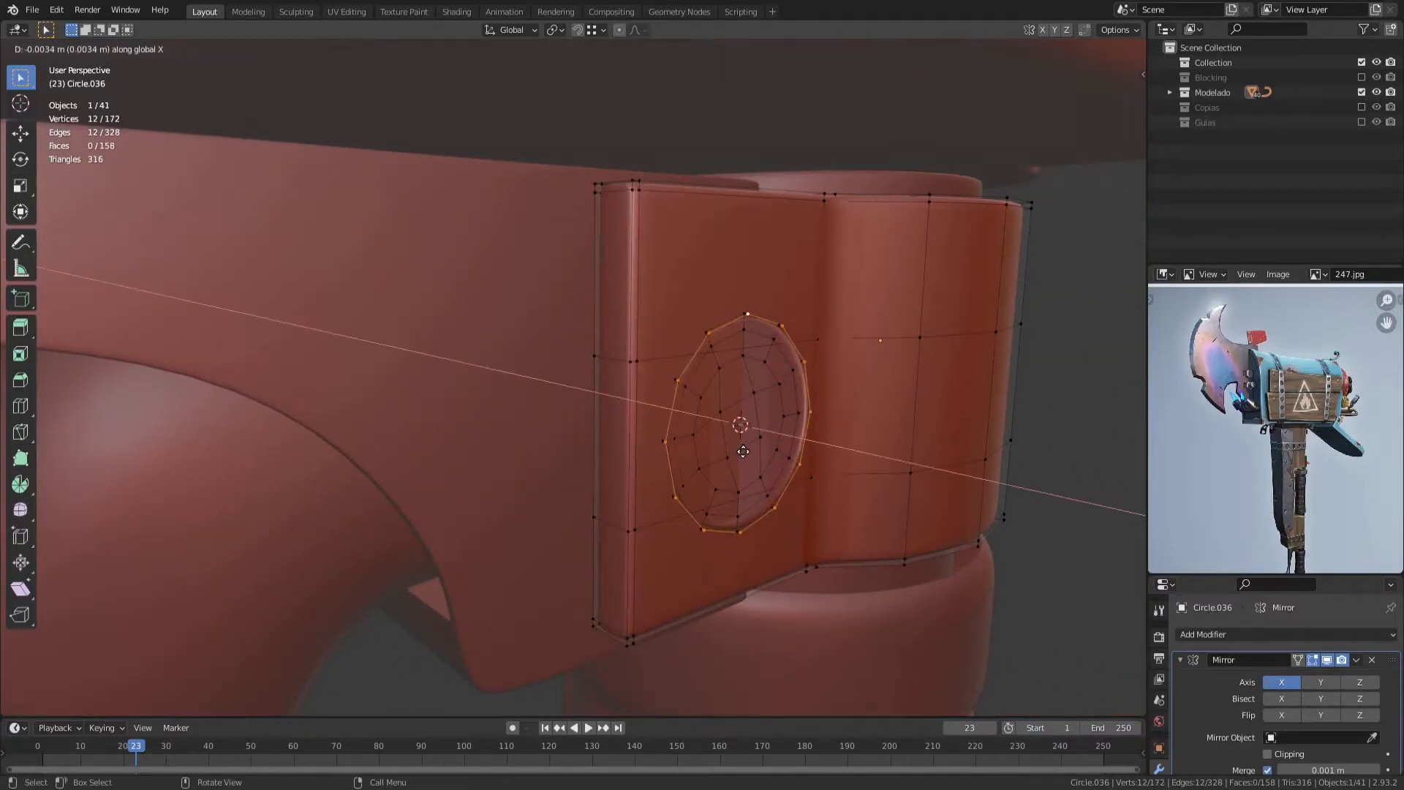
pyautogui.click(743, 452)
pyautogui.press('e')
pyautogui.press('x')
pyautogui.click(867, 380)
# Step: Scale the rim's new loop inward and move it 0.003218 m along X
pyautogui.press('s')
pyautogui.click(837, 379)
pyautogui.press('g')
pyautogui.press('x')
pyautogui.click(834, 404)
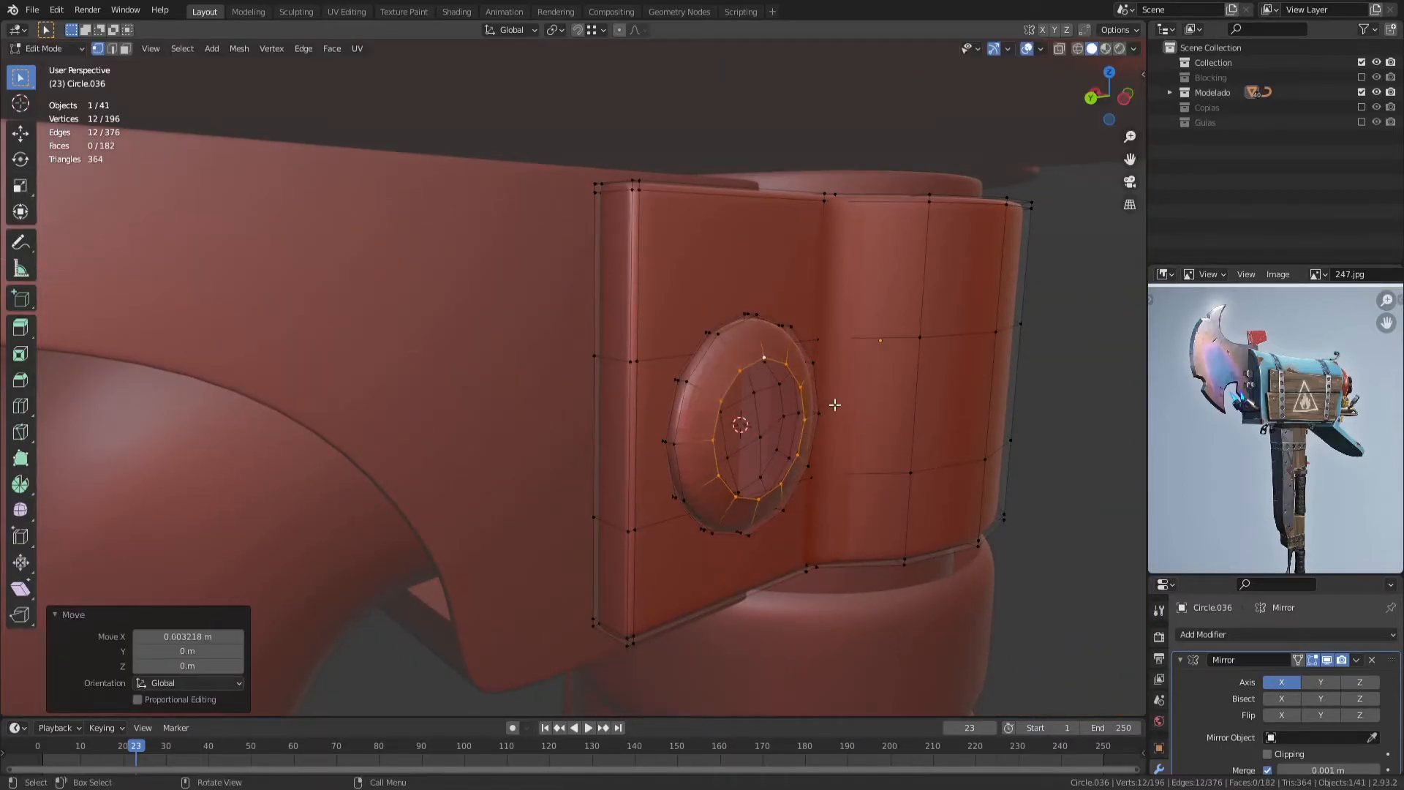
# Step: Extrude two more progressively smaller rings, shifting each slightly along X to round the disc into a dome
pyautogui.press('e')
pyautogui.press('s')
pyautogui.click(805, 422)
pyautogui.press('g')
pyautogui.press('x')
pyautogui.click(808, 422)
pyautogui.press('e')
pyautogui.press('s')
pyautogui.click(797, 425)
pyautogui.press('g')
pyautogui.press('x')
pyautogui.click(790, 426)
# Step: Fill the dome's central opening and divide it with edges meeting at a middle vertex
pyautogui.press('f')
pyautogui.moveTo(808, 423); pyautogui.dragTo(727, 426, button='middle')
pyautogui.click(594, 376)
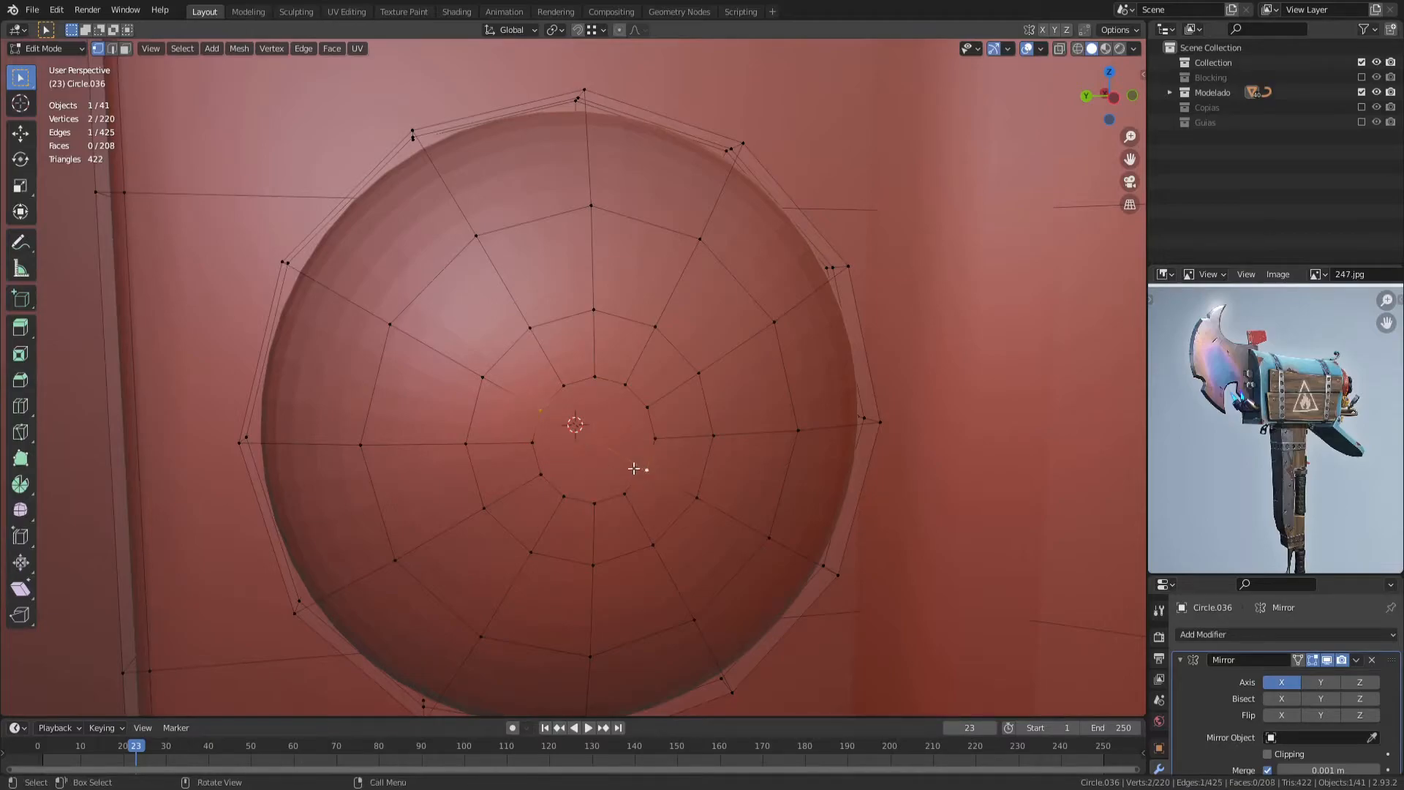
pyautogui.hotkey('ctrl', '2')
# Step: Shade the sleeve and its domed rivet smooth
pyautogui.press('Tab')
pyautogui.rightClick(638, 431)
pyautogui.click(639, 381)
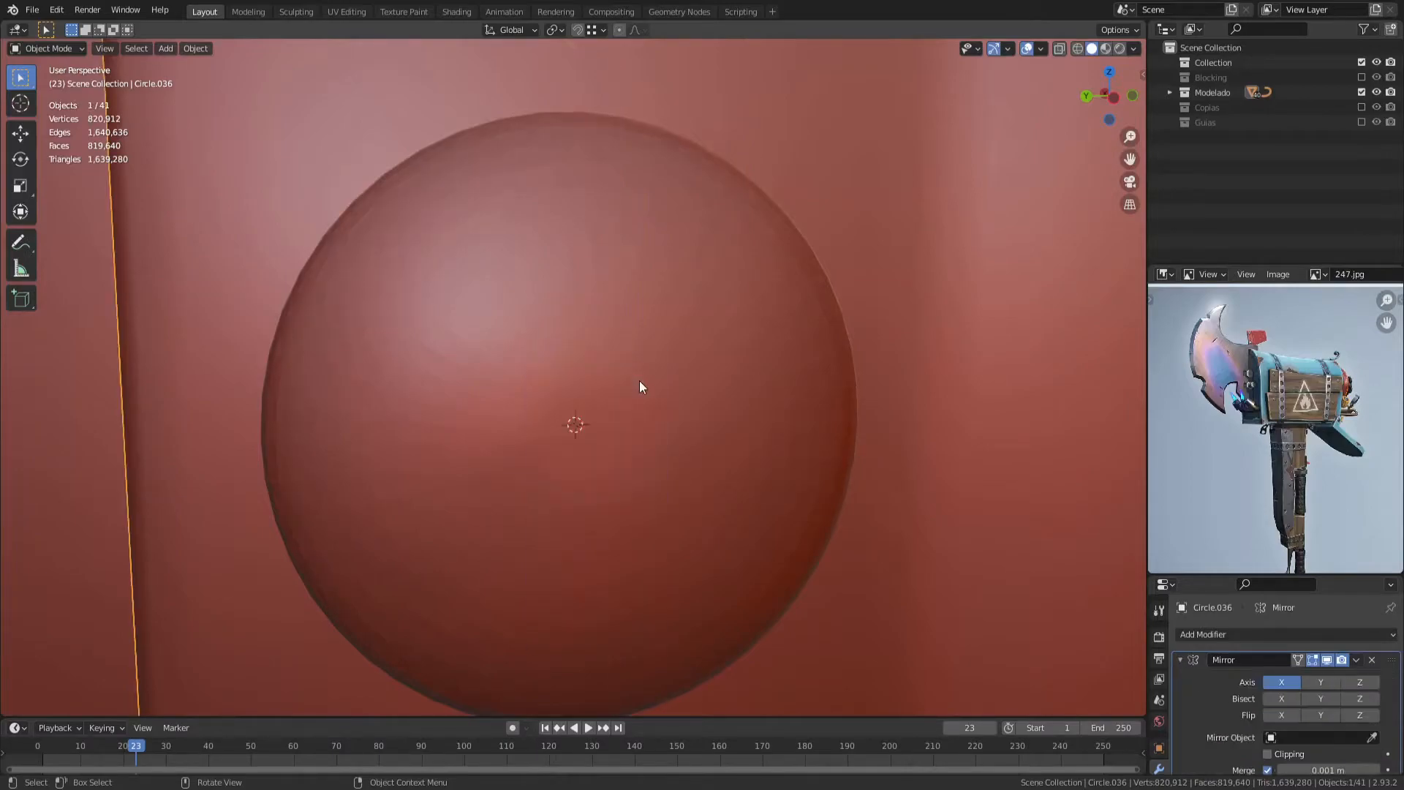
pyautogui.scroll(-14, 639, 381)
pyautogui.moveTo(581, 427); pyautogui.dragTo(528, 415, button='middle')
pyautogui.scroll(9, 528, 415)
# Step: Select the rivet's dome by growing from its centre and move it -0.002221 m along X
pyautogui.press('Tab')
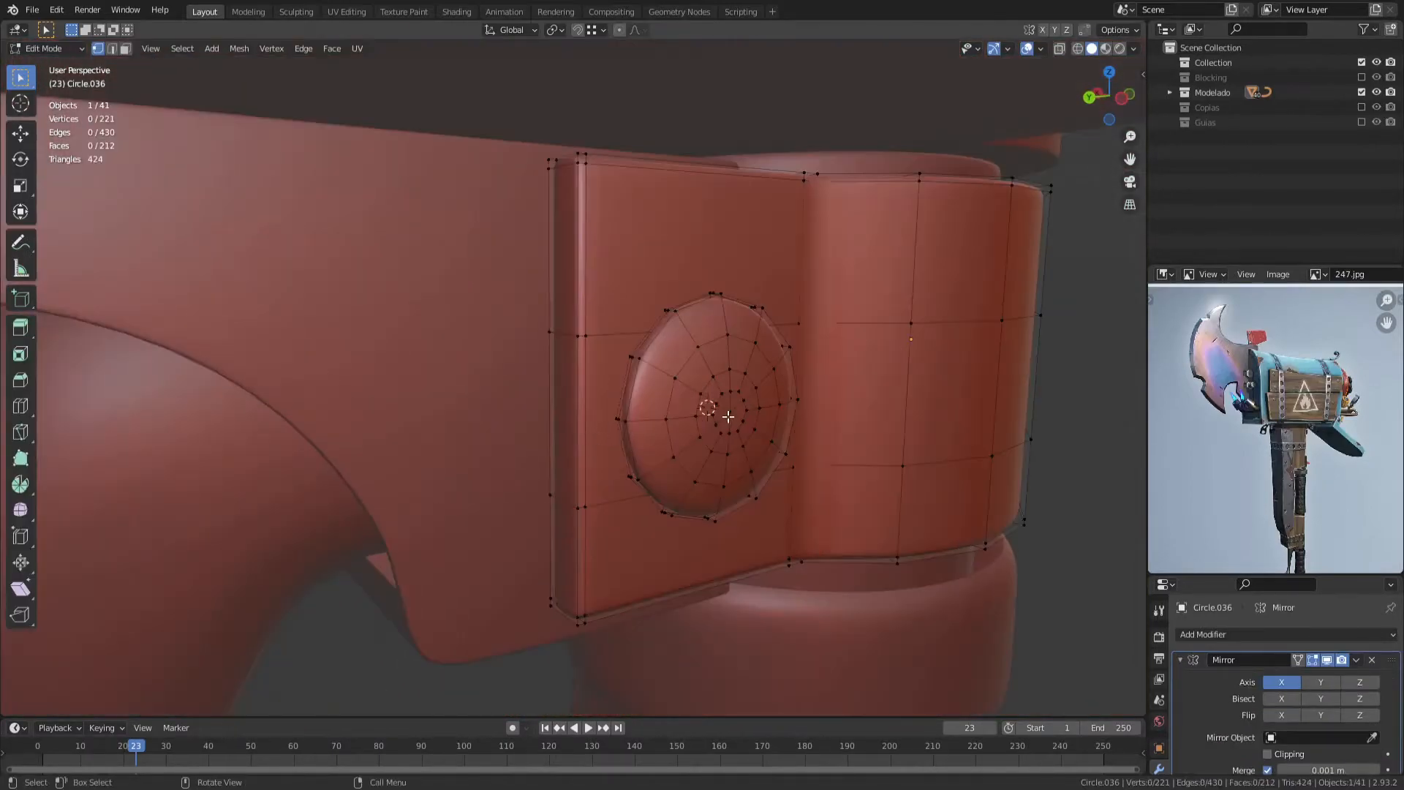
pyautogui.click(726, 418)
pyautogui.press('ctrl+KP_Add')
pyautogui.press('ctrl+KP_Add')
pyautogui.press('ctrl+KP_Add')
pyautogui.press('ctrl+KP_Add')
pyautogui.press('g')
pyautogui.press('x')
pyautogui.click(730, 417)
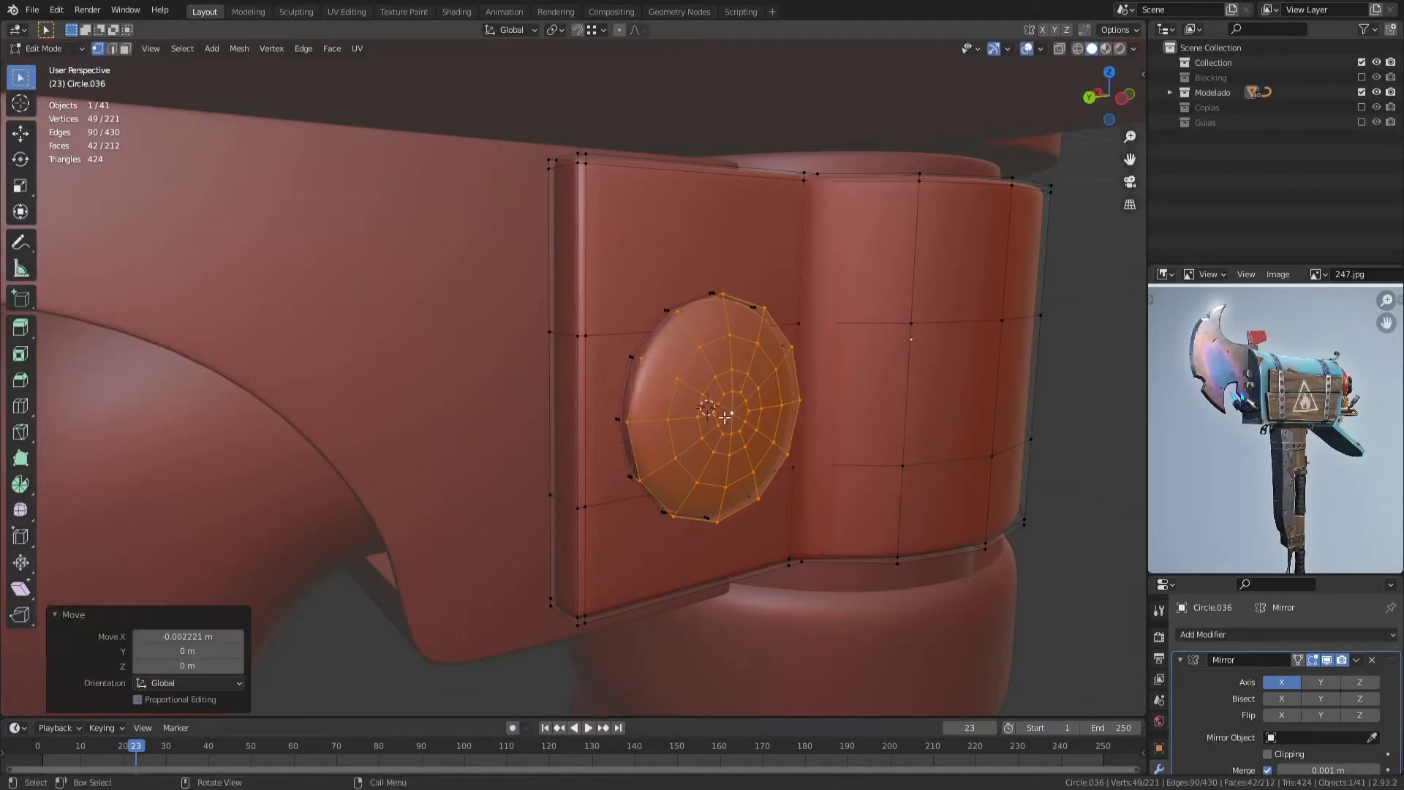
# Step: Shrink the rivet's dome selection by one ring and move the remaining inner vertices to refine the dome's shape
pyautogui.press('ctrl+KP_Subtract')
pyautogui.press('g')
pyautogui.click(711, 392)
pyautogui.press('Tab')
pyautogui.hotkey('alt', 'a')
# Step: Add an edge loop to the mirrored, subdivided part Plane.047 and save the file
pyautogui.scroll(-10, 541, 430)
pyautogui.moveTo(590, 437); pyautogui.dragTo(658, 435, button='middle')
pyautogui.moveTo(504, 460); pyautogui.dragTo(506, 387, button='middle')
pyautogui.scroll(-3, 548, 417)
pyautogui.scroll(9, 577, 399)
pyautogui.click(578, 406)
pyautogui.press('Tab')
pyautogui.hotkey('ctrl', 'r')
pyautogui.click(607, 432)
pyautogui.click(585, 432)
pyautogui.scroll(-7, 567, 432)
pyautogui.press('Tab')
pyautogui.hotkey('alt', 'a')
pyautogui.hotkey('ctrl', 's')
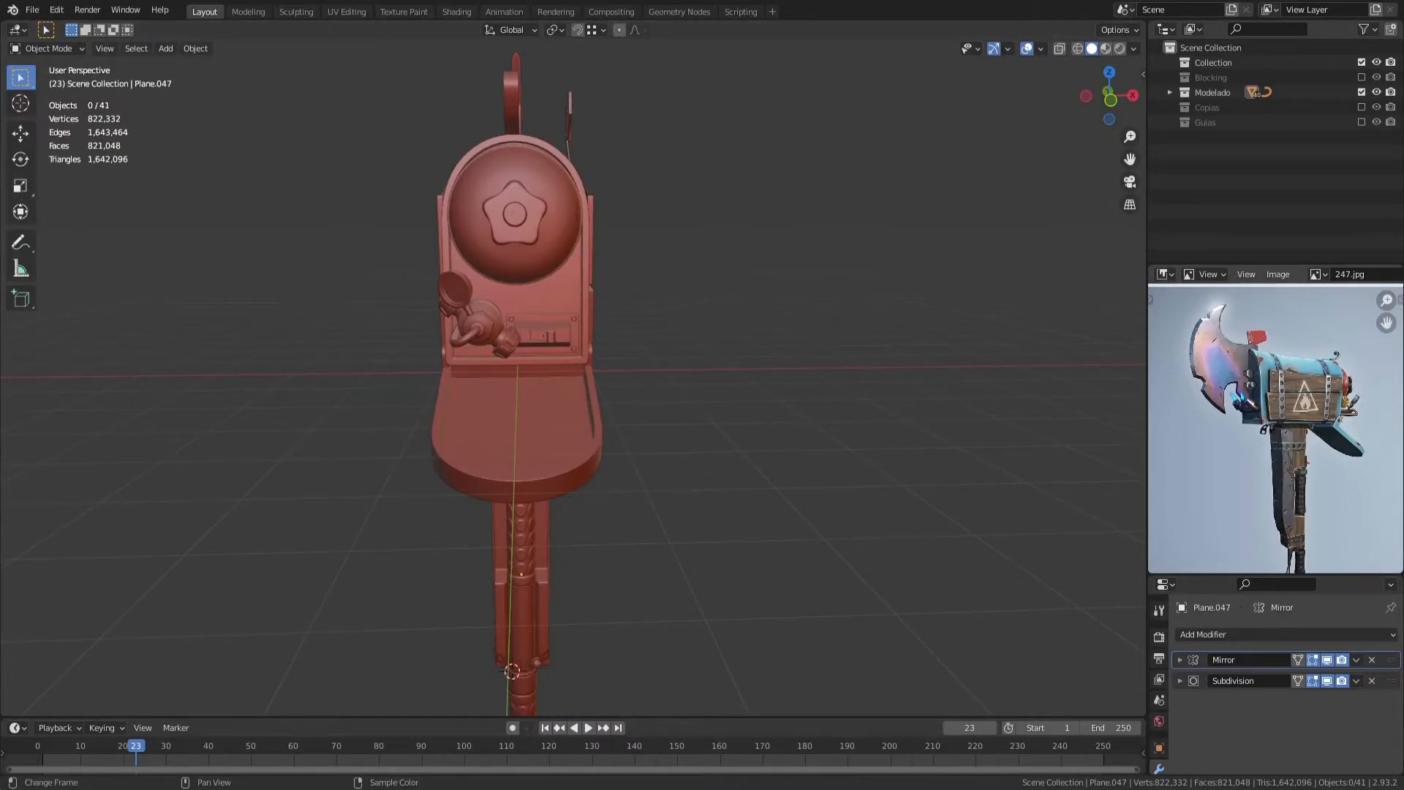
# Step: Duplicate the mailbox body in place and move the copy to the Copias collection
pyautogui.click(578, 314)
pyautogui.moveTo(556, 329)
pyautogui.mouseDown(button='middle')
pyautogui.moveTo(578, 314)
pyautogui.moveTo(753, 337)
pyautogui.moveTo(762, 351)
pyautogui.mouseUp(button='middle')
pyautogui.hotkey('shift', 'd')
pyautogui.rightClick(720, 352)
pyautogui.press('m')
pyautogui.click(709, 369)
# Step: Select the mailbox body's end panel by linked faces delimited by seam and separate it into its own object
pyautogui.click(739, 344)
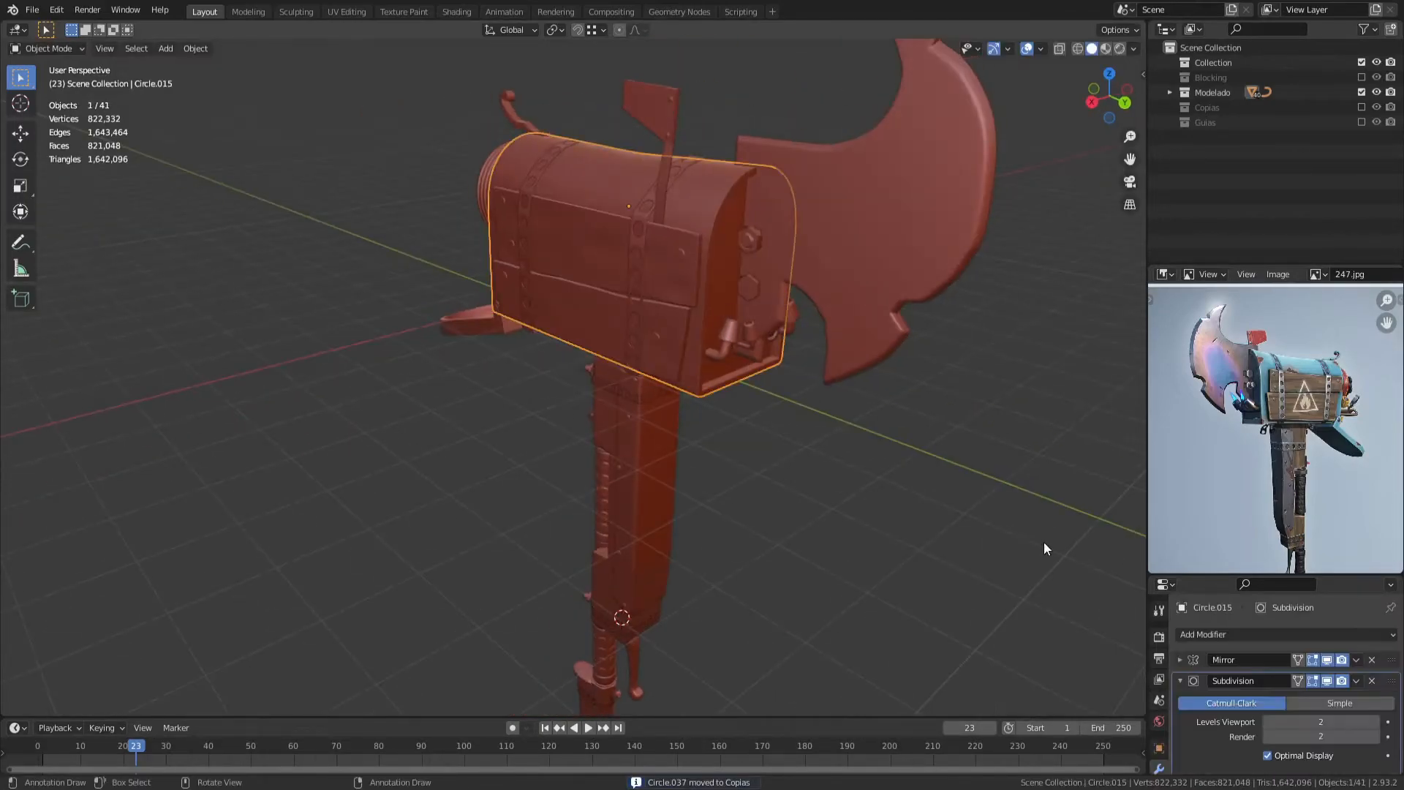
pyautogui.hotkey('shift', 'z')
pyautogui.click(738, 307)
pyautogui.click(721, 302)
pyautogui.click(761, 311)
pyautogui.hotkey('shift', 'z')
pyautogui.click(775, 315)
pyautogui.press('Tab')
pyautogui.moveTo(432, 252); pyautogui.dragTo(625, 249, button='middle')
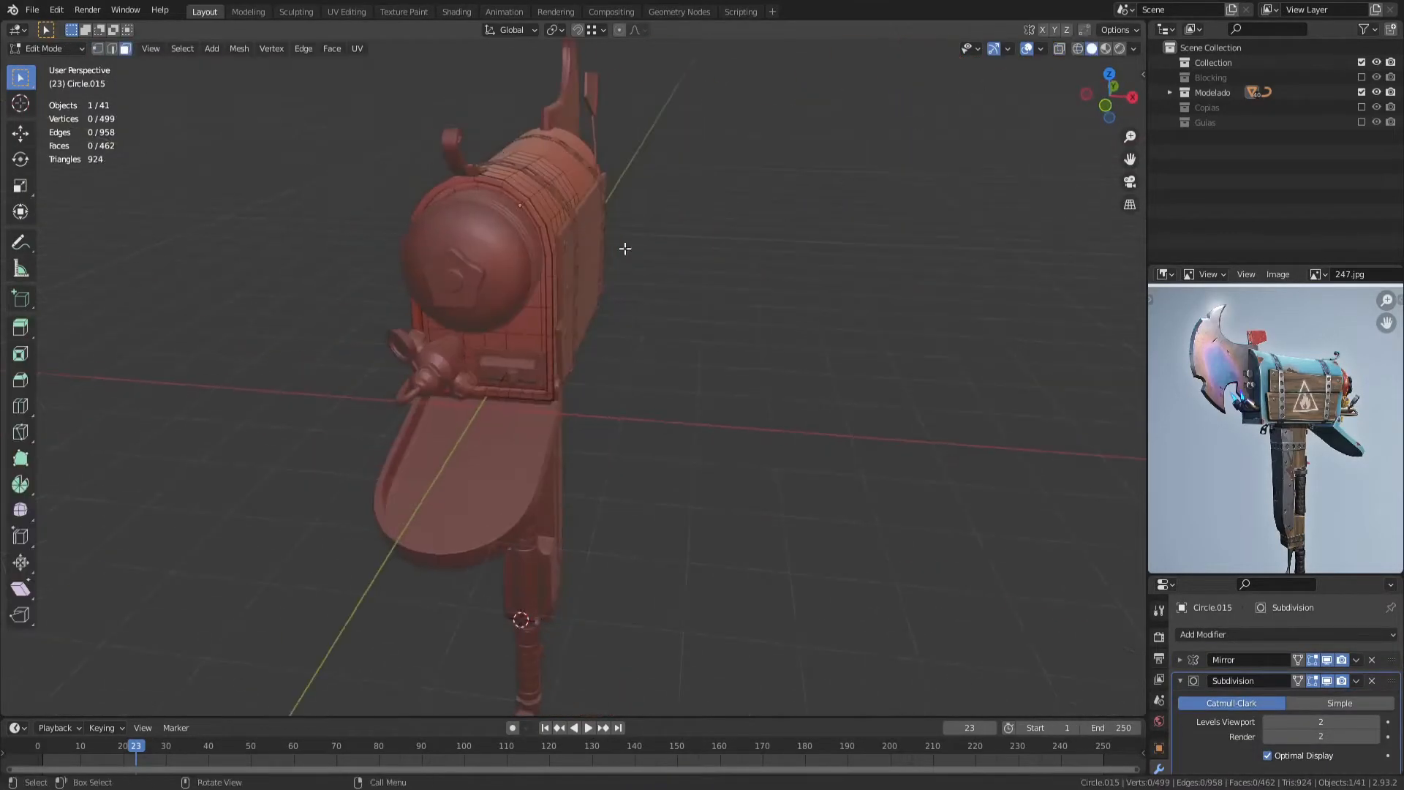
pyautogui.hotkey('ctrl', 'l')
pyautogui.moveTo(519, 335); pyautogui.dragTo(613, 368, button='middle')
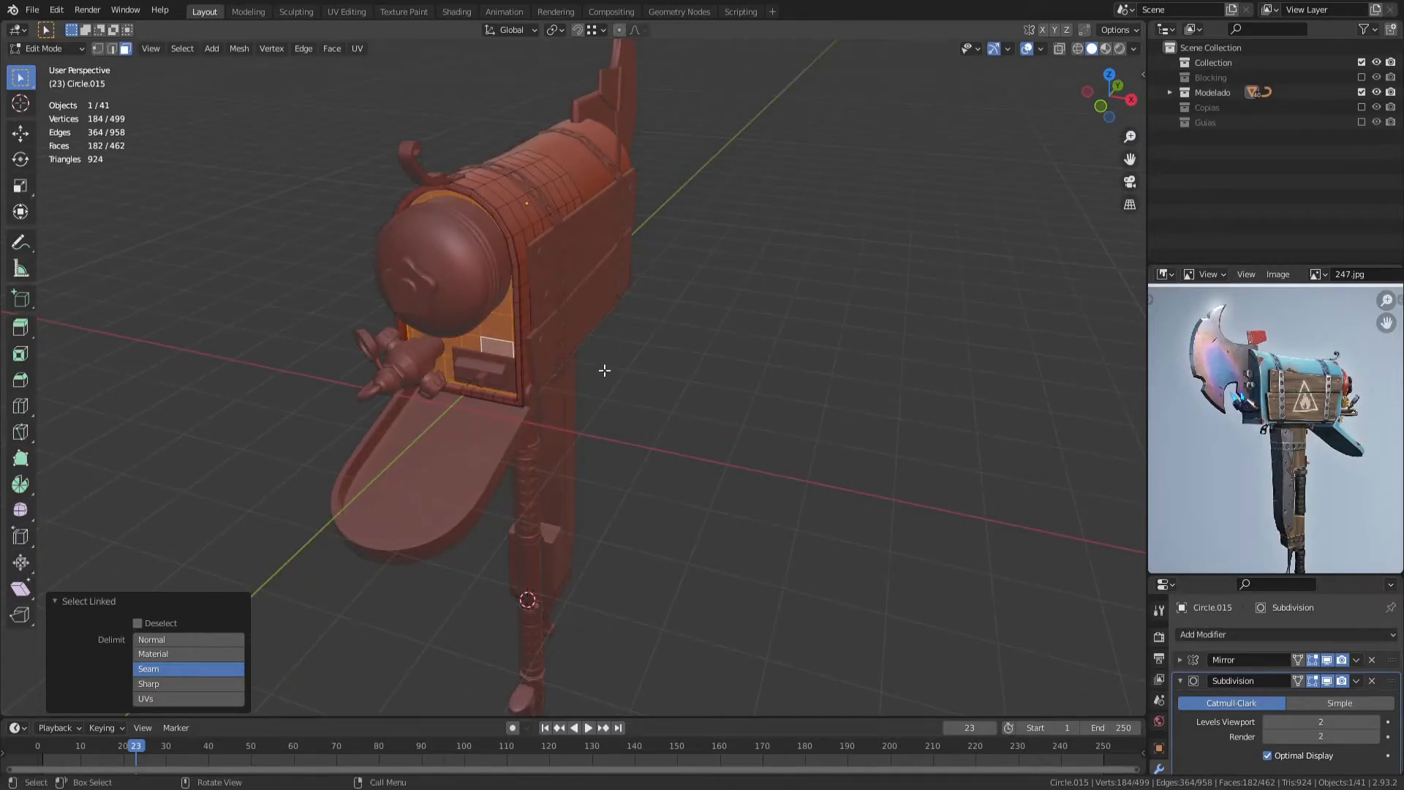
pyautogui.press('p')
pyautogui.click(510, 344)
# Step: Isolate the separated end panels and the domed cap in local view and apply the panels' Mirror modifier
pyautogui.press('Tab')
pyautogui.click(446, 335)
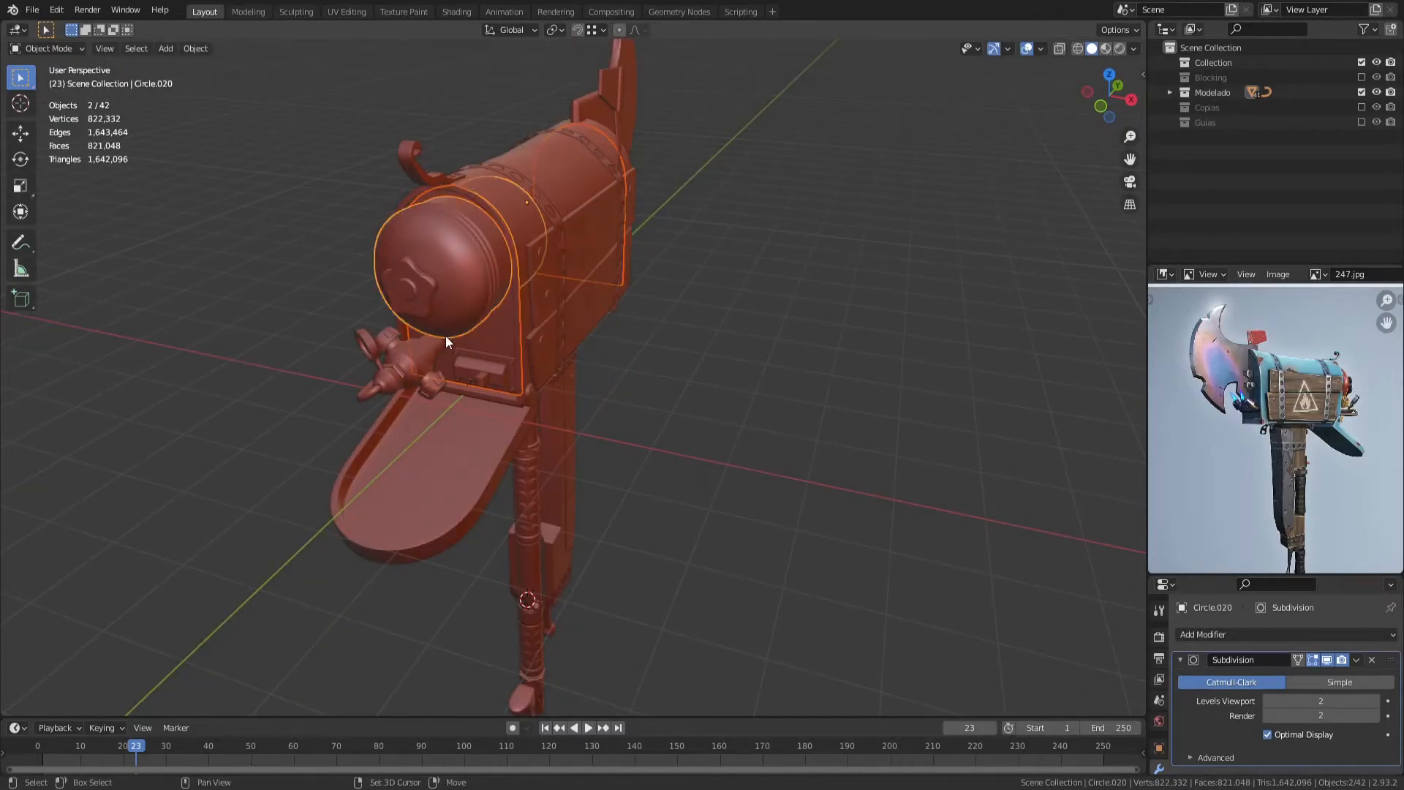
pyautogui.press('KP_Divide')
pyautogui.click(571, 517)
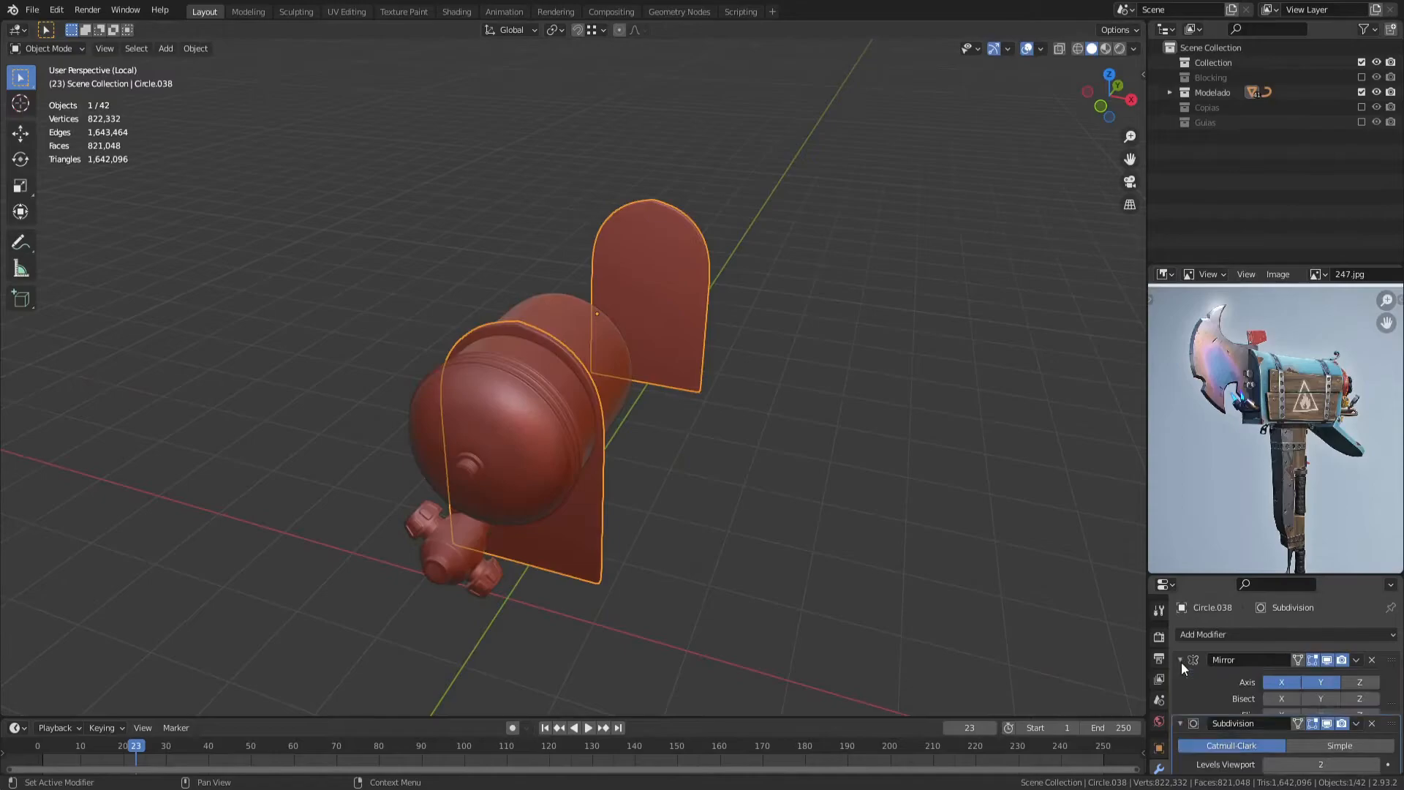
pyautogui.hotkey('ctrl', 'a')
# Step: Separate the linked geometry of the front end panel into its own object
pyautogui.press('Tab')
pyautogui.scroll(5, 592, 462)
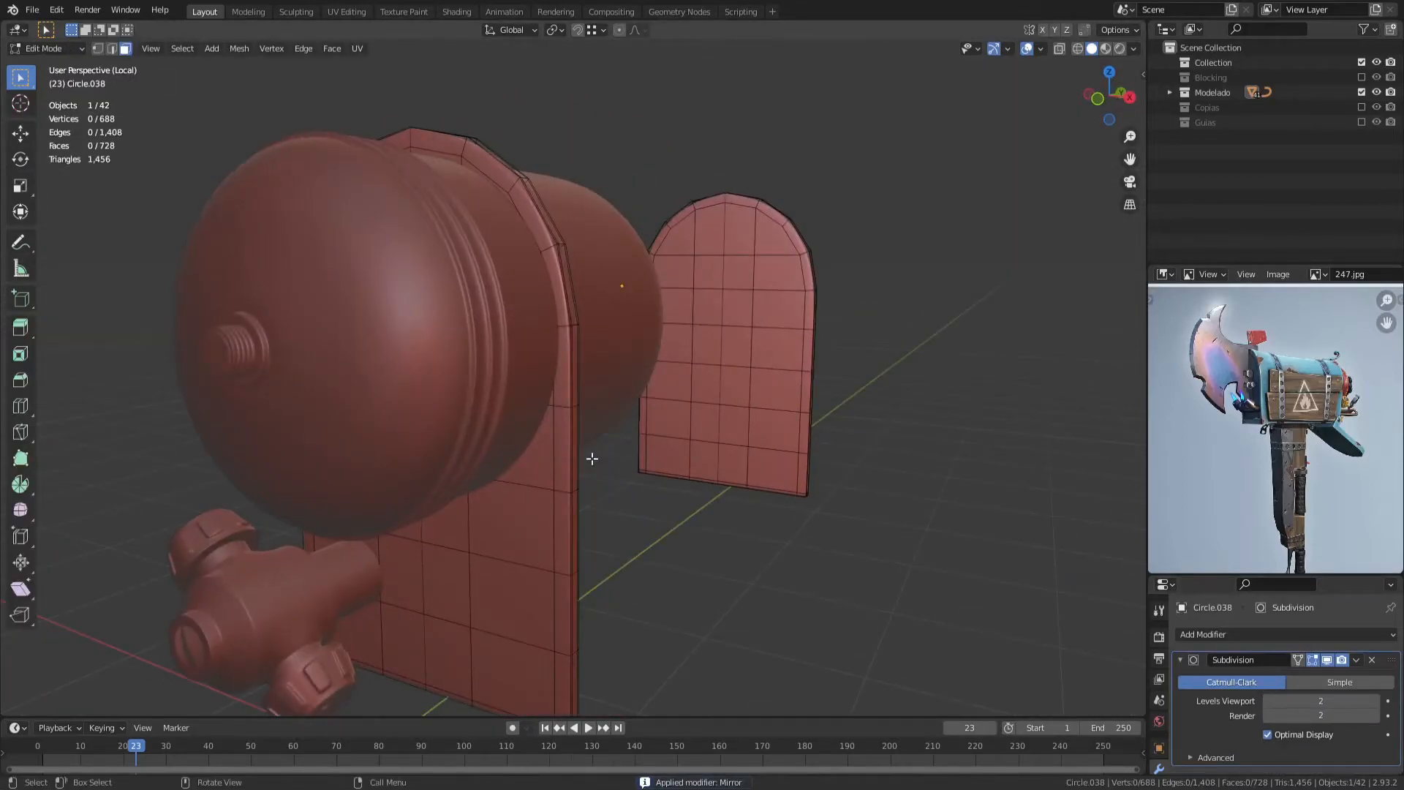
pyautogui.scroll(-4, 564, 458)
pyautogui.moveTo(538, 442); pyautogui.dragTo(584, 424, button='middle')
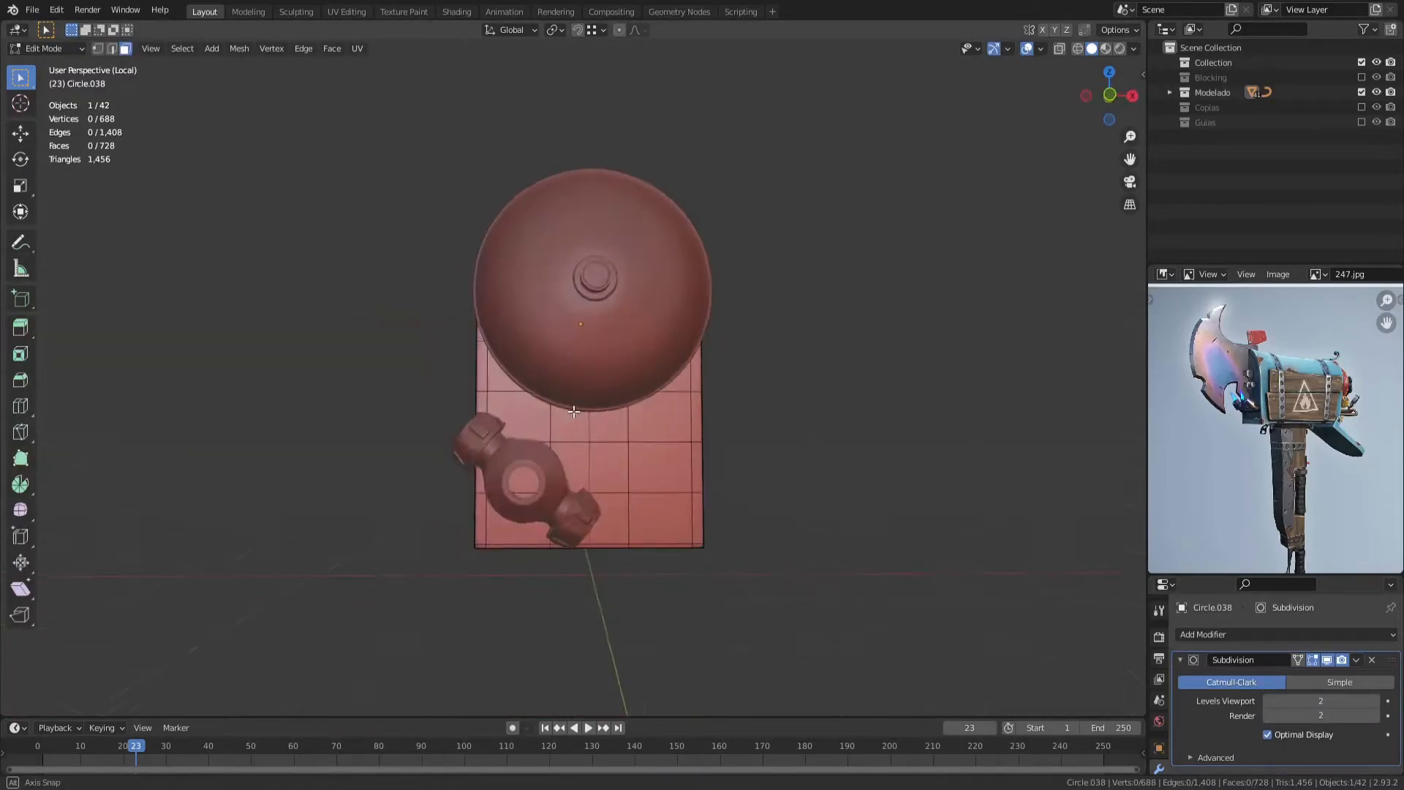
pyautogui.scroll(2, 585, 425)
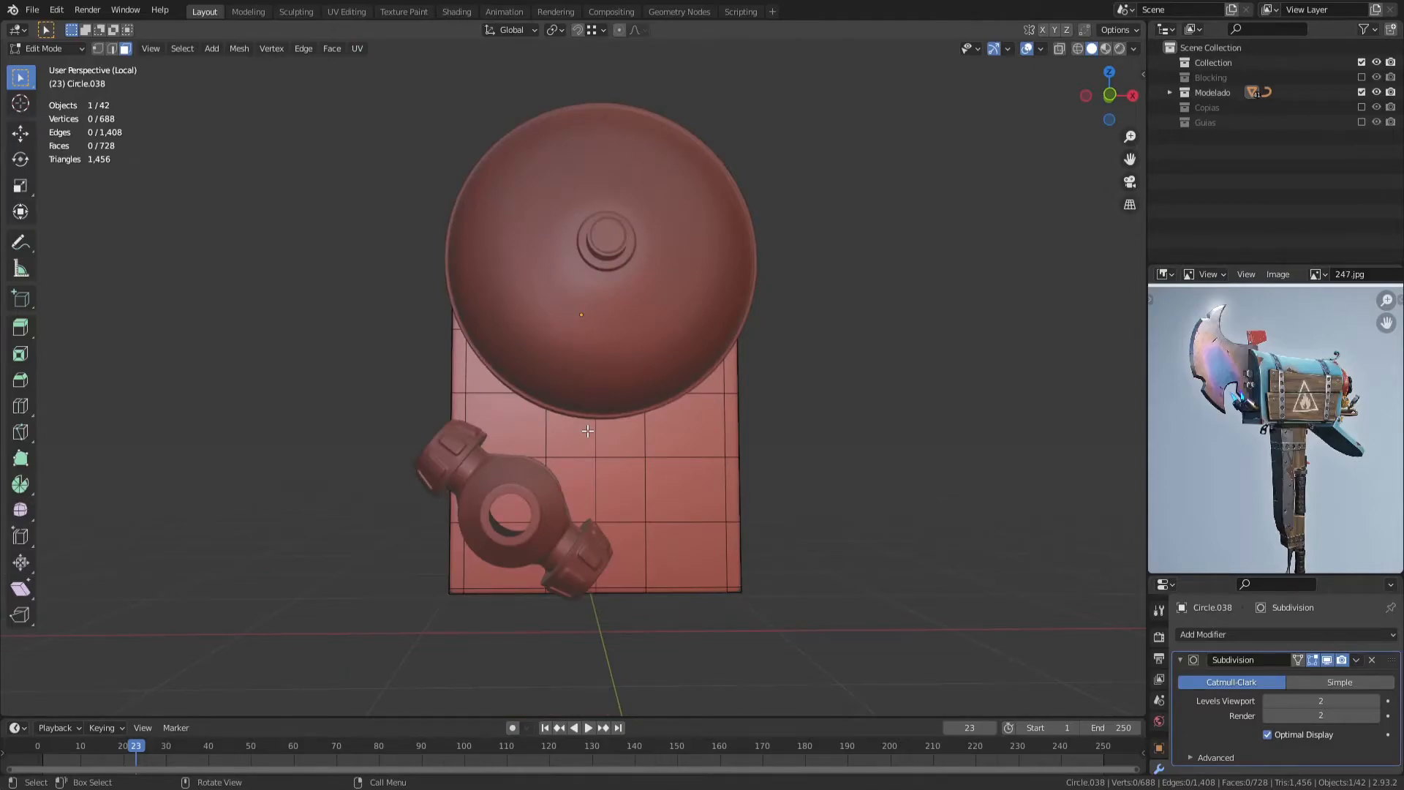
pyautogui.scroll(-3, 587, 431)
pyautogui.moveTo(587, 431); pyautogui.dragTo(576, 475, button='middle')
pyautogui.press('l')
pyautogui.press('p')
pyautogui.click(576, 477)
pyautogui.press('Tab')
pyautogui.click(578, 455)
# Step: From the front view, select the panel's inner faces through the mesh and delete them, keeping only the arched rim
pyautogui.press('Tab')
pyautogui.press('KP_1')
pyautogui.scroll(3, 576, 384)
pyautogui.hotkey('shift', 'z')
pyautogui.press('c')
pyautogui.moveTo(530, 395)
pyautogui.mouseDown()
pyautogui.moveTo(636, 571)
pyautogui.moveTo(563, 310)
pyautogui.mouseUp()
pyautogui.moveTo(621, 372); pyautogui.dragTo(644, 220)
pyautogui.press('Escape')
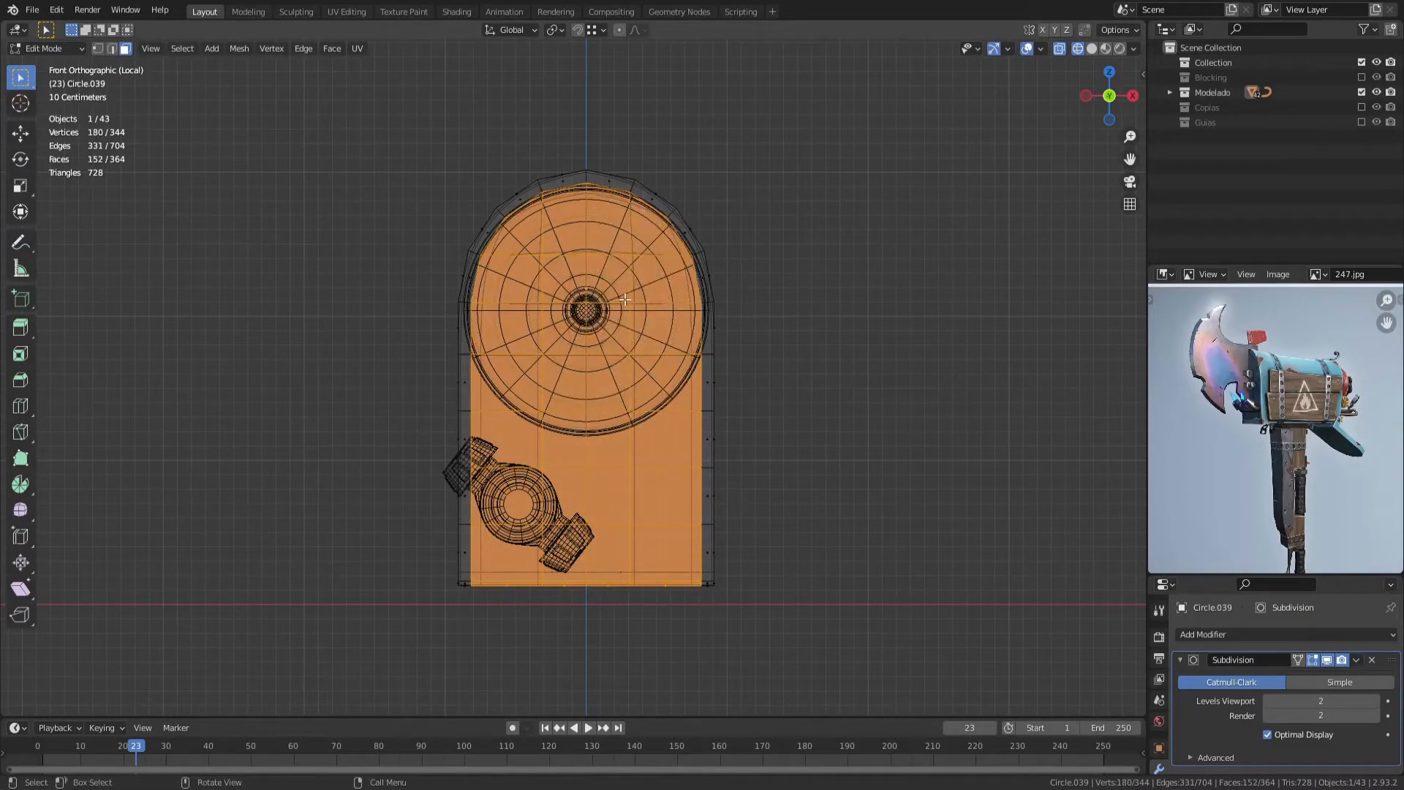
pyautogui.press('x')
pyautogui.click(542, 332)
pyautogui.hotkey('shift', 'z')
# Step: Merge all duplicate vertices of the arched rim by distance
pyautogui.moveTo(620, 407)
pyautogui.mouseDown(button='middle')
pyautogui.moveTo(539, 441)
pyautogui.moveTo(479, 442)
pyautogui.mouseUp(button='middle')
pyautogui.press('Tab')
pyautogui.click(291, 485)
pyautogui.moveTo(291, 486); pyautogui.dragTo(314, 511, button='middle')
pyautogui.scroll(4, 309, 476)
pyautogui.click(595, 125)
pyautogui.press('a')
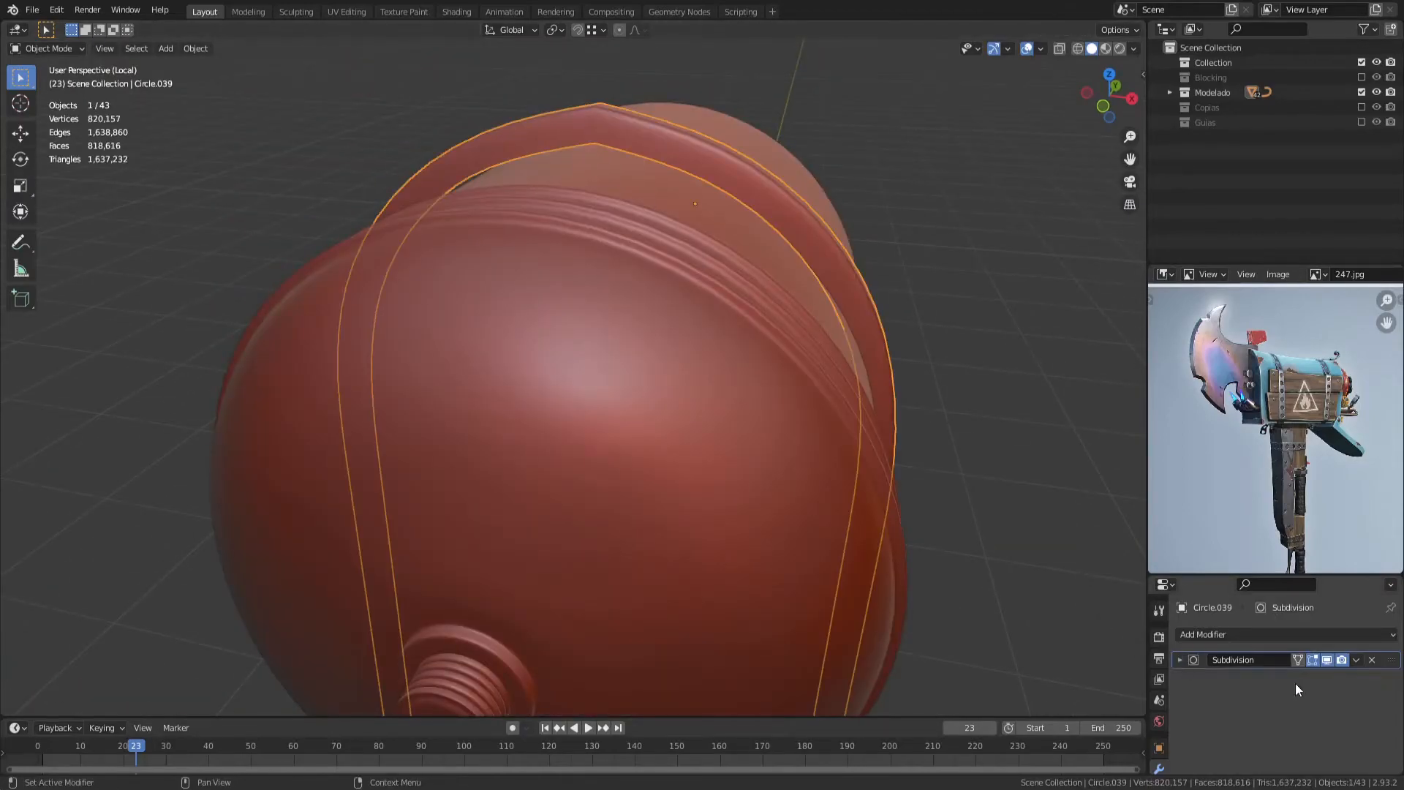
pyautogui.press('Tab')
pyautogui.press('2')
pyautogui.click(600, 124)
pyautogui.moveTo(611, 183); pyautogui.dragTo(615, 209, button='middle')
pyautogui.press('a')
pyautogui.press('1')
pyautogui.rightClick(615, 210)
pyautogui.rightClick(620, 309)
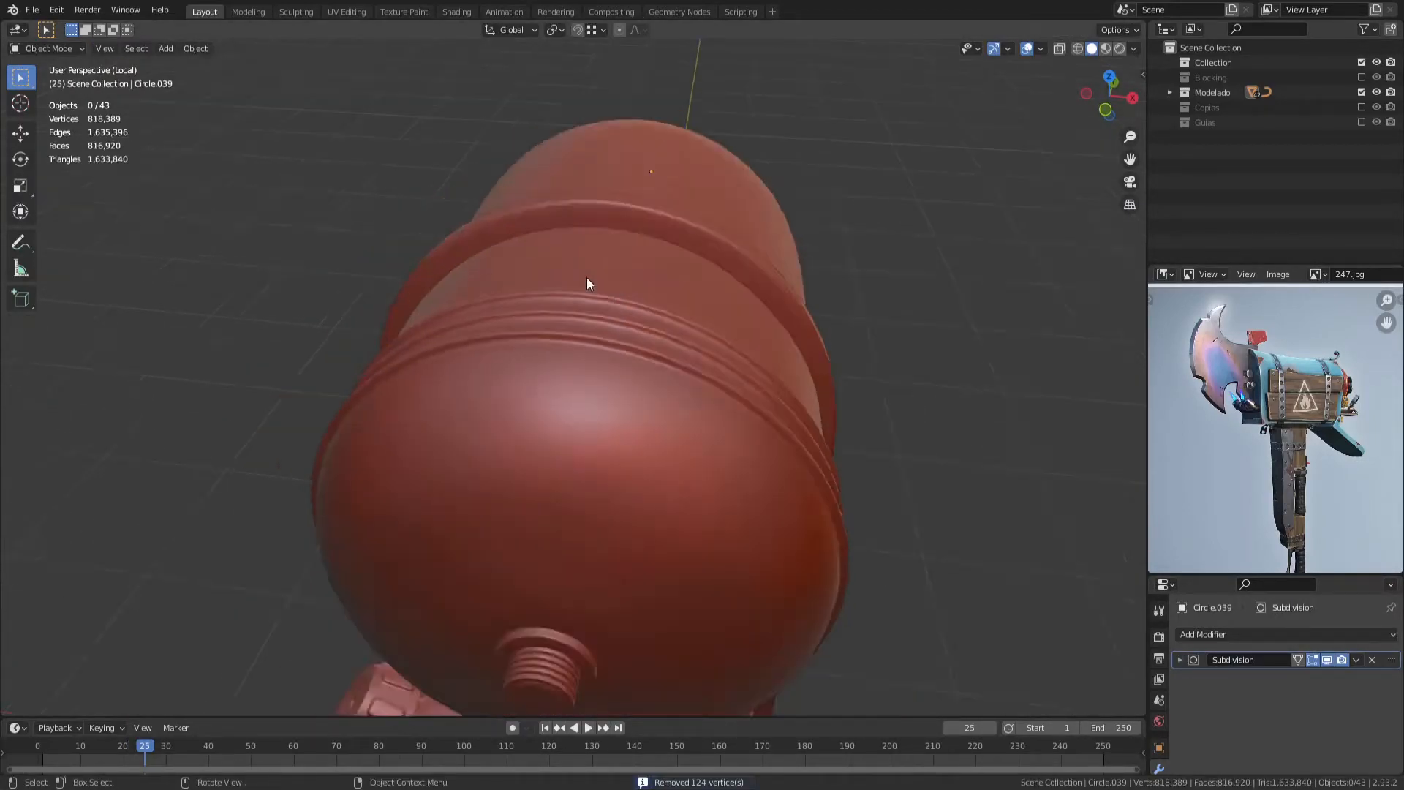
# Step: Scale the domed cap's whole mesh down slightly so that it fits inside the arched rim
pyautogui.moveTo(586, 285); pyautogui.dragTo(624, 310, button='middle')
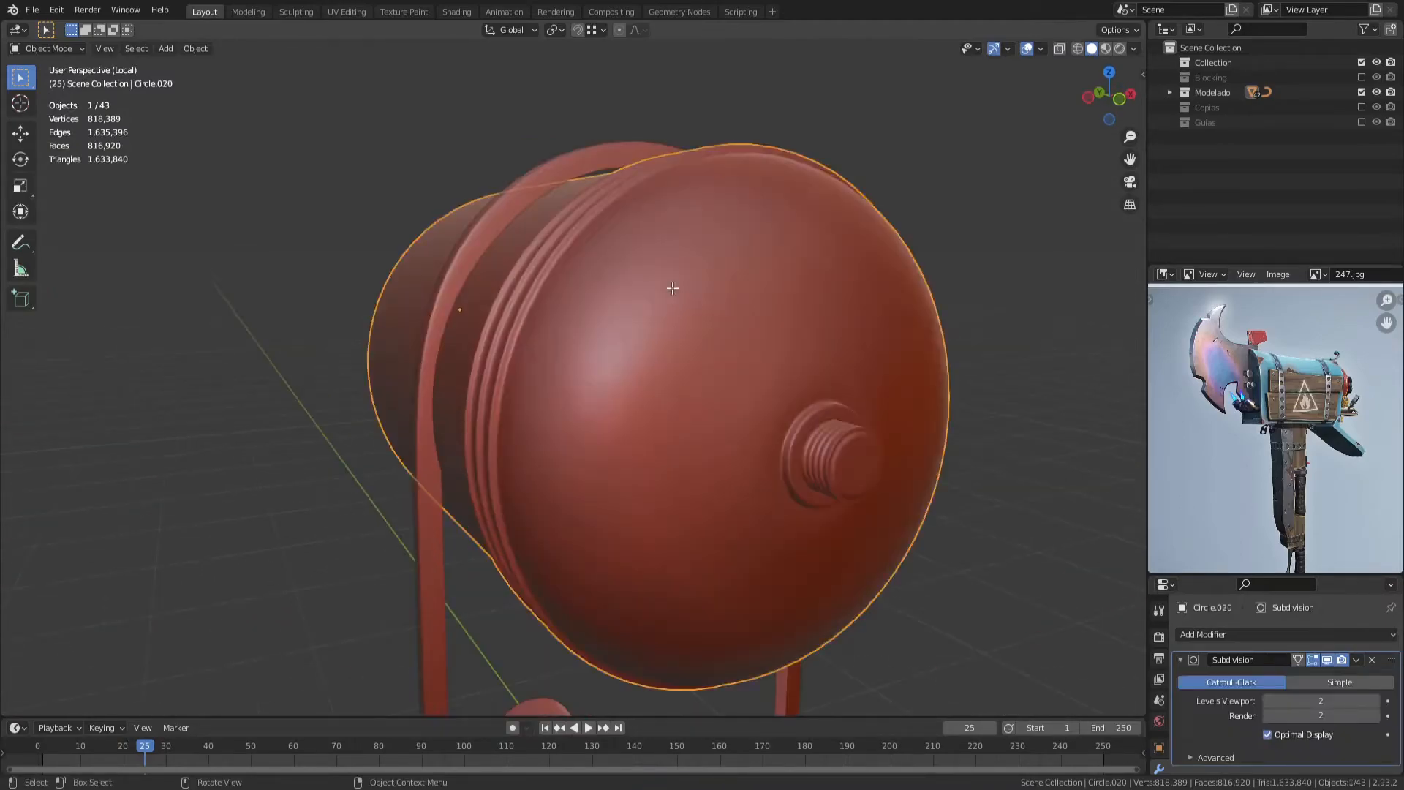
pyautogui.press('Tab')
pyautogui.press('s')
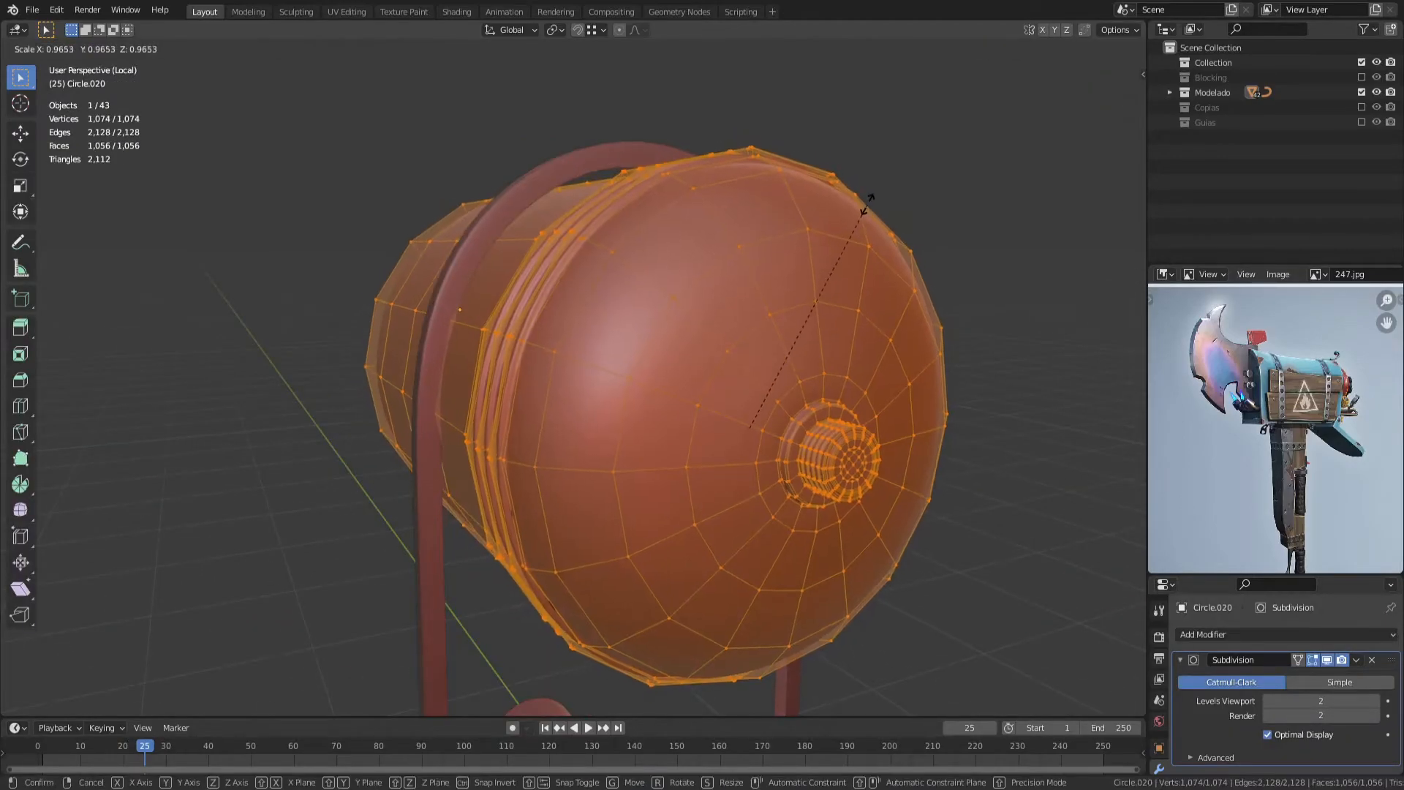
pyautogui.click(862, 207)
pyautogui.moveTo(861, 207); pyautogui.dragTo(714, 226, button='middle')
pyautogui.press('s')
pyautogui.click(838, 275)
pyautogui.press('Tab')
# Step: From the top view in wireframe, select the rim's rear geometry, grow the selection and delete it, keeping a flat front strip
pyautogui.scroll(-4, 593, 205)
pyautogui.scroll(4, 585, 220)
pyautogui.moveTo(482, 241); pyautogui.dragTo(622, 260, button='middle')
pyautogui.click(623, 267)
pyautogui.press('Tab')
pyautogui.press('KP_7')
pyautogui.press('z')
pyautogui.click(424, 266)
pyautogui.scroll(6, 570, 329)
pyautogui.keyDown('alt'); pyautogui.click(877, 395); pyautogui.keyUp('alt')
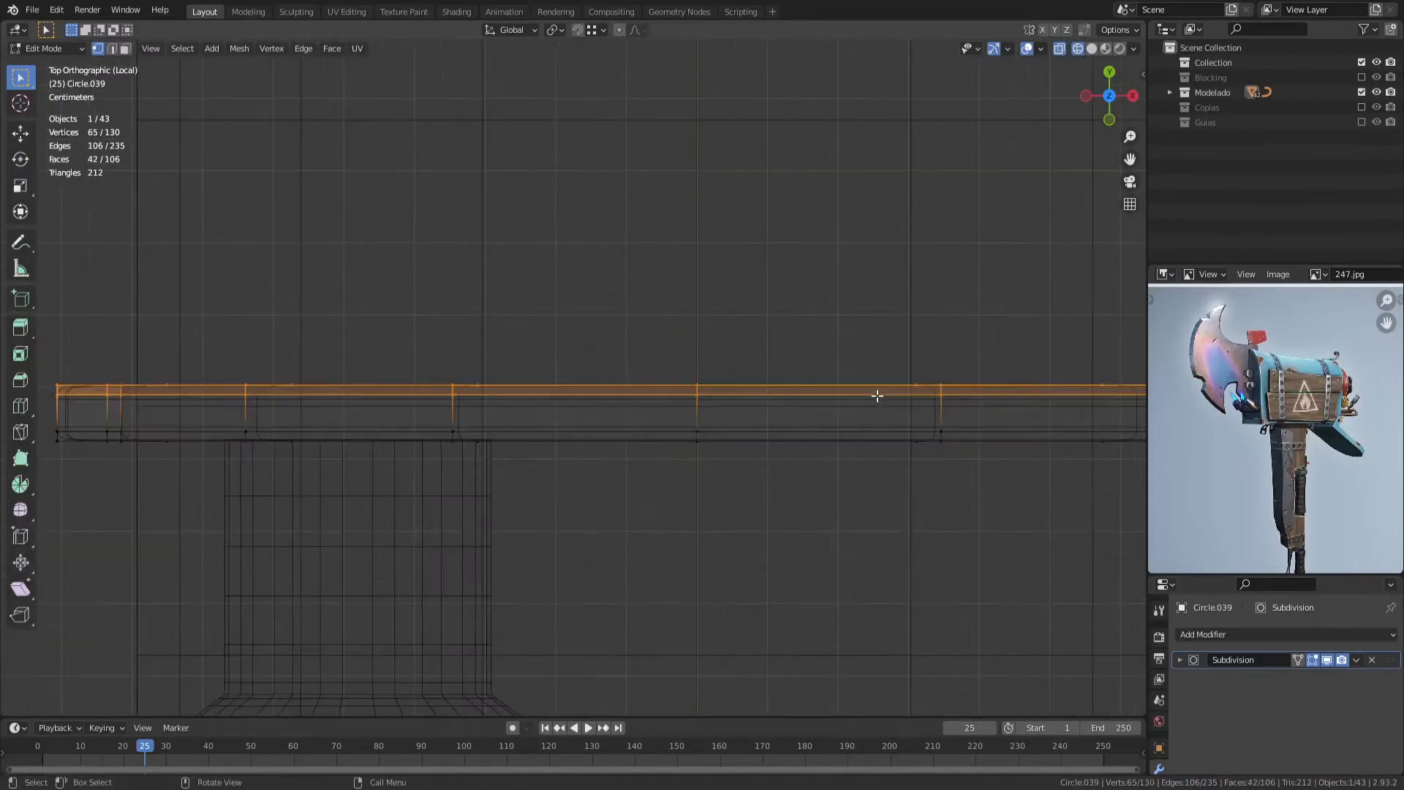
pyautogui.press('ctrl+KP_Add')
pyautogui.press('x')
pyautogui.click(848, 364)
pyautogui.hotkey('shift', 'z')
# Step: Snap the 3D cursor to the rim's inner upper arc in front view and add a 16-vertex circle there
pyautogui.moveTo(571, 359); pyautogui.dragTo(480, 333, button='middle')
pyautogui.press('KP_1')
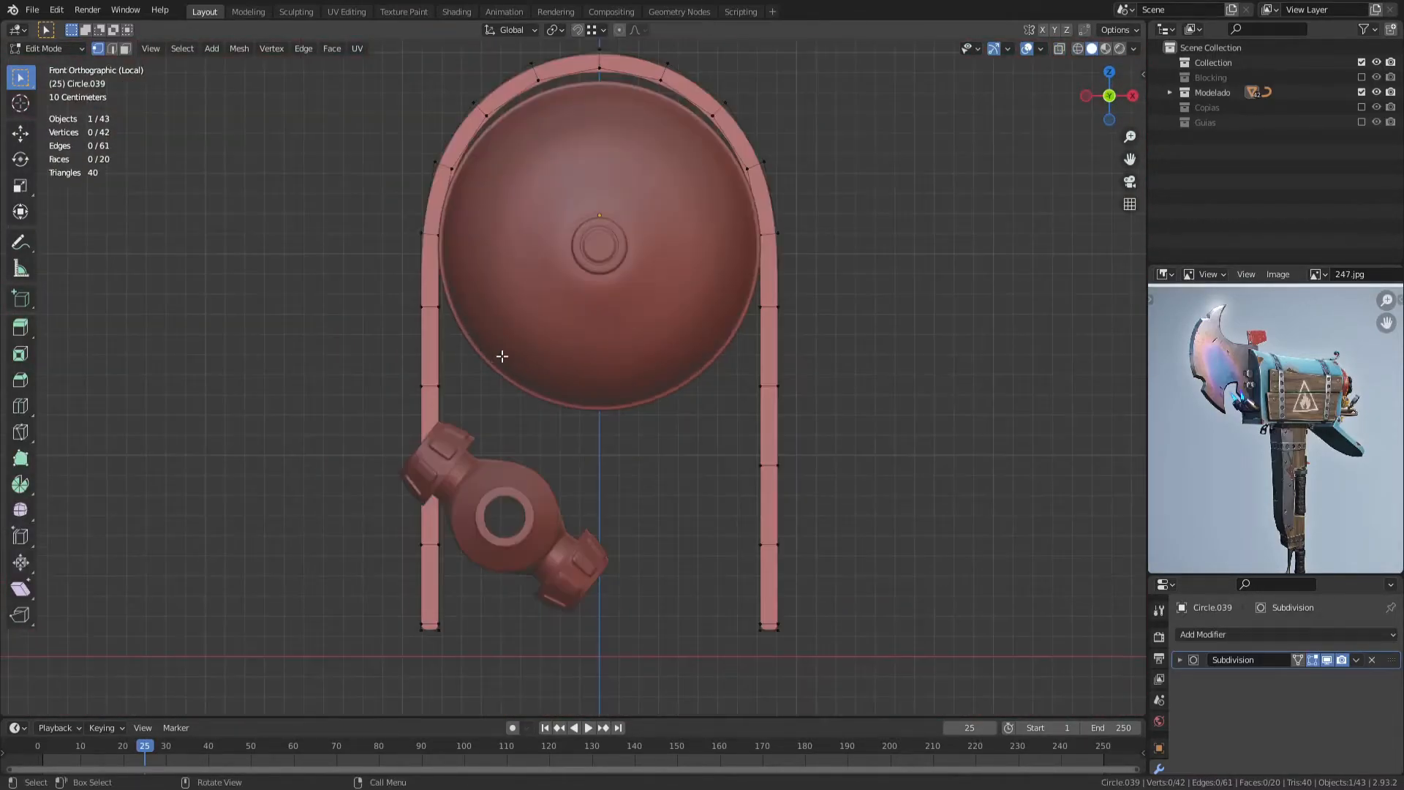
pyautogui.keyDown('ctrl'); pyautogui.click(747, 239); pyautogui.keyUp('ctrl')
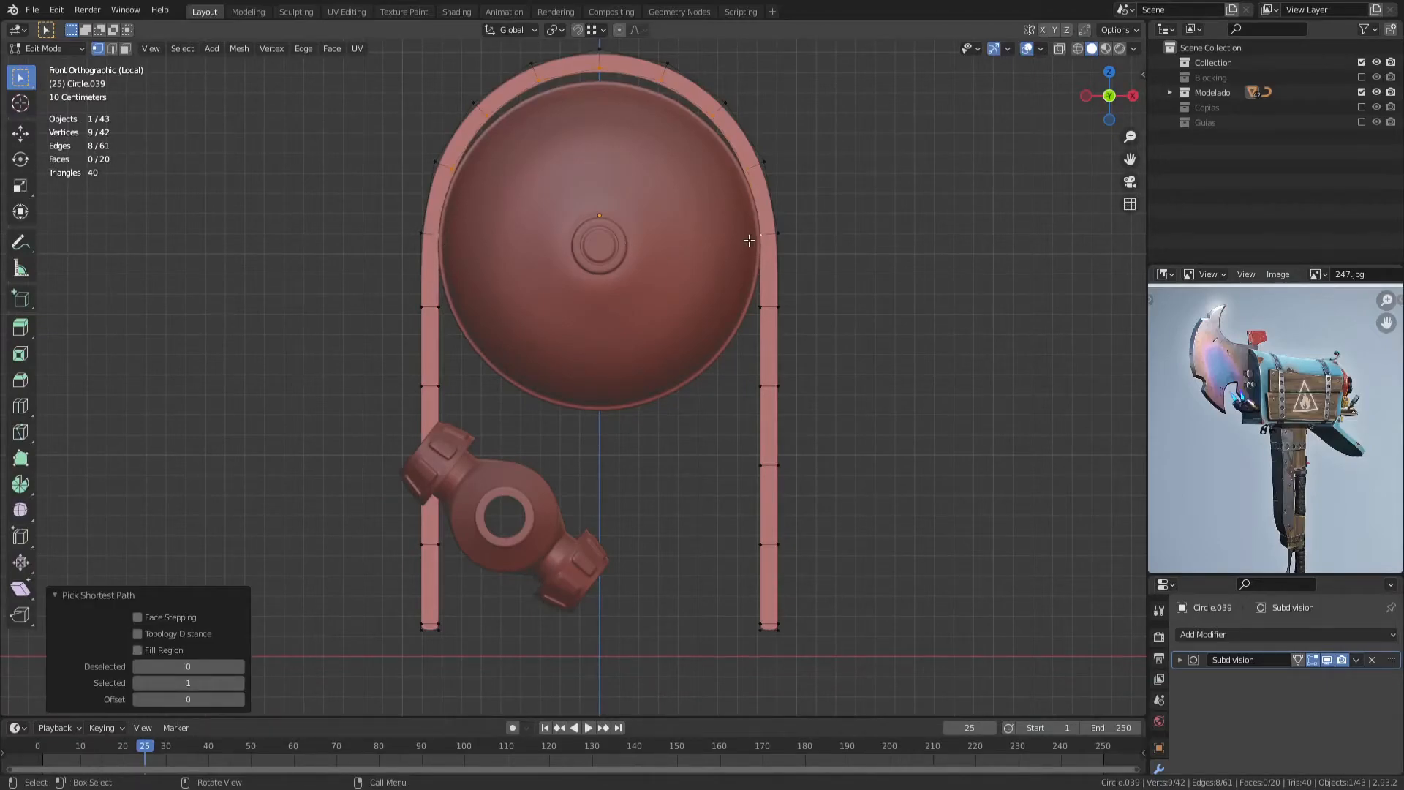
pyautogui.hotkey('shift', 's')
pyautogui.click(652, 367)
pyautogui.hotkey('shift', 'a')
pyautogui.click(621, 305)
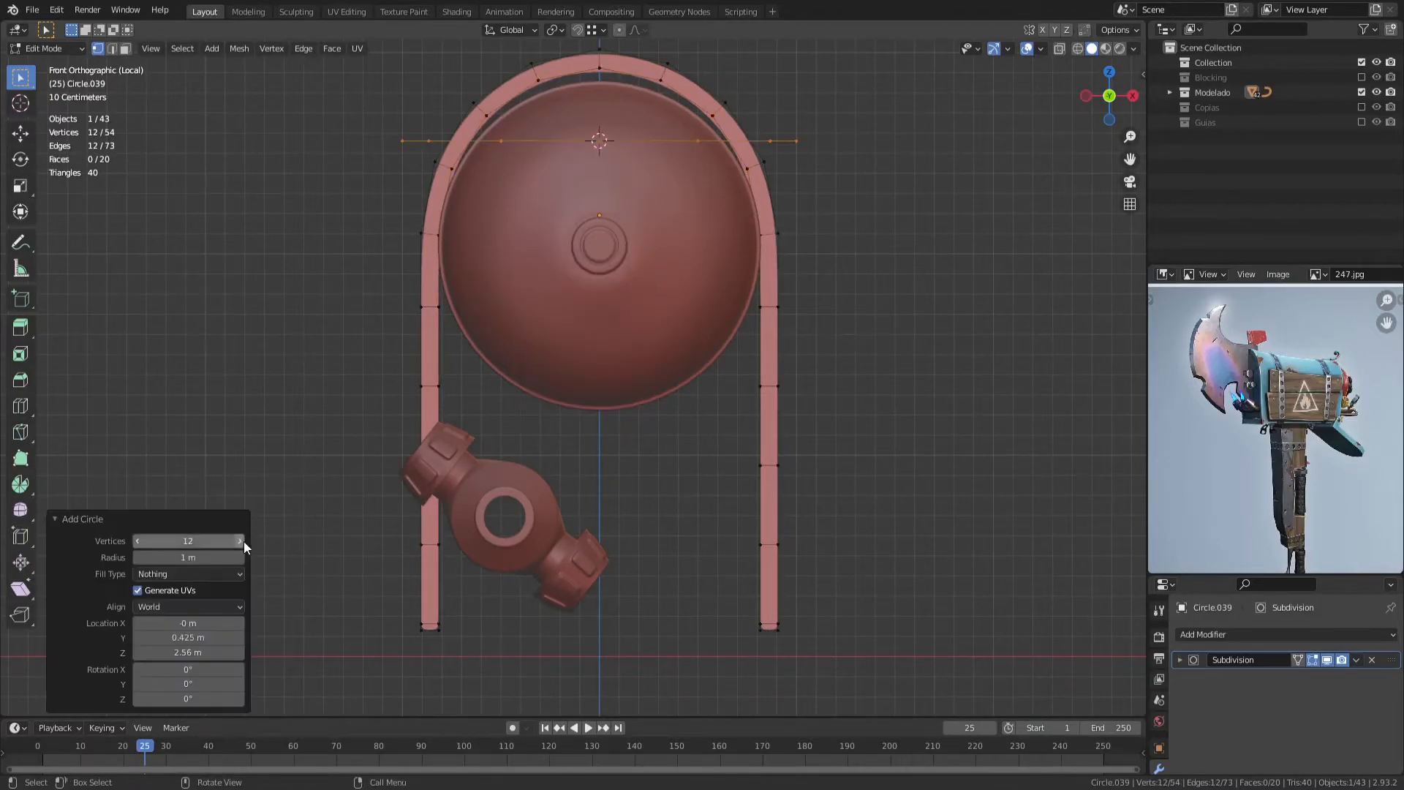
# Step: Scale the circle down to about the domed cap's width and move it along Z to below the rim
pyautogui.press('g')
pyautogui.press('z')
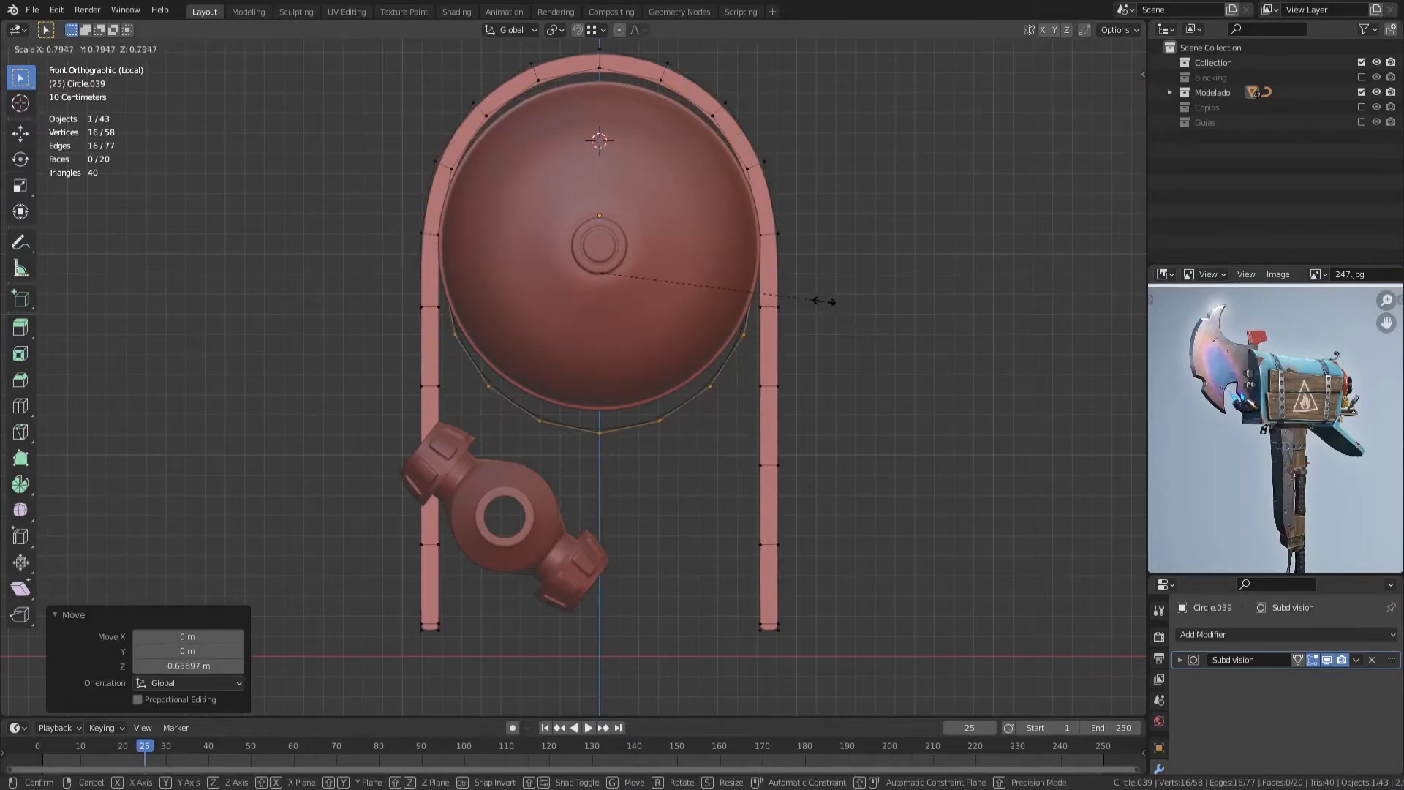
pyautogui.click(613, 110)
pyautogui.press('g')
pyautogui.press('z')
pyautogui.click(593, 457)
pyautogui.keyDown('shift'); pyautogui.moveTo(592, 457); pyautogui.dragTo(615, 251, button='middle'); pyautogui.keyUp('shift')
pyautogui.press('g')
pyautogui.press('z')
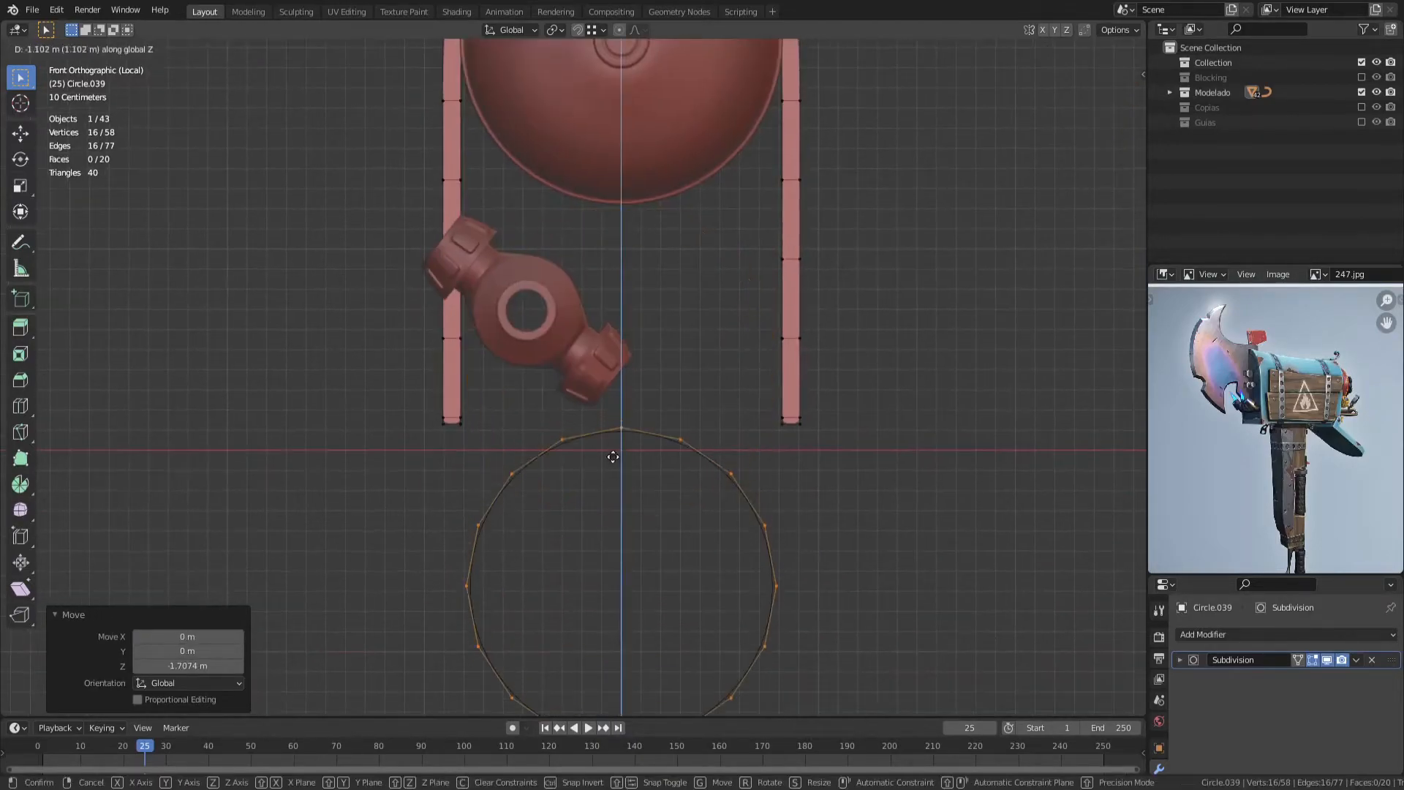
pyautogui.click(614, 458)
# Step: Delete the circle's upper vertices and move the remaining lower arc 2.1268 m up along Z
pyautogui.hotkey('alt', 'a')
pyautogui.press('c')
pyautogui.moveTo(482, 526); pyautogui.dragTo(773, 518)
pyautogui.press('Escape')
pyautogui.press('x')
pyautogui.click(773, 517)
pyautogui.press('l')
pyautogui.press('g')
pyautogui.press('z')
pyautogui.click(729, 120)
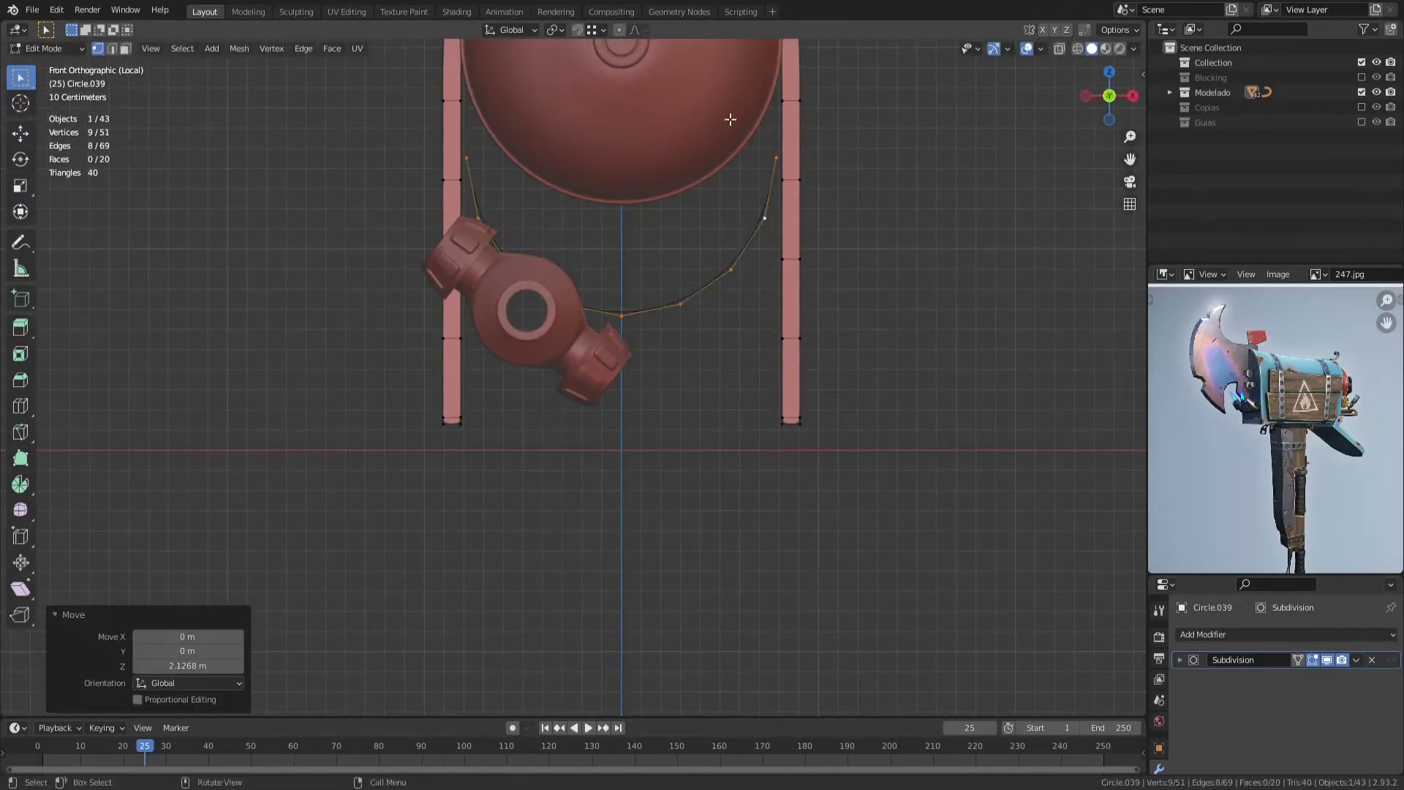
# Step: Move the arc further along Z between the rim's sides and hide the domed cap
pyautogui.keyDown('shift'); pyautogui.moveTo(729, 119); pyautogui.dragTo(705, 311, button='middle'); pyautogui.keyUp('shift')
pyautogui.press('g')
pyautogui.press('z')
pyautogui.keyDown('ctrl'); pyautogui.click(762, 217); pyautogui.keyUp('ctrl')
pyautogui.press('Tab')
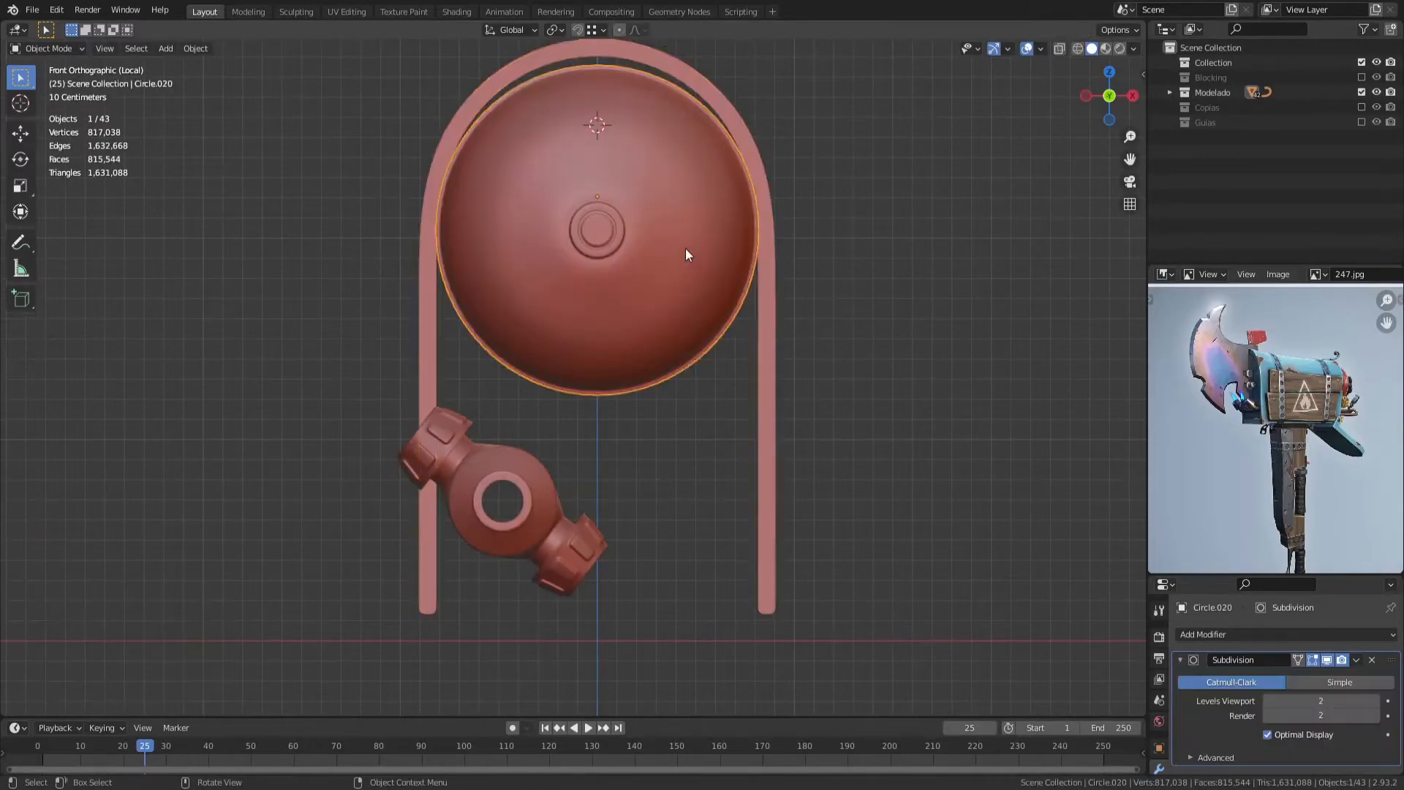
pyautogui.click(686, 248)
pyautogui.press('h')
# Step: Scale the arc up to about 1.014 and shift it along Z so its ends meet the rim's inner vertices
pyautogui.click(759, 222)
pyautogui.press('Tab')
pyautogui.scroll(2, 626, 181)
pyautogui.press('s')
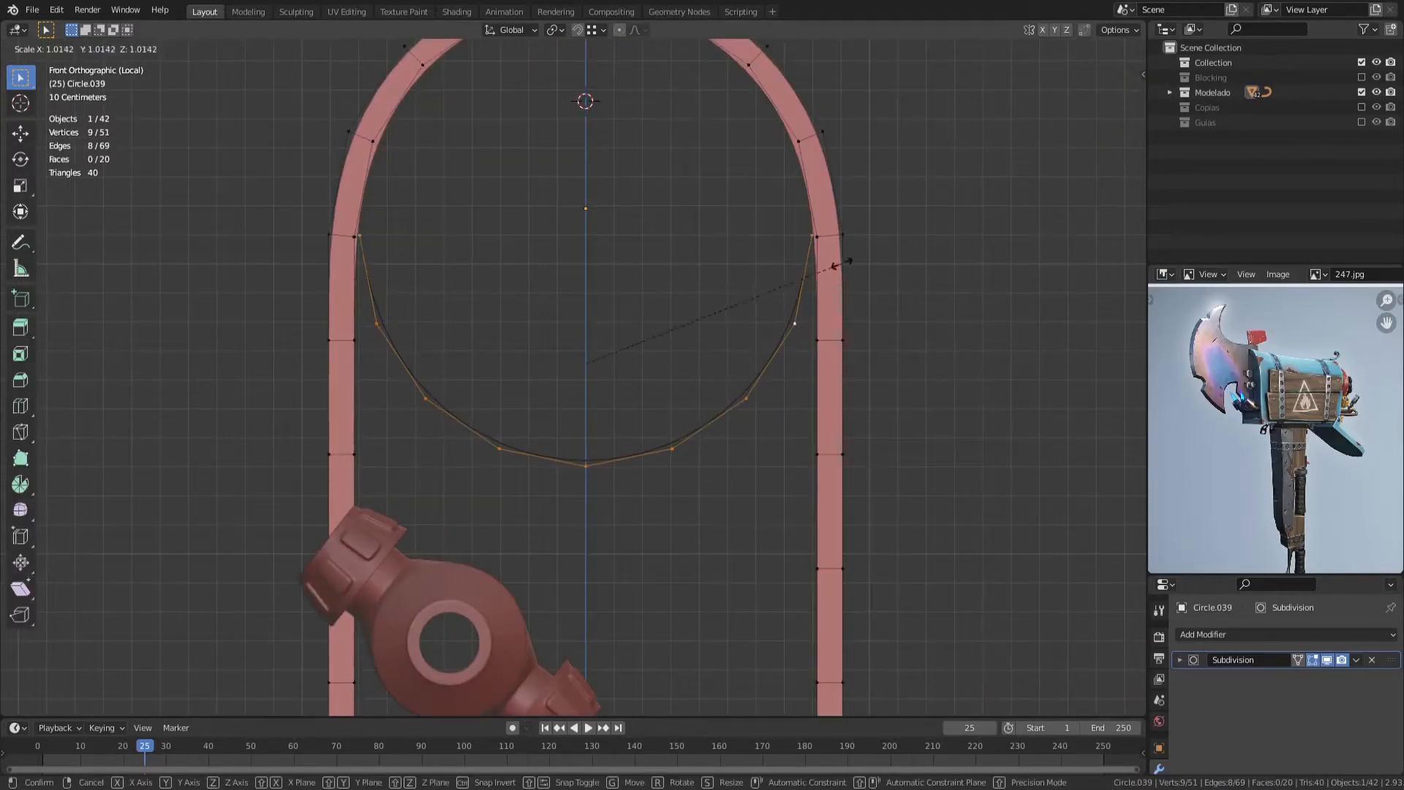
pyautogui.click(849, 260)
pyautogui.press('g')
pyautogui.press('z')
pyautogui.click(821, 238)
# Step: Merge each end vertex of the arc with the adjoining inner rim vertex on both sides
pyautogui.scroll(4, 718, 207)
pyautogui.moveTo(902, 240); pyautogui.dragTo(931, 278)
pyautogui.rightClick(909, 271)
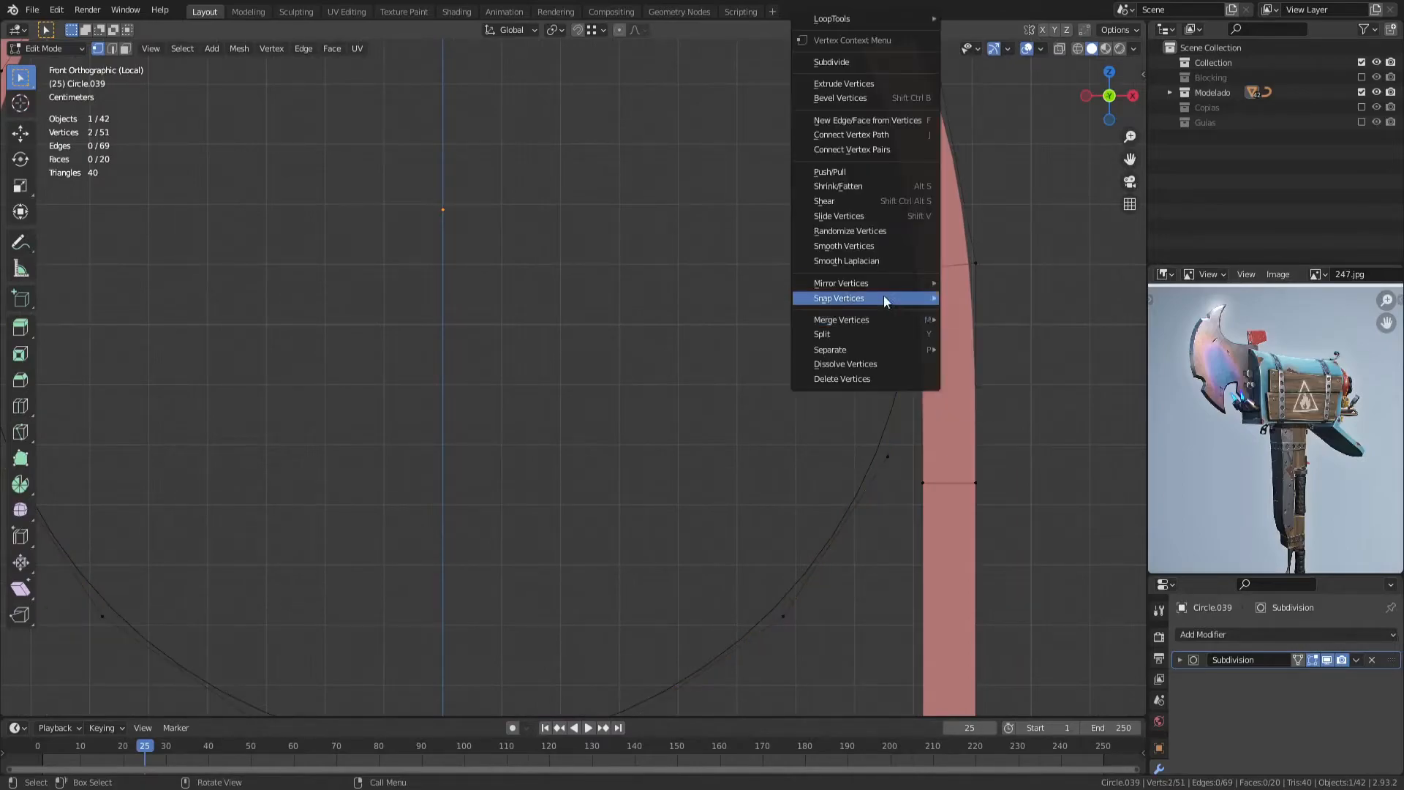
pyautogui.click(971, 383)
pyautogui.keyDown('shift'); pyautogui.moveTo(971, 383); pyautogui.dragTo(310, 246, button='middle'); pyautogui.keyUp('shift')
pyautogui.scroll(-3, 373, 260)
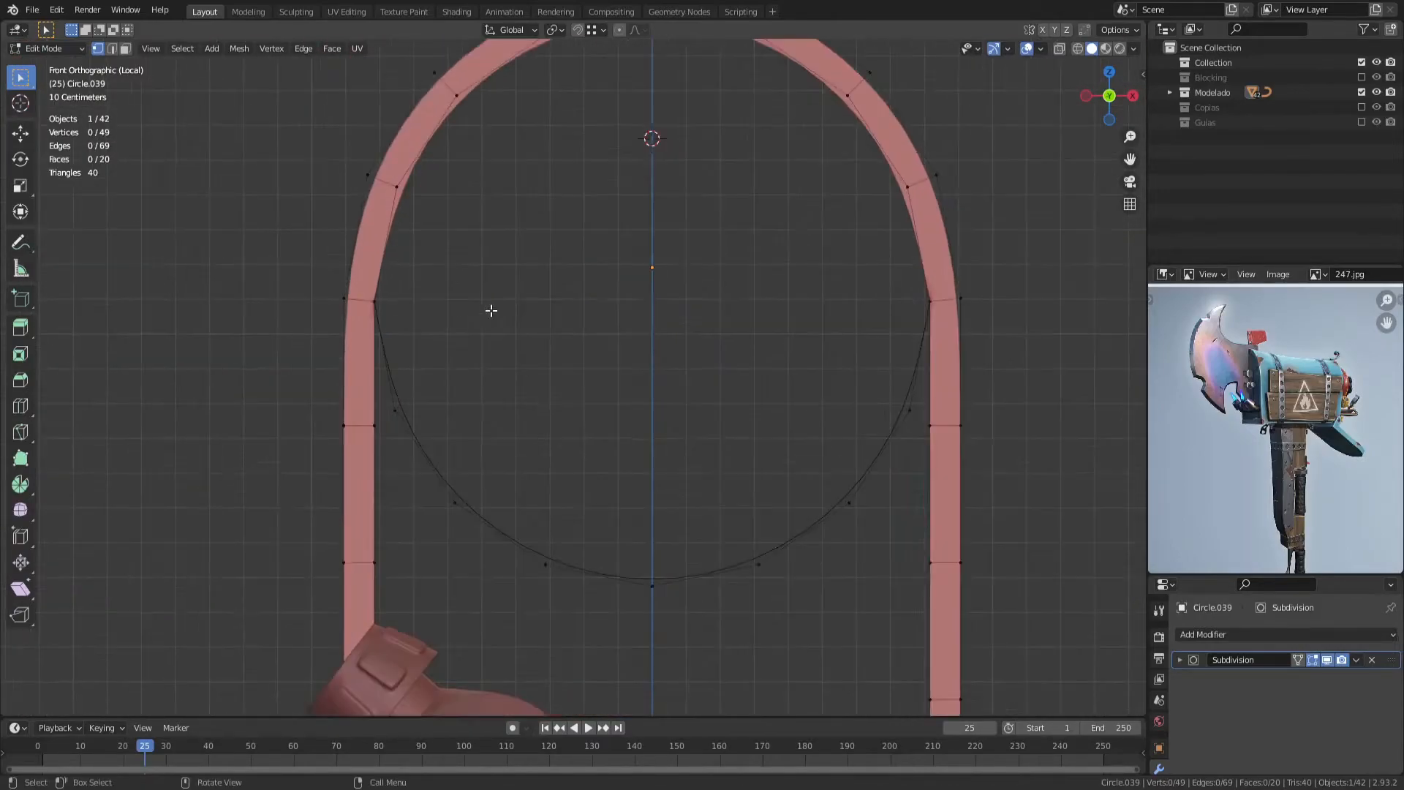
# Step: Duplicate the arc without its end vertices and move the copy slightly down along Z
pyautogui.hotkey('alt', 'a')
pyautogui.hotkey('shift', 'd')
pyautogui.rightClick(903, 359)
pyautogui.press('g')
pyautogui.press('z')
pyautogui.click(909, 394)
# Step: Connect the arc copy's ends to the frame's side rims and fill the band between the two arcs with faces
pyautogui.click(904, 366)
pyautogui.keyDown('shift'); pyautogui.click(921, 349); pyautogui.keyUp('shift')
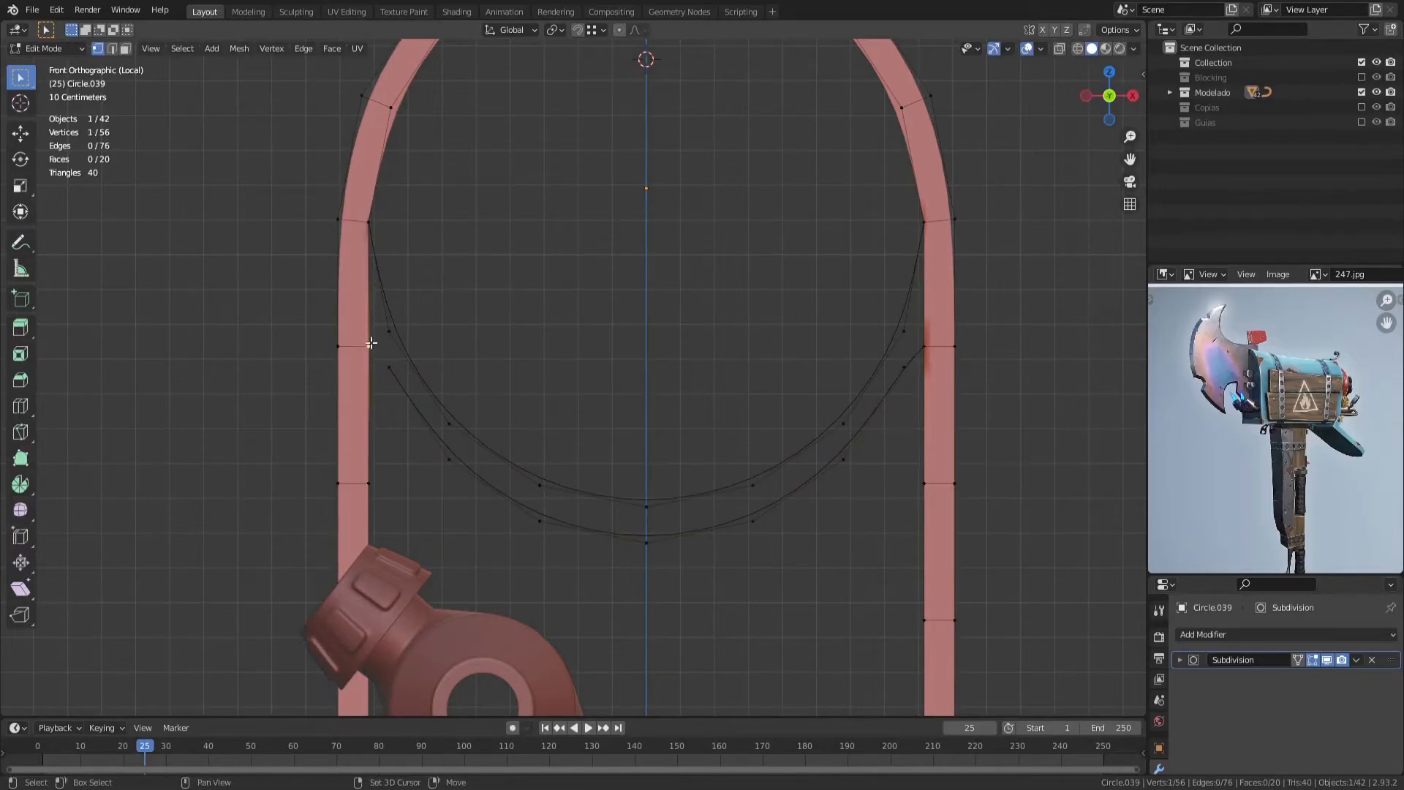
pyautogui.click(392, 360)
pyautogui.press('f')
pyautogui.press('f')
pyautogui.press('f')
pyautogui.press('f')
pyautogui.press('f')
pyautogui.press('f')
pyautogui.press('f')
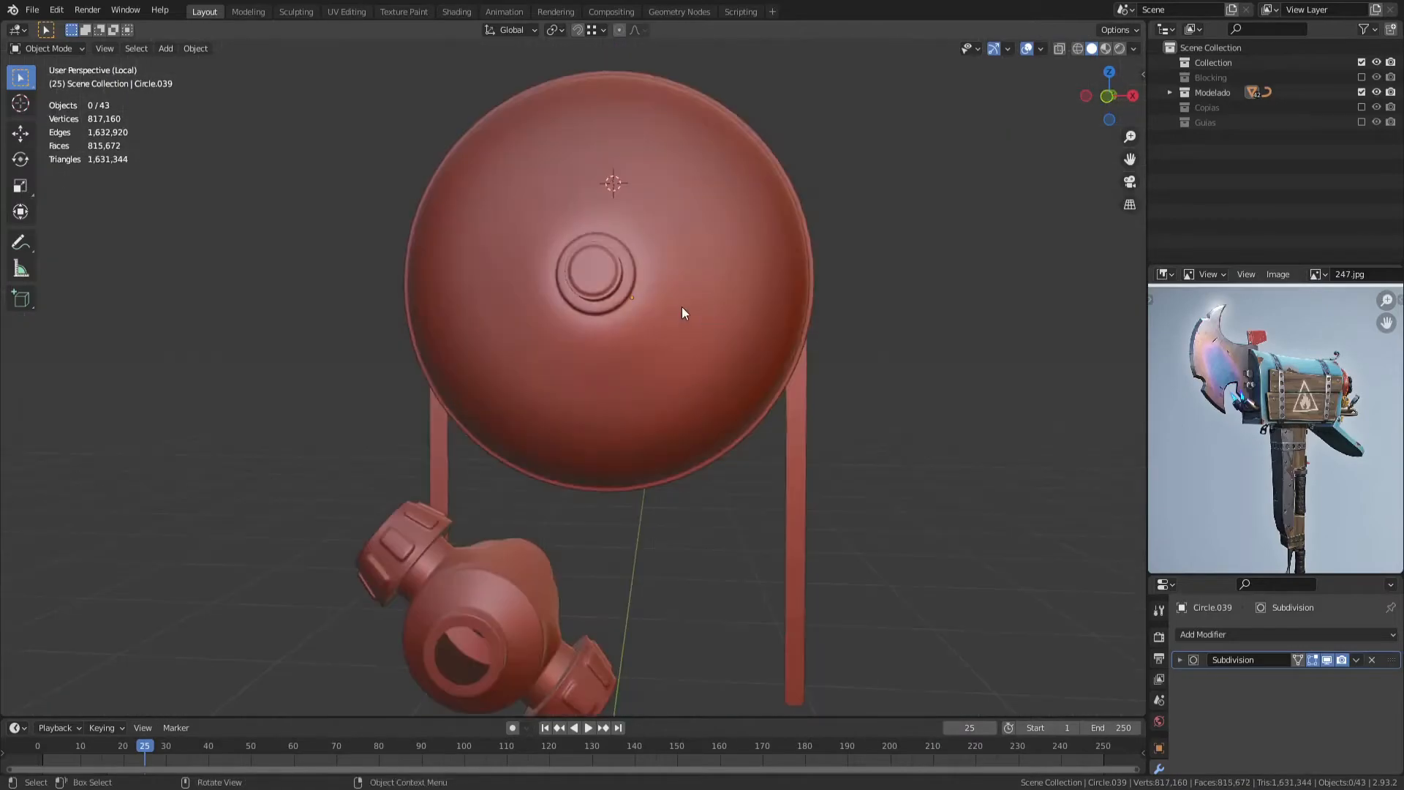
# Step: Move the domed cap up about 0.064 m along Z
pyautogui.moveTo(682, 309); pyautogui.dragTo(630, 299, button='middle')
pyautogui.press('g')
pyautogui.press('z')
pyautogui.click(717, 315)
# Step: Scale the domed cap up and nudge it along Z in wireframe front view to fit the frame's round opening
pyautogui.press('KP_1')
pyautogui.hotkey('shift', 'z')
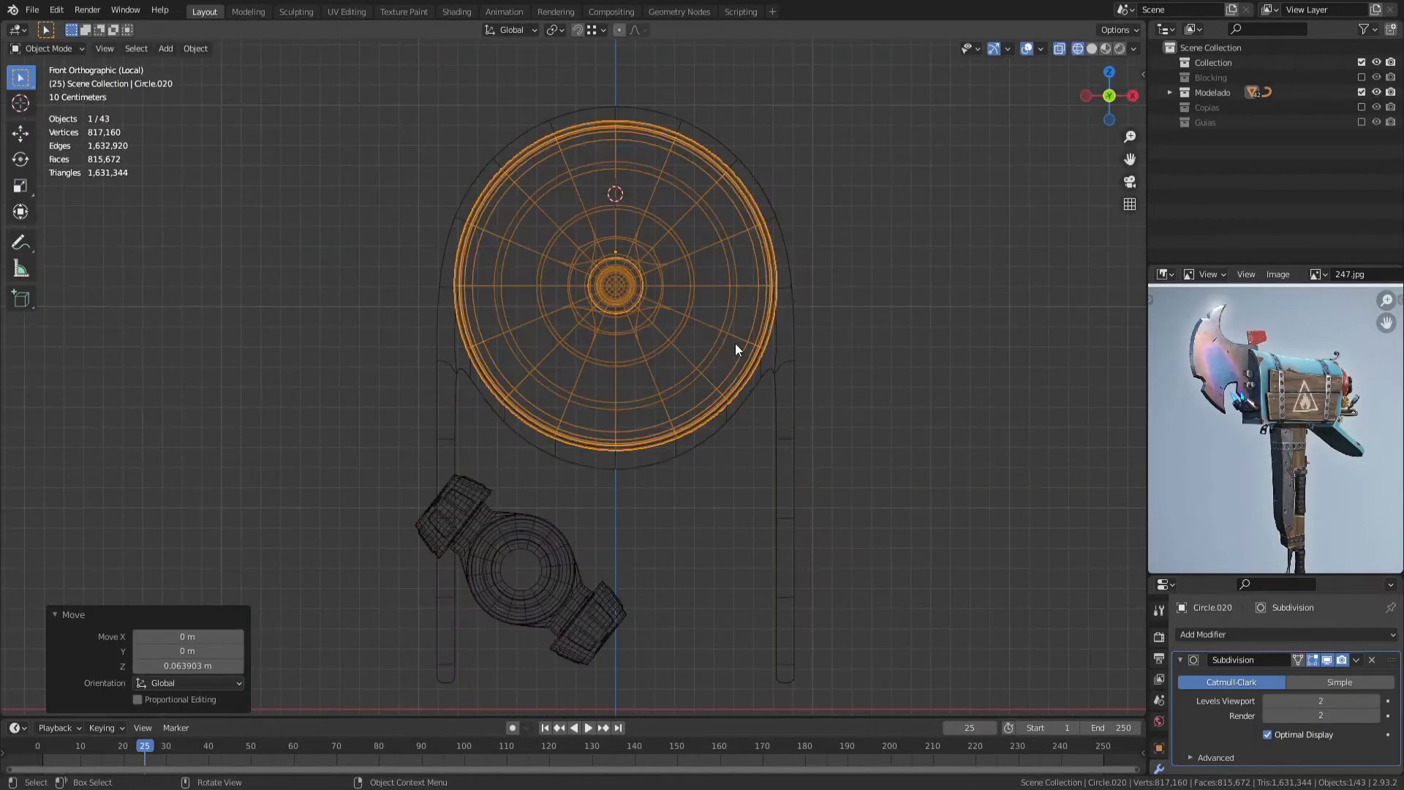
pyautogui.press('s')
pyautogui.click(794, 359)
pyautogui.press('g')
pyautogui.press('z')
pyautogui.click(795, 358)
pyautogui.press('s')
pyautogui.click(794, 357)
pyautogui.hotkey('shift', 'z')
# Step: Open the pipe fitting's mesh for editing and try to snap the 3D cursor to the edge loop of its open end
pyautogui.click(585, 500)
pyautogui.keyDown('shift'); pyautogui.moveTo(585, 499); pyautogui.dragTo(661, 368, button='middle'); pyautogui.keyUp('shift')
pyautogui.scroll(-2, 650, 399)
pyautogui.moveTo(639, 427); pyautogui.dragTo(526, 454, button='middle')
pyautogui.click(585, 455)
pyautogui.press('Tab')
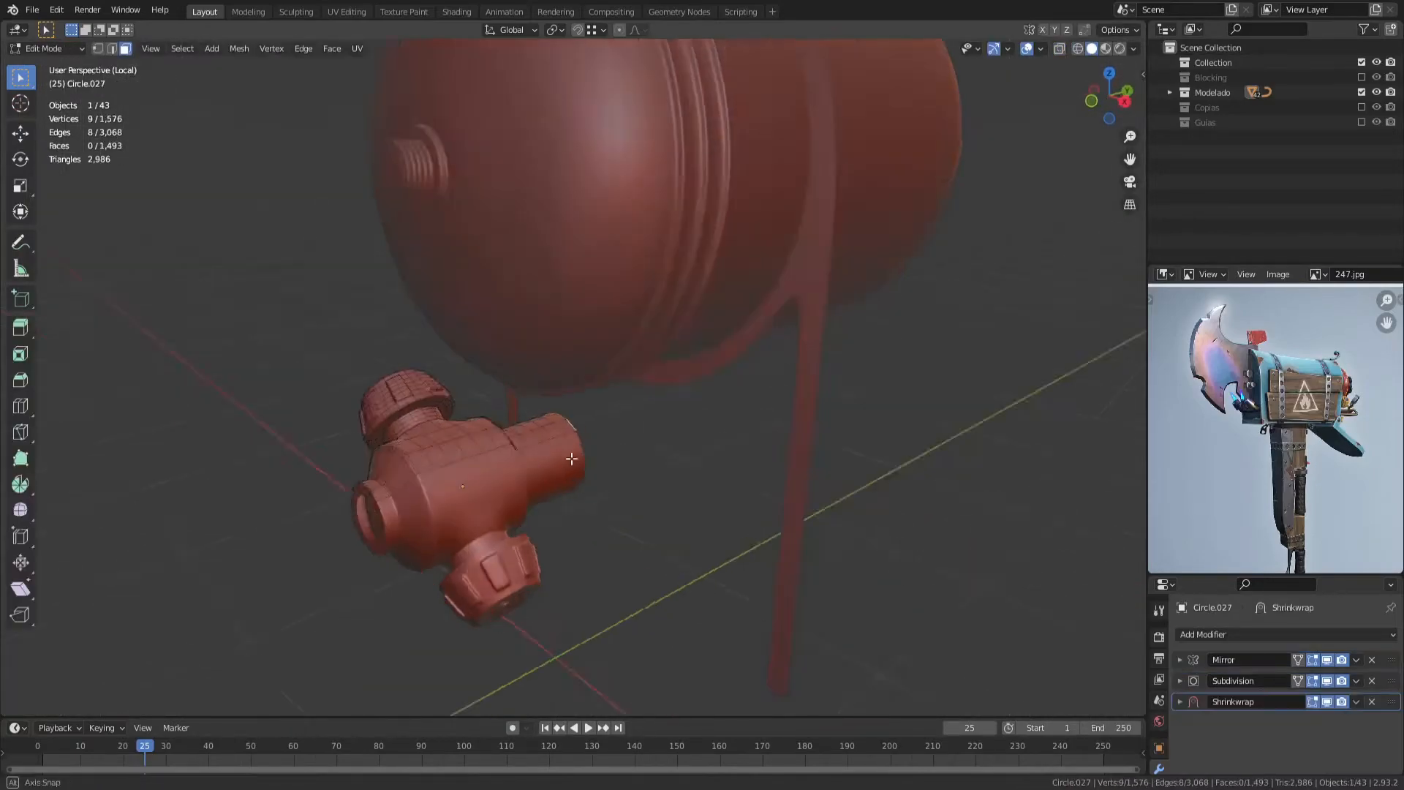
pyautogui.press('2')
pyautogui.keyDown('alt'); pyautogui.click(465, 448); pyautogui.keyUp('alt')
pyautogui.hotkey('shift', 's')
pyautogui.click(462, 529)
pyautogui.click(1298, 660)
pyautogui.hotkey('shift', 's')
pyautogui.click(520, 603)
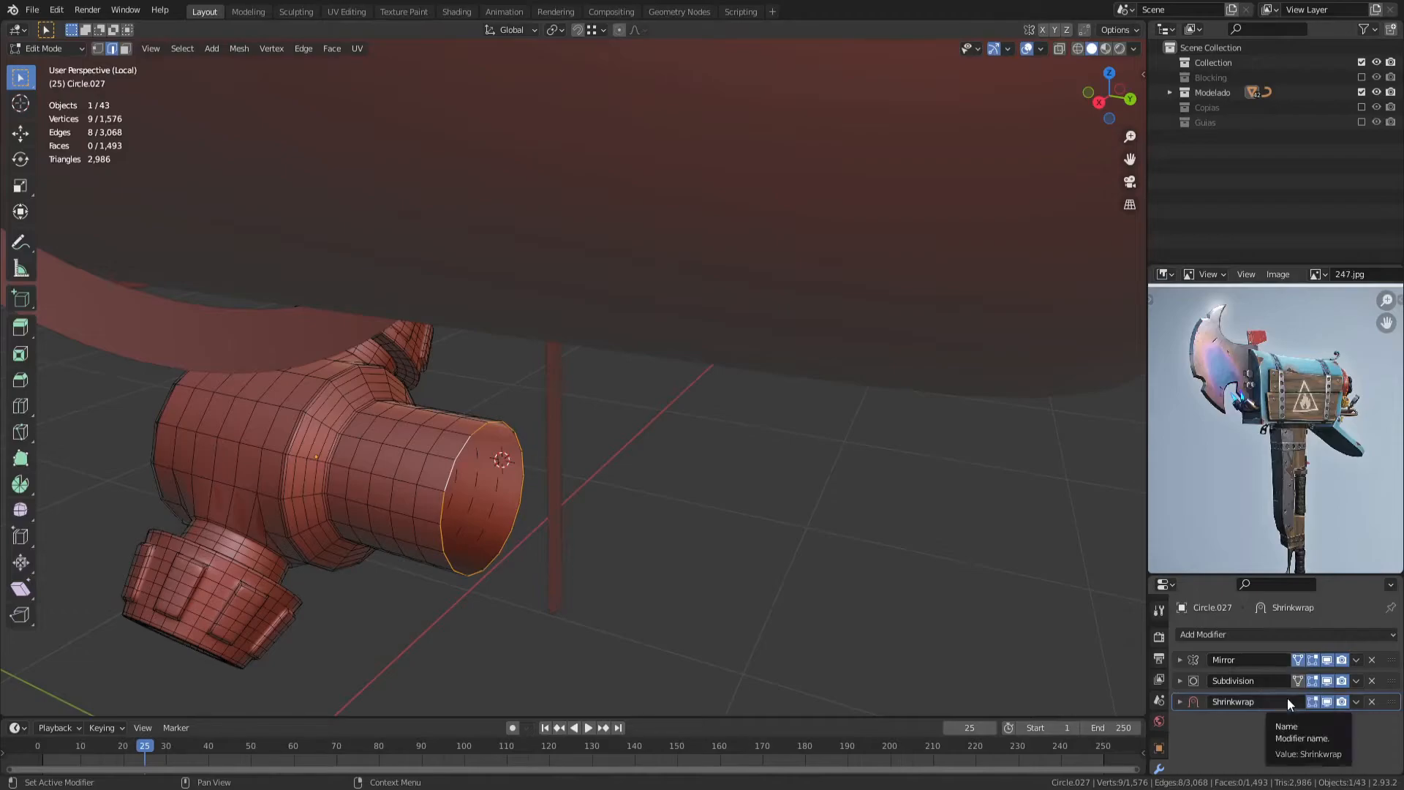
# Step: Snap the 3D cursor to the center of the pipe's open end using two opposite rim vertices
pyautogui.click(1298, 659)
pyautogui.press('1')
pyautogui.click(456, 459)
pyautogui.keyDown('shift'); pyautogui.click(511, 529); pyautogui.keyUp('shift')
pyautogui.hotkey('shift', 's')
pyautogui.click(456, 452)
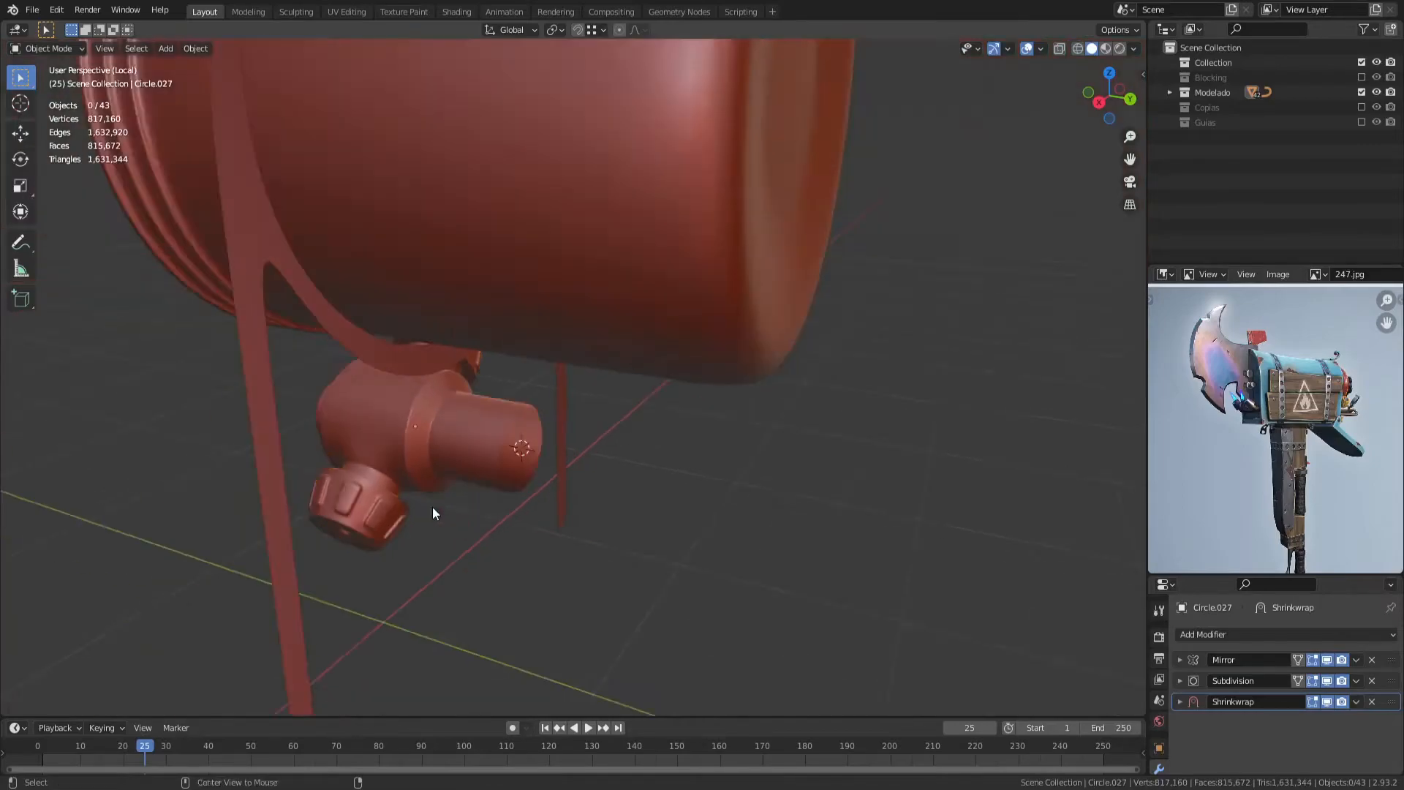
# Step: Add an 8-vertex mesh circle at the 3D cursor in back view, aligned to the view
pyautogui.moveTo(433, 506); pyautogui.dragTo(610, 473, button='middle')
pyautogui.press('ctrl+KP_1')
pyautogui.hotkey('shift', 'a')
pyautogui.moveTo(600, 476)
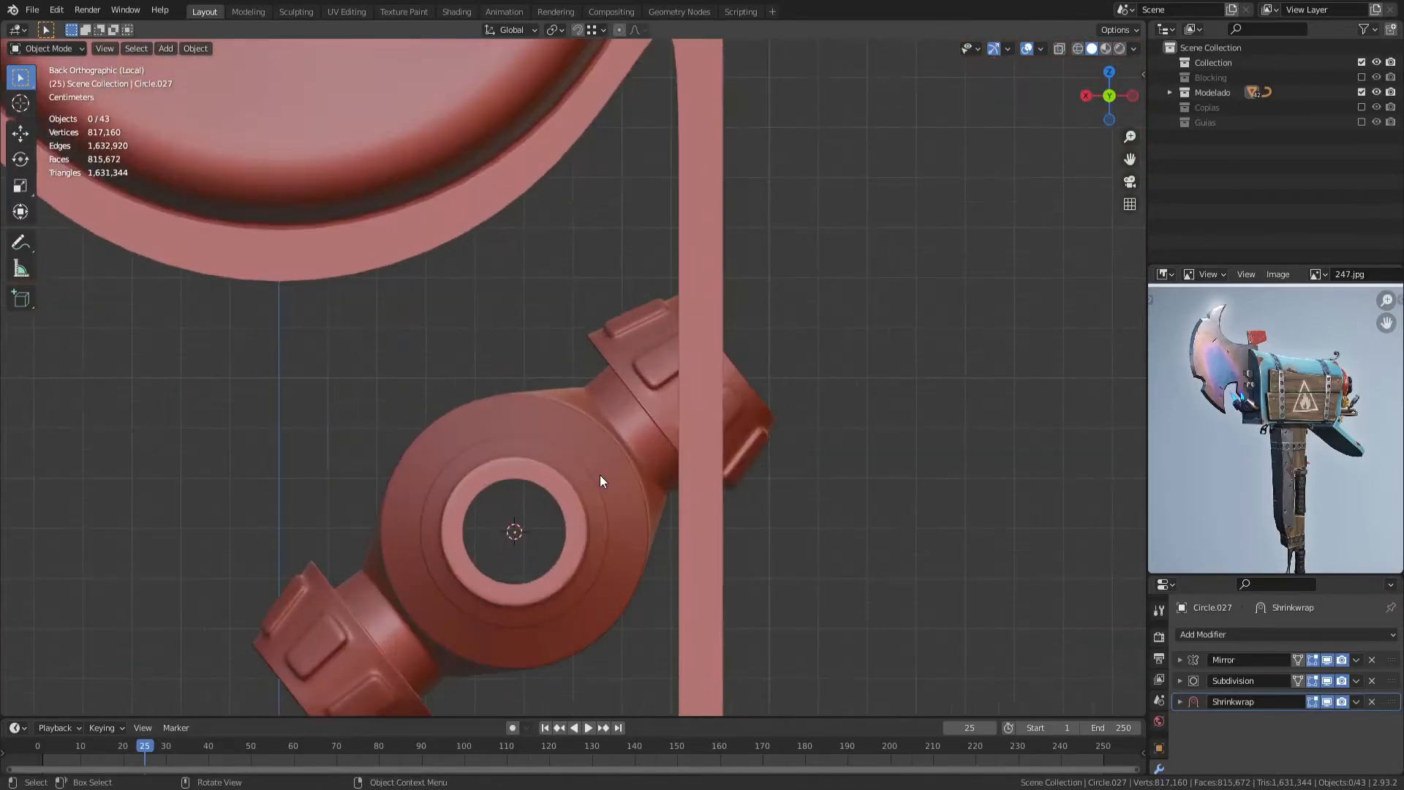
pyautogui.click(642, 506)
pyautogui.click(164, 606)
pyautogui.click(164, 657)
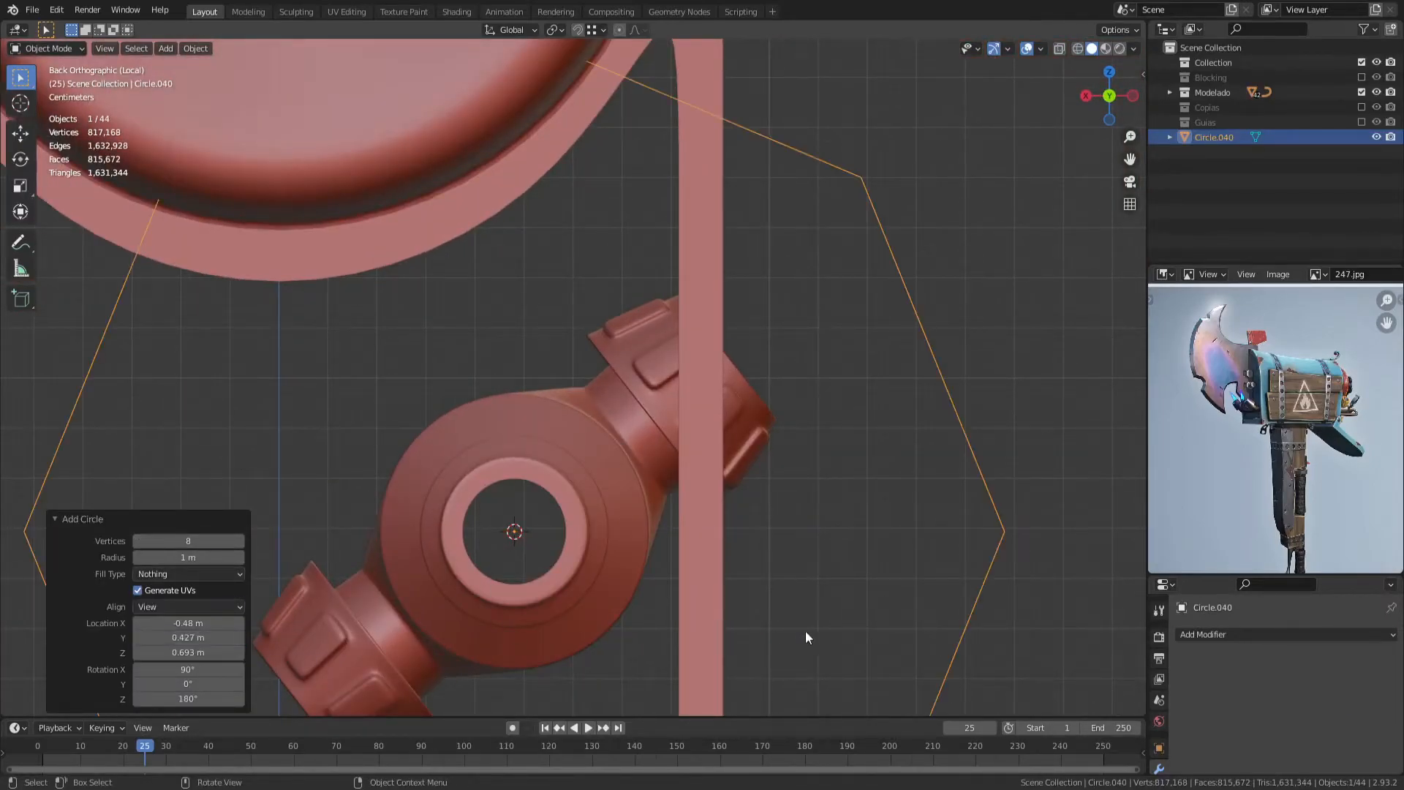
# Step: Scale the circle down to the pipe's end and extrude it into a flat octagonal ring
pyautogui.press('Tab')
pyautogui.press('s')
pyautogui.click(587, 545)
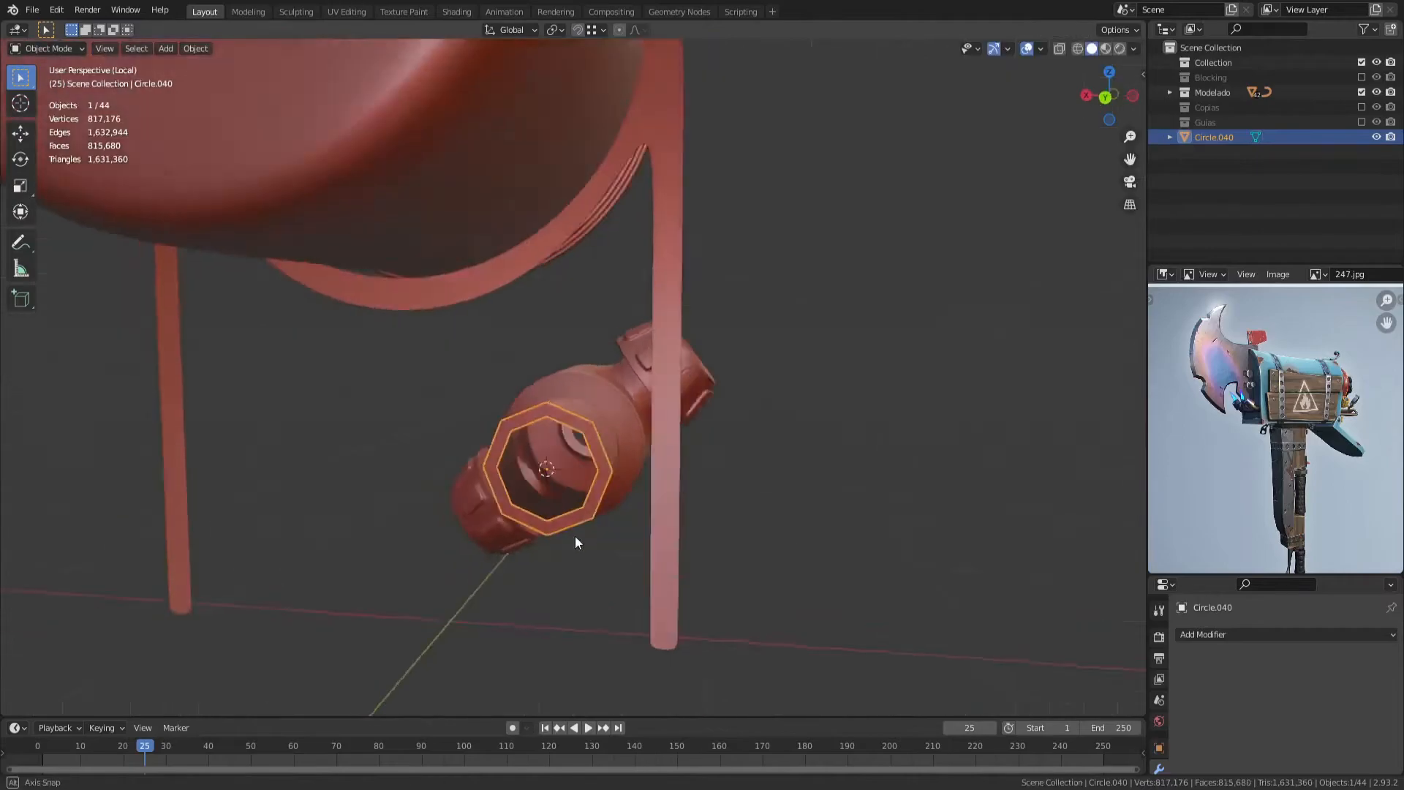
# Step: Join the octagonal ring to the arched frame and open the combined mesh for editing
pyautogui.moveTo(584, 532); pyautogui.dragTo(599, 477, button='middle')
pyautogui.click(661, 392)
pyautogui.press('Tab')
pyautogui.moveTo(661, 393); pyautogui.dragTo(711, 447, button='middle')
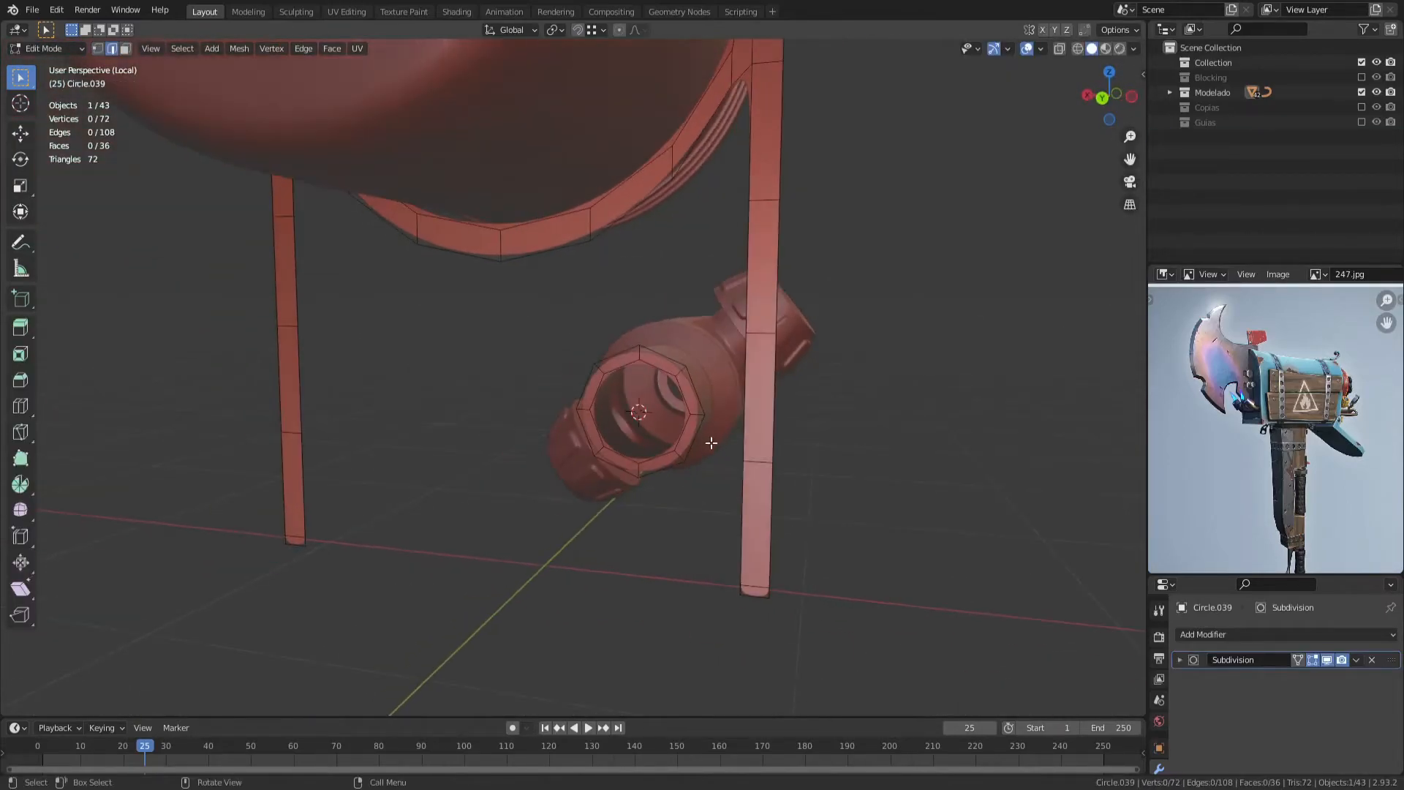
# Step: Fill the gap between the octagonal ring and the nearest frame leg with faces
pyautogui.click(721, 426)
pyautogui.press('f')
pyautogui.hotkey('alt', 'a')
pyautogui.moveTo(585, 512); pyautogui.dragTo(643, 514, button='middle')
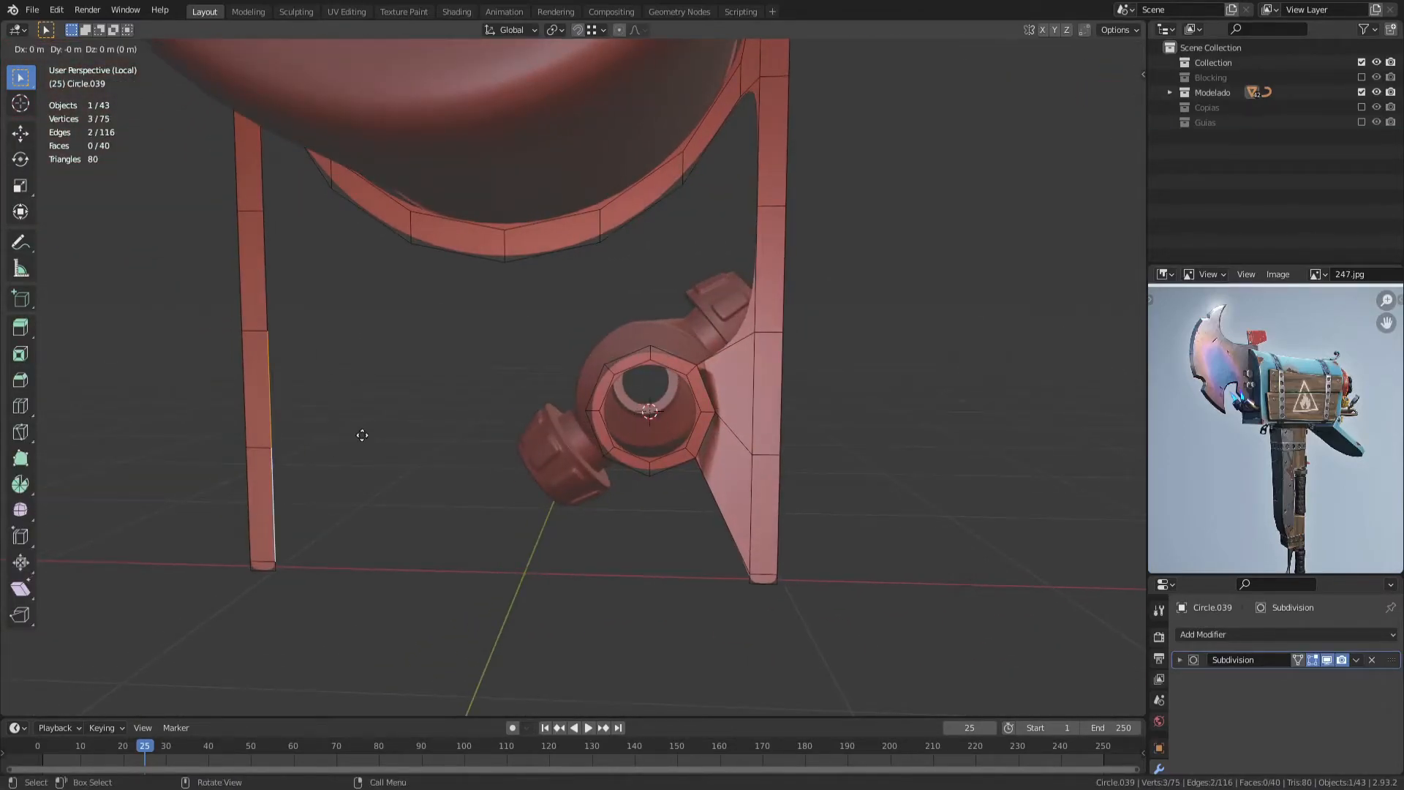
# Step: Extrude the opposite leg's lower inner edges twice along X toward the ring and fill faces across to it
pyautogui.press('x')
pyautogui.click(492, 448)
pyautogui.press('e')
pyautogui.press('x')
pyautogui.click(587, 439)
pyautogui.click(595, 388)
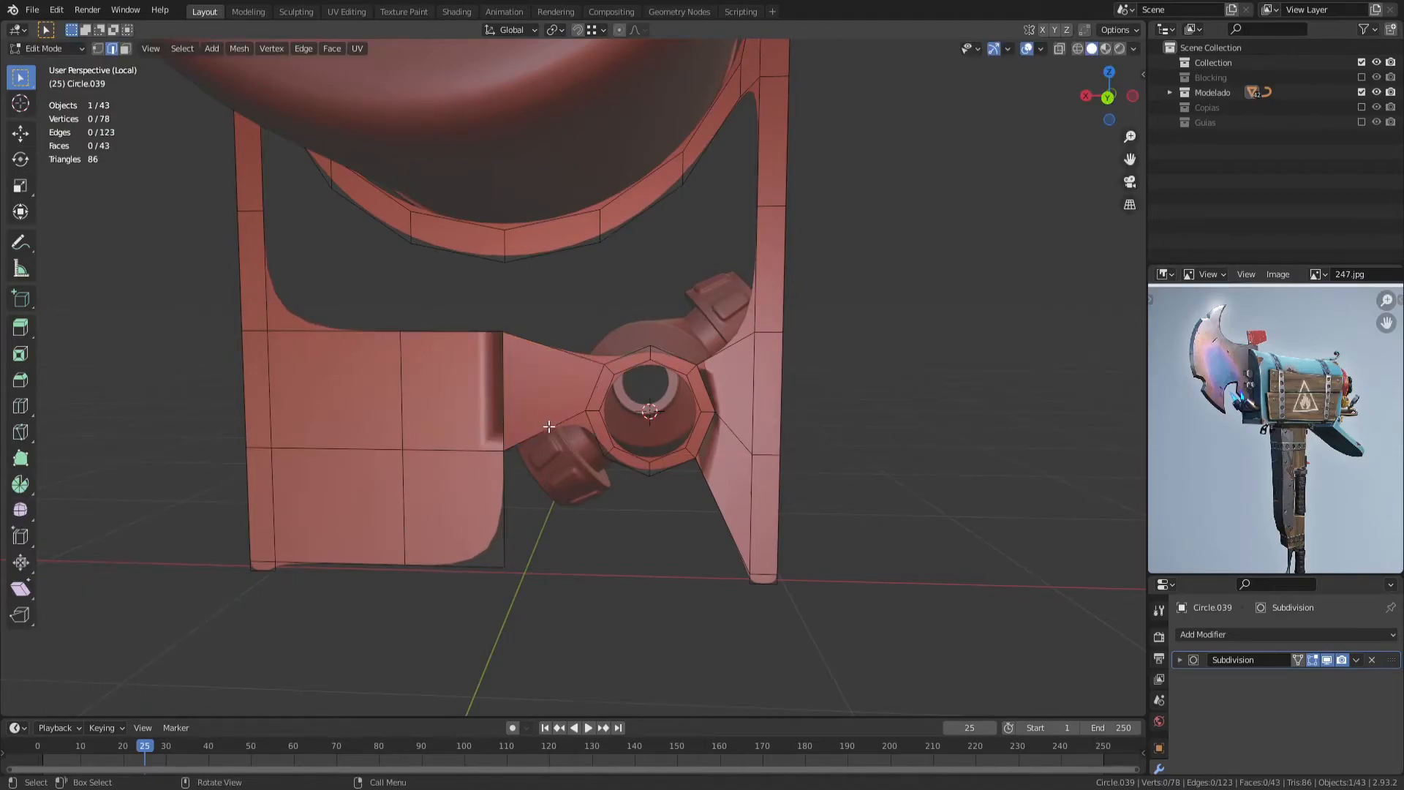
# Step: Extrude the ring's lower vertices down along Z and fill the area beneath the ring to the panel's bottom edge
pyautogui.press('e')
pyautogui.press('z')
pyautogui.click(662, 502)
pyautogui.keyDown('shift'); pyautogui.click(696, 459); pyautogui.keyUp('shift')
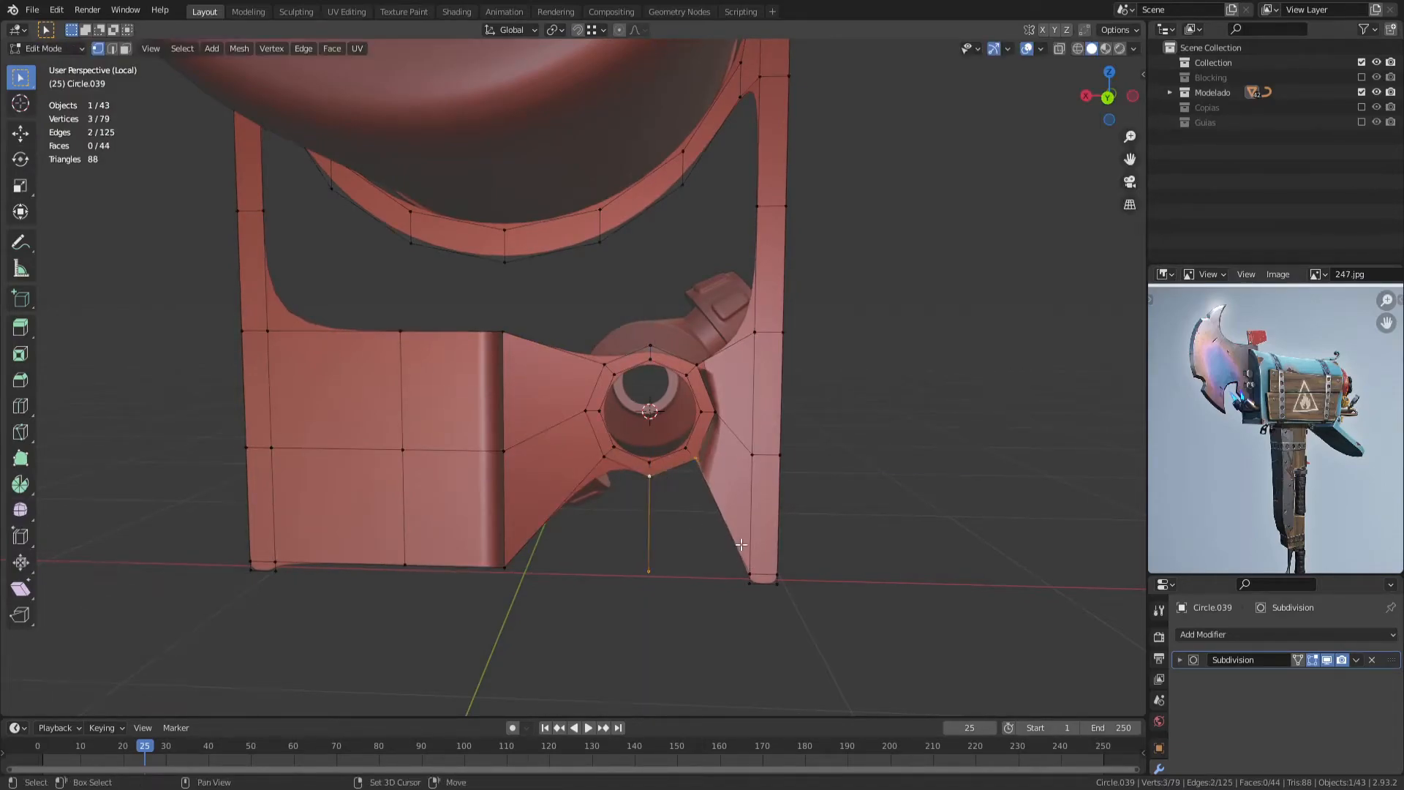
pyautogui.press('e')
pyautogui.press('z')
pyautogui.click(752, 586)
pyautogui.click(387, 565)
pyautogui.press('f')
# Step: Flatten the isolated panel by scaling all its vertices to 0 along Y
pyautogui.moveTo(622, 497); pyautogui.dragTo(288, 423, button='middle')
pyautogui.press('Tab')
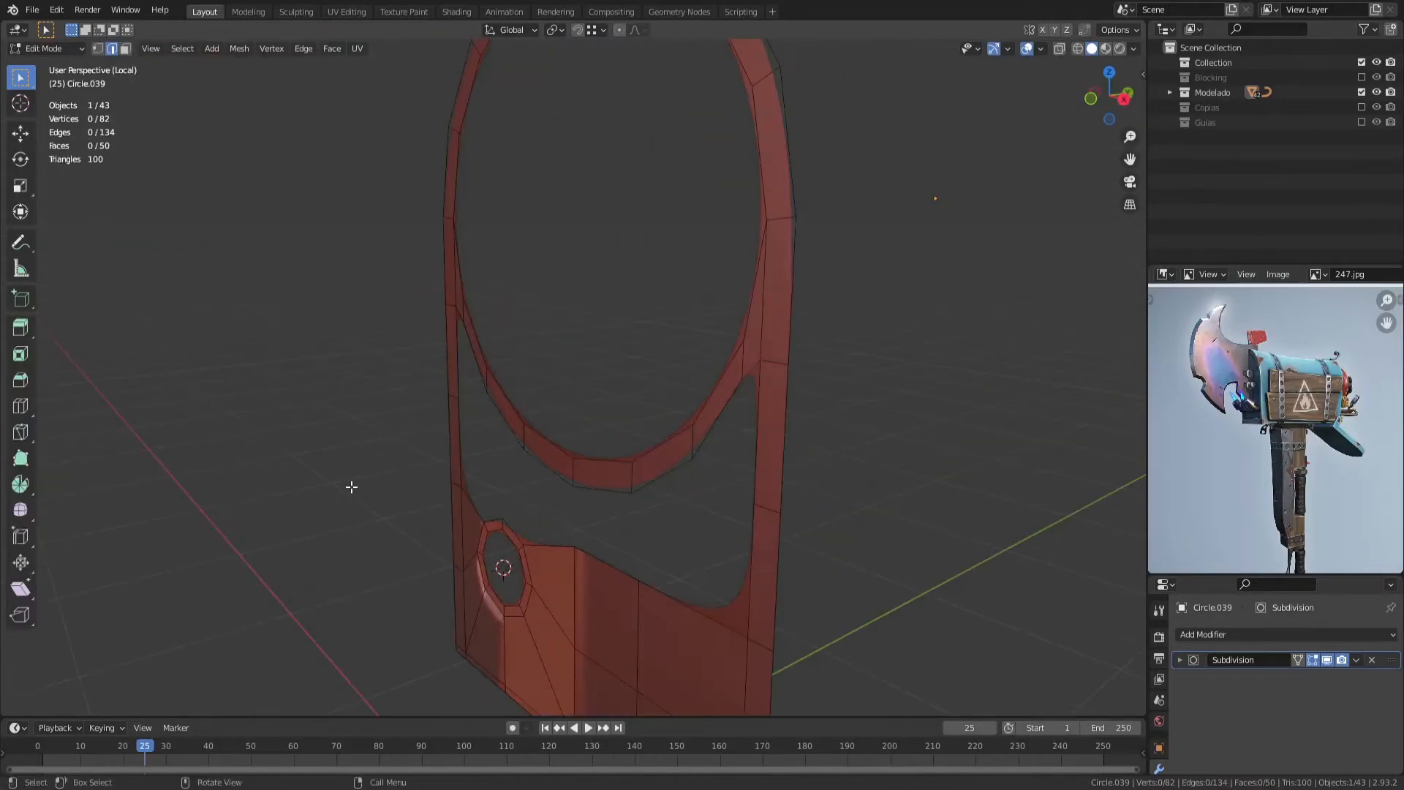
pyautogui.rightClick(339, 456)
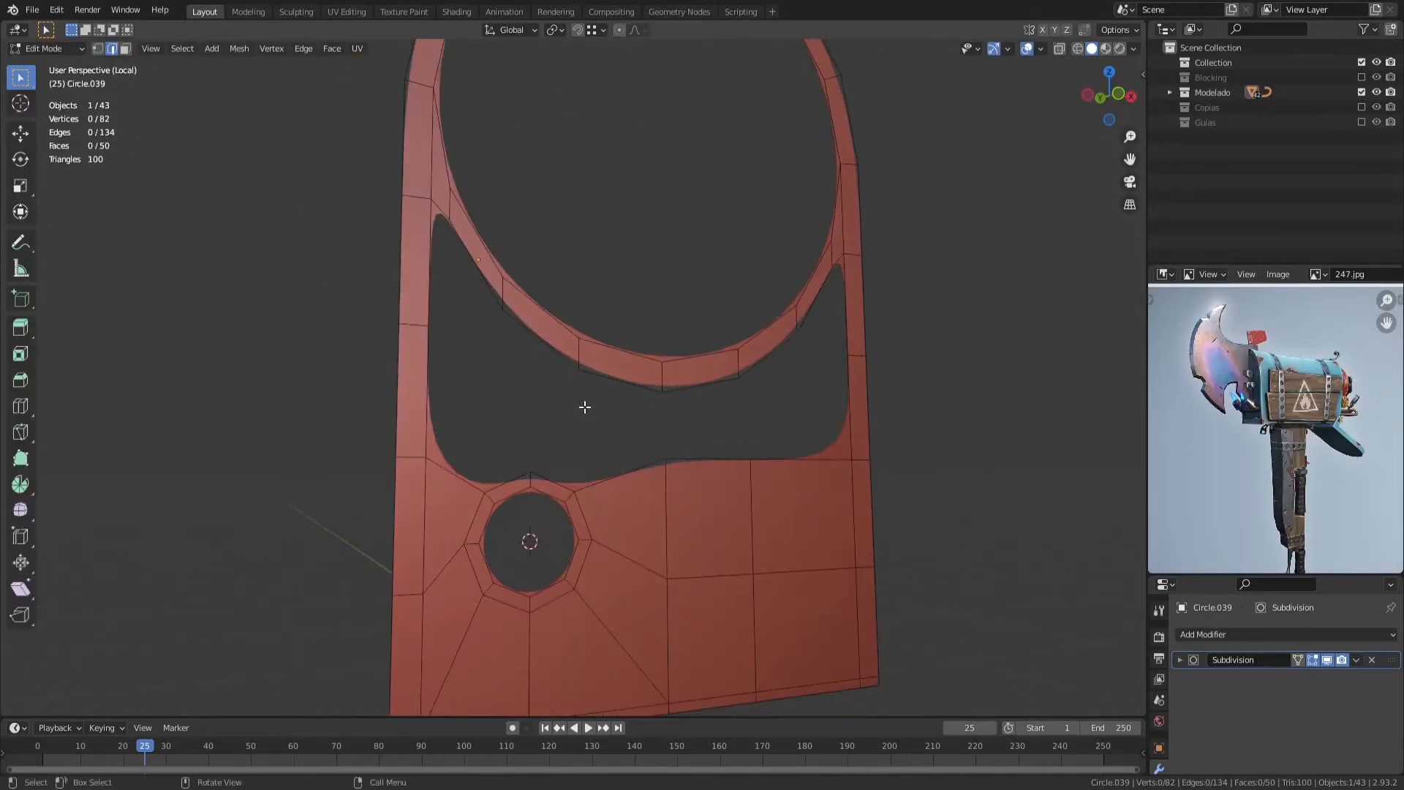
pyautogui.press('KP_7')
pyautogui.scroll(2, 603, 474)
pyautogui.press('Tab')
pyautogui.press('Tab')
pyautogui.press('a')
pyautogui.press('s')
pyautogui.press('y')
pyautogui.press('0')
pyautogui.press('Return')
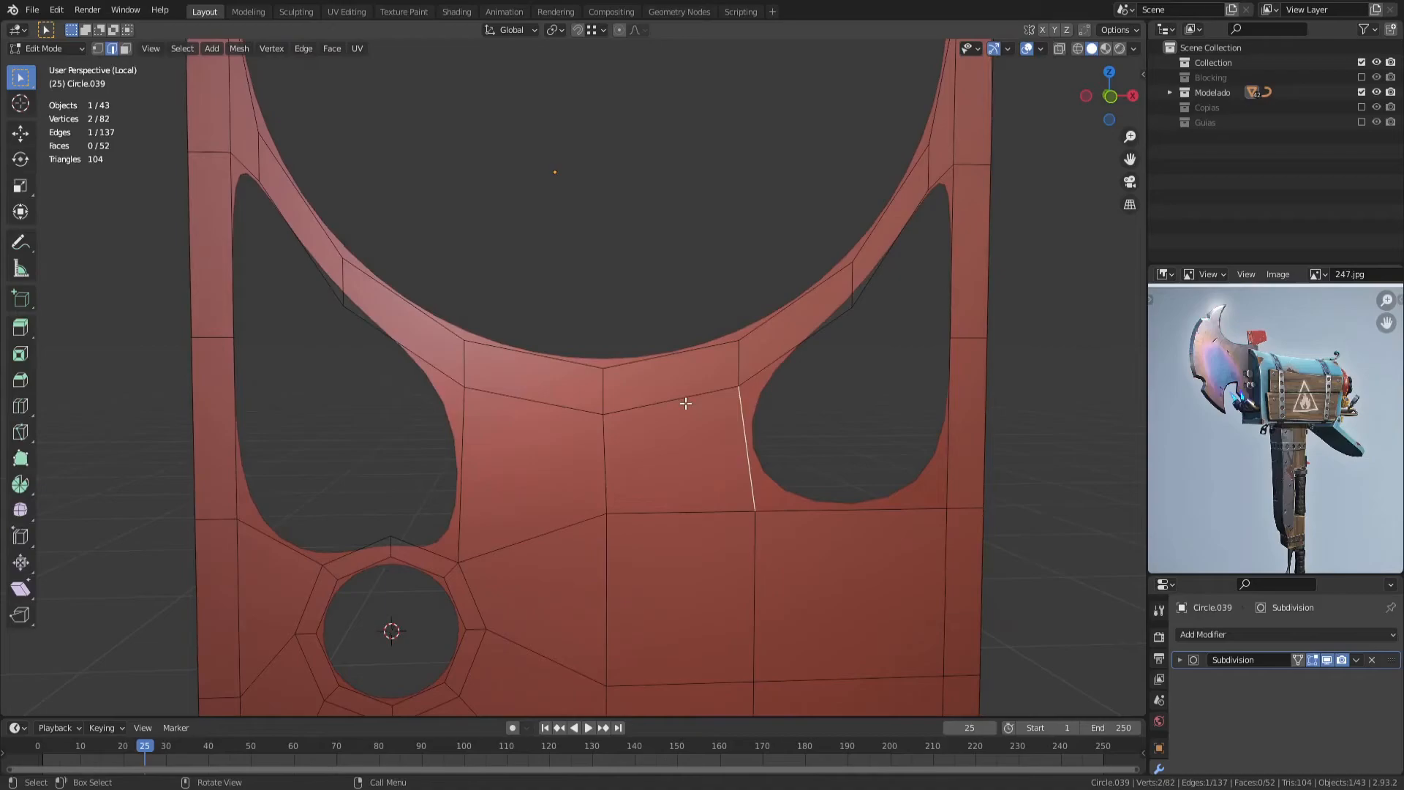
# Step: Fill the upper corner of each opening between the arc and the frame legs with a face
pyautogui.click(946, 171)
pyautogui.press('f')
pyautogui.keyDown('shift'); pyautogui.moveTo(360, 305); pyautogui.dragTo(518, 289, button='middle'); pyautogui.keyUp('shift')
pyautogui.click(404, 156)
pyautogui.press('f')
# Step: Try adding a loop cut across the central faces between the arc and the lower panel
pyautogui.scroll(-2, 534, 378)
pyautogui.hotkey('ctrl', 'r')
pyautogui.doubleClick(751, 389)
pyautogui.keyDown('alt'); pyautogui.click(799, 353); pyautogui.keyUp('alt')
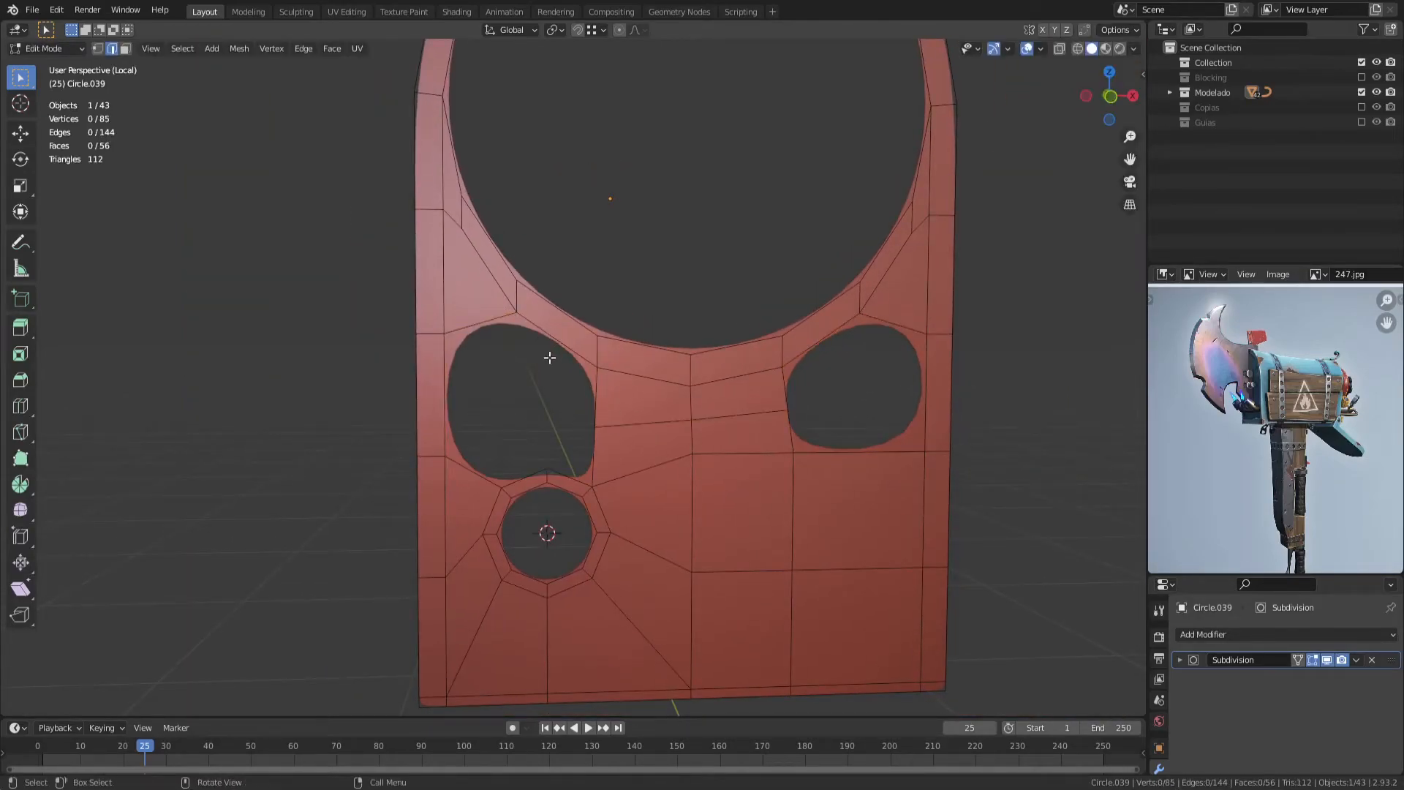
# Step: Try extruding a leg vertex along X into the opening above the ring and filling faces around the new edge
pyautogui.scroll(2, 549, 356)
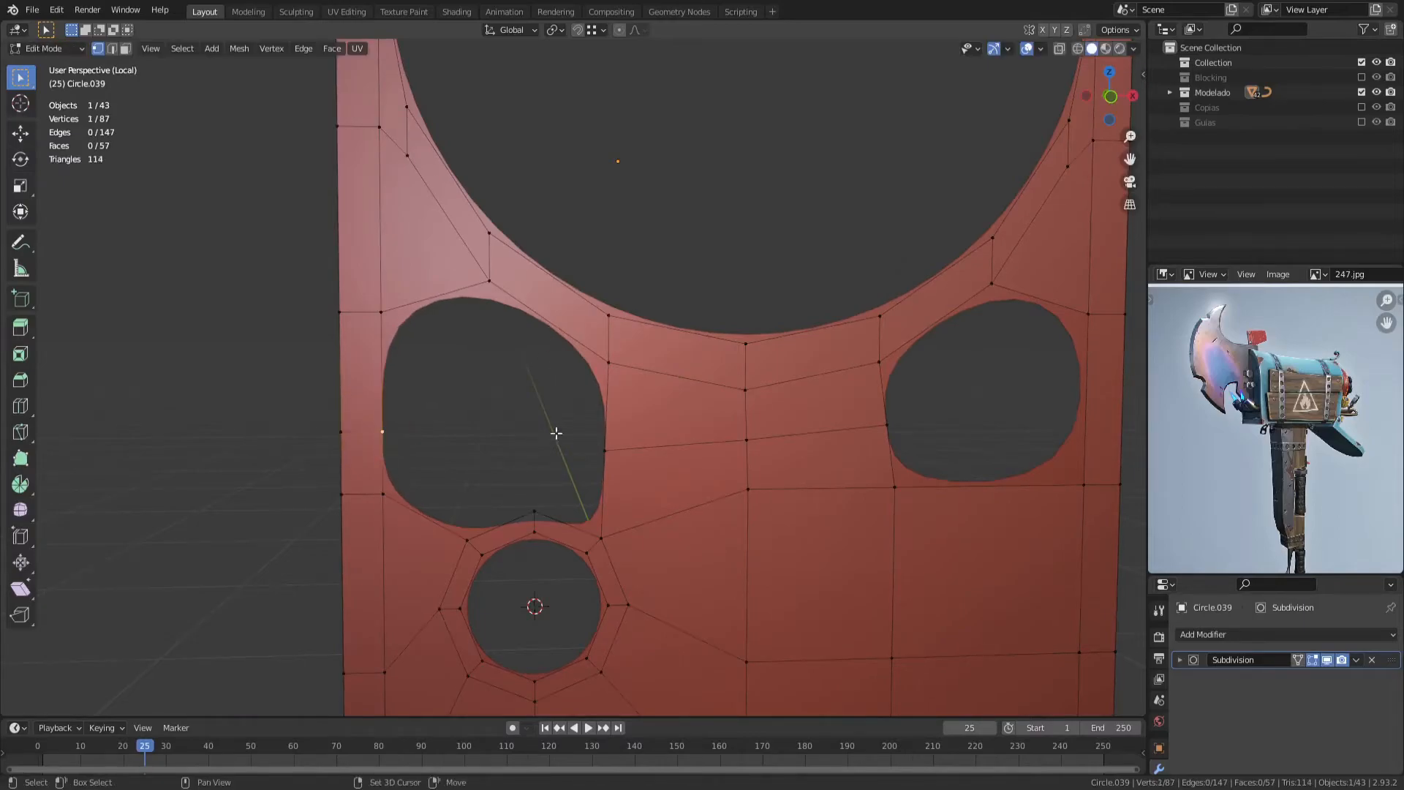
pyautogui.press('e')
pyautogui.press('x')
pyautogui.click(523, 427)
pyautogui.press('2')
pyautogui.click(438, 432)
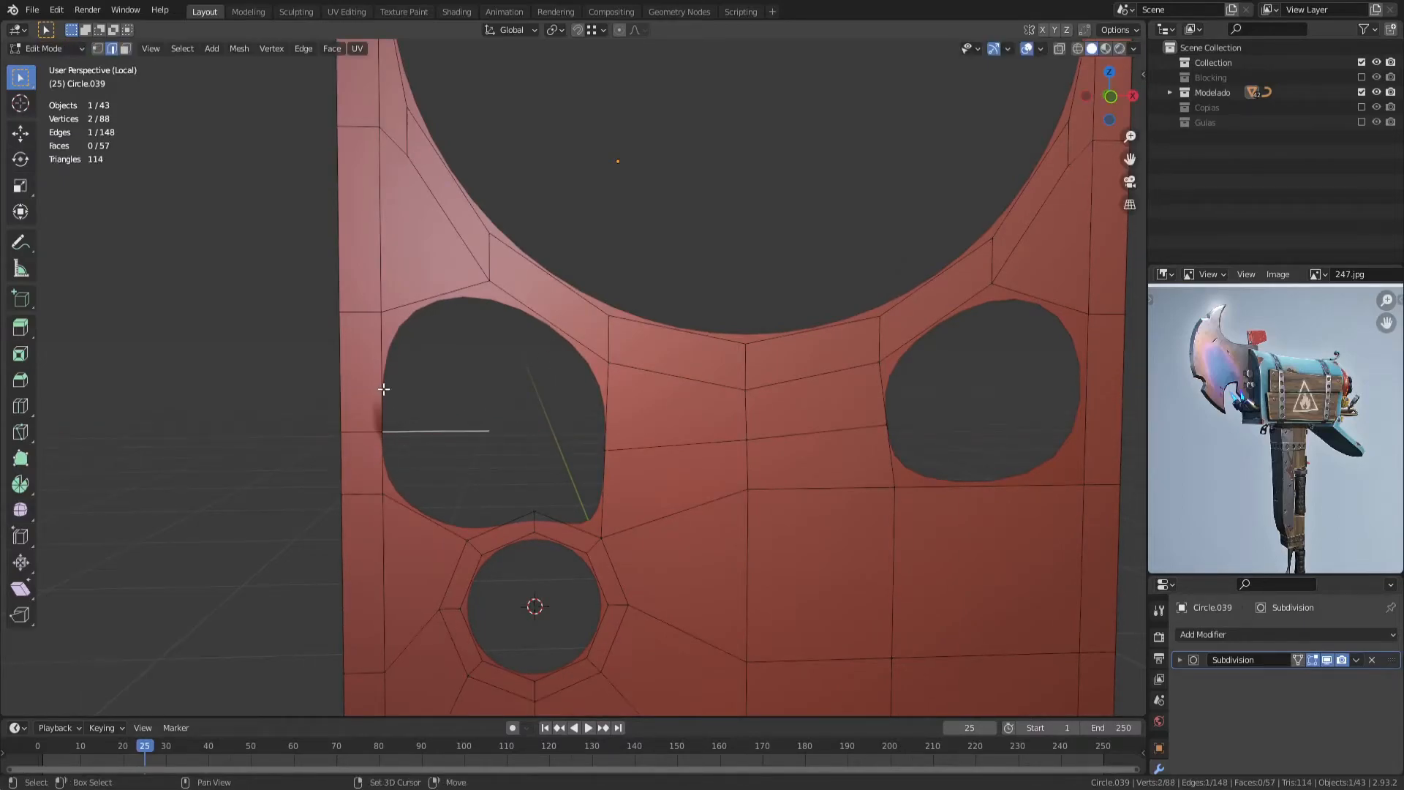
pyautogui.keyDown('shift'); pyautogui.click(383, 392); pyautogui.keyUp('shift')
pyautogui.keyDown('shift'); pyautogui.click(432, 305); pyautogui.keyUp('shift')
pyautogui.press('f')
pyautogui.keyDown('shift'); pyautogui.moveTo(497, 476); pyautogui.dragTo(502, 386, button='middle'); pyautogui.keyUp('shift')
pyautogui.scroll(2, 502, 385)
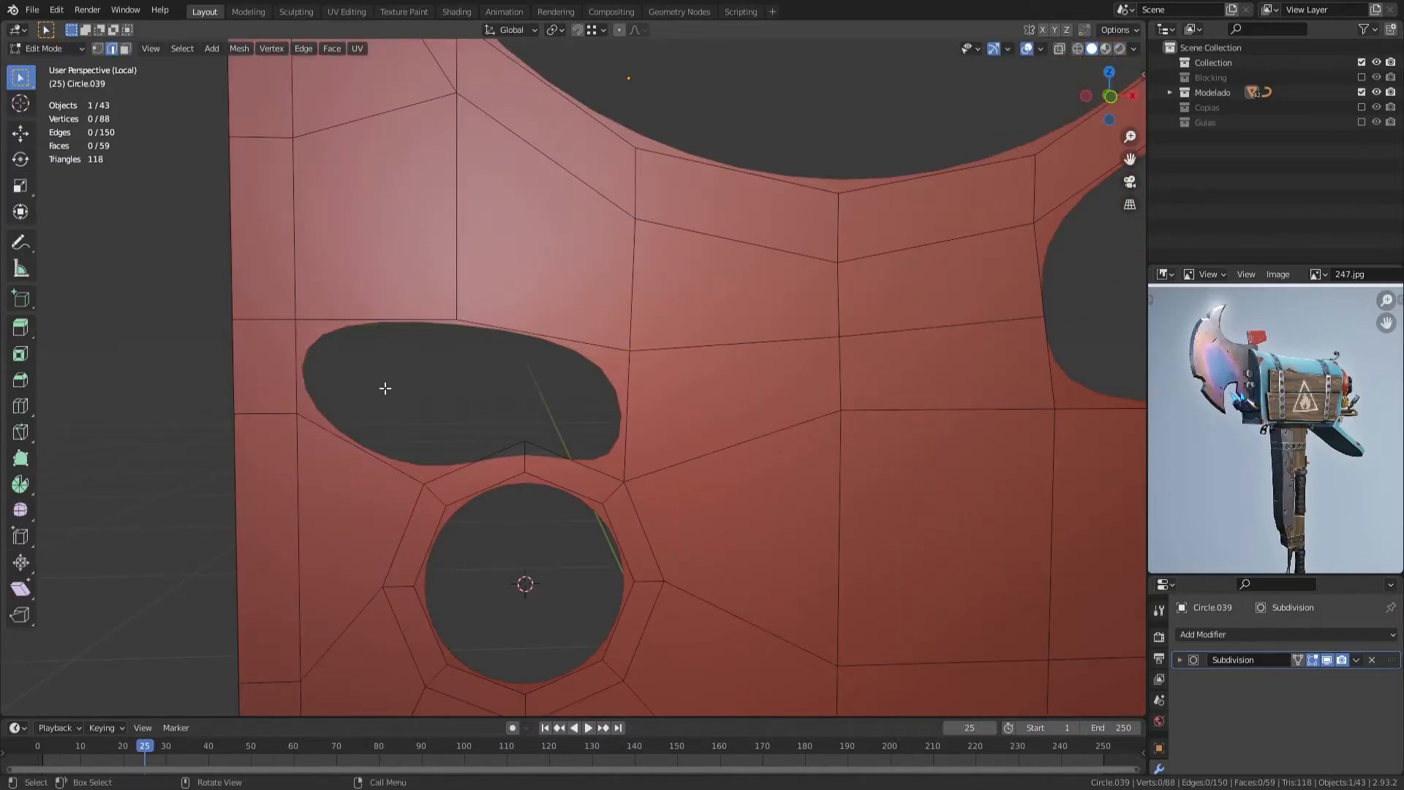
# Step: Undo the extruded edge and the faces filled into the opening above the ring
pyautogui.hotkey('ctrl', 'z')
pyautogui.hotkey('ctrl', 'z')
pyautogui.hotkey('ctrl', 'z')
pyautogui.hotkey('ctrl', 'z')
pyautogui.hotkey('ctrl', 'z')
pyautogui.hotkey('ctrl', 'z')
pyautogui.hotkey('ctrl', 'z')
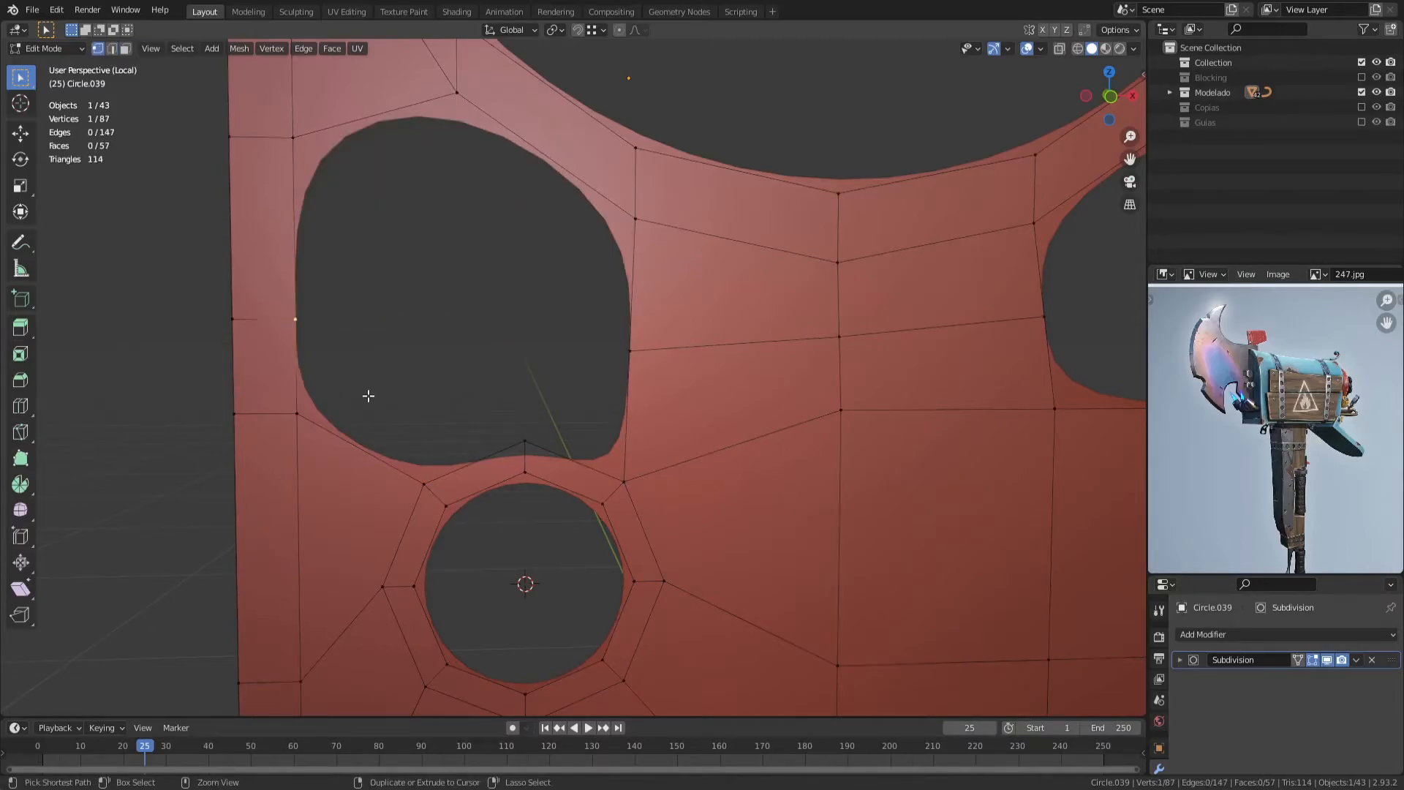
# Step: Try filling the opening above the ring from its upper edge, and undo those faces together with the loop cuts
pyautogui.click(397, 121)
pyautogui.press('f')
pyautogui.press('f')
pyautogui.hotkey('ctrl', 'z')
pyautogui.hotkey('ctrl', 'z')
pyautogui.hotkey('ctrl', 'z')
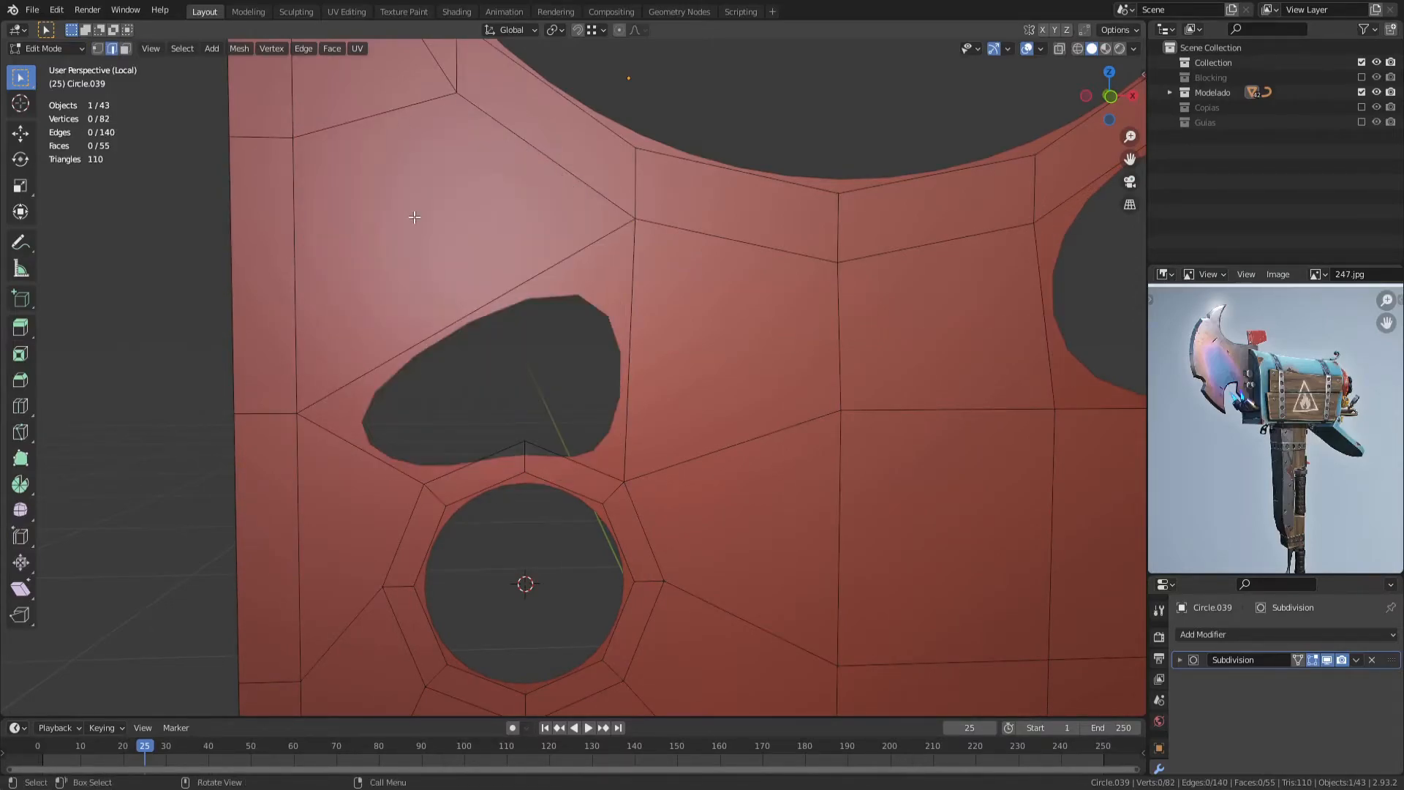
# Step: Close the opening above the ring with quad faces, using a loop cut across the adjoining leg to match the vertices
pyautogui.click(618, 296)
pyautogui.press('f')
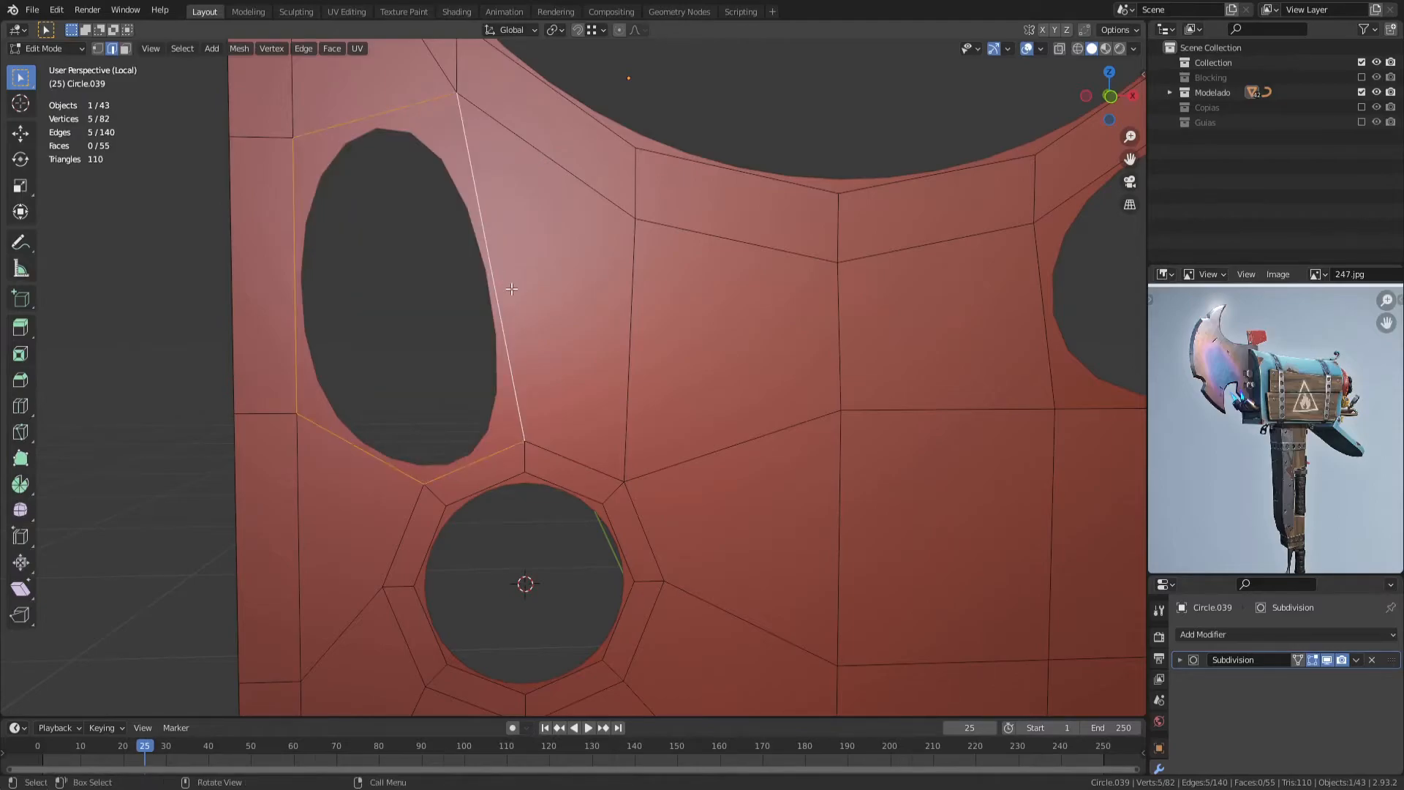
pyautogui.click(270, 303)
pyautogui.click(375, 115)
pyautogui.press('f')
pyautogui.press('f')
pyautogui.hotkey('alt', 'a')
pyautogui.scroll(-1, 831, 293)
pyautogui.keyDown('shift'); pyautogui.moveTo(830, 293); pyautogui.dragTo(453, 289, button='middle'); pyautogui.keyUp('shift')
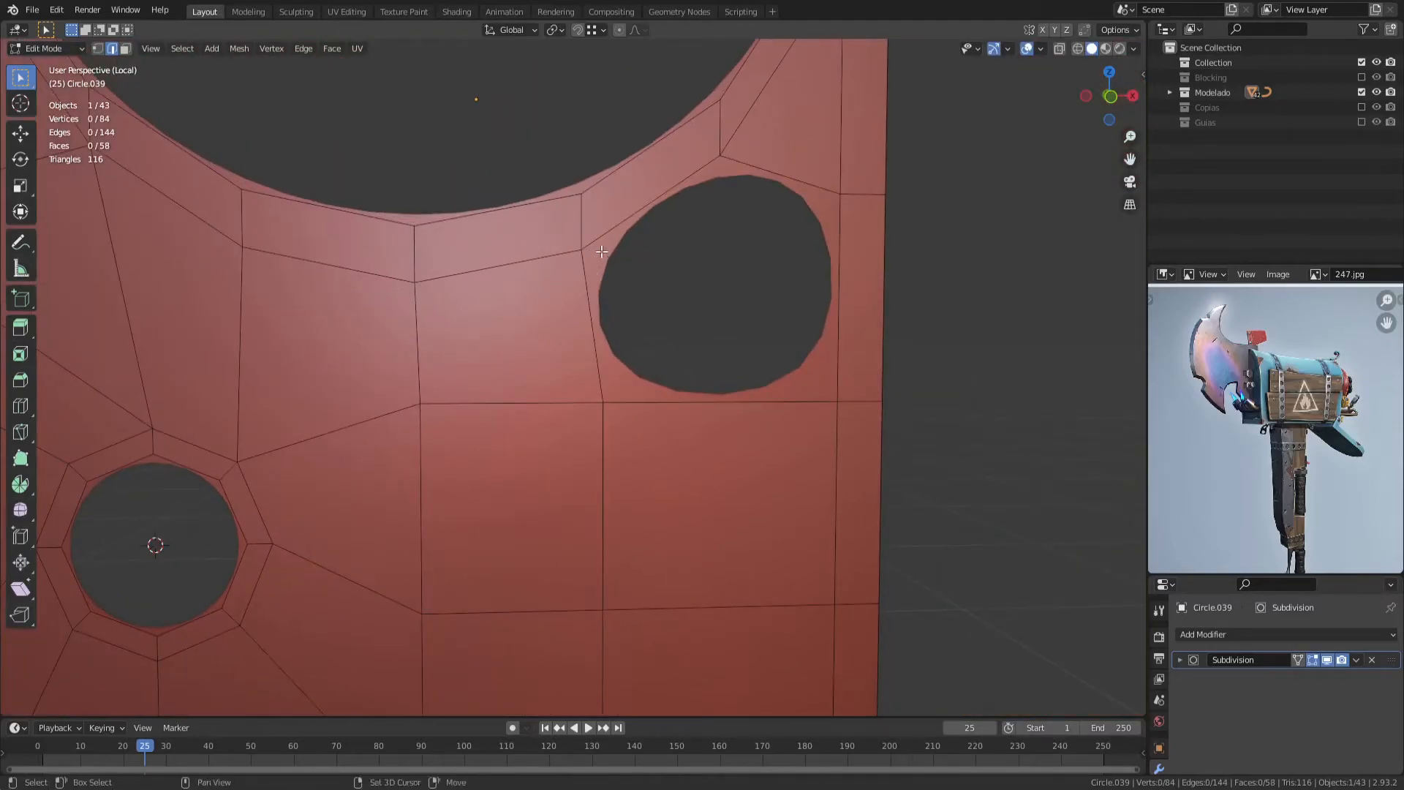
# Step: Add a loop cut through the faces beside the remaining opening below the cap ring and close it with two quad faces
pyautogui.keyDown('shift'); pyautogui.moveTo(601, 252); pyautogui.dragTo(582, 260, button='middle'); pyautogui.keyUp('shift')
pyautogui.hotkey('ctrl', 'r')
pyautogui.click(572, 338)
pyautogui.click(573, 314)
pyautogui.press('f')
pyautogui.press('f')
pyautogui.scroll(-4, 604, 269)
pyautogui.press('Tab')
# Step: Try extruding all of the end panel's faces to give it thickness
pyautogui.moveTo(468, 314); pyautogui.dragTo(602, 367, button='middle')
pyautogui.press('Tab')
pyautogui.press('a')
pyautogui.scroll(3, 634, 388)
pyautogui.press('e')
pyautogui.click(625, 388)
pyautogui.press('e')
pyautogui.click(617, 387)
pyautogui.press('e')
pyautogui.click(613, 387)
pyautogui.scroll(-4, 614, 387)
# Step: Recalculate the end panel's normals, bring back the full model and save the file
pyautogui.press('Tab')
pyautogui.hotkey('ctrl', 's')
pyautogui.press('Tab')
pyautogui.press('a')
pyautogui.hotkey('shift', 'n')
pyautogui.press('/')
pyautogui.press('Tab')
pyautogui.hotkey('alt', 'a')
pyautogui.hotkey('ctrl', 's')
# Step: Select the ring of faces around the pipe fitting's opening in the end panel
pyautogui.scroll(4, 446, 351)
pyautogui.moveTo(446, 351); pyautogui.dragTo(476, 402, button='middle')
pyautogui.scroll(6, 400, 369)
pyautogui.press('Tab')
pyautogui.press('Tab')
pyautogui.press('Tab')
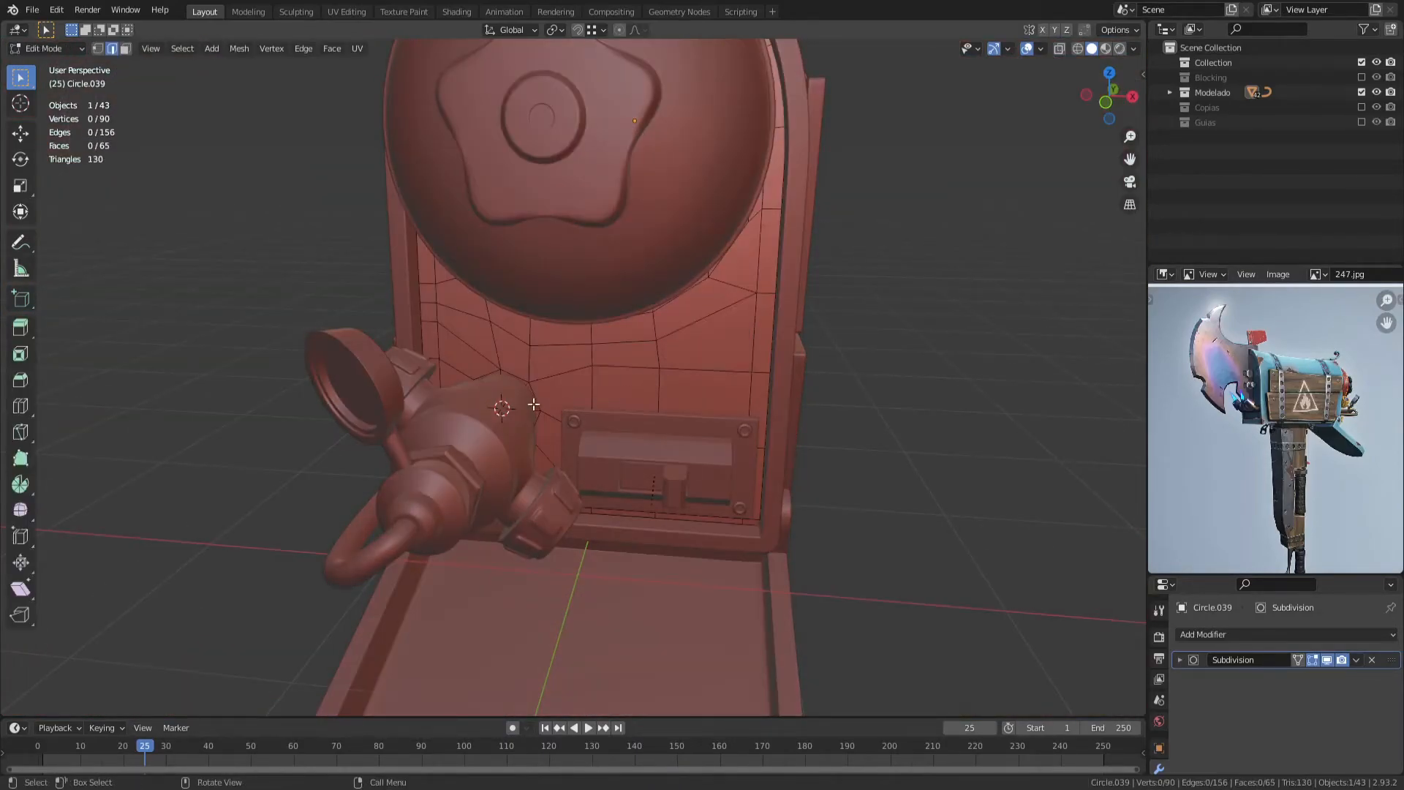
pyautogui.hotkey('shift', 'z')
pyautogui.scroll(3, 535, 404)
pyautogui.keyDown('alt'); pyautogui.click(472, 390); pyautogui.keyUp('alt')
pyautogui.press('KP_1')
pyautogui.scroll(3, 627, 275)
pyautogui.press('ctrl+KP_Add')
# Step: Try scaling the face ring around the pipe fitting's opening, check it in solid view, and undo the scaling
pyautogui.press('s')
pyautogui.click(630, 271)
pyautogui.hotkey('shift', 'z')
pyautogui.moveTo(631, 270)
pyautogui.mouseDown(button='middle')
pyautogui.moveTo(583, 357)
pyautogui.moveTo(408, 354)
pyautogui.moveTo(530, 350)
pyautogui.mouseUp(button='middle')
pyautogui.press('Tab')
pyautogui.hotkey('ctrl', 'z')
pyautogui.hotkey('ctrl', 'z')
# Step: Scale the face ring around the pipe fitting's opening up by about 1.035
pyautogui.press('s')
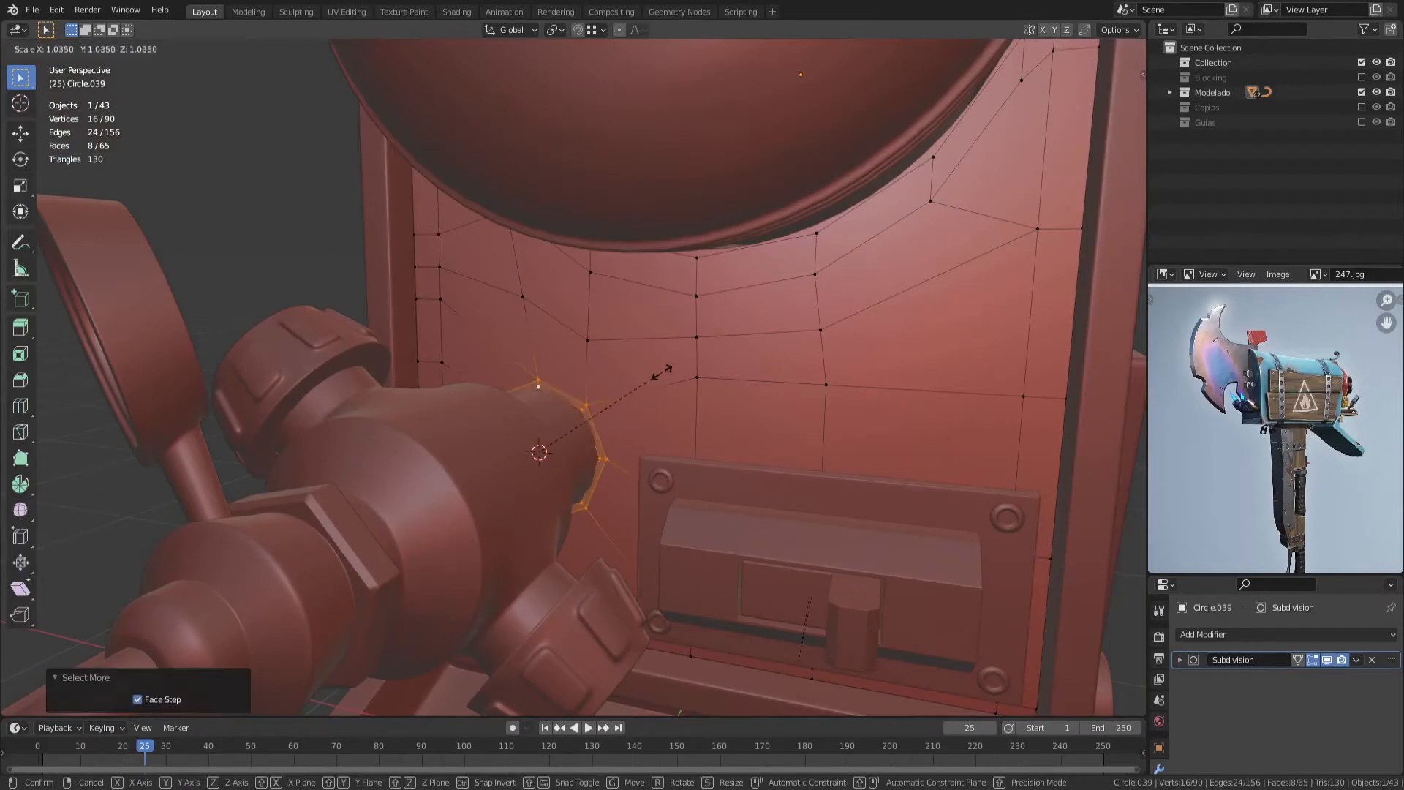
pyautogui.click(673, 365)
pyautogui.moveTo(652, 366); pyautogui.dragTo(639, 395, button='middle')
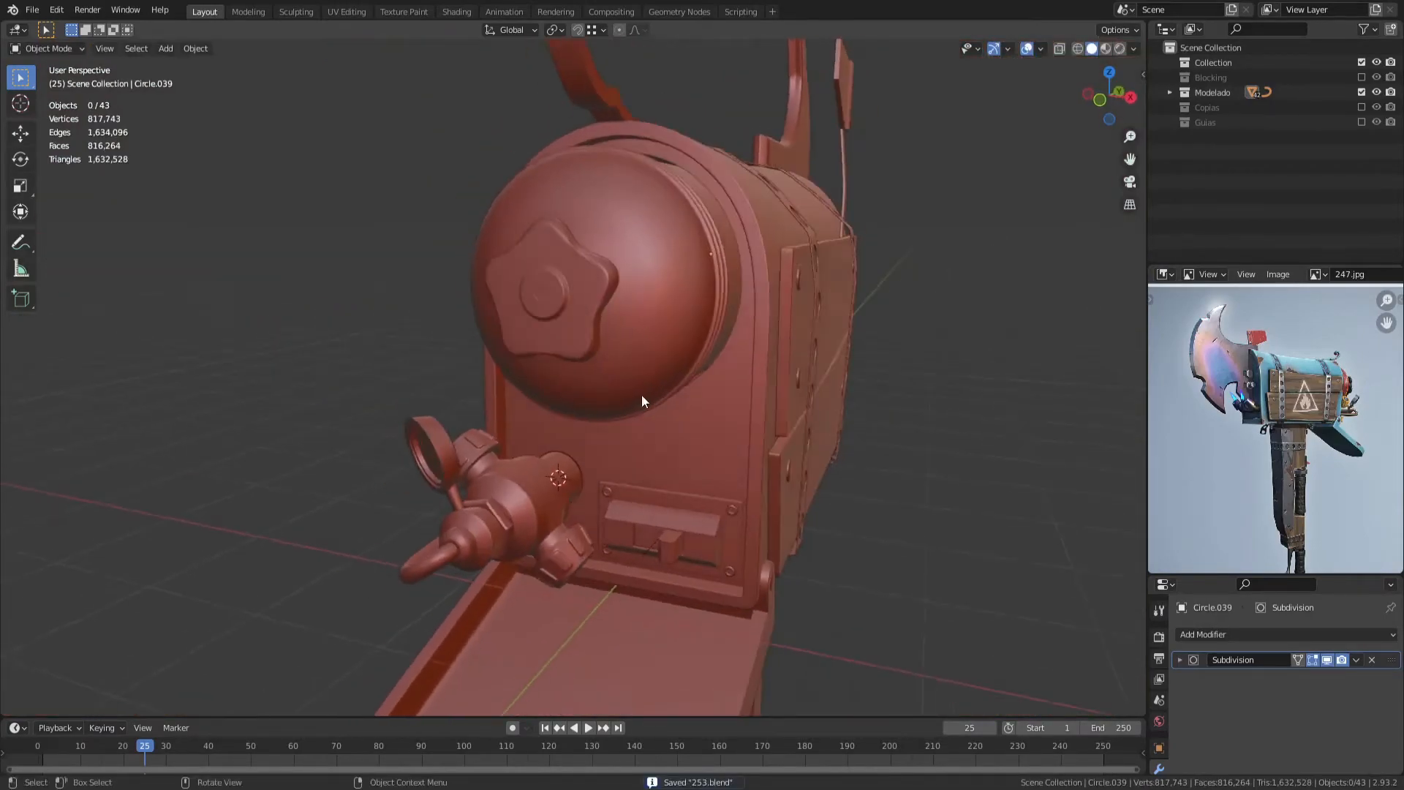
pyautogui.scroll(2, 639, 395)
# Step: Extrude the whole end panel along global Y to give it thickness
pyautogui.click(749, 419)
pyautogui.press('Tab')
pyautogui.moveTo(748, 419); pyautogui.dragTo(605, 317, button='middle')
pyautogui.scroll(3, 605, 316)
pyautogui.press('e')
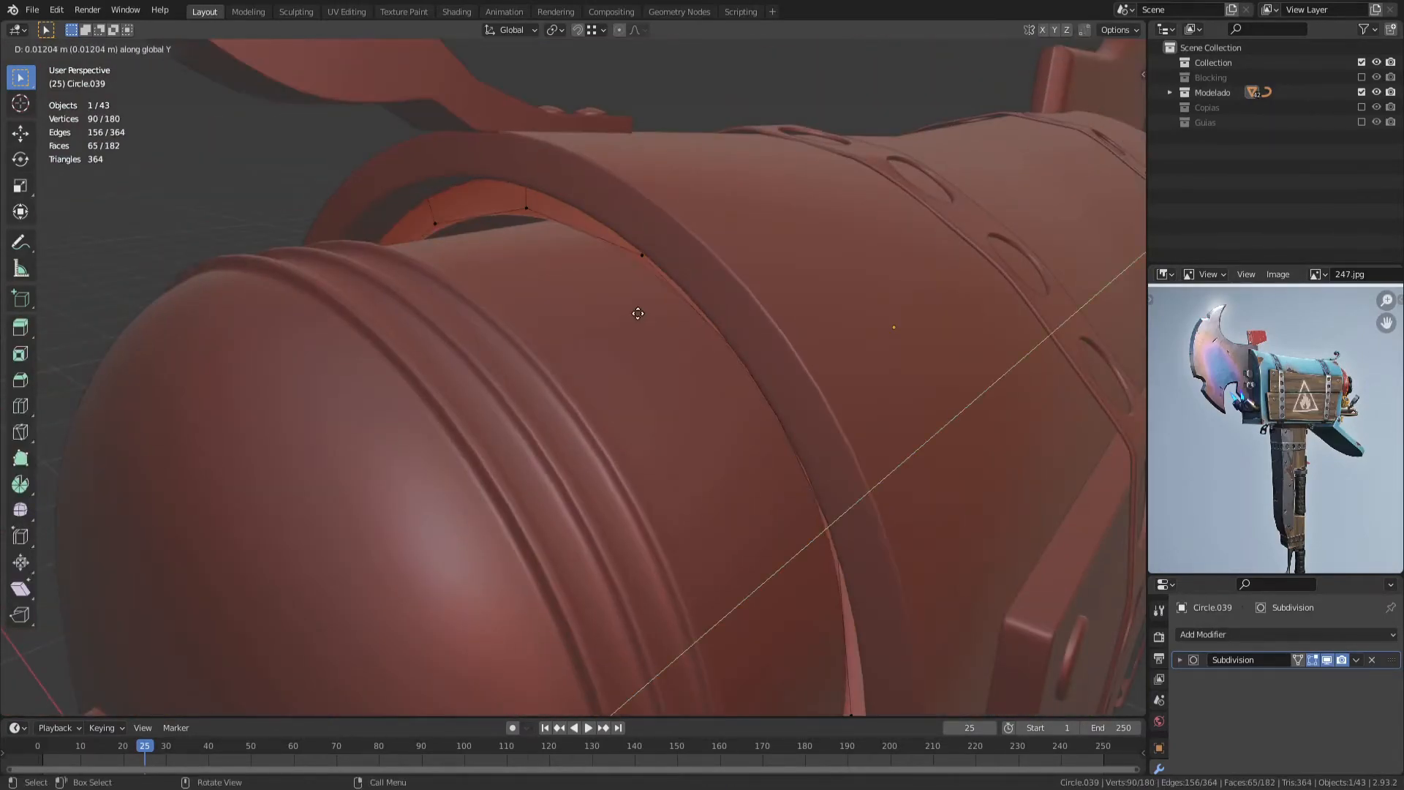
pyautogui.click(637, 313)
pyautogui.click(664, 302)
# Step: Isolate the end panel, add a centered loop cut around its outer thickness and bevel it into two support loops
pyautogui.press('Tab')
pyautogui.press('/')
pyautogui.press('KP_7')
pyautogui.press('Tab')
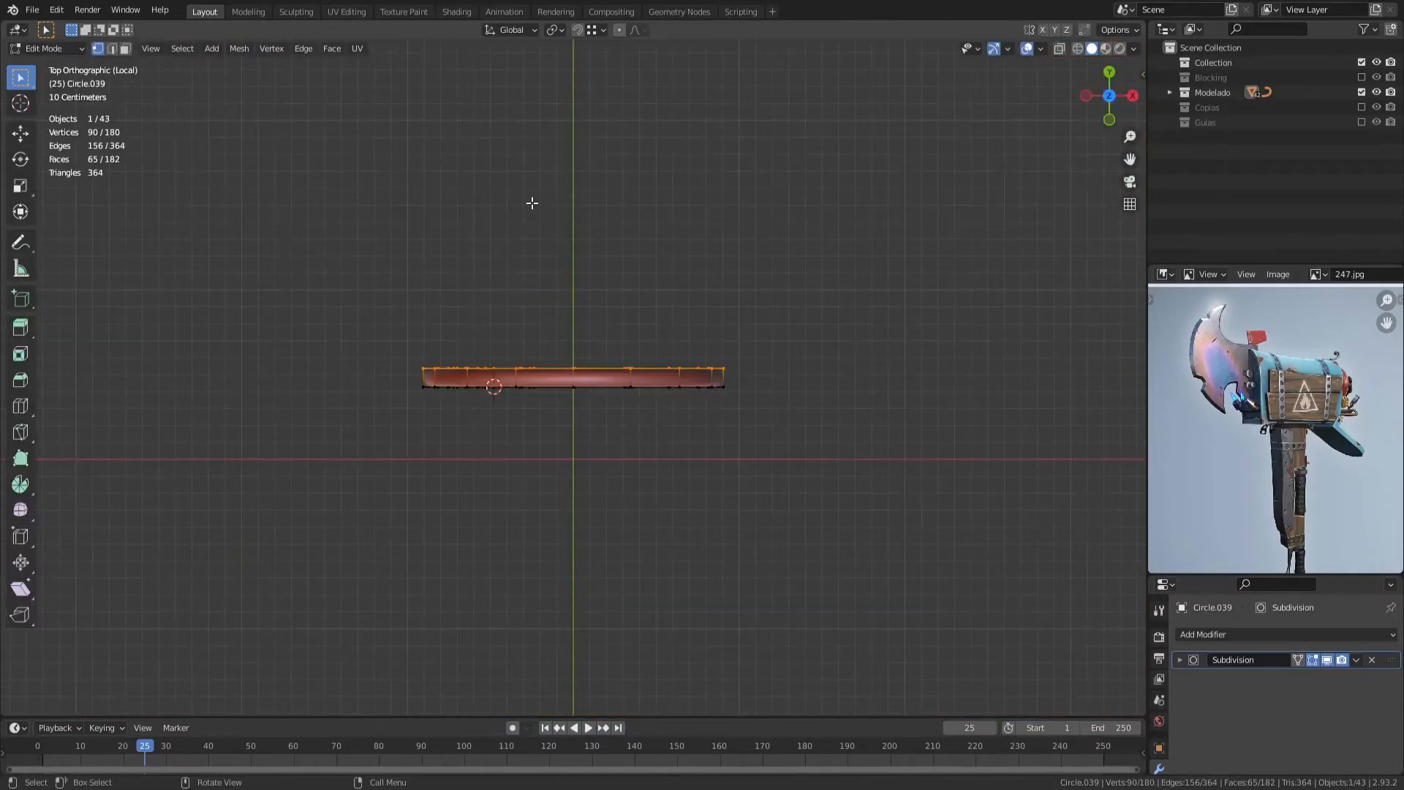
pyautogui.hotkey('ctrl', 'r')
pyautogui.click(574, 384)
pyautogui.rightClick(574, 384)
pyautogui.keyDown('shift'); pyautogui.moveTo(1074, 326); pyautogui.dragTo(968, 378, button='middle'); pyautogui.keyUp('shift')
pyautogui.hotkey('ctrl', 'b')
pyautogui.scroll(-1, 980, 377)
pyautogui.click(990, 378)
# Step: Add a centered loop cut inside the cap opening's thickness and bevel it into two support loops
pyautogui.hotkey('ctrl', 'r')
pyautogui.click(887, 432)
pyautogui.rightClick(887, 432)
pyautogui.moveTo(887, 433); pyautogui.dragTo(621, 300, button='middle')
pyautogui.scroll(4, 620, 301)
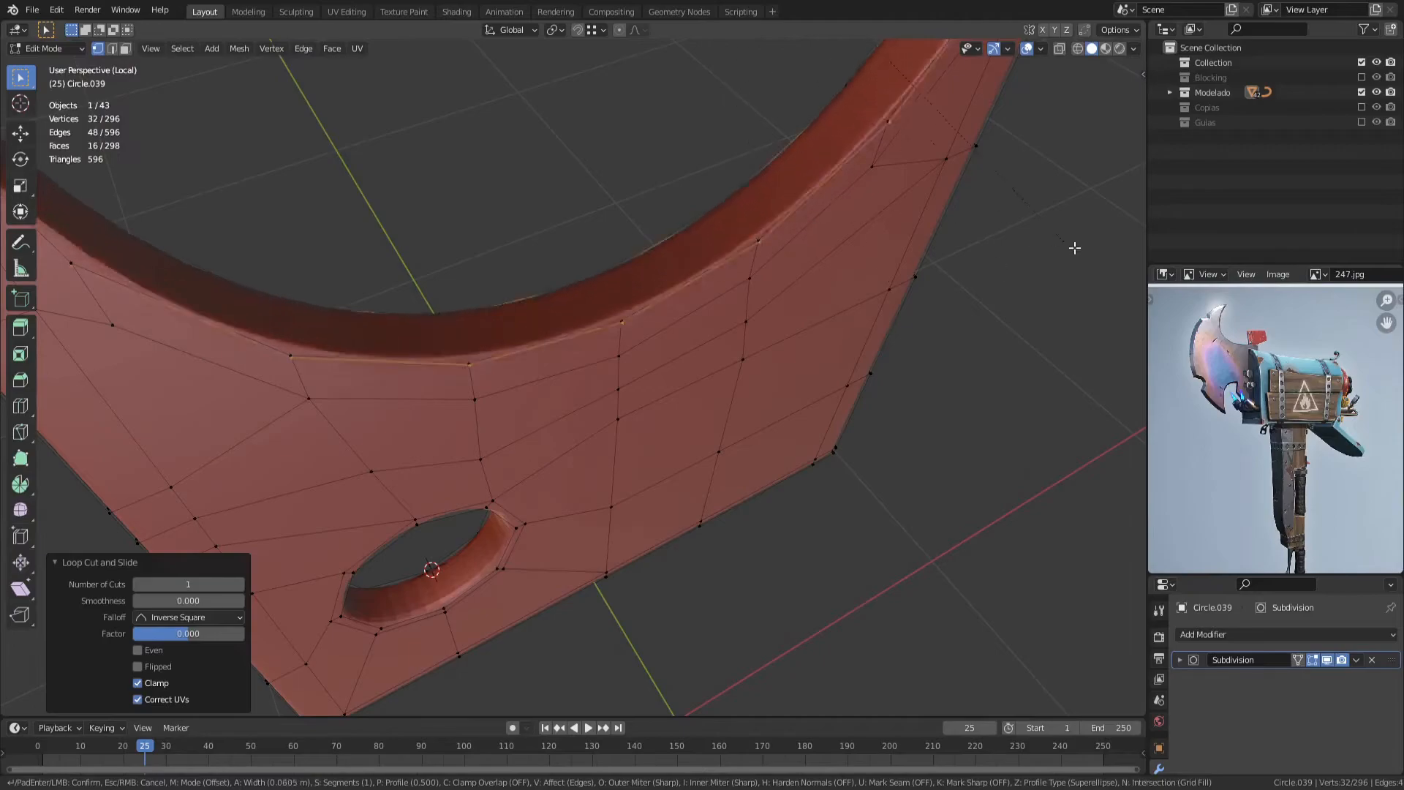
pyautogui.click(1022, 262)
# Step: Add a bevelled loop cut inside the pipe fitting's opening plus extra supporting loop cuts, and shade the panel smooth
pyautogui.hotkey('ctrl', 'r')
pyautogui.click(737, 223)
pyautogui.keyDown('shift'); pyautogui.moveTo(480, 541); pyautogui.dragTo(564, 364, button='middle'); pyautogui.keyUp('shift')
pyautogui.hotkey('ctrl', 'r')
pyautogui.click(564, 364)
pyautogui.hotkey('ctrl', 'b')
pyautogui.click(827, 416)
pyautogui.hotkey('ctrl', 'r')
pyautogui.click(607, 344)
pyautogui.rightClick(607, 344)
pyautogui.press('Tab')
pyautogui.rightClick(610, 351)
pyautogui.click(609, 351)
pyautogui.scroll(-4, 516, 406)
# Step: Inspect the edge loops along the end panel's lower edge, return to the full model and save the file
pyautogui.moveTo(516, 406); pyautogui.dragTo(512, 300, button='middle')
pyautogui.scroll(4, 549, 421)
pyautogui.press('Tab')
pyautogui.press('2')
pyautogui.keyDown('alt'); pyautogui.click(703, 631); pyautogui.keyUp('alt')
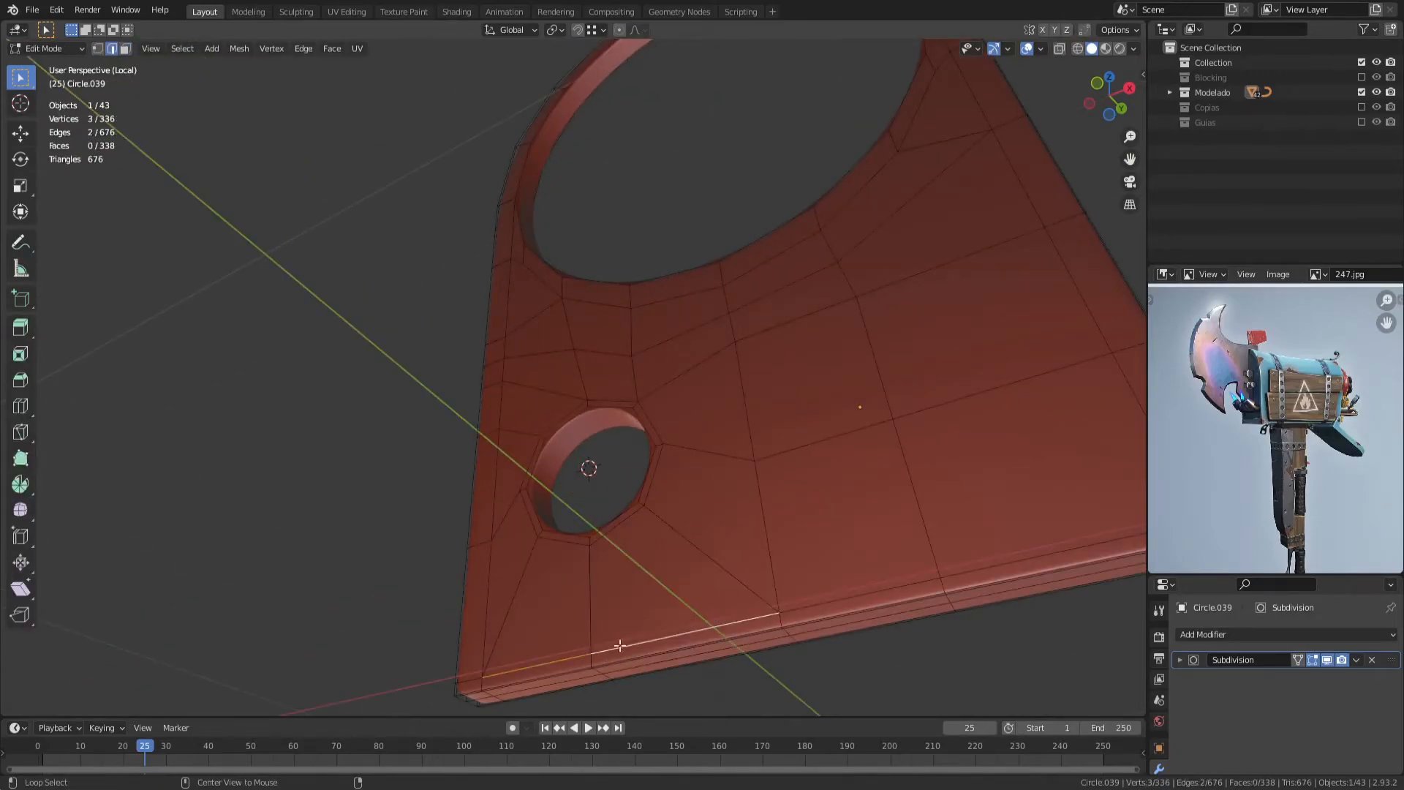
pyautogui.moveTo(850, 593); pyautogui.dragTo(664, 566, button='middle')
pyautogui.moveTo(266, 396); pyautogui.dragTo(680, 464, button='middle')
pyautogui.scroll(-3, 507, 436)
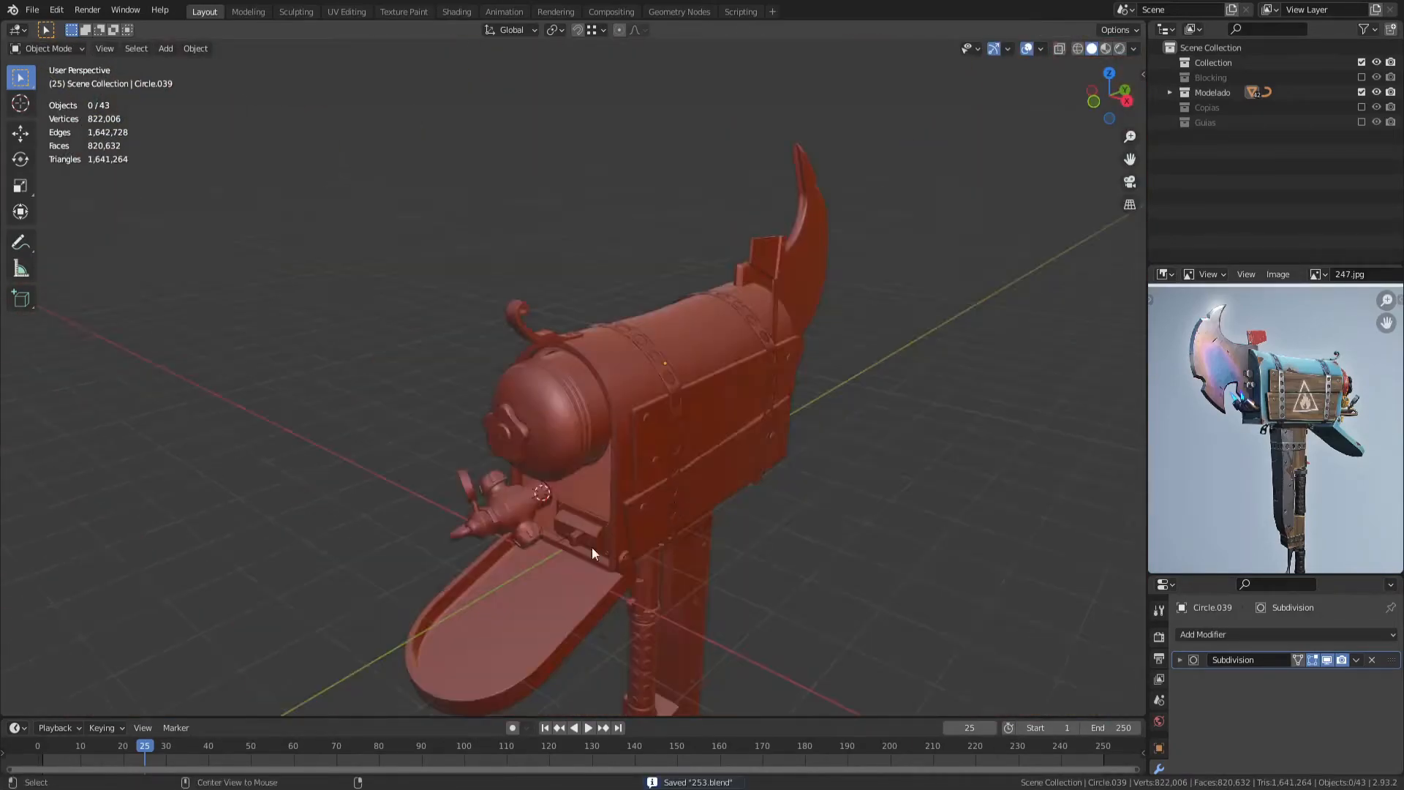
pyautogui.moveTo(592, 553); pyautogui.dragTo(714, 466, button='middle')
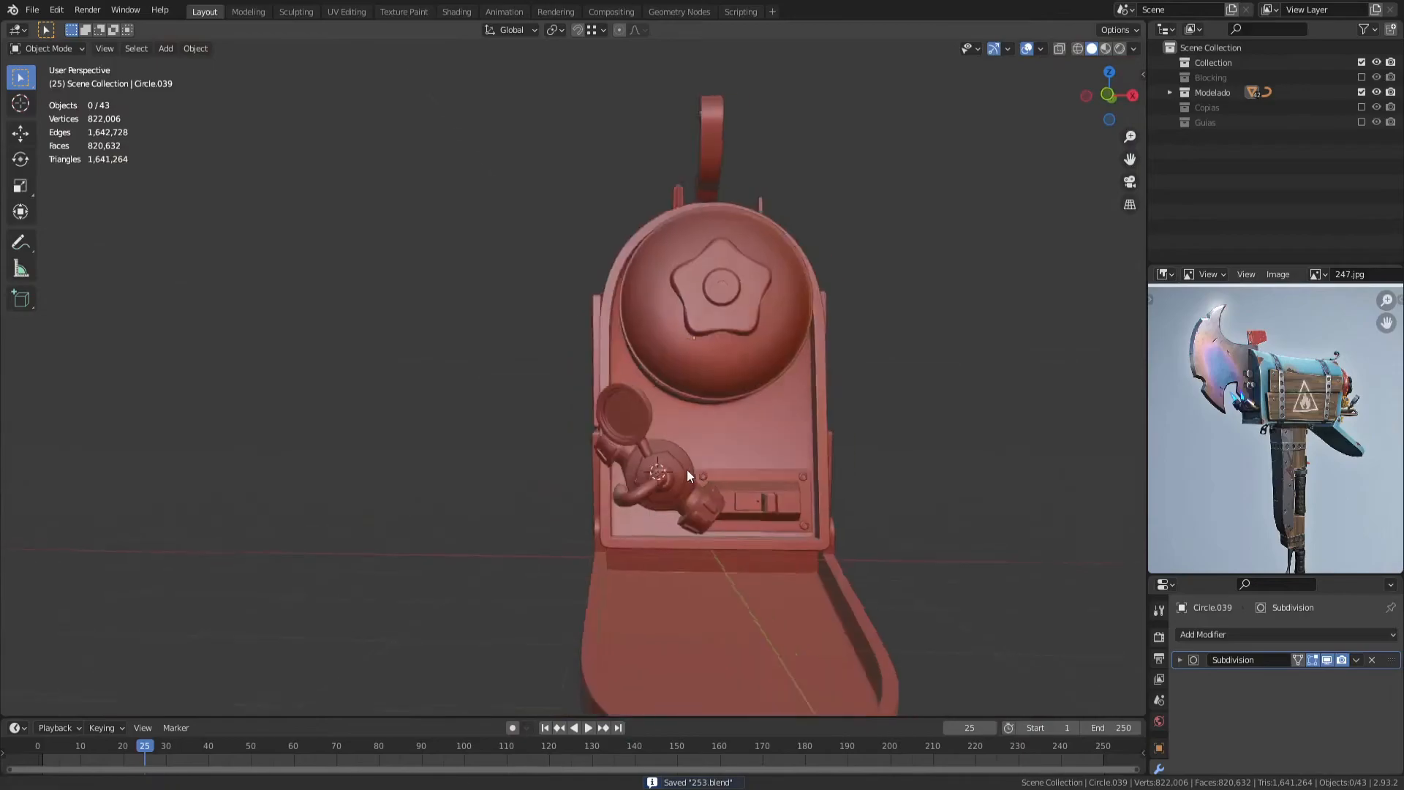
# Step: Scale the front end panel slightly to fit inside the mailbox frame, check its mesh and save the file
pyautogui.press('KP_1')
pyautogui.click(686, 418)
pyautogui.scroll(2, 744, 402)
pyautogui.moveTo(744, 402); pyautogui.dragTo(688, 411, button='middle')
pyautogui.press('s')
pyautogui.click(714, 423)
pyautogui.scroll(-5, 674, 434)
pyautogui.click(641, 510)
pyautogui.press('Tab')
pyautogui.press('a')
pyautogui.press('Tab')
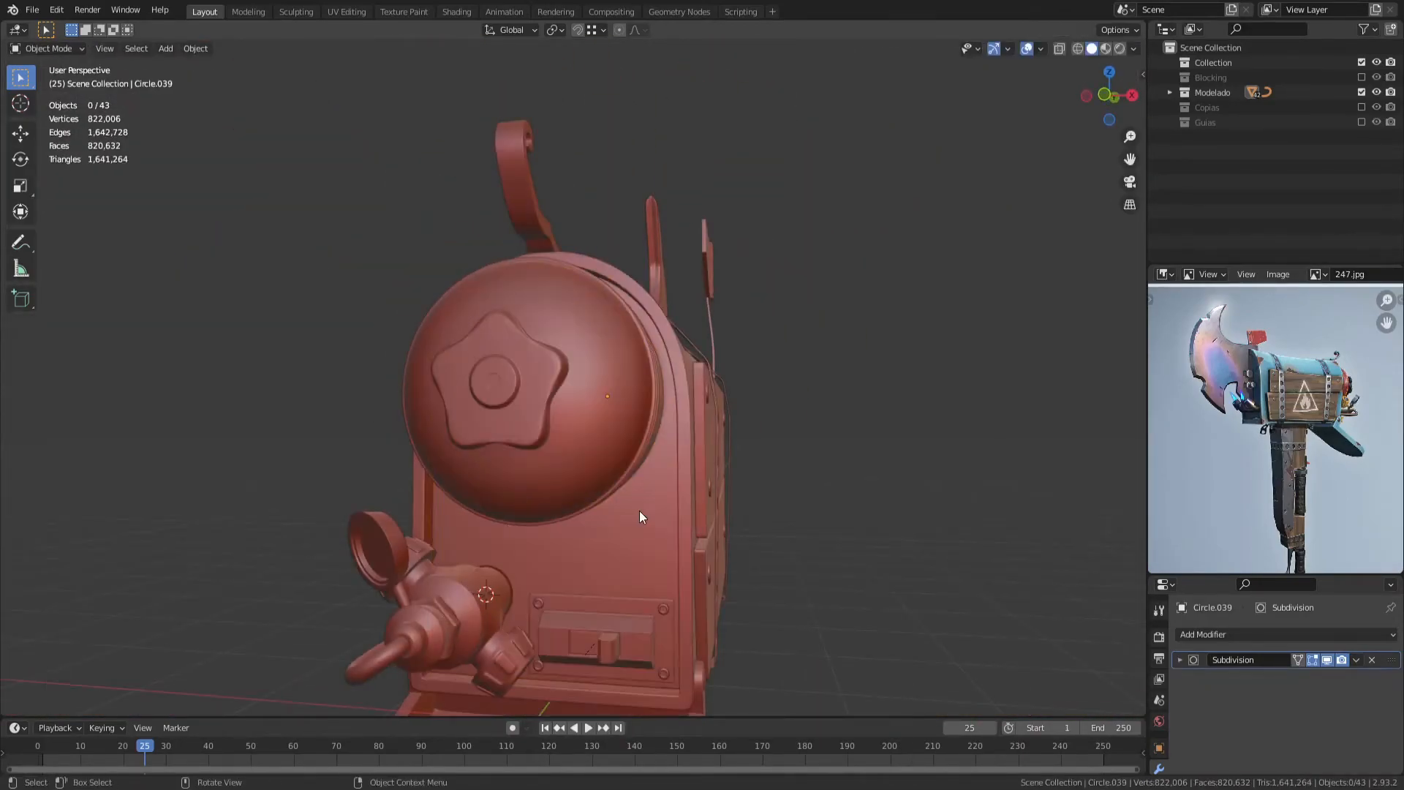
pyautogui.hotkey('ctrl', 's')
# Step: Isolate the mailbox's rear end panel together with the mirrored bent pipes that stick out of it
pyautogui.click(1133, 48)
pyautogui.click(976, 221)
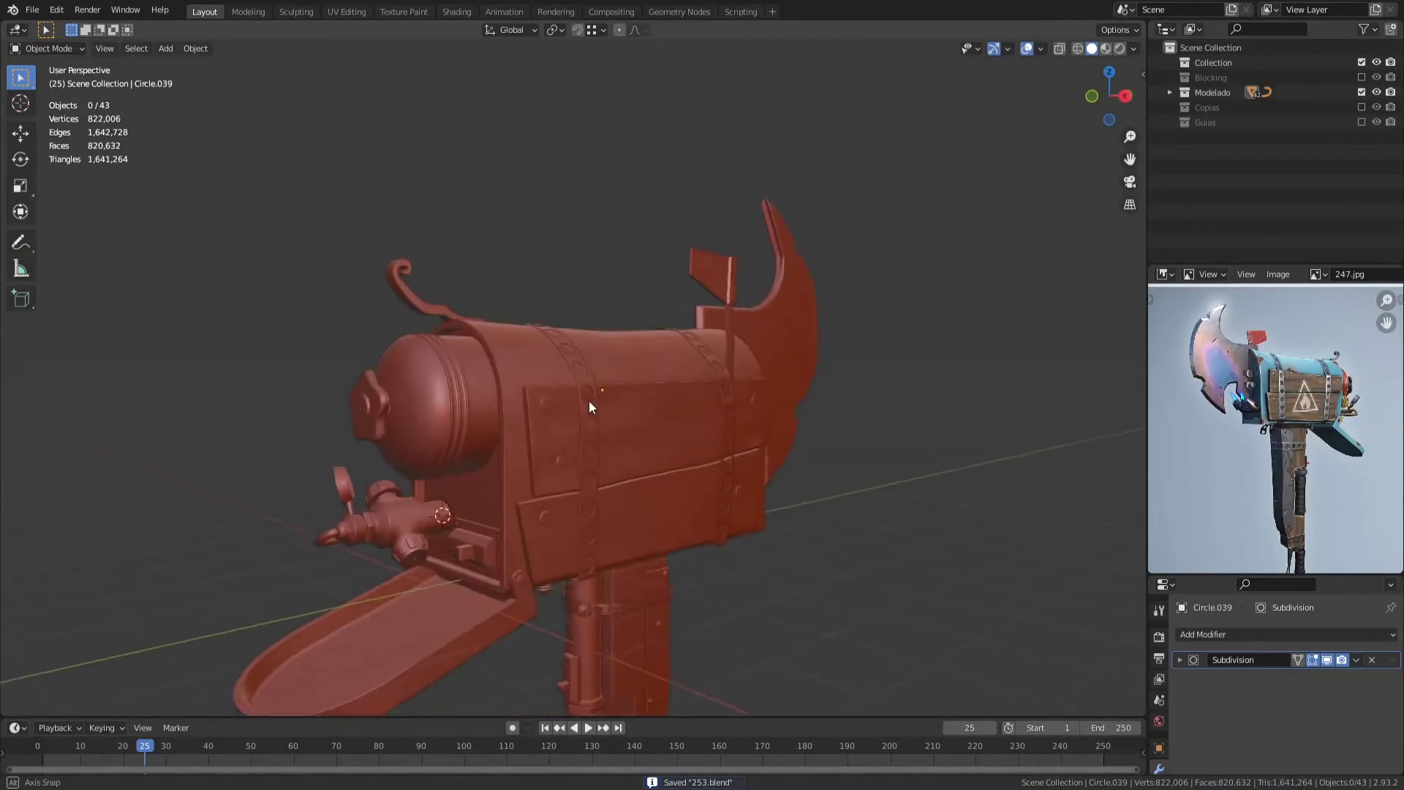
pyautogui.moveTo(590, 400); pyautogui.dragTo(344, 384, button='middle')
pyautogui.click(572, 344)
pyautogui.moveTo(572, 344); pyautogui.dragTo(651, 414, button='middle')
pyautogui.keyDown('shift'); pyautogui.click(653, 418); pyautogui.keyUp('shift')
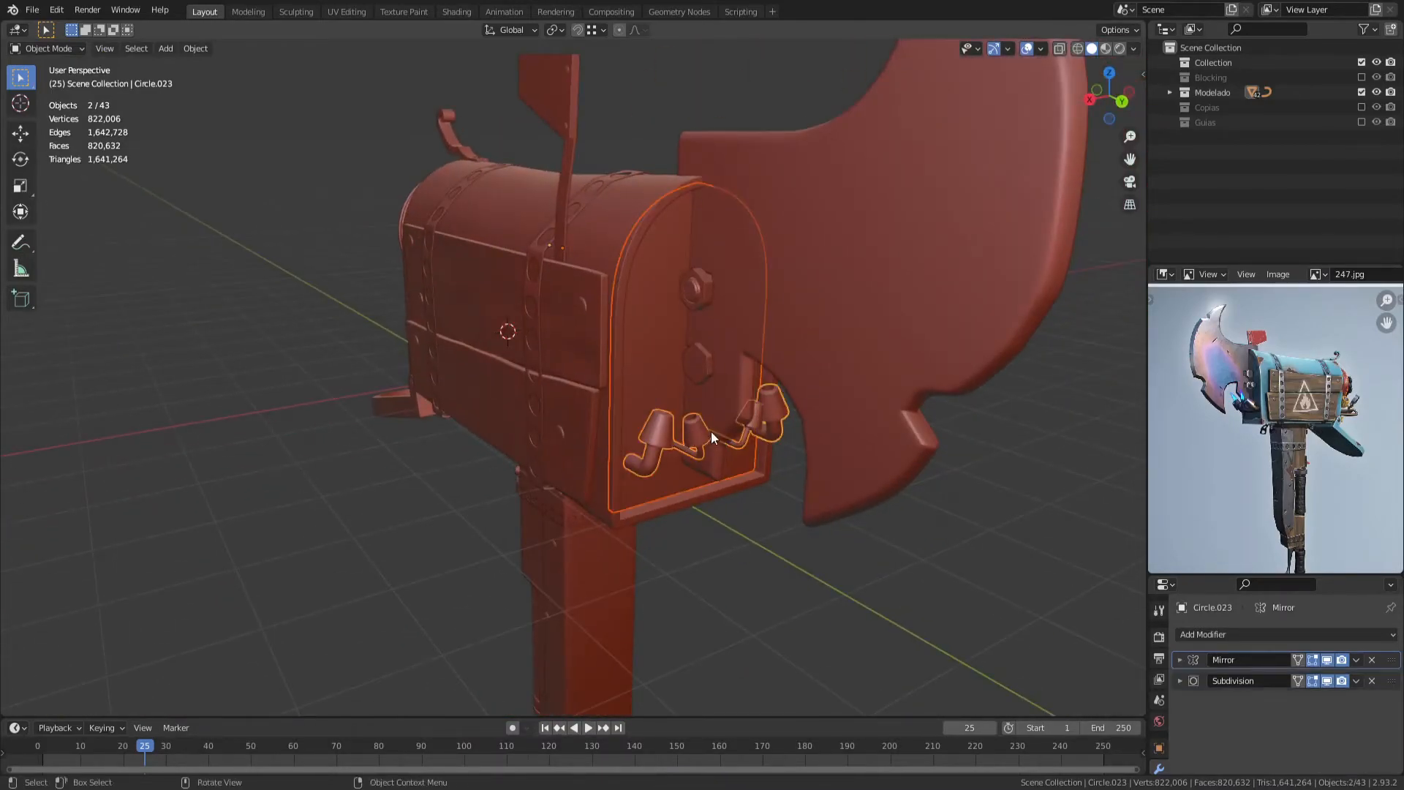
pyautogui.press('/')
# Step: Merge all overlapping vertices of the rear end panel by distance
pyautogui.moveTo(633, 363); pyautogui.dragTo(605, 371, button='middle')
pyautogui.click(541, 264)
pyautogui.press('Tab')
pyautogui.press('a')
pyautogui.rightClick(583, 261)
pyautogui.press('1')
pyautogui.rightClick(669, 387)
pyautogui.click(730, 441)
# Step: Delete one side of the rear end panel's thickness so that only a single flat layer is left
pyautogui.press('KP_7')
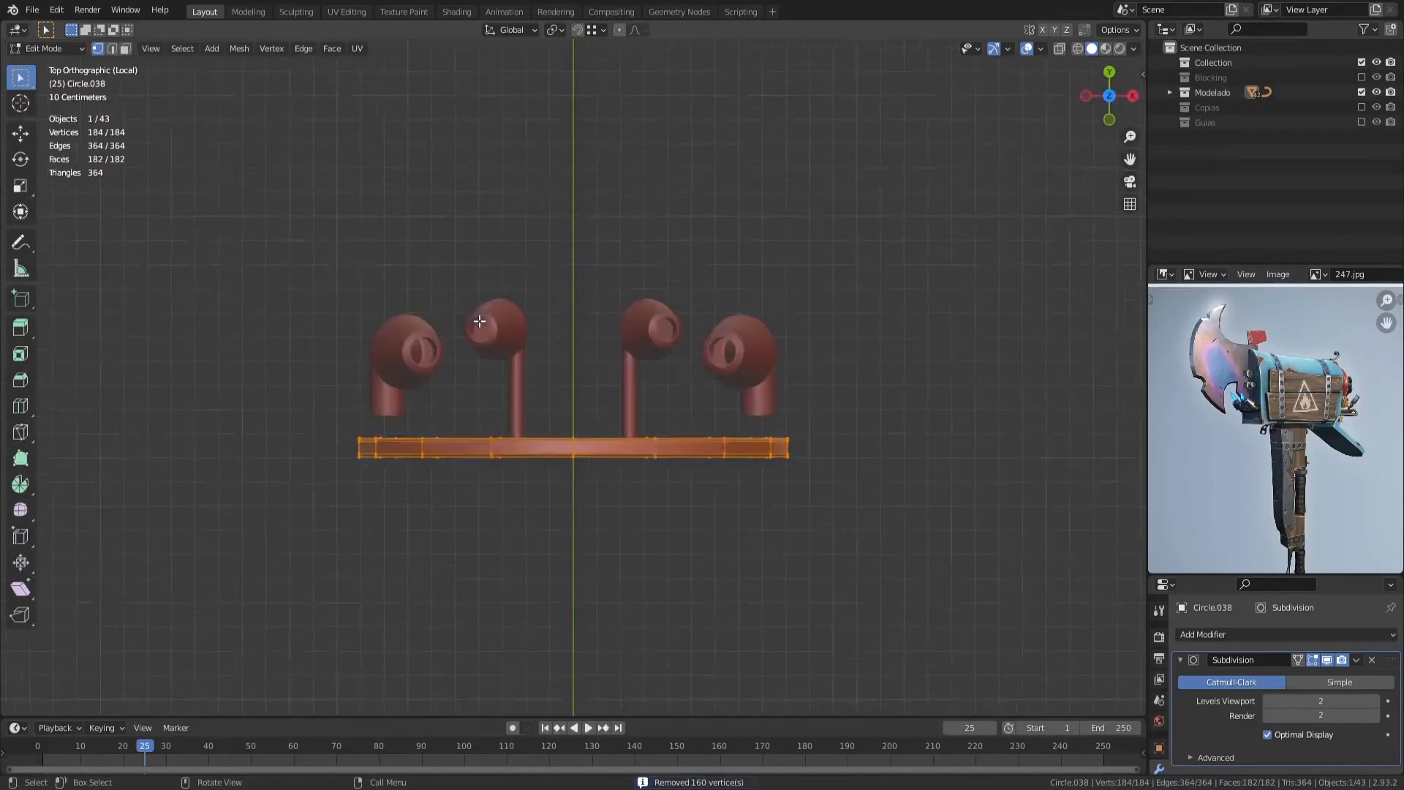
pyautogui.scroll(5, 479, 319)
pyautogui.hotkey('shift', 'z')
pyautogui.moveTo(115, 526); pyautogui.dragTo(1038, 559)
pyautogui.press('ctrl+KP_Add')
pyautogui.press('x')
pyautogui.click(921, 507)
pyautogui.hotkey('shift', 'z')
pyautogui.press('Tab')
# Step: Delete the inner faces of the flat rear panel, leaving only the thin arched border strip
pyautogui.moveTo(922, 507); pyautogui.dragTo(527, 307, button='middle')
pyautogui.press('Tab')
pyautogui.press('3')
pyautogui.press('c')
pyautogui.moveTo(476, 264)
pyautogui.mouseDown()
pyautogui.moveTo(589, 234)
pyautogui.moveTo(617, 636)
pyautogui.moveTo(596, 378)
pyautogui.mouseUp()
pyautogui.press('Escape')
pyautogui.press('x')
pyautogui.click(595, 377)
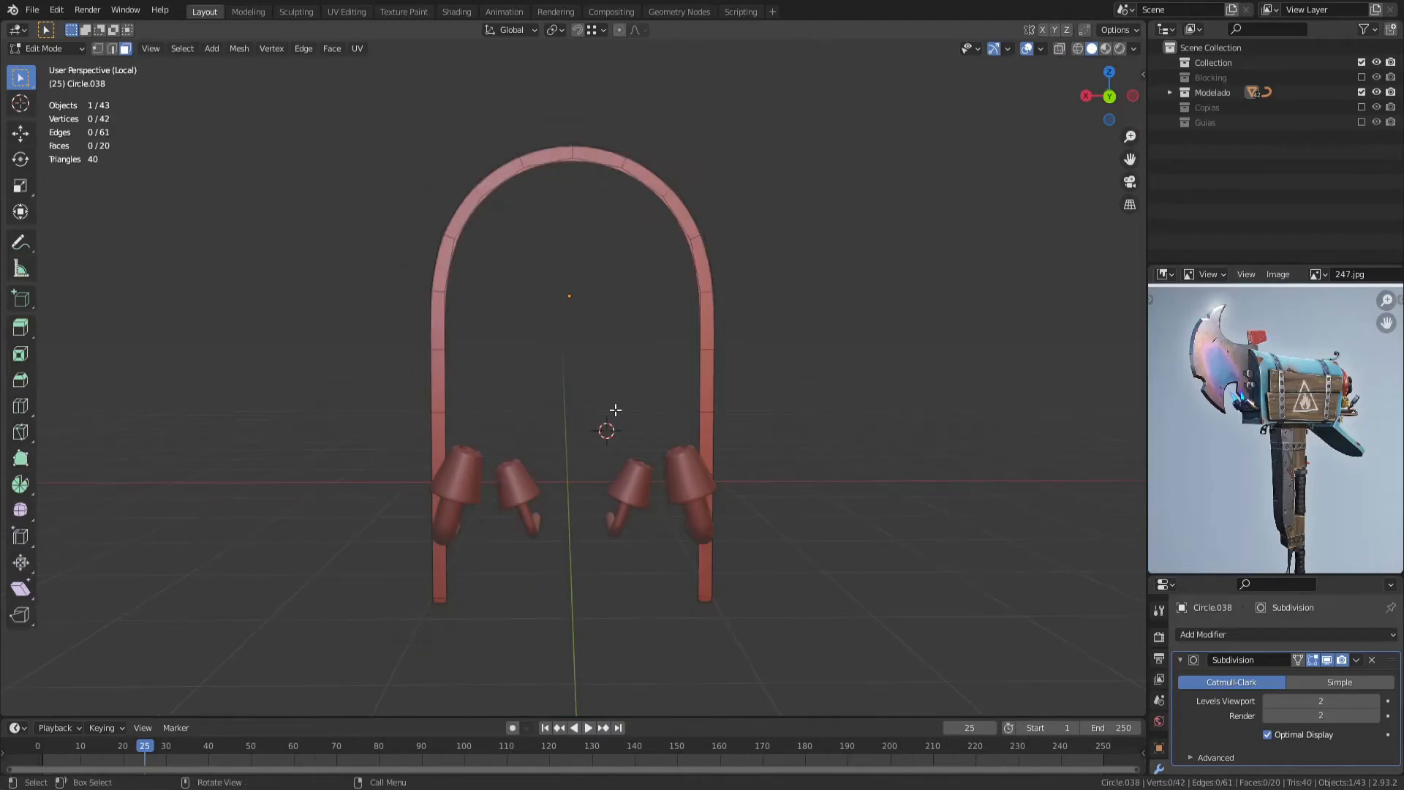
# Step: Add an eight-vertex circle at the end of the thin bent pipe in the panel mesh and scale it to about the pipe's diameter
pyautogui.press('KP_1')
pyautogui.scroll(4, 523, 541)
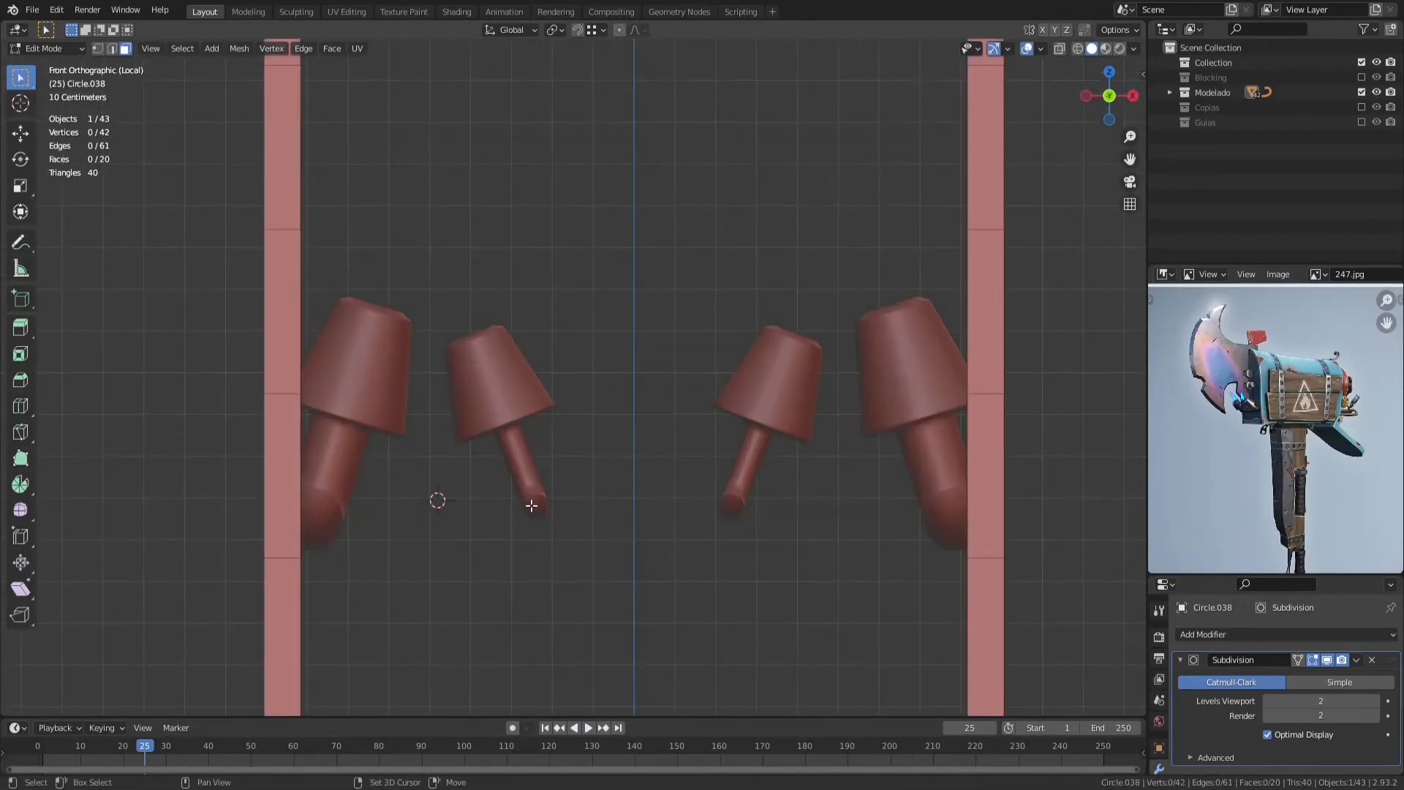
pyautogui.click(534, 507)
pyautogui.click(197, 608)
pyautogui.click(192, 651)
pyautogui.press('Tab')
pyautogui.press('Tab')
pyautogui.press('1')
pyautogui.press('s')
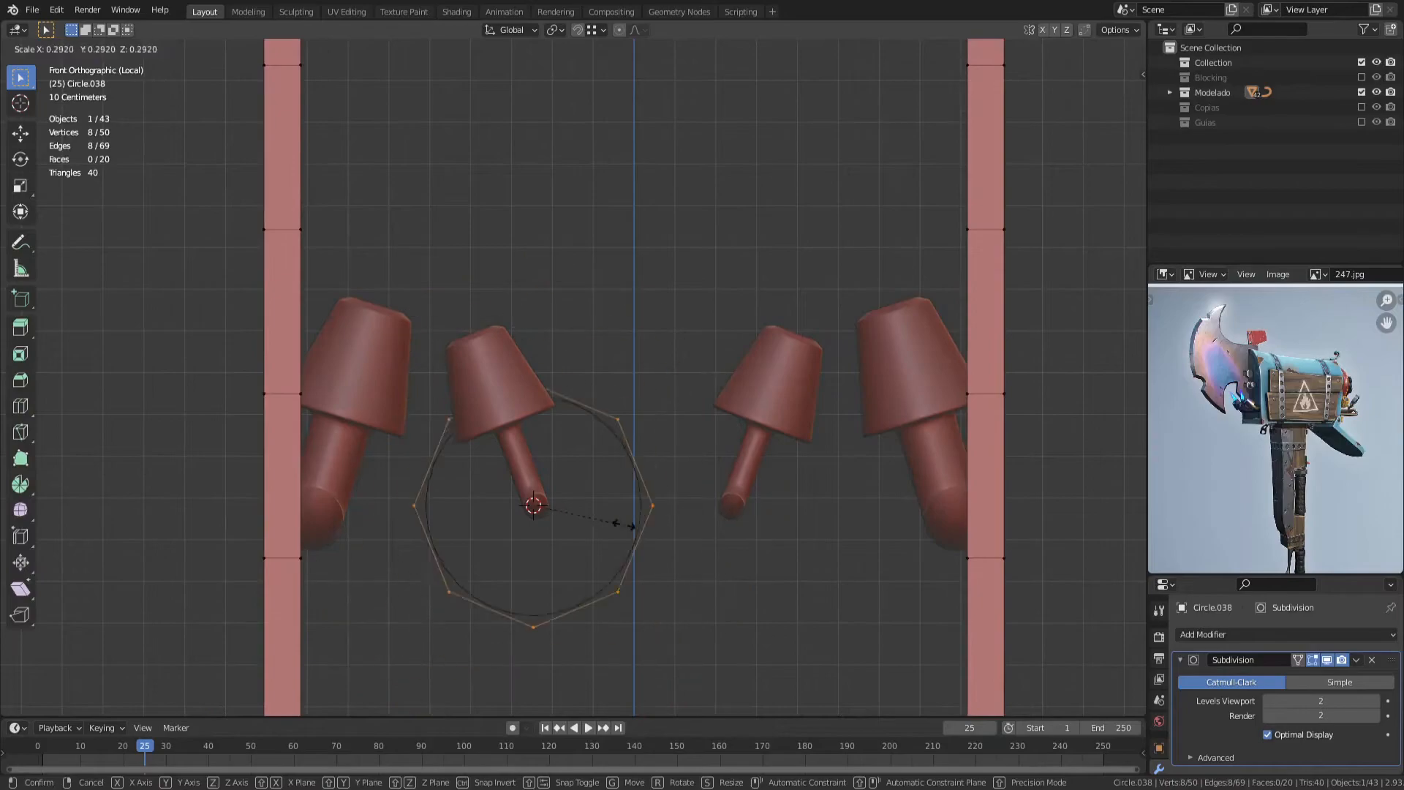
pyautogui.click(559, 495)
pyautogui.scroll(7, 561, 458)
pyautogui.press('s')
pyautogui.click(556, 518)
# Step: Move the new circle along Y to the open end of the thin pipe
pyautogui.scroll(-3, 560, 504)
pyautogui.moveTo(561, 504); pyautogui.dragTo(351, 428, button='middle')
pyautogui.press('g')
pyautogui.press('y')
pyautogui.click(124, 541)
pyautogui.scroll(-2, 351, 505)
pyautogui.moveTo(351, 505); pyautogui.dragTo(483, 497, button='middle')
# Step: Shift the thick bent pipe along X, away from the arched border strip
pyautogui.press('2')
pyautogui.press('Tab')
pyautogui.click(373, 442)
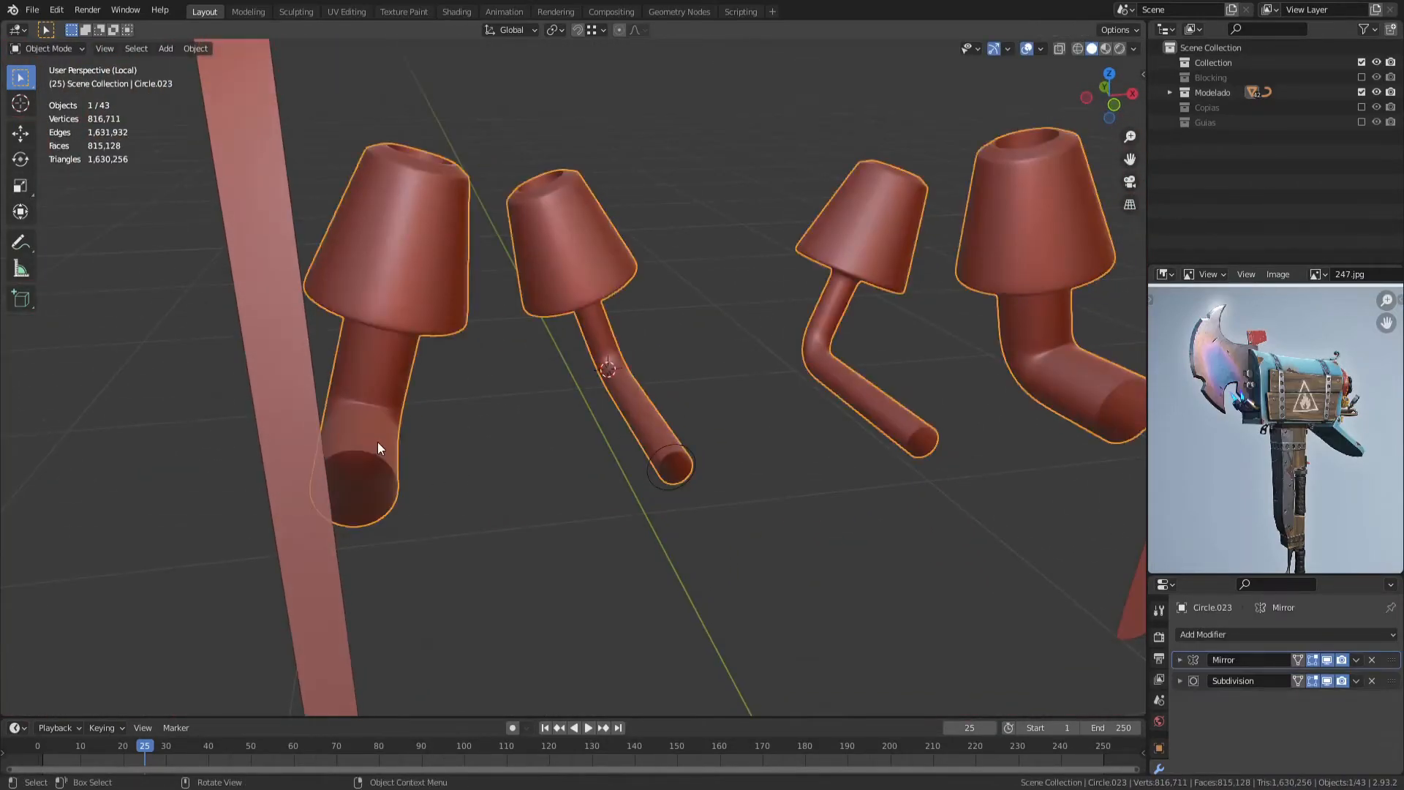
pyautogui.press('Tab')
pyautogui.hotkey('alt', 'a')
pyautogui.press('l')
pyautogui.press('g')
pyautogui.press('x')
pyautogui.click(401, 442)
pyautogui.press('Tab')
# Step: Extrude the circle around the thin pipe outward into a flat ring with a scale of 1.448
pyautogui.click(648, 482)
pyautogui.press('Tab')
pyautogui.scroll(-2, 648, 482)
pyautogui.moveTo(468, 492); pyautogui.dragTo(585, 504, button='middle')
pyautogui.press('g')
pyautogui.press('x')
pyautogui.press('y')
pyautogui.click(479, 560)
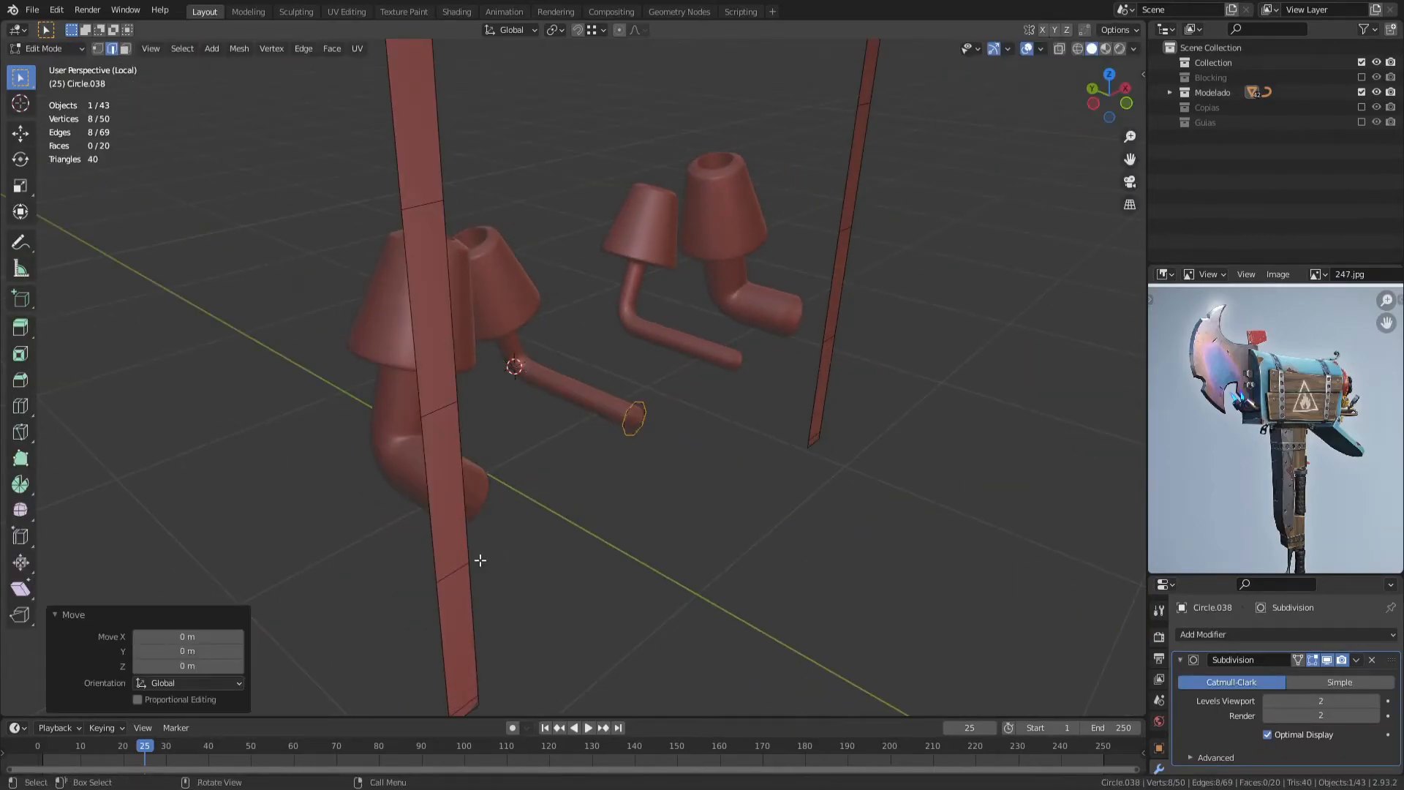
pyautogui.press('KP_1')
pyautogui.click(743, 456)
# Step: Duplicate the flat ring onto the thick pipe's end, scale it by 1.290 and lower it along Z
pyautogui.scroll(2, 743, 456)
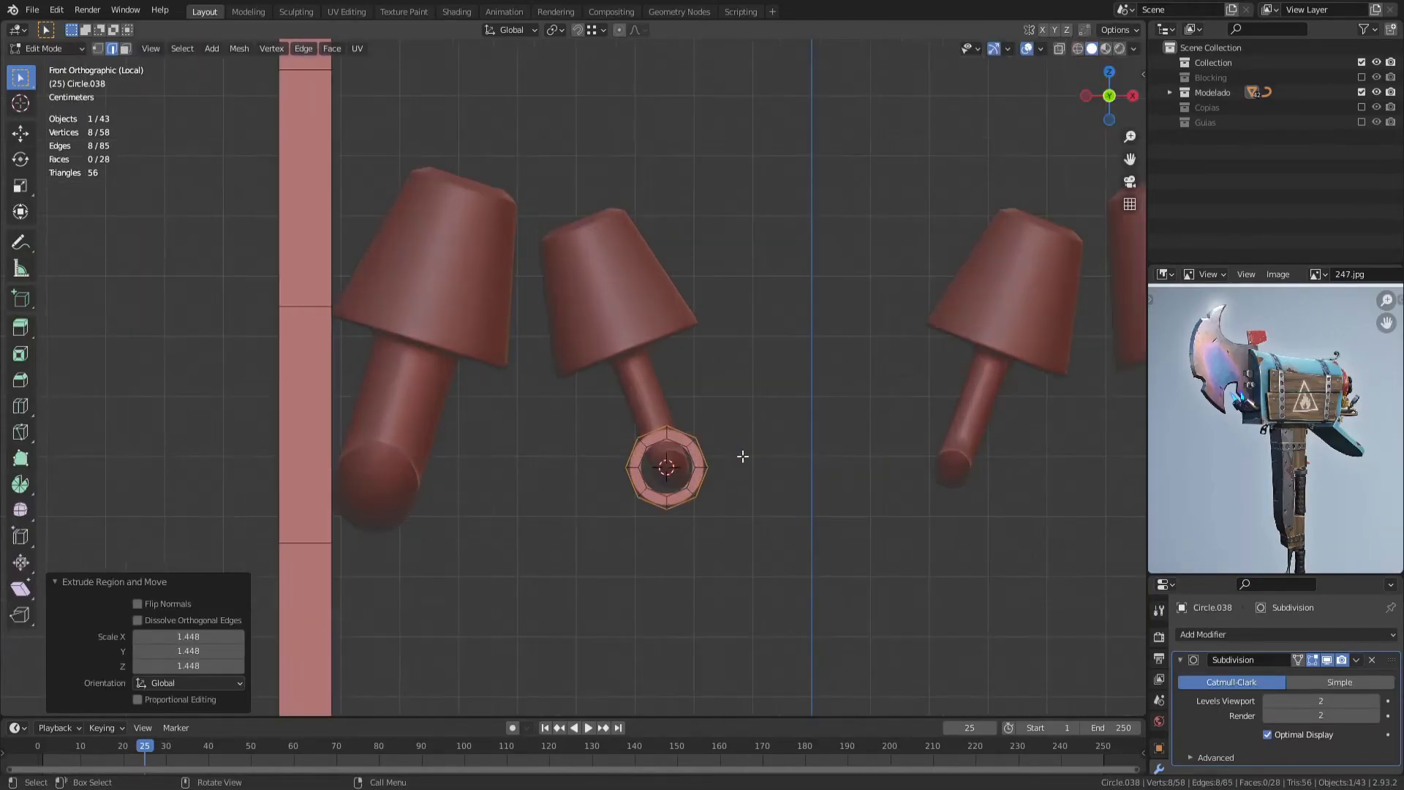
pyautogui.click(403, 461)
pyautogui.keyDown('shift'); pyautogui.moveTo(490, 464); pyautogui.dragTo(583, 454, button='middle'); pyautogui.keyUp('shift')
pyautogui.scroll(2, 583, 454)
pyautogui.press('s')
pyautogui.click(629, 471)
pyautogui.press('g')
pyautogui.press('z')
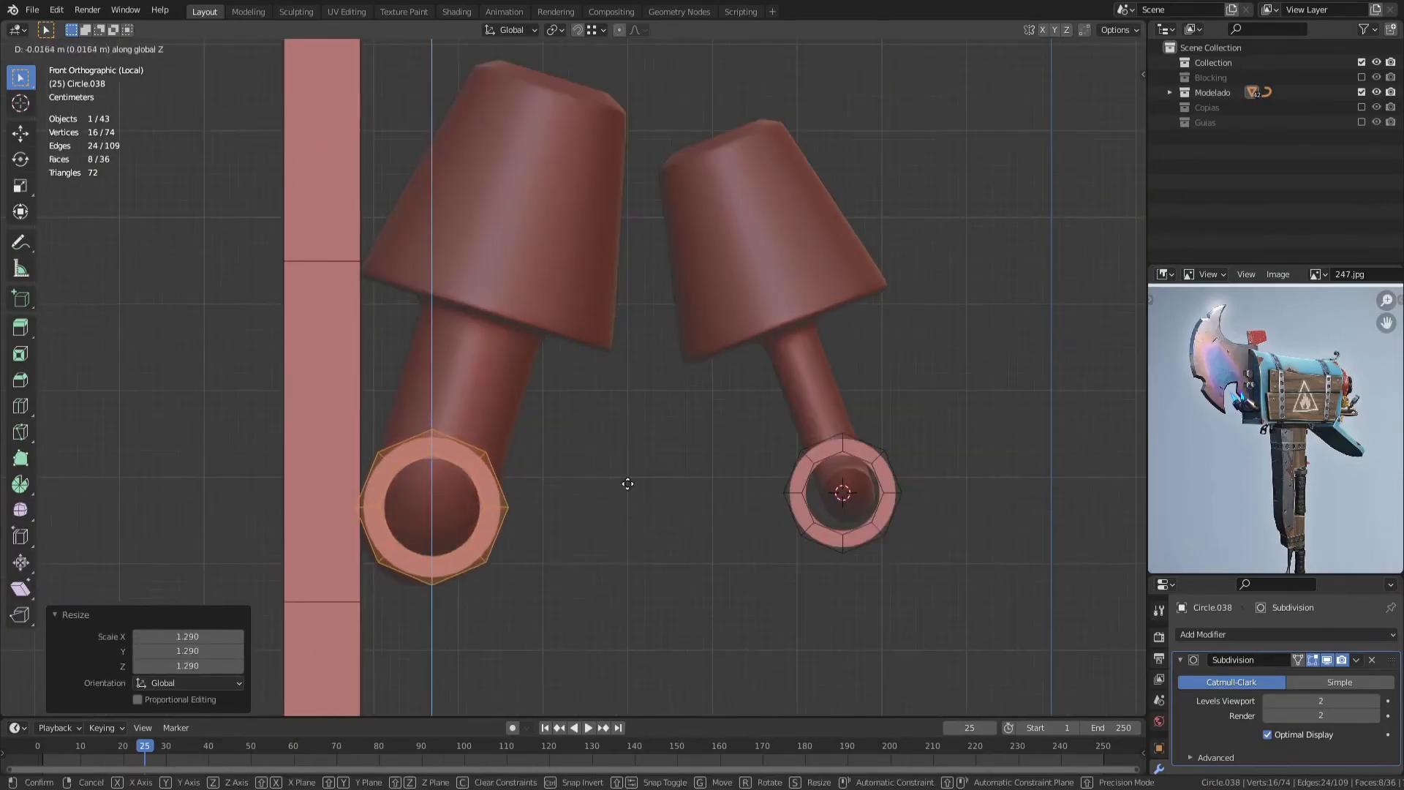
pyautogui.click(630, 502)
# Step: Rotate the thick pipe's ring, narrow its rim by scaling the outer loop by 0.866, and fit the ring beside the arched strip
pyautogui.press('s')
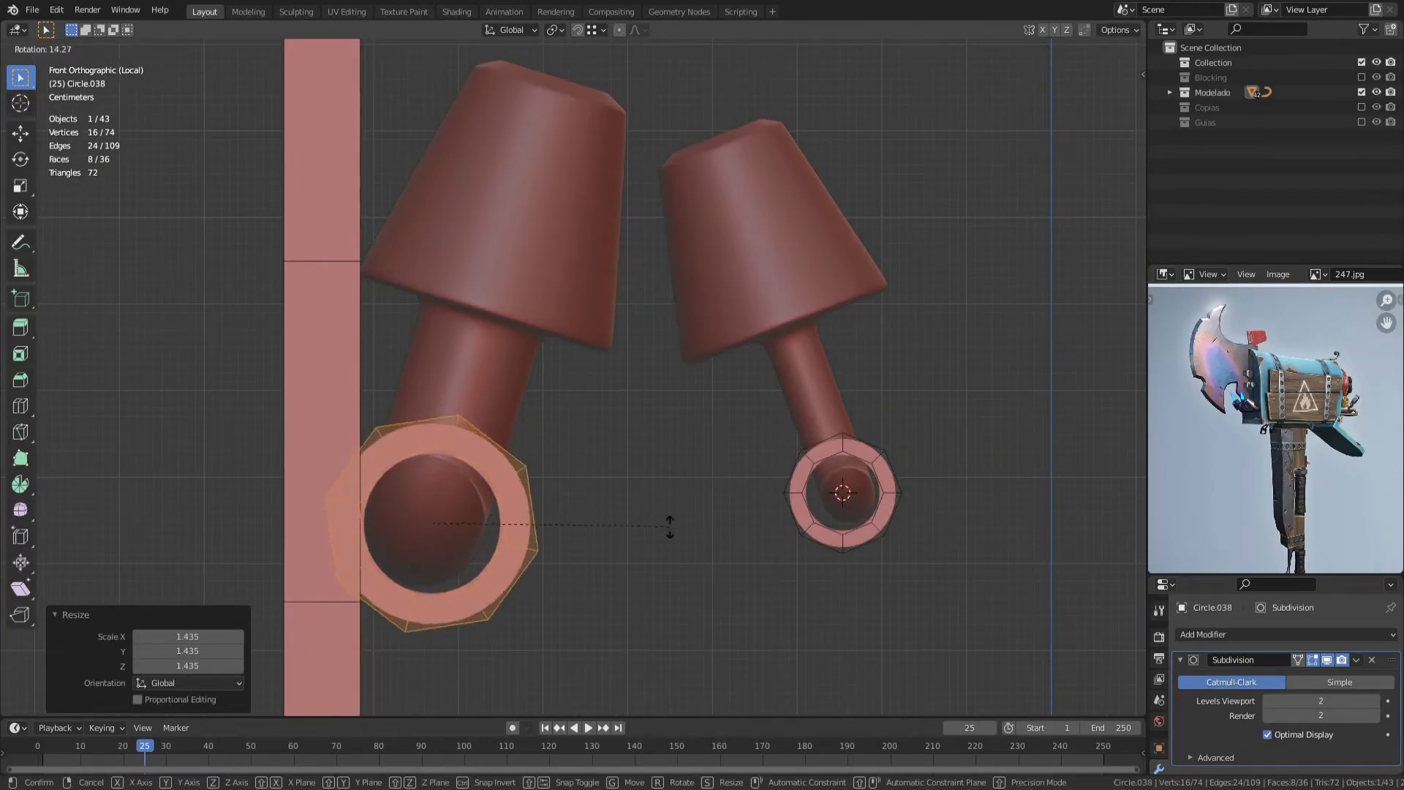
pyautogui.click(581, 513)
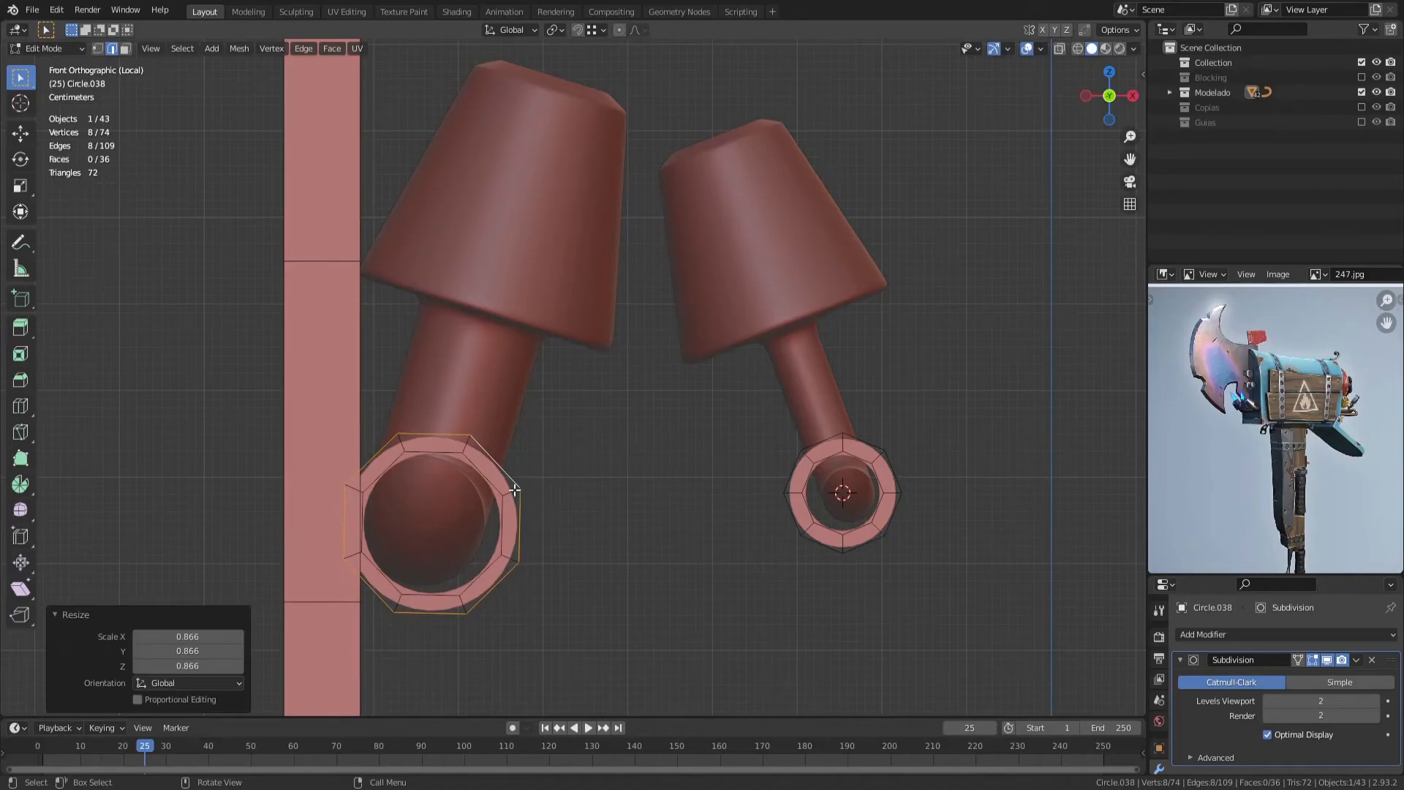
pyautogui.click(515, 490)
pyautogui.press('l')
pyautogui.press('g')
pyautogui.press('x')
pyautogui.click(533, 492)
pyautogui.press('s')
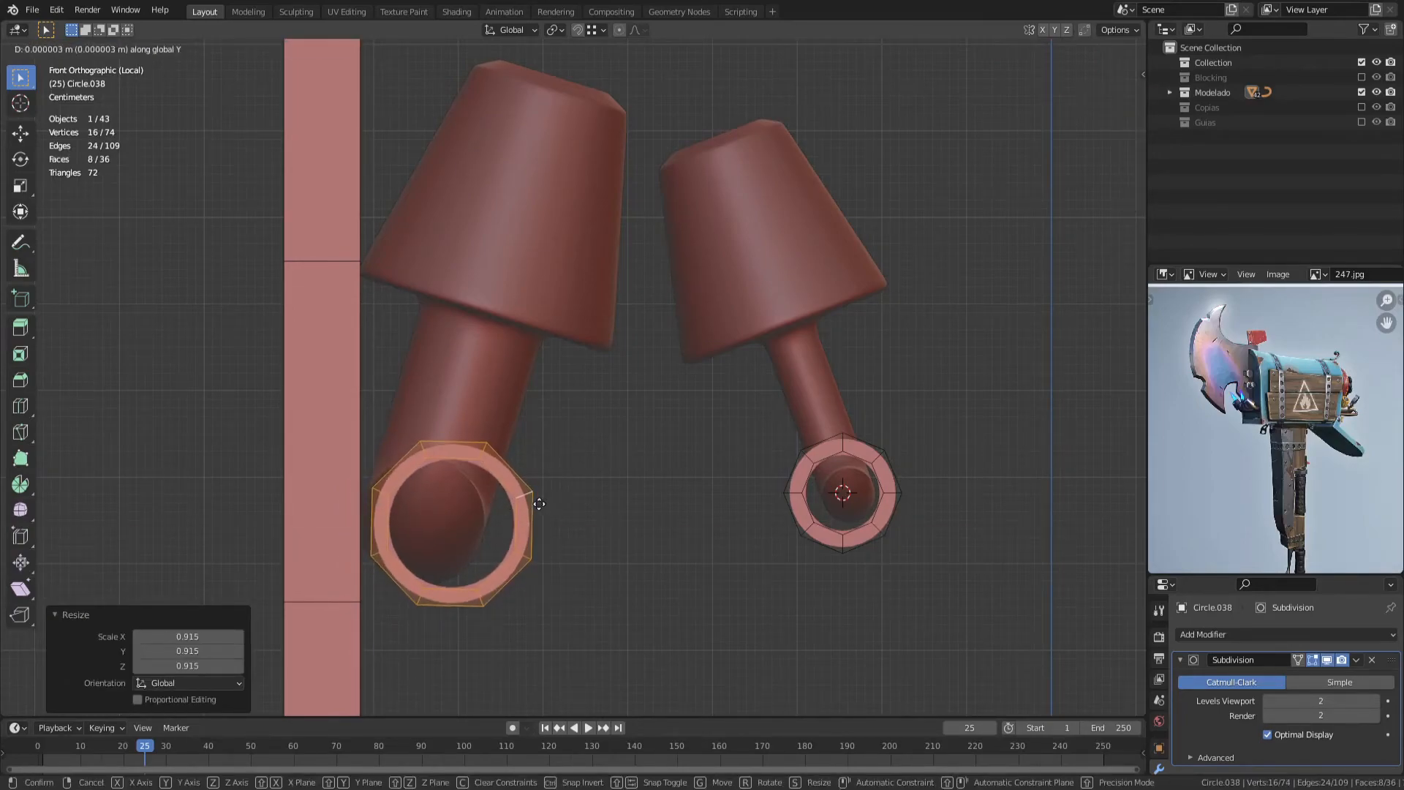
pyautogui.click(539, 504)
# Step: Rotate the thick bent pipe slightly so that its end sits centred in the ring
pyautogui.hotkey('alt', 'q')
pyautogui.press('r')
pyautogui.click(595, 485)
pyautogui.hotkey('alt', 'q')
# Step: Enlarge the thick pipe's ring slightly so that it surrounds the pipe end
pyautogui.keyDown('shift'); pyautogui.moveTo(531, 494); pyautogui.dragTo(578, 427, button='middle'); pyautogui.keyUp('shift')
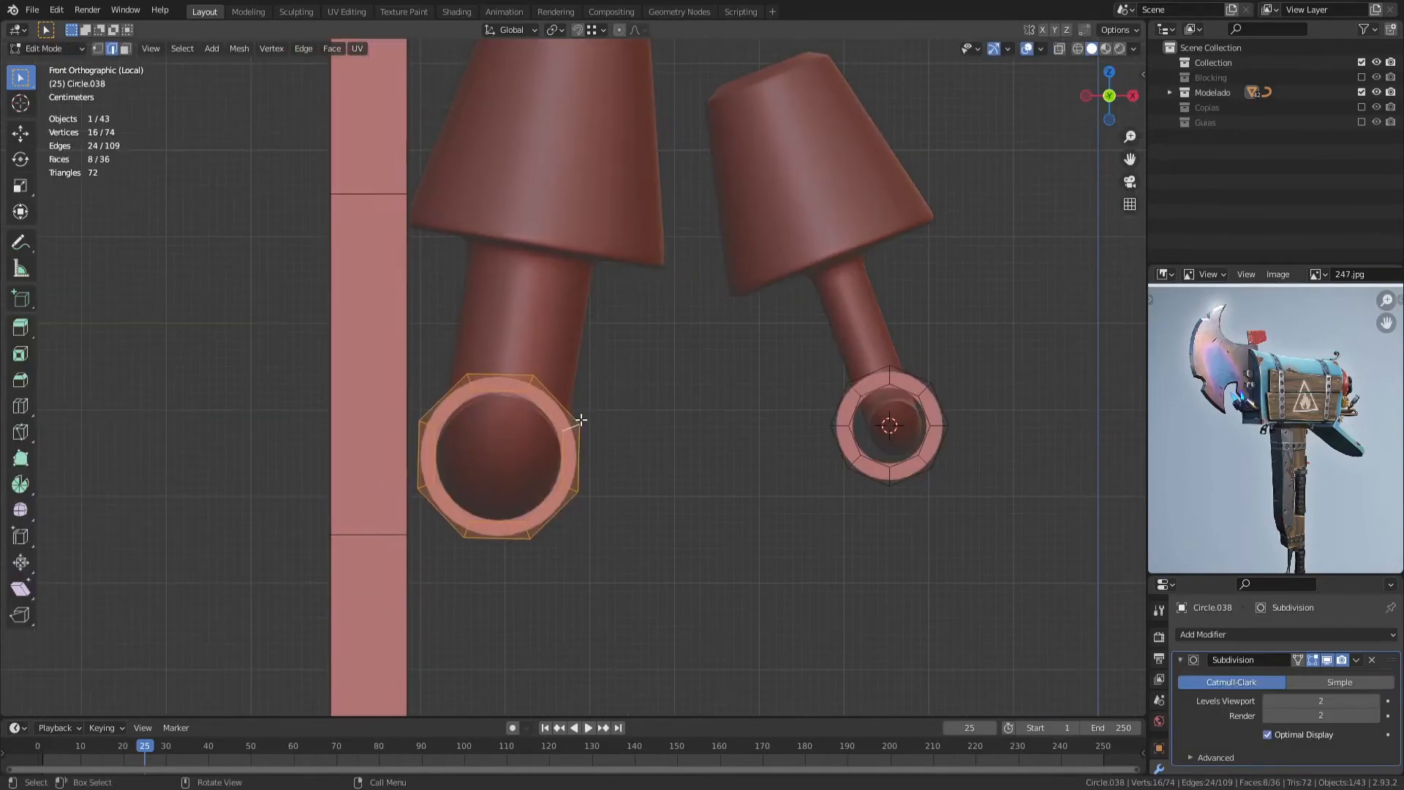
pyautogui.press('s')
pyautogui.click(584, 424)
pyautogui.press('g')
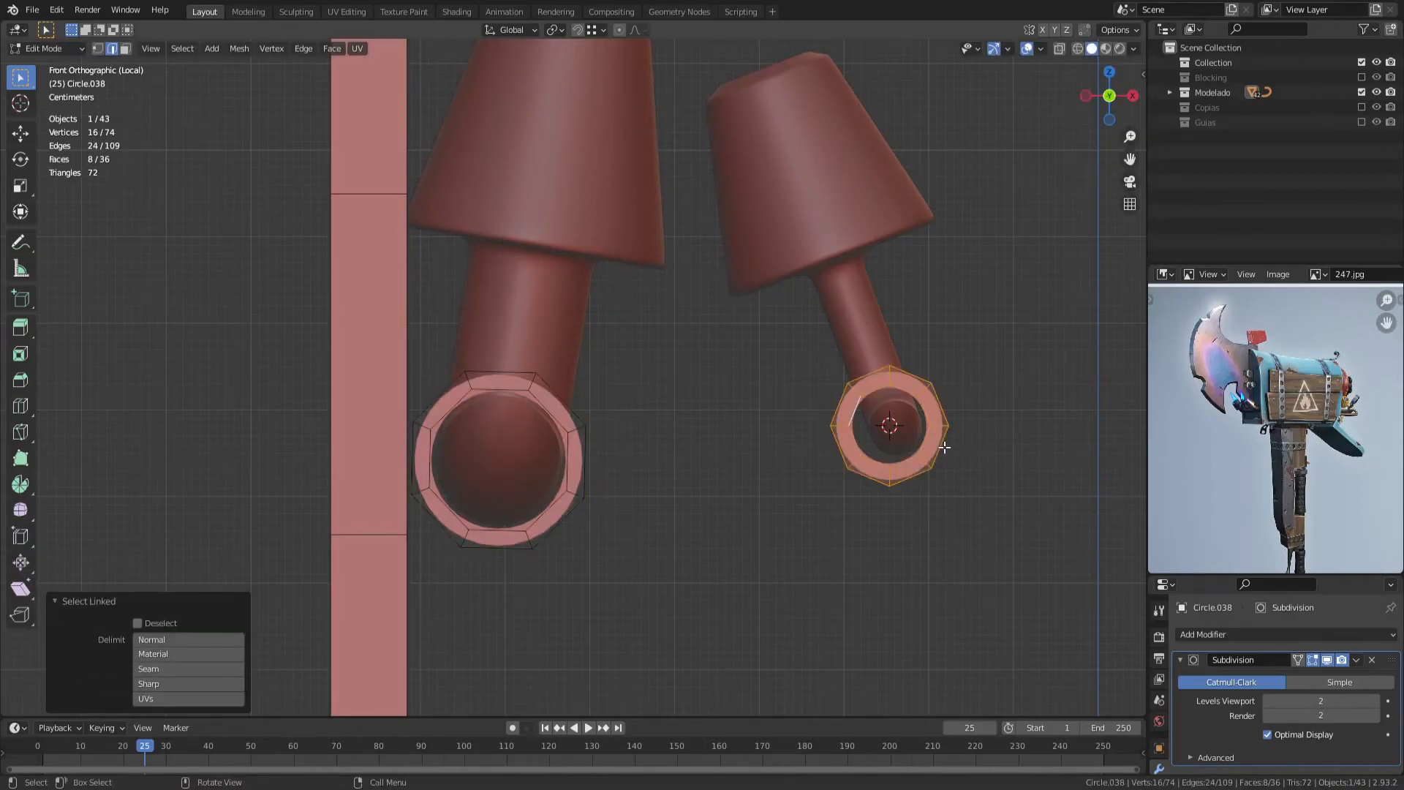
# Step: Resize the thin pipe's ring and shift it along X and Z to centre it on the thin pipe's end
pyautogui.press('s')
pyautogui.click(936, 445)
pyautogui.press('g')
pyautogui.press('x')
pyautogui.click(941, 444)
pyautogui.press('g')
pyautogui.press('z')
pyautogui.moveTo(941, 445); pyautogui.dragTo(634, 478, button='middle')
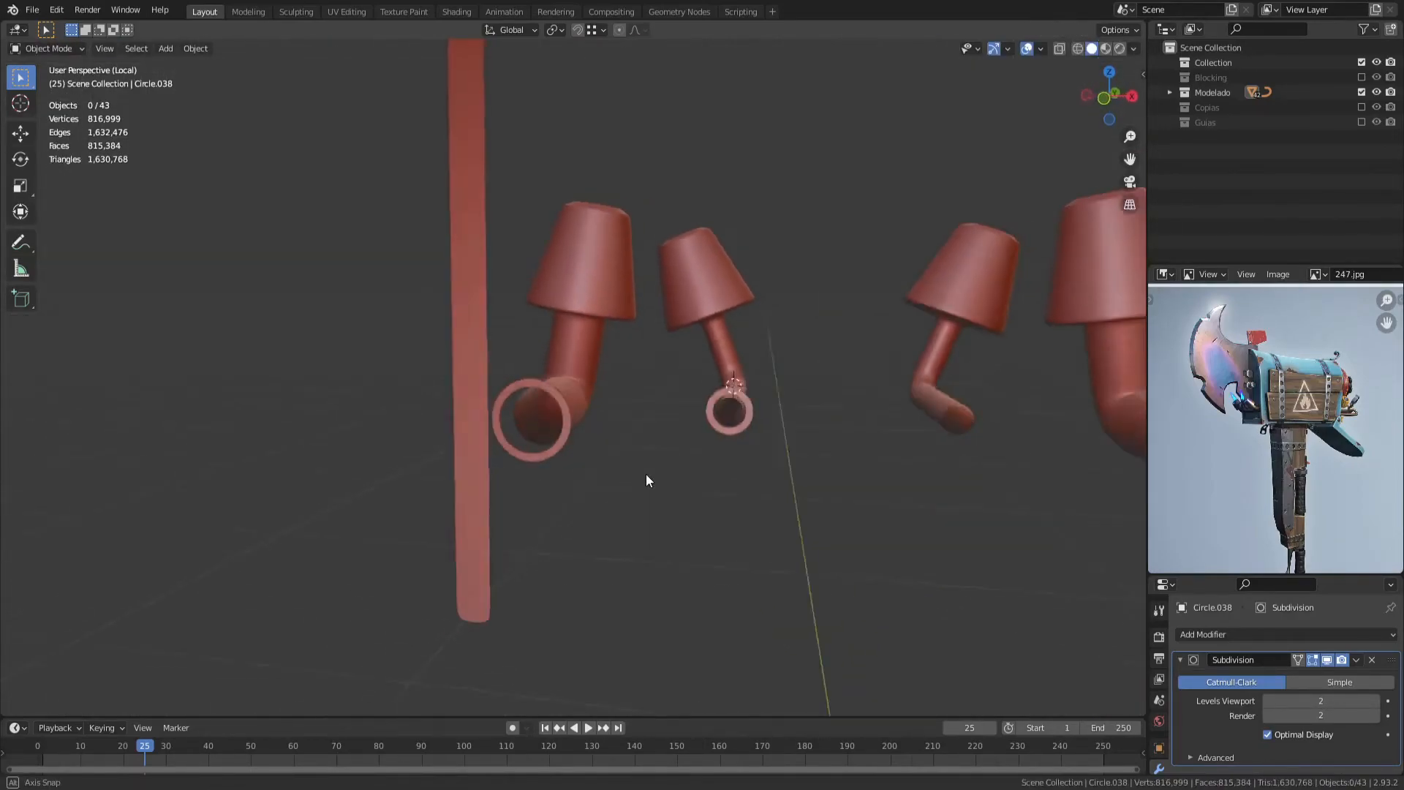
# Step: Inspect both rings against the pipes and save the file
pyautogui.scroll(4, 672, 492)
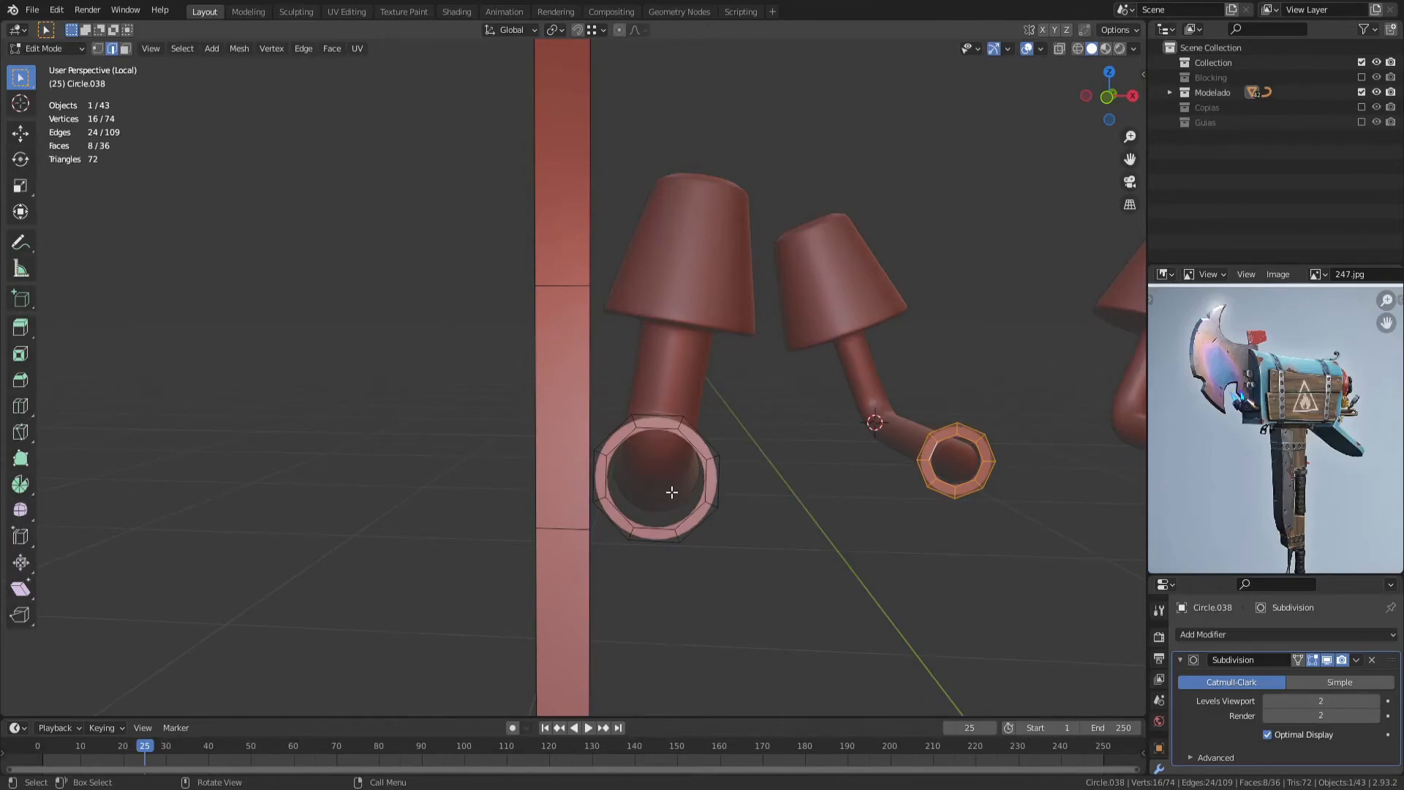
pyautogui.scroll(-2, 657, 476)
pyautogui.moveTo(656, 476)
pyautogui.mouseDown(button='middle')
pyautogui.moveTo(809, 476)
pyautogui.moveTo(682, 468)
pyautogui.mouseUp(button='middle')
pyautogui.scroll(-3, 693, 353)
pyautogui.press('Tab')
pyautogui.hotkey('ctrl', 's')
pyautogui.keyDown('shift'); pyautogui.moveTo(693, 352); pyautogui.dragTo(633, 413, button='middle'); pyautogui.keyUp('shift')
# Step: Delete the half of the arched border strip that lies opposite the two rings
pyautogui.press('Tab')
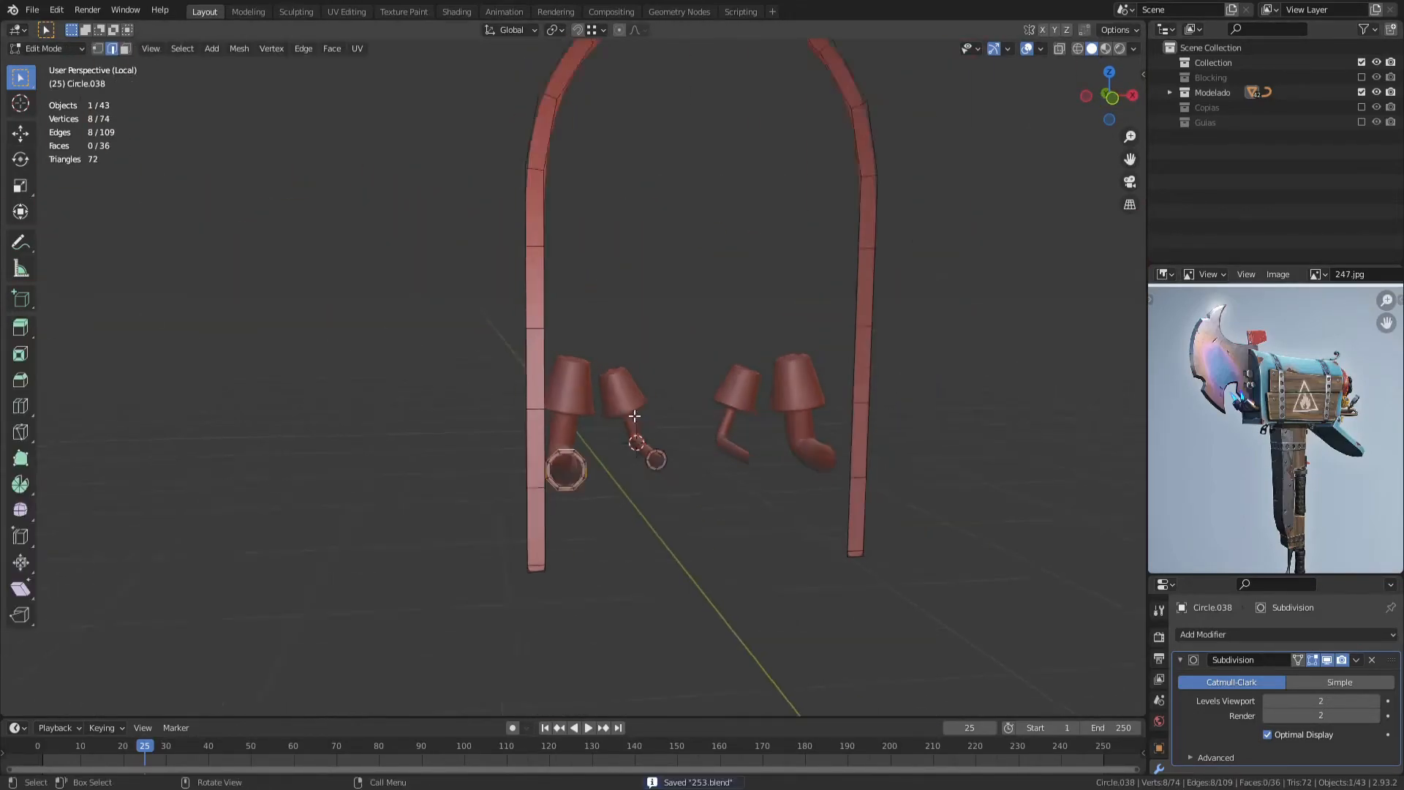
pyautogui.scroll(-3, 633, 413)
pyautogui.press('x')
pyautogui.click(642, 383)
pyautogui.press('Tab')
pyautogui.press('Tab')
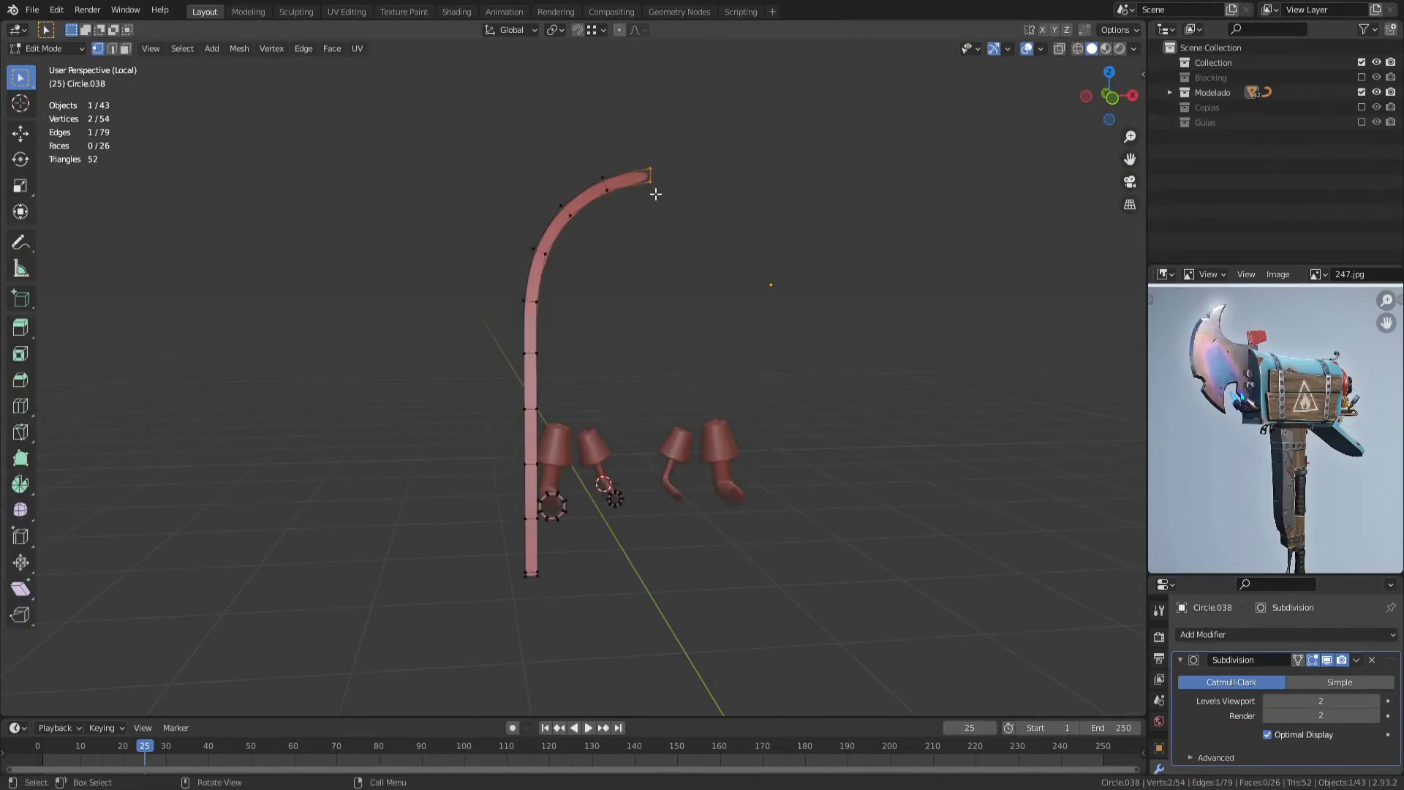
# Step: Set the panel's origin to the arch's top middle edge and add a Mirror modifier on the X axis with clipping
pyautogui.hotkey('shift', 's')
pyautogui.click(540, 247)
pyautogui.press('Tab')
pyautogui.rightClick(638, 172)
pyautogui.click(704, 257)
pyautogui.click(1207, 633)
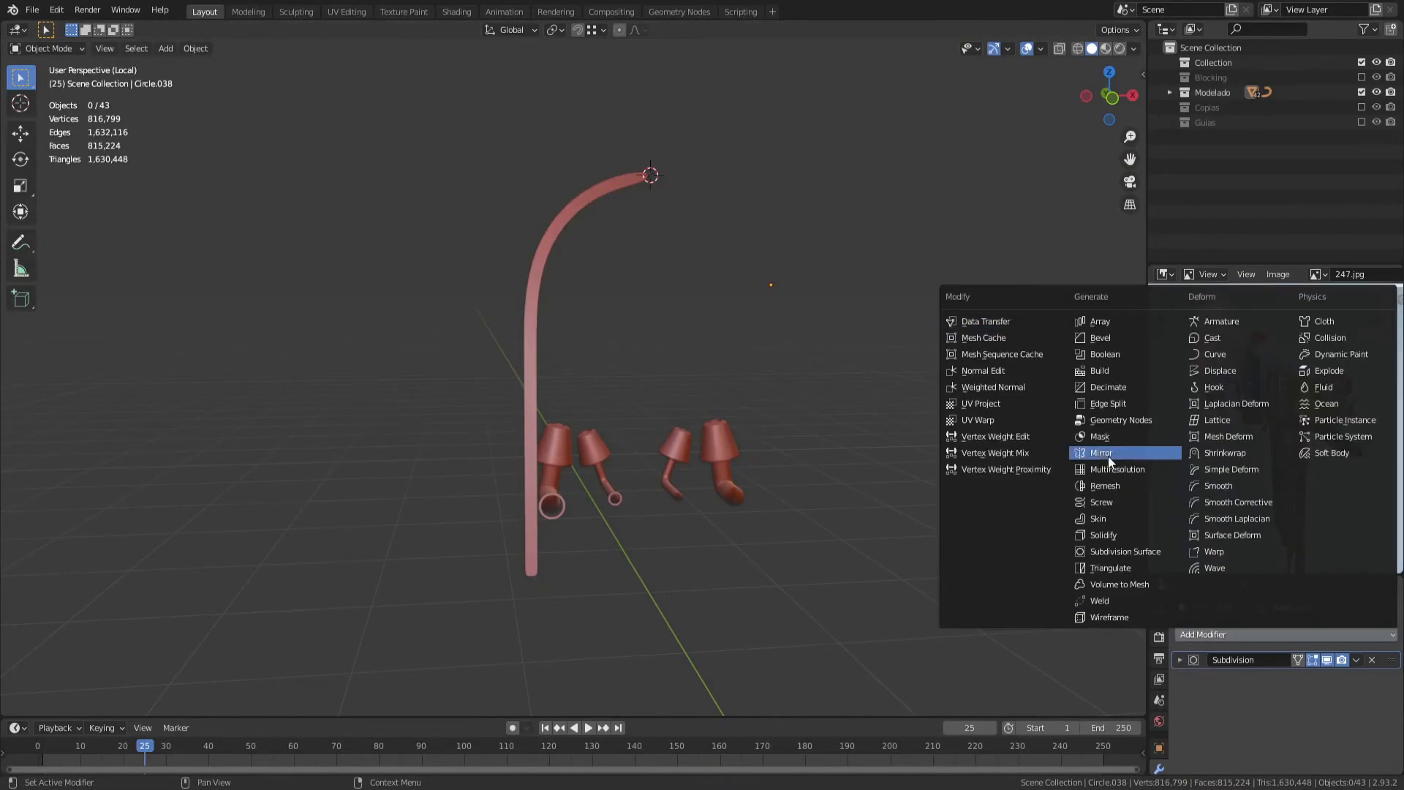
pyautogui.click(1060, 368)
pyautogui.press('Tab')
pyautogui.moveTo(789, 420); pyautogui.dragTo(727, 236, button='middle')
pyautogui.scroll(10, 605, 360)
pyautogui.hotkey('alt', 'a')
pyautogui.click(563, 377)
pyautogui.hotkey('ctrl', 'z')
pyautogui.hotkey('ctrl', 'r')
pyautogui.rightClick(555, 313)
pyautogui.moveTo(555, 312); pyautogui.dragTo(602, 359, button='middle')
pyautogui.scroll(-3, 602, 359)
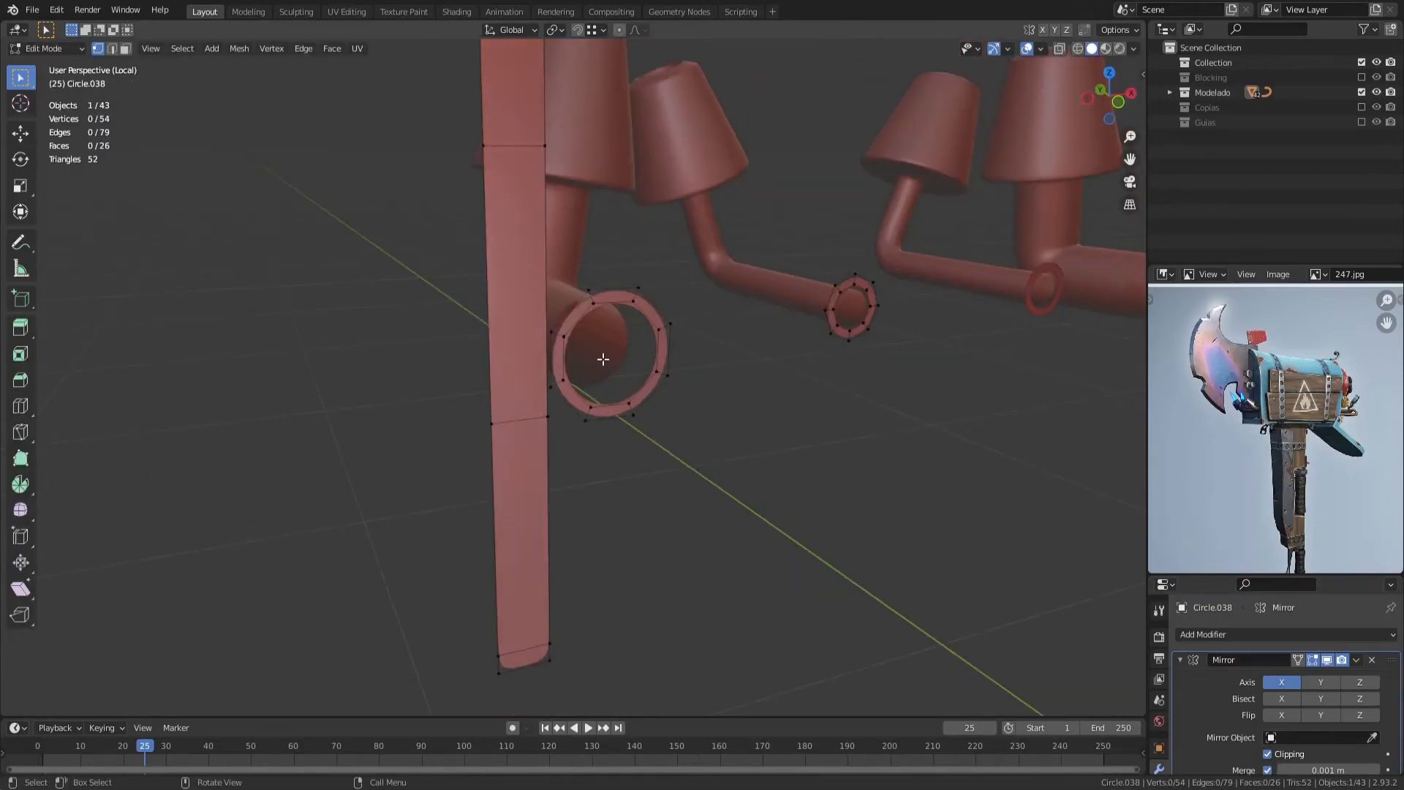
# Step: Extrude the lower outer edges of both rings straight down to the arch's base and flatten them along Z
pyautogui.moveTo(685, 383); pyautogui.dragTo(557, 404, button='middle')
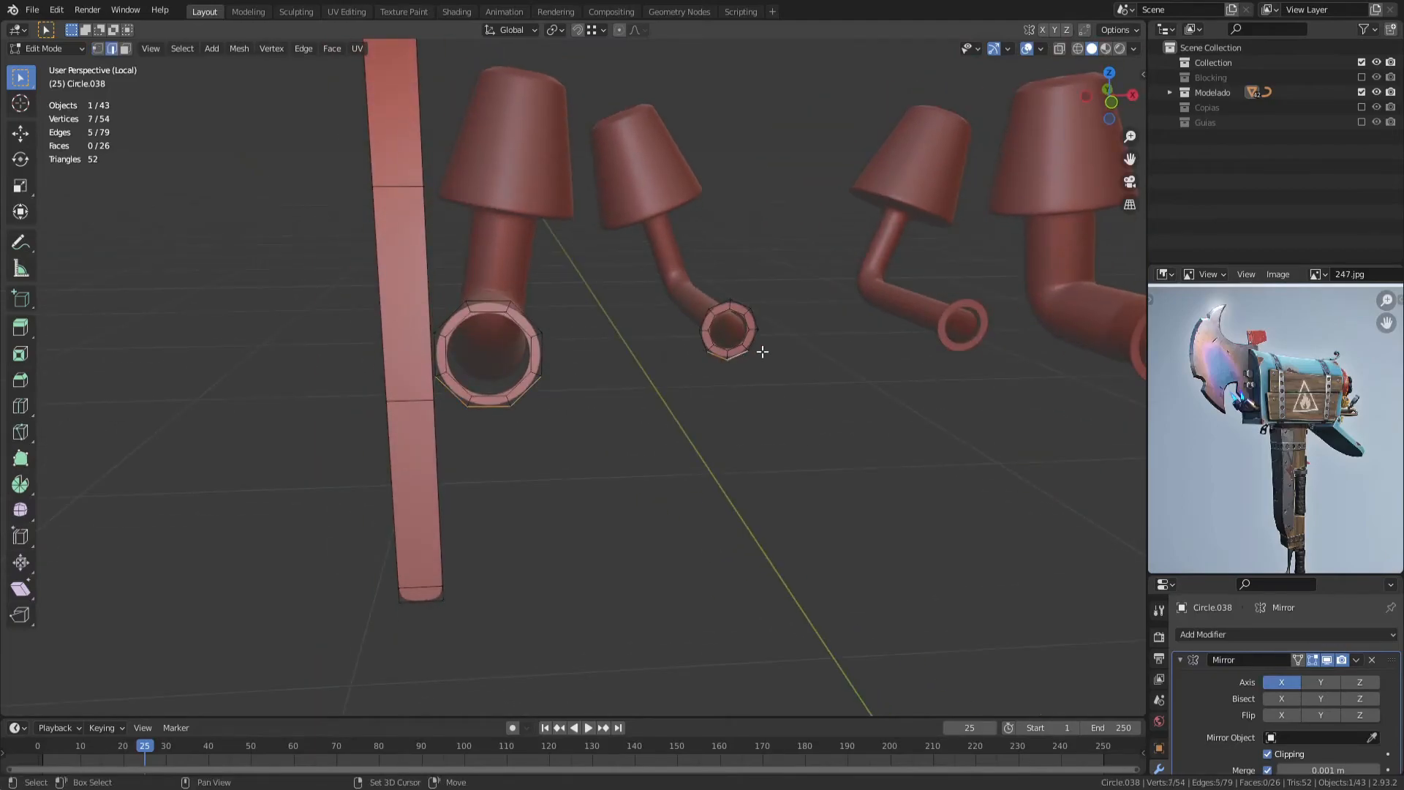
pyautogui.press('e')
pyautogui.click(771, 394)
pyautogui.press('s')
pyautogui.click(783, 397)
pyautogui.moveTo(783, 397); pyautogui.dragTo(635, 379, button='middle')
pyautogui.press('s')
pyautogui.press('z')
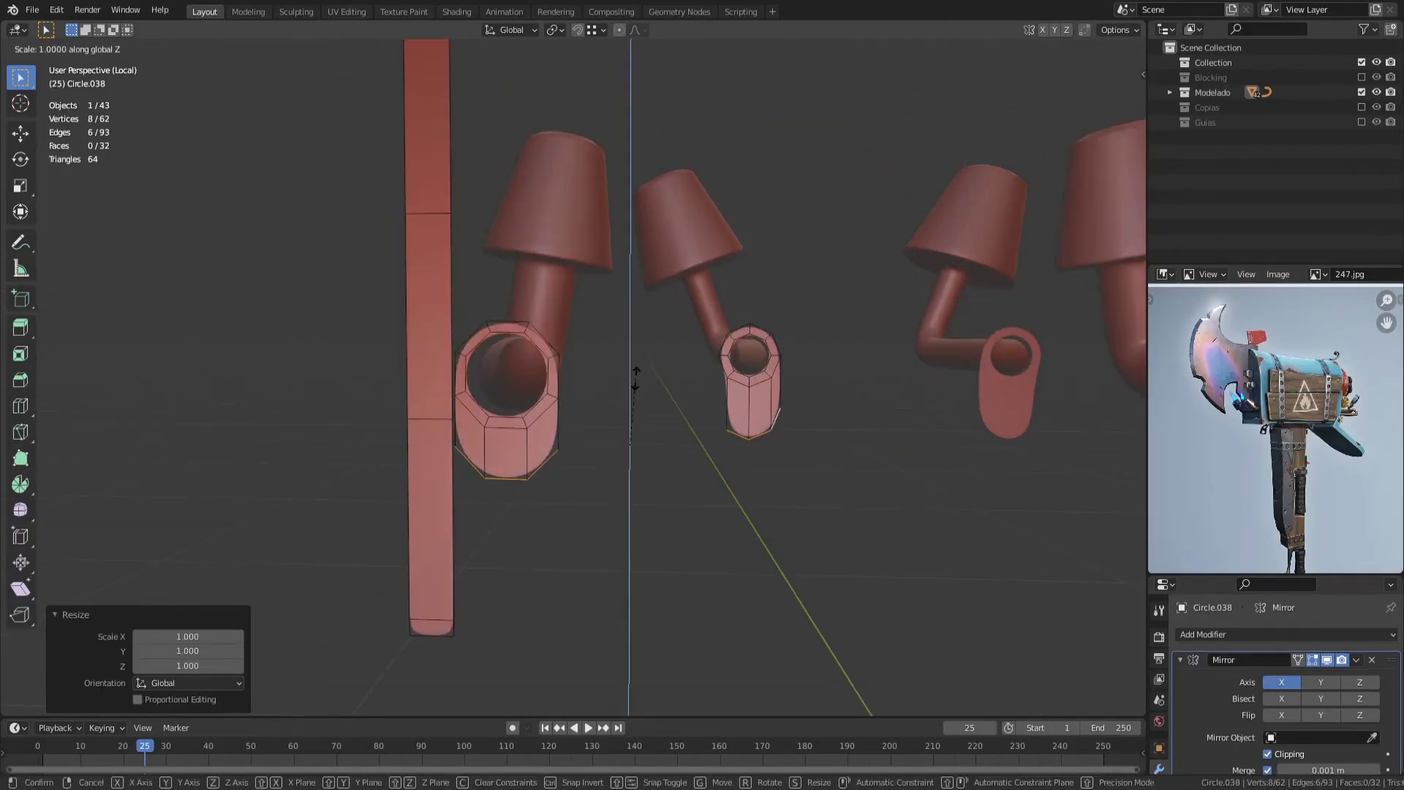
pyautogui.press('g')
pyautogui.press('z')
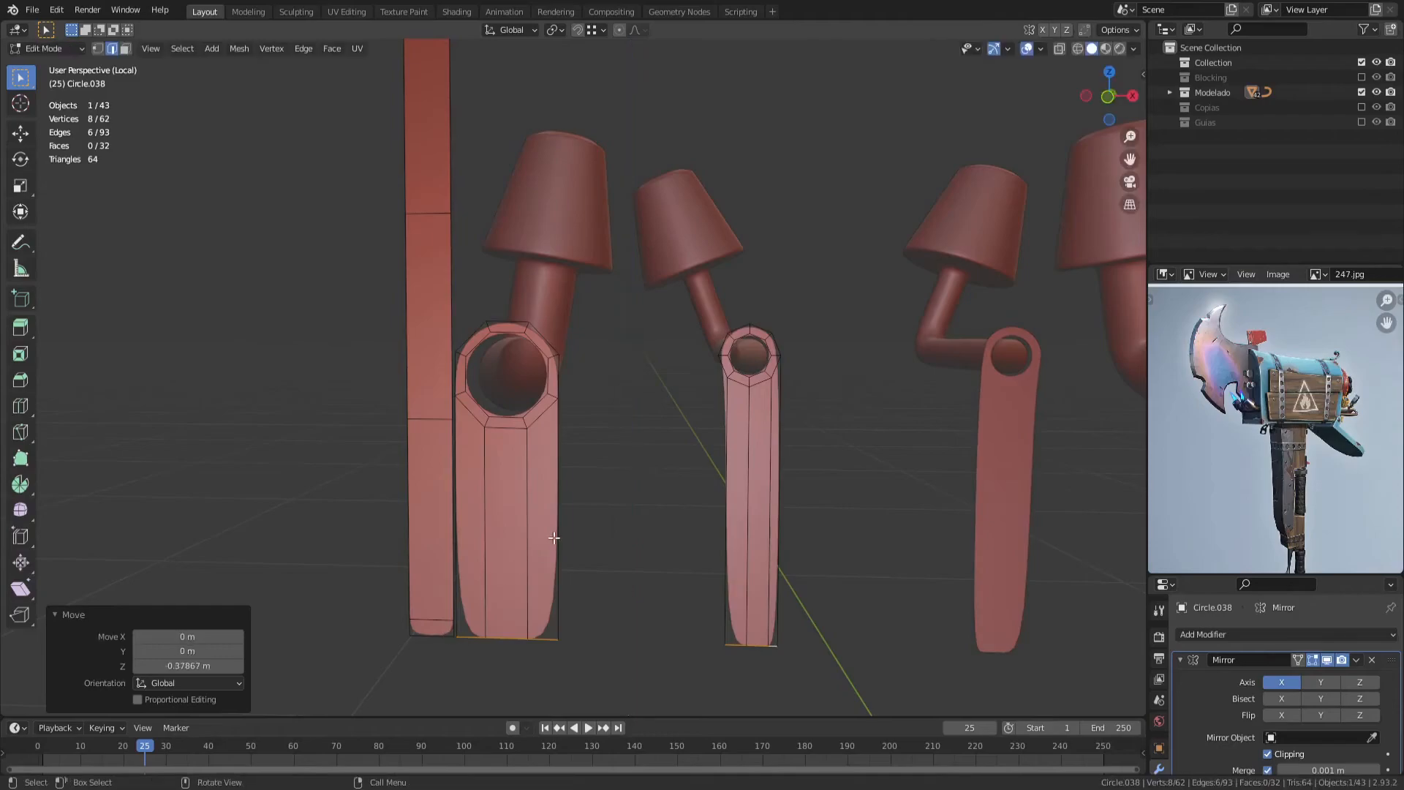
# Step: Fill the gap between the two ring strips with faces and add a loop cut close to the base edge
pyautogui.click(553, 537)
pyautogui.keyDown('shift'); pyautogui.click(725, 525); pyautogui.keyUp('shift')
pyautogui.press('f')
pyautogui.press('a')
pyautogui.press('a')
pyautogui.click(450, 616)
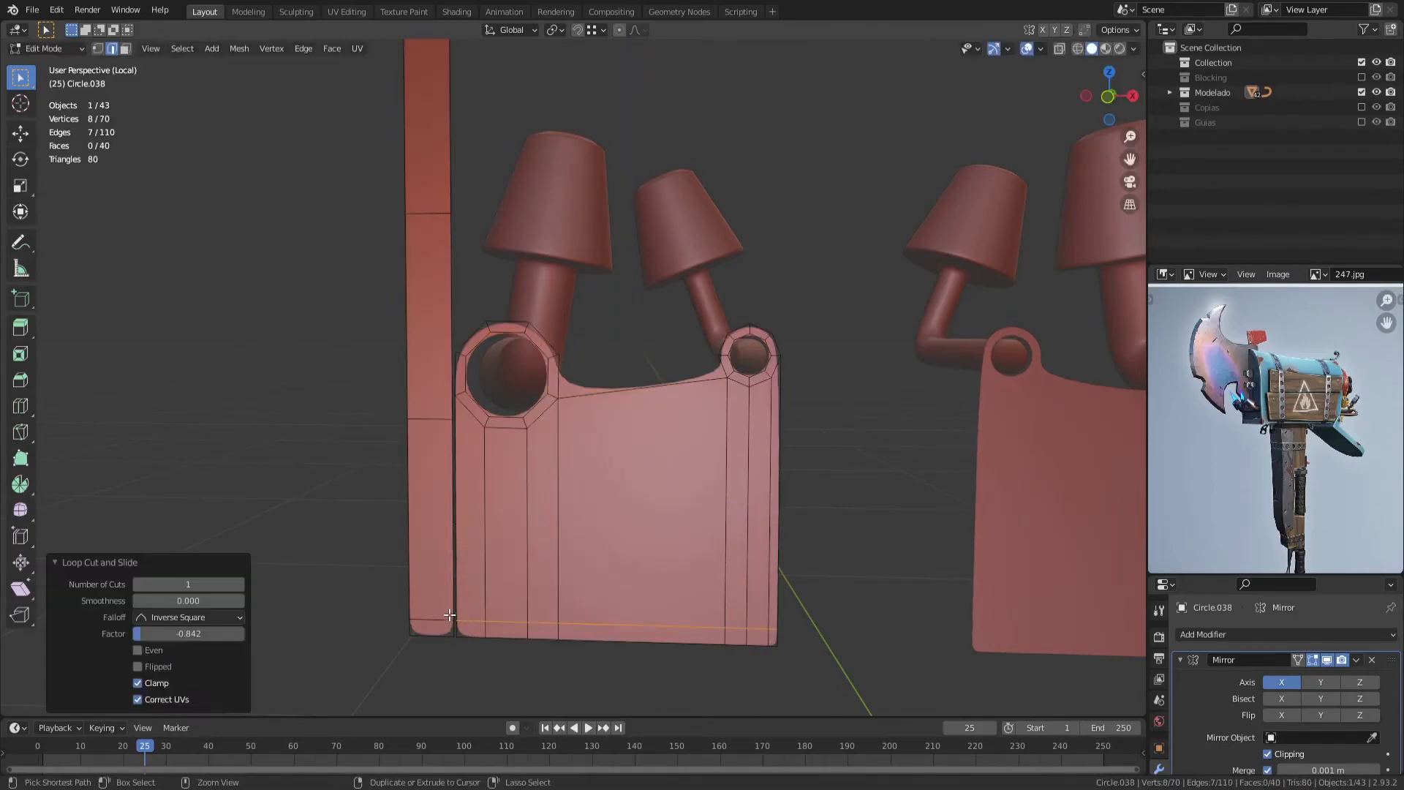
# Step: Move the thick bent pipe along X, a little further from the arched strip
pyautogui.press('KP_1')
pyautogui.press('Tab')
pyautogui.click(505, 342)
pyautogui.press('Tab')
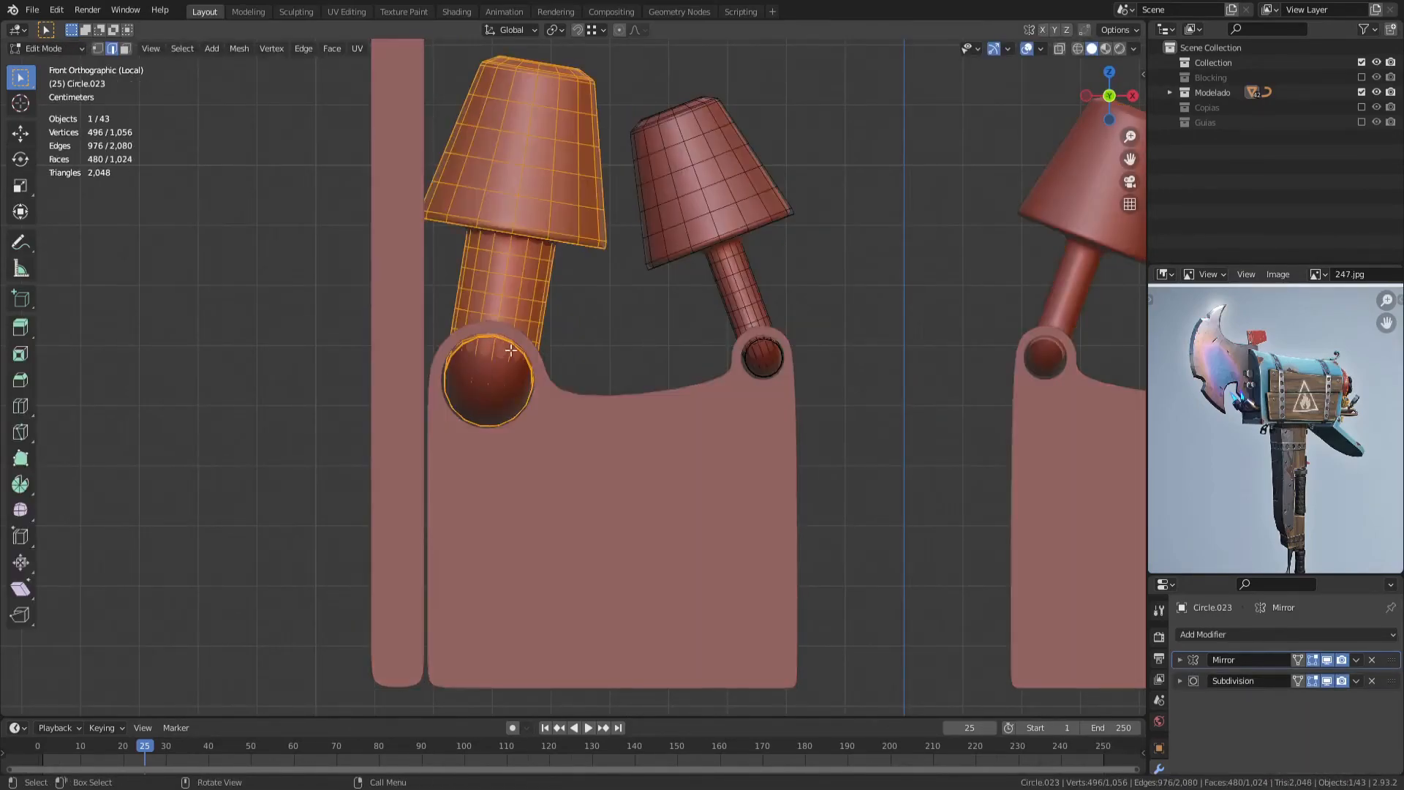
pyautogui.press('g')
pyautogui.press('x')
pyautogui.click(590, 376)
pyautogui.press('Tab')
# Step: Move the thick pipe's ring together with the strip below it 0.01616 m along X to match the pipe
pyautogui.click(570, 417)
pyautogui.press('Tab')
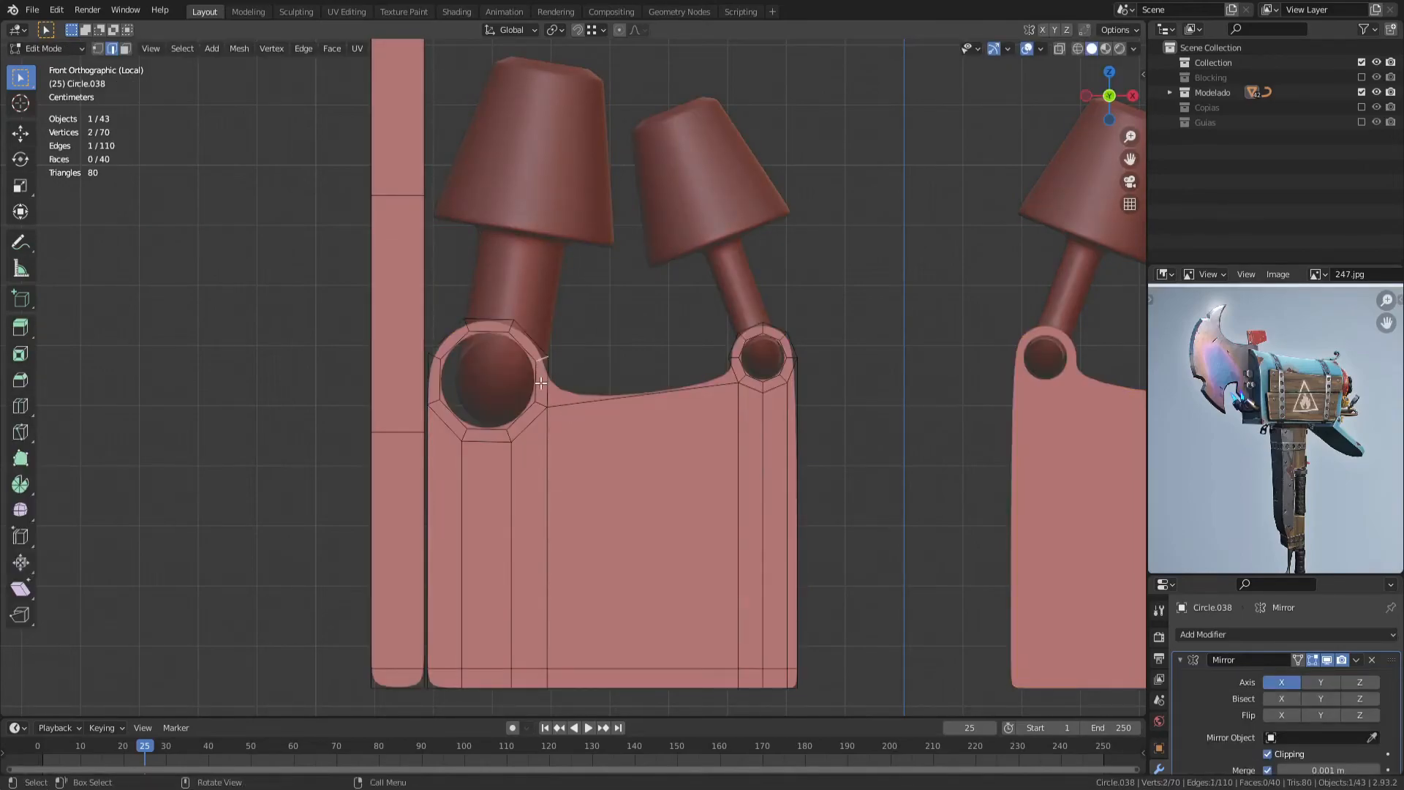
pyautogui.click(567, 608)
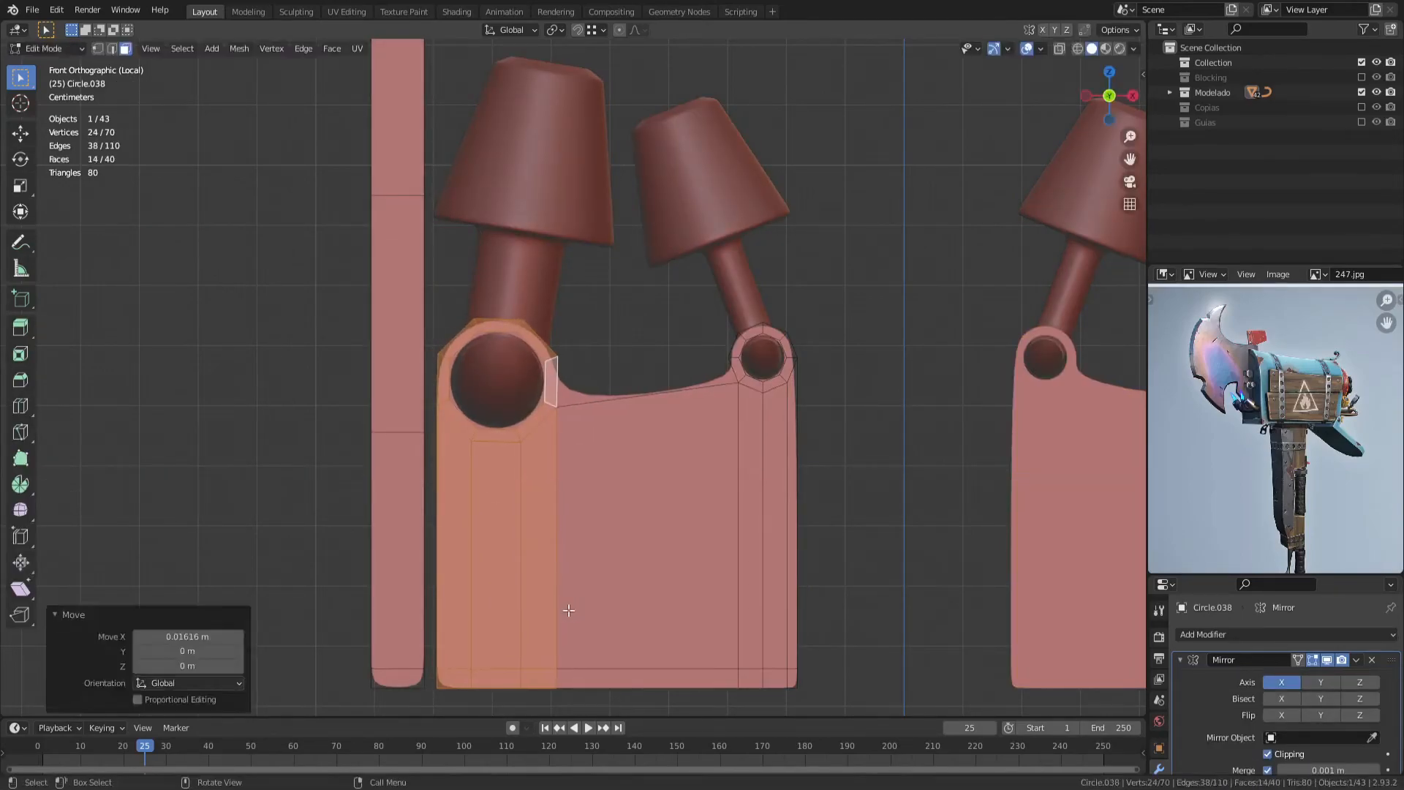
# Step: Try to extrude two of the plate's inner side edges along X towards the mirror centre, and undo the extrusion
pyautogui.moveTo(568, 608); pyautogui.dragTo(535, 414, button='middle')
pyautogui.press('Tab')
pyautogui.scroll(-6, 536, 414)
pyautogui.scroll(6, 536, 413)
pyautogui.press('Tab')
pyautogui.press('2')
pyautogui.click(399, 428)
pyautogui.keyDown('shift'); pyautogui.click(431, 352); pyautogui.keyUp('shift')
pyautogui.press('e')
pyautogui.press('x')
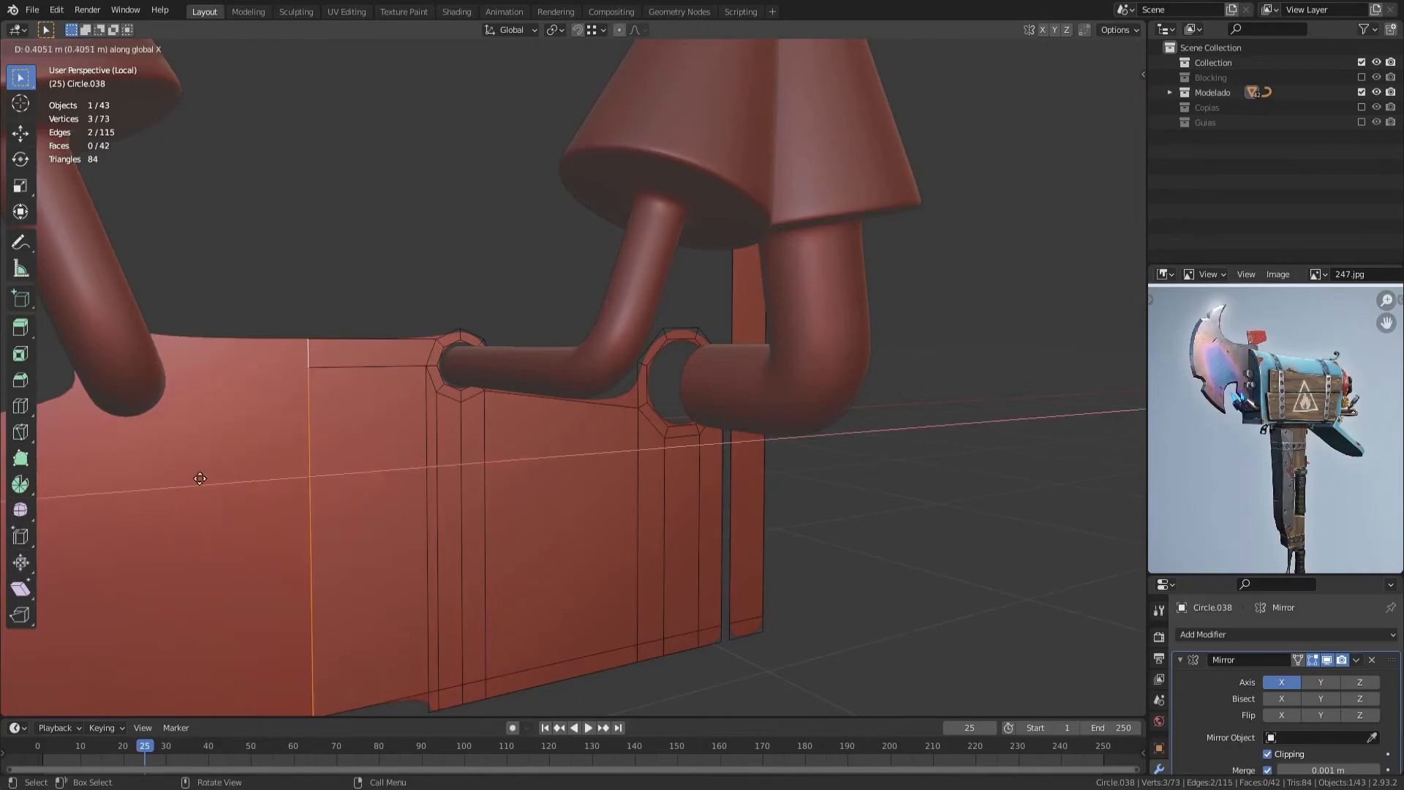
pyautogui.click(207, 476)
pyautogui.hotkey('ctrl', 'z')
# Step: Extrude the plate's inner side edges, including the lowest one, 0.51678 m along X to the mirror centre
pyautogui.keyDown('shift'); pyautogui.moveTo(372, 534); pyautogui.dragTo(410, 351, button='middle'); pyautogui.keyUp('shift')
pyautogui.keyDown('shift'); pyautogui.click(475, 510); pyautogui.keyUp('shift')
pyautogui.press('e')
pyautogui.press('x')
pyautogui.click(266, 424)
pyautogui.scroll(2, 583, 405)
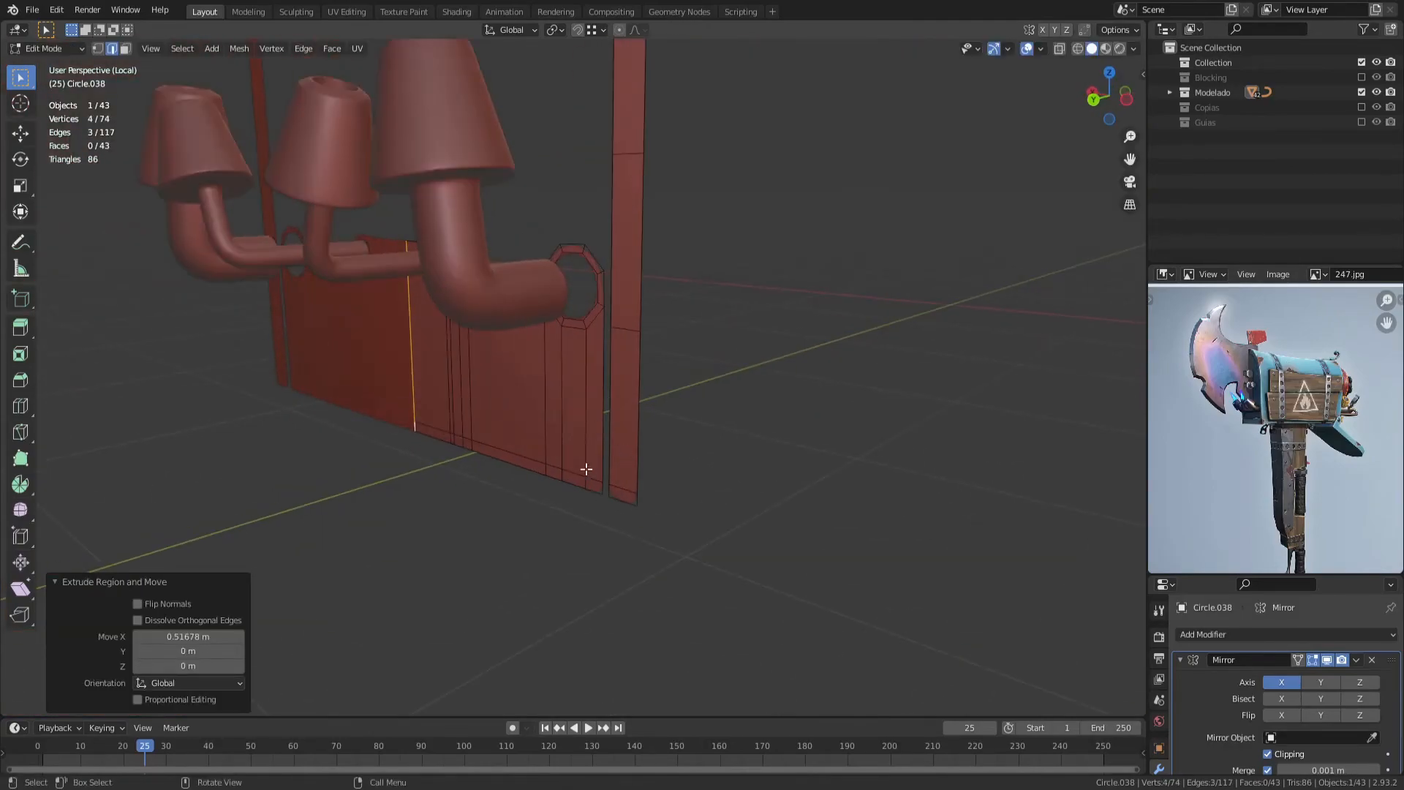
# Step: Fill the gap between the plate's lower side and the outer strip with faces, starting at the bottom corner
pyautogui.click(592, 475)
pyautogui.moveTo(589, 475); pyautogui.dragTo(821, 473, button='middle')
pyautogui.scroll(3, 821, 482)
pyautogui.click(821, 564)
pyautogui.keyDown('shift'); pyautogui.click(839, 563); pyautogui.keyUp('shift')
pyautogui.press('f')
pyautogui.click(831, 552)
pyautogui.press('f')
# Step: Add an edge loop across the outer strip and fill the gap between the strip and the thick pipe's ring
pyautogui.scroll(-2, 808, 468)
pyautogui.hotkey('ctrl', 'r')
pyautogui.click(724, 307)
pyautogui.click(720, 297)
pyautogui.press('f')
pyautogui.moveTo(717, 304); pyautogui.dragTo(414, 607, button='middle')
pyautogui.click(657, 393)
pyautogui.press('f')
# Step: Try to extrude the arched strip's upper inner edges along X to the mirror centre and close the top with a face
pyautogui.scroll(-2, 413, 364)
pyautogui.click(468, 369)
pyautogui.keyDown('shift'); pyautogui.moveTo(470, 358); pyautogui.dragTo(465, 420, button='middle'); pyautogui.keyUp('shift')
pyautogui.keyDown('ctrl'); pyautogui.click(543, 184); pyautogui.keyUp('ctrl')
pyautogui.press('e')
pyautogui.press('x')
pyautogui.click(650, 162)
pyautogui.click(582, 127)
pyautogui.press('f')
# Step: Fill the notch between the thick pipe's ring and the thin pipe's ring with faces
pyautogui.keyDown('shift'); pyautogui.moveTo(550, 483); pyautogui.dragTo(553, 261, button='middle'); pyautogui.keyUp('shift')
pyautogui.scroll(2, 553, 261)
pyautogui.scroll(4, 555, 322)
pyautogui.keyDown('shift'); pyautogui.moveTo(651, 475); pyautogui.dragTo(651, 368, button='middle'); pyautogui.keyUp('shift')
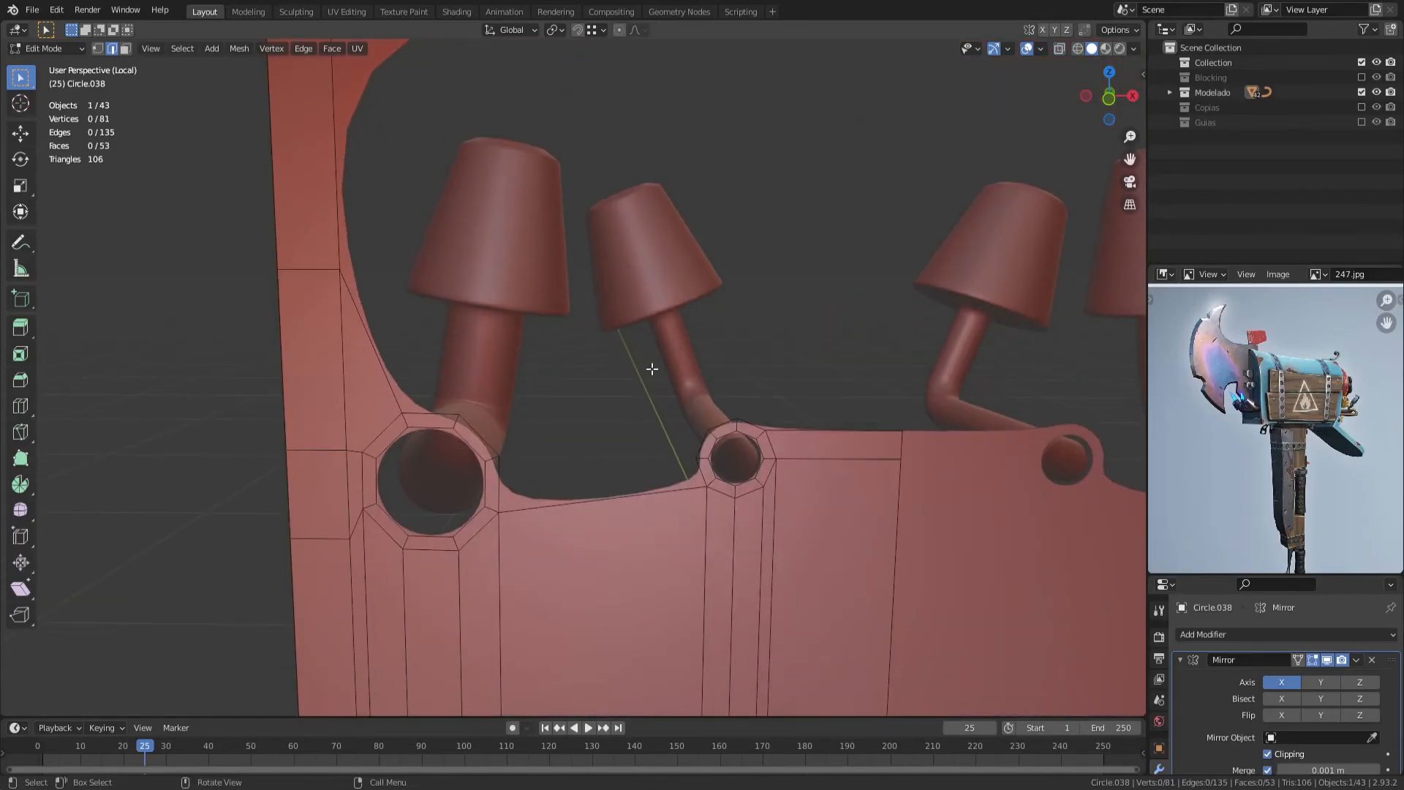
pyautogui.press('f')
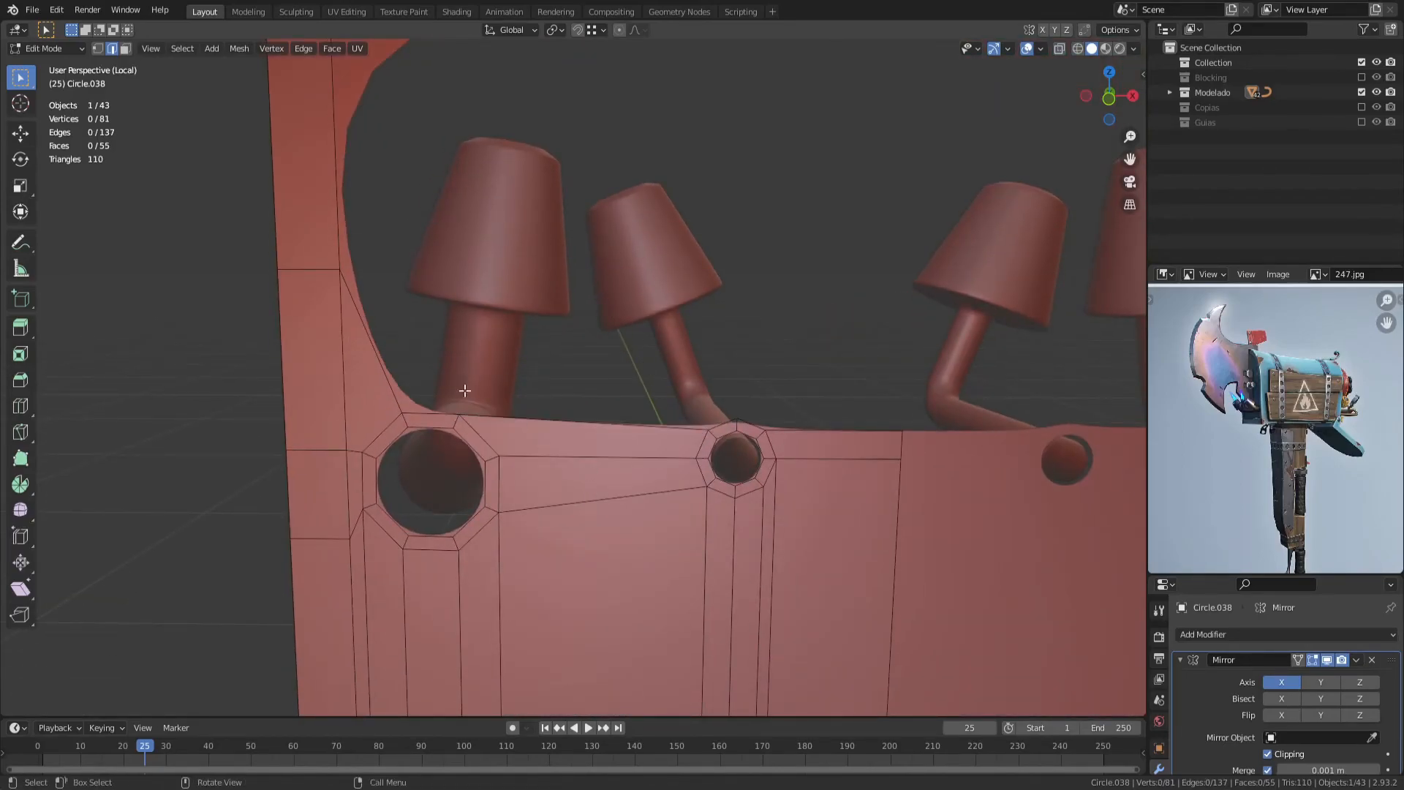
pyautogui.press('1')
pyautogui.scroll(-2, 395, 315)
pyautogui.press('2')
pyautogui.moveTo(413, 308); pyautogui.dragTo(476, 430, button='middle')
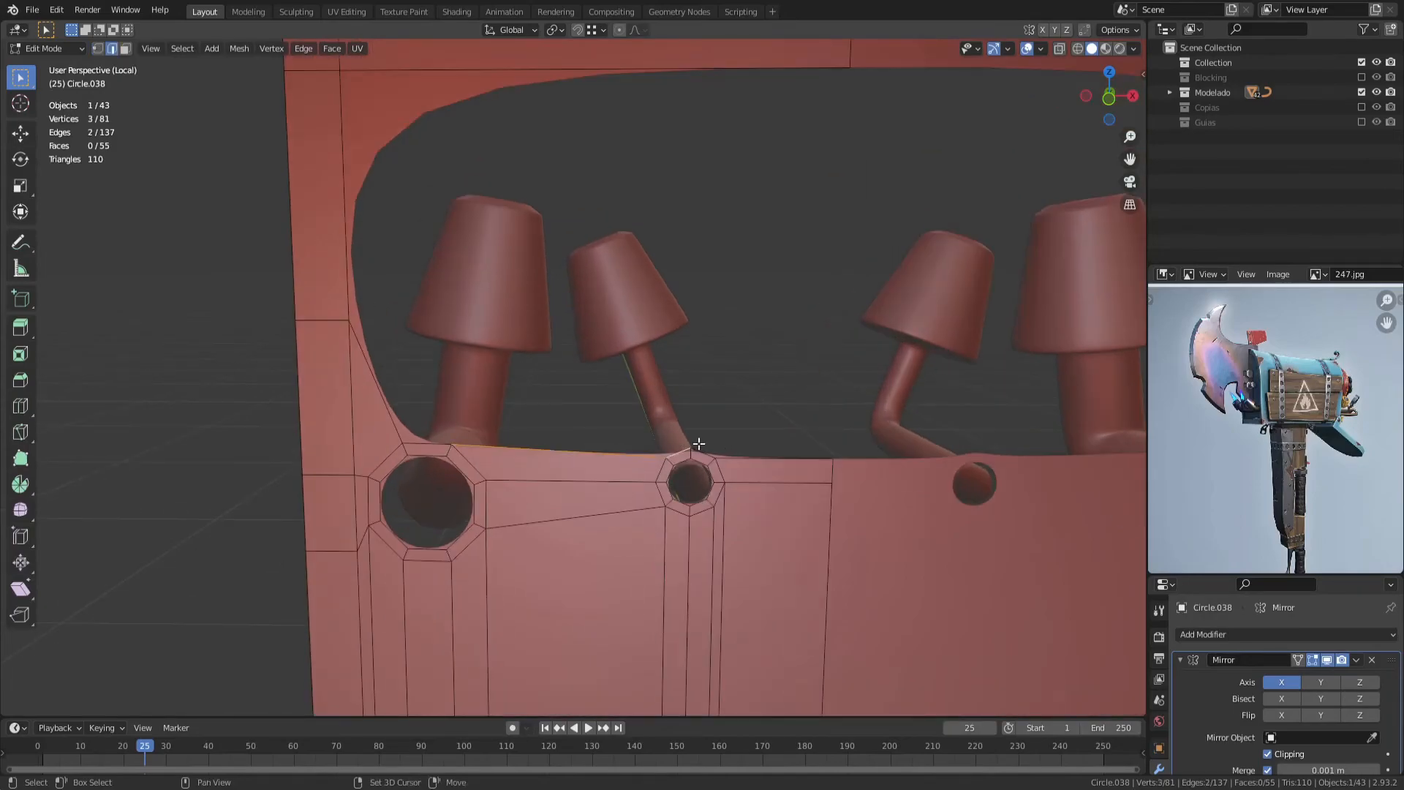
# Step: Extrude the plate's top edges upward, flatten them with a Z scale of 0, and align them with the side strip's vertex
pyautogui.press('e')
pyautogui.click(722, 313)
pyautogui.press('s')
pyautogui.press('z')
pyautogui.press('0')
pyautogui.press('Return')
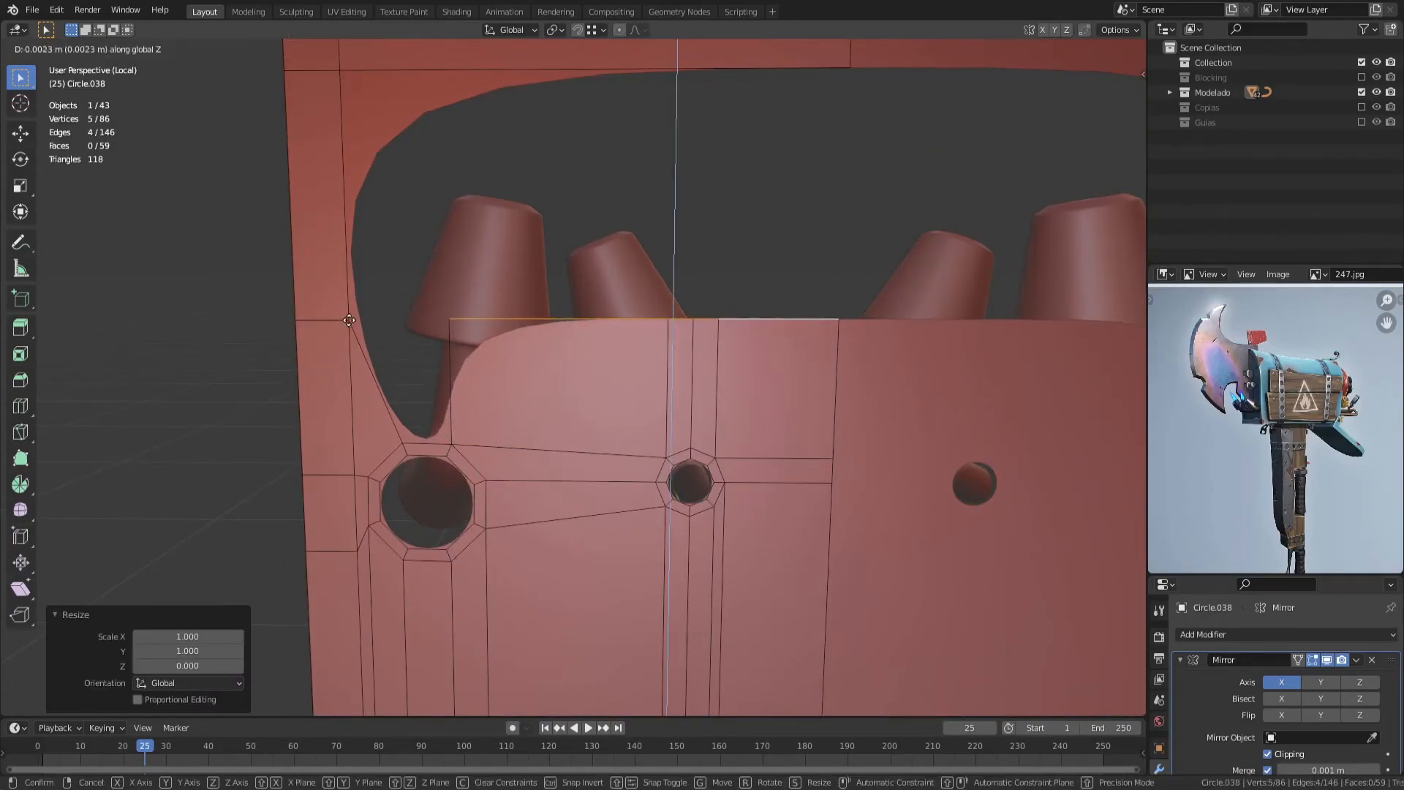
pyautogui.click(353, 322)
# Step: Fill the gap between the side strip and the extruded plate section above the thick pipe's hole
pyautogui.click(422, 439)
pyautogui.press('f')
pyautogui.hotkey('alt', 'a')
# Step: Delete the column of extruded faces inside the upper part of the arch
pyautogui.keyDown('shift'); pyautogui.moveTo(561, 268); pyautogui.dragTo(558, 345, button='middle'); pyautogui.keyUp('shift')
pyautogui.scroll(-8, 566, 354)
pyautogui.scroll(6, 574, 364)
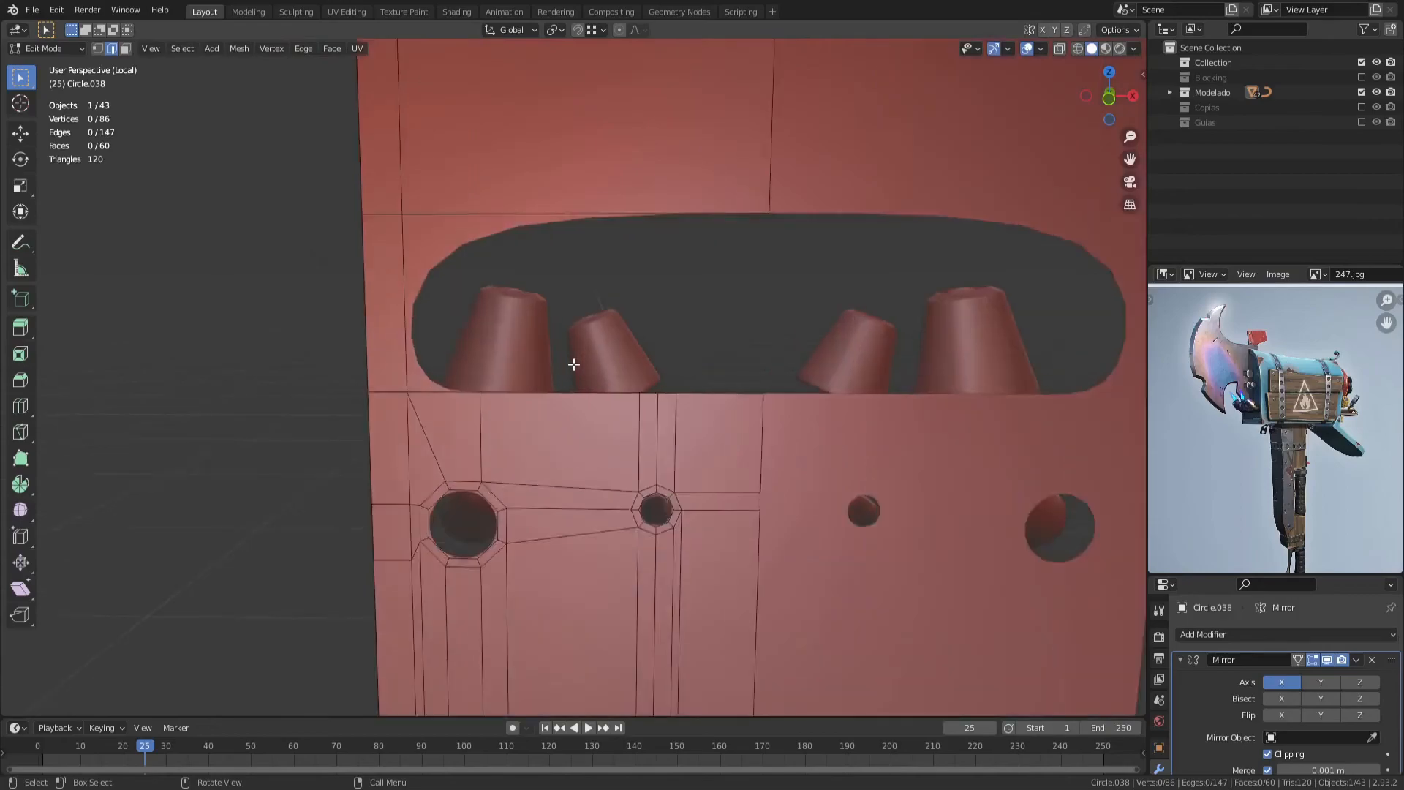
pyautogui.scroll(3, 573, 364)
pyautogui.scroll(-8, 596, 376)
pyautogui.press('3')
pyautogui.click(597, 296)
pyautogui.keyDown('shift'); pyautogui.click(599, 231); pyautogui.keyUp('shift')
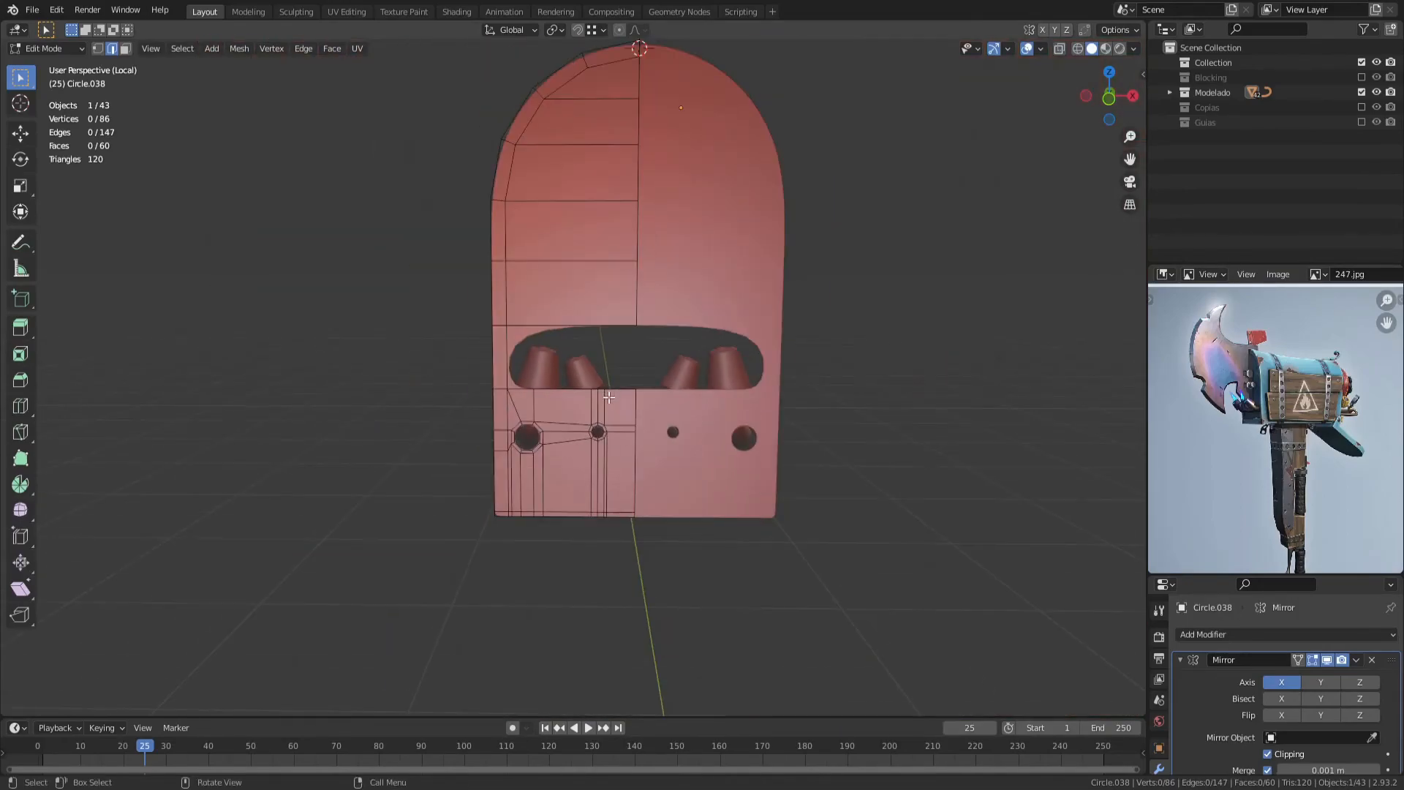
pyautogui.keyDown('ctrl'); pyautogui.click(598, 87); pyautogui.keyUp('ctrl')
pyautogui.press('x')
pyautogui.click(572, 191)
# Step: Extrude the arch's top inner edges down along Z to the level of the side strip's vertex and fill the corner face
pyautogui.keyDown('shift'); pyautogui.moveTo(567, 182); pyautogui.dragTo(556, 278, button='middle'); pyautogui.keyUp('shift')
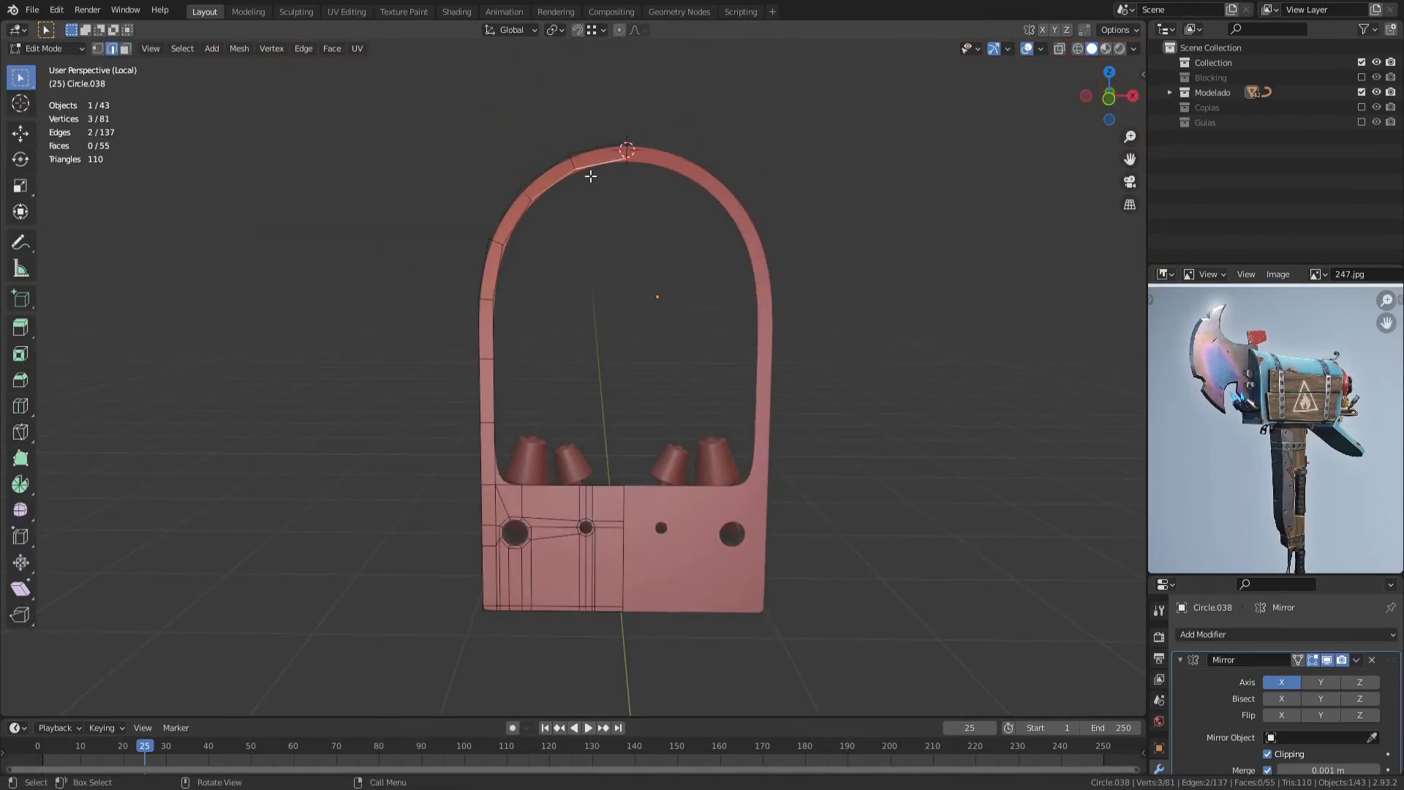
pyautogui.press('e')
pyautogui.press('z')
pyautogui.click(570, 261)
pyautogui.press('g')
pyautogui.press('z')
pyautogui.keyDown('ctrl'); pyautogui.click(493, 303); pyautogui.keyUp('ctrl')
pyautogui.click(514, 224)
pyautogui.press('f')
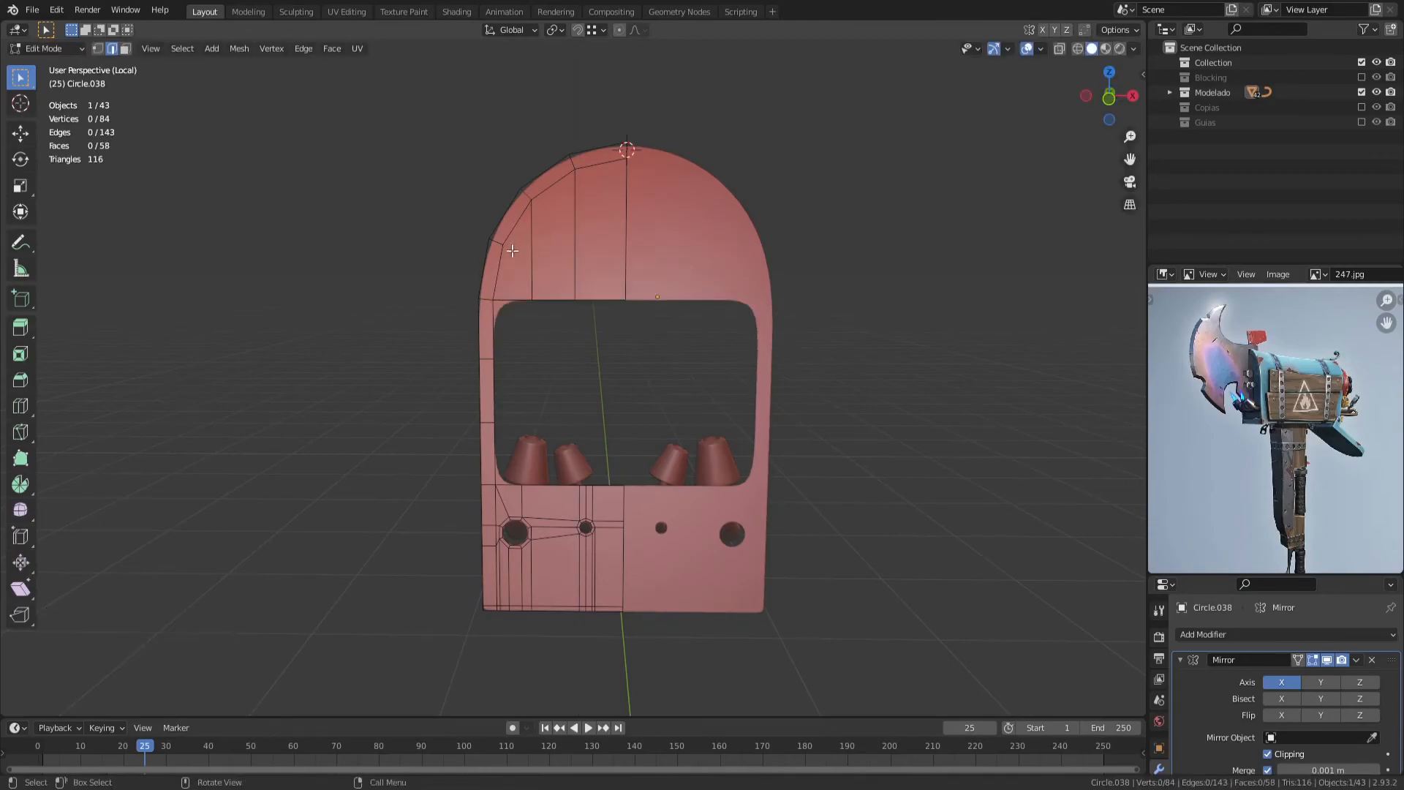
# Step: Extrude the side strip's inner edge along X in three segments to the mirror centre, each aligned with a vertex above
pyautogui.scroll(2, 512, 252)
pyautogui.click(523, 432)
pyautogui.keyDown('shift'); pyautogui.moveTo(524, 432); pyautogui.dragTo(520, 368, button='middle'); pyautogui.keyUp('shift')
pyautogui.scroll(2, 522, 464)
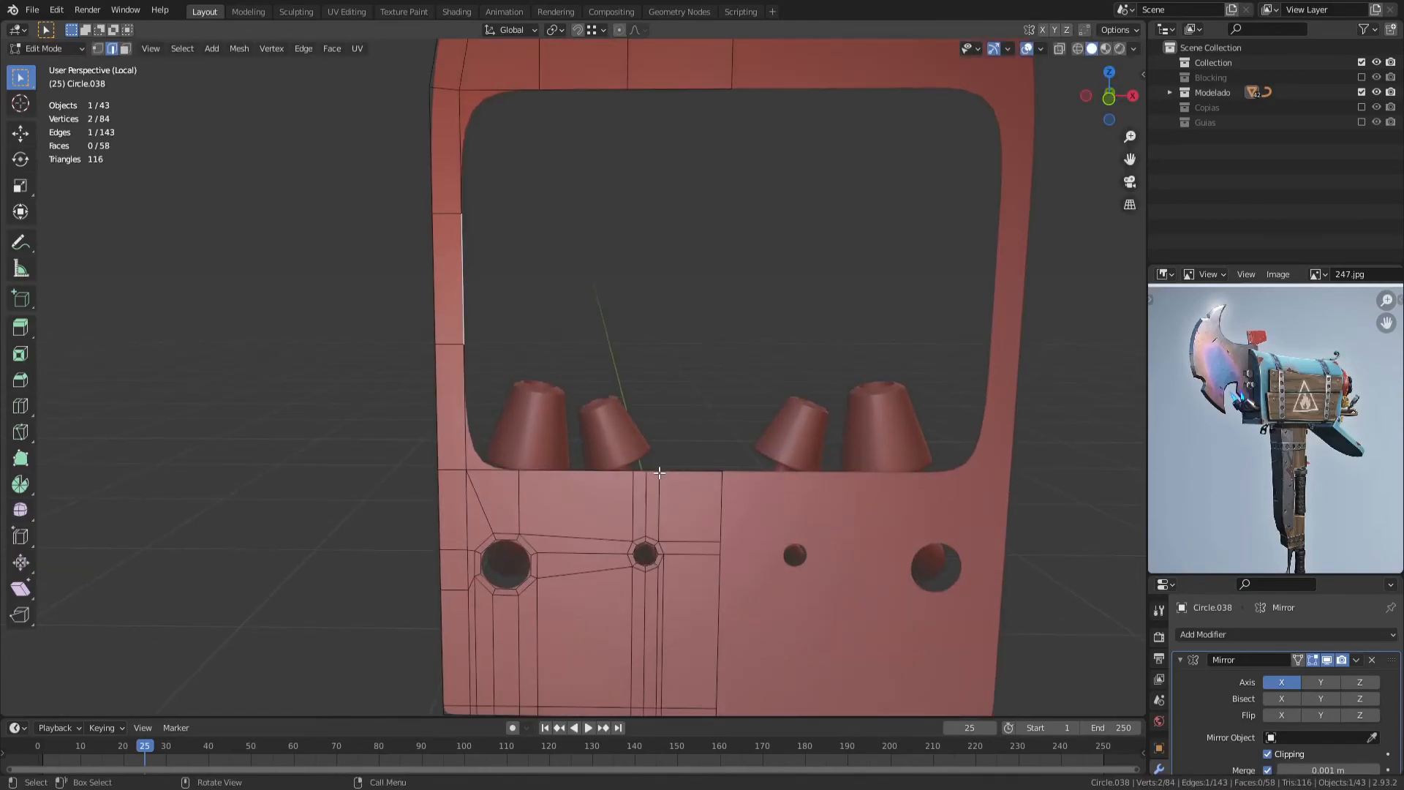
pyautogui.press('e')
pyautogui.press('x')
pyautogui.keyDown('ctrl'); pyautogui.click(539, 94); pyautogui.keyUp('ctrl')
pyautogui.press('e')
pyautogui.press('x')
pyautogui.keyDown('ctrl'); pyautogui.click(627, 97); pyautogui.keyUp('ctrl')
pyautogui.press('e')
pyautogui.press('x')
pyautogui.keyDown('ctrl'); pyautogui.click(732, 91); pyautogui.keyUp('ctrl')
# Step: Fill the upper opening and the outer columns of the lower opening with faces
pyautogui.click(463, 138)
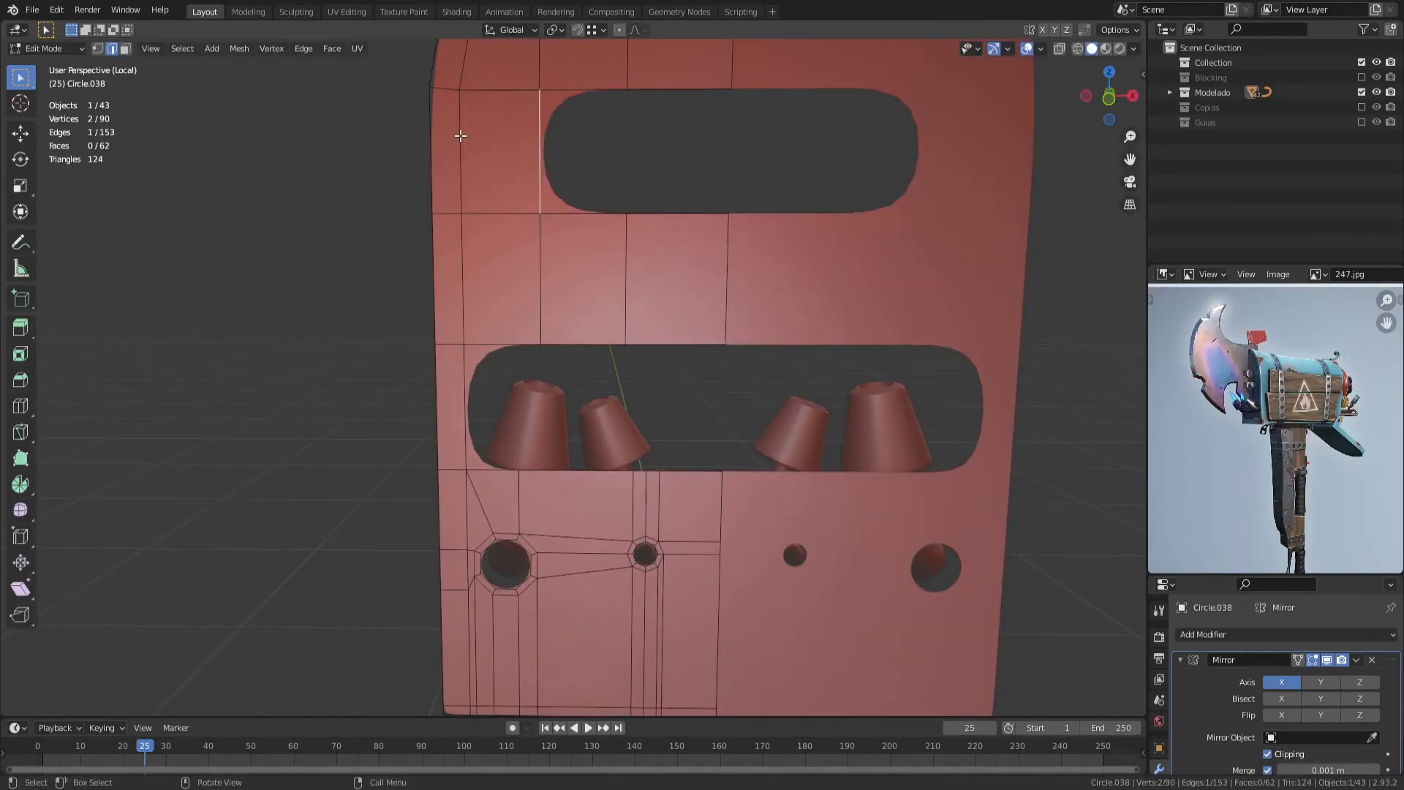
pyautogui.press('f')
pyautogui.press('f')
pyautogui.press('f')
pyautogui.keyDown('shift'); pyautogui.click(568, 406); pyautogui.keyUp('shift')
pyautogui.press('f')
pyautogui.keyDown('alt'); pyautogui.click(515, 333); pyautogui.keyUp('alt')
pyautogui.press('f')
pyautogui.keyDown('shift'); pyautogui.moveTo(586, 335); pyautogui.dragTo(511, 361, button='middle'); pyautogui.keyUp('shift')
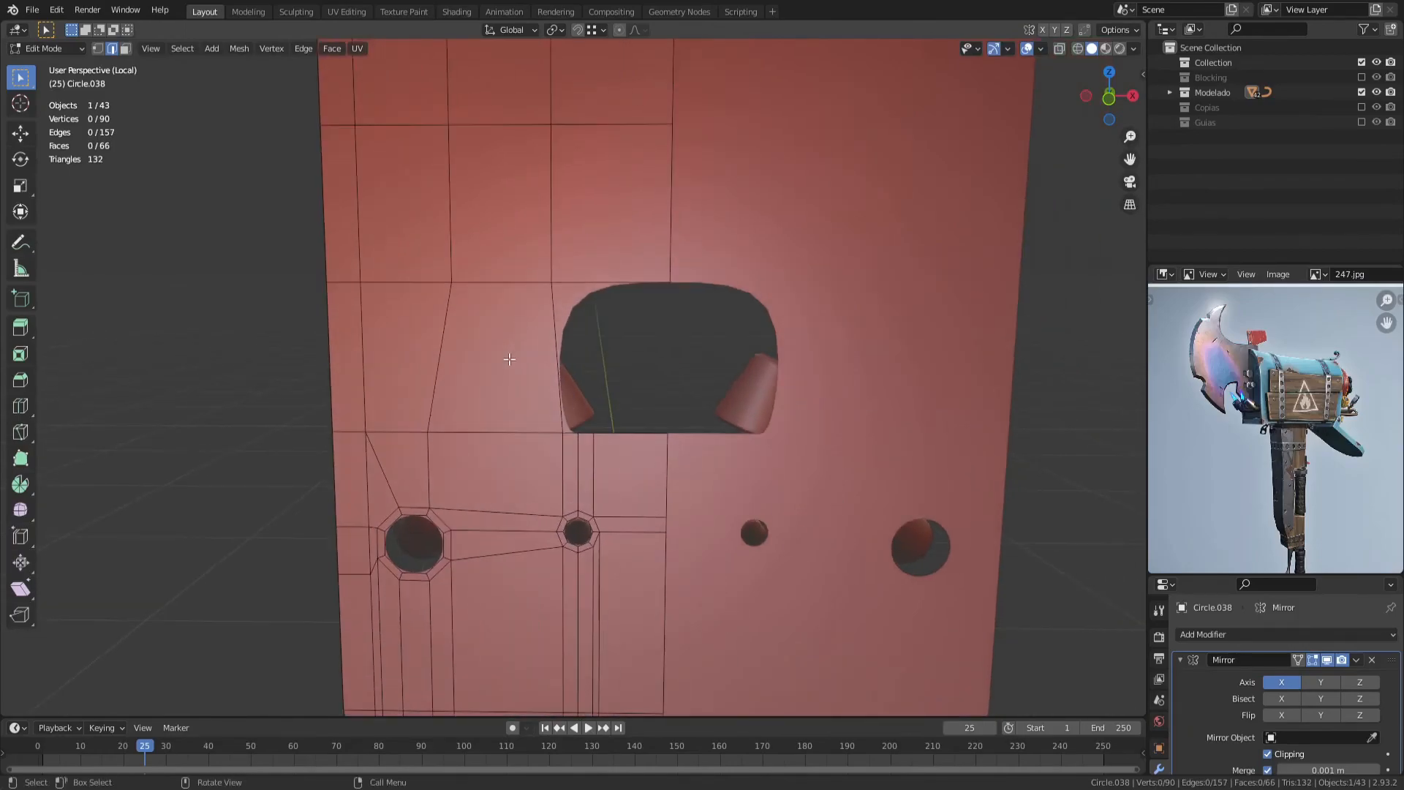
# Step: Slide the edges above the thin pipe's hole slightly downward at the remaining opening
pyautogui.keyDown('alt'); pyautogui.click(555, 353); pyautogui.keyUp('alt')
pyautogui.scroll(2, 549, 352)
pyautogui.click(593, 467)
pyautogui.press('g')
pyautogui.press('g')
pyautogui.click(593, 487)
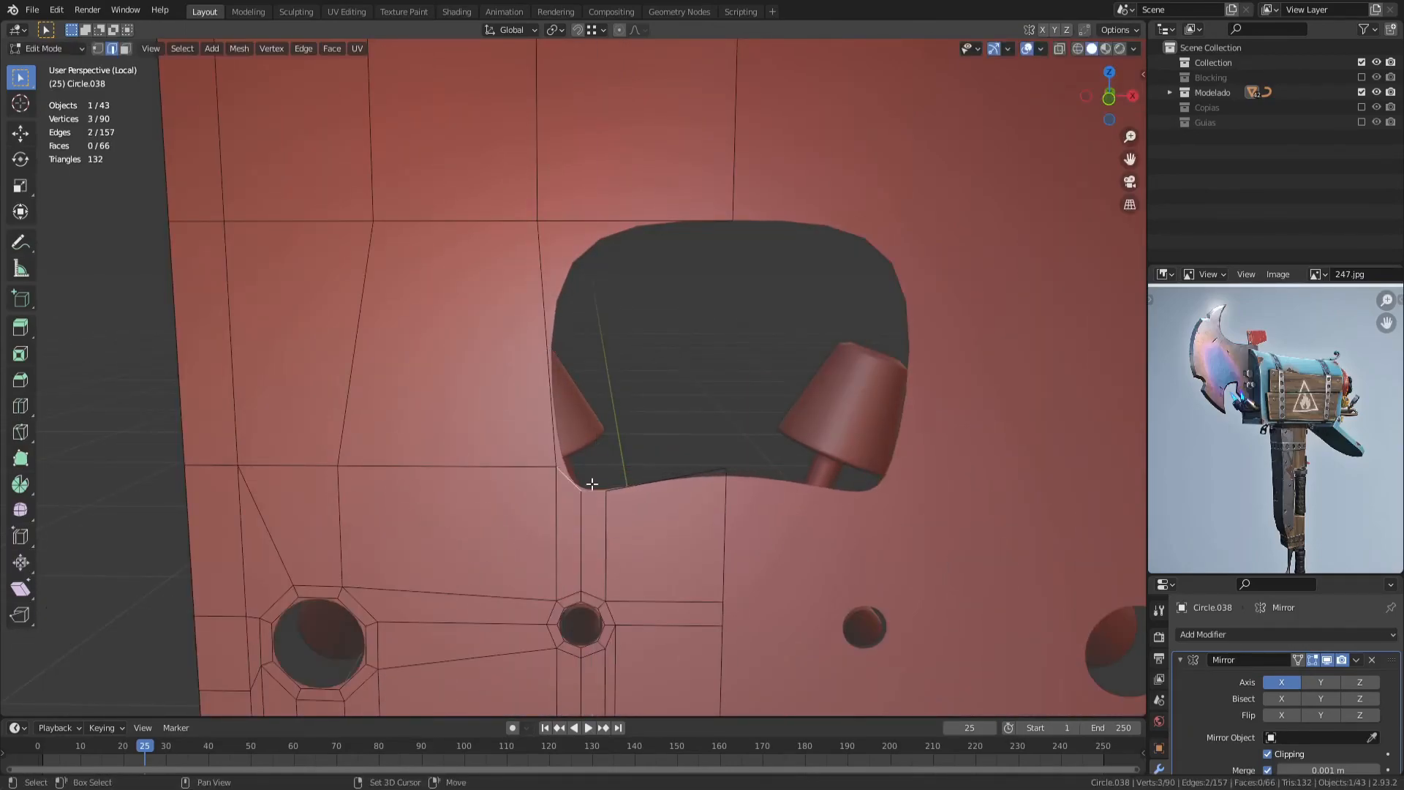
# Step: Fill the remaining central opening with faces and save the file
pyautogui.press('f')
pyautogui.click(554, 403)
pyautogui.press('f')
pyautogui.scroll(-2, 554, 395)
pyautogui.hotkey('ctrl', 's')
# Step: Leave the isolated view and show the finished flat panel within the whole model
pyautogui.scroll(-6, 621, 464)
pyautogui.hotkey('alt', 'a')
pyautogui.moveTo(439, 414); pyautogui.dragTo(669, 400, button='middle')
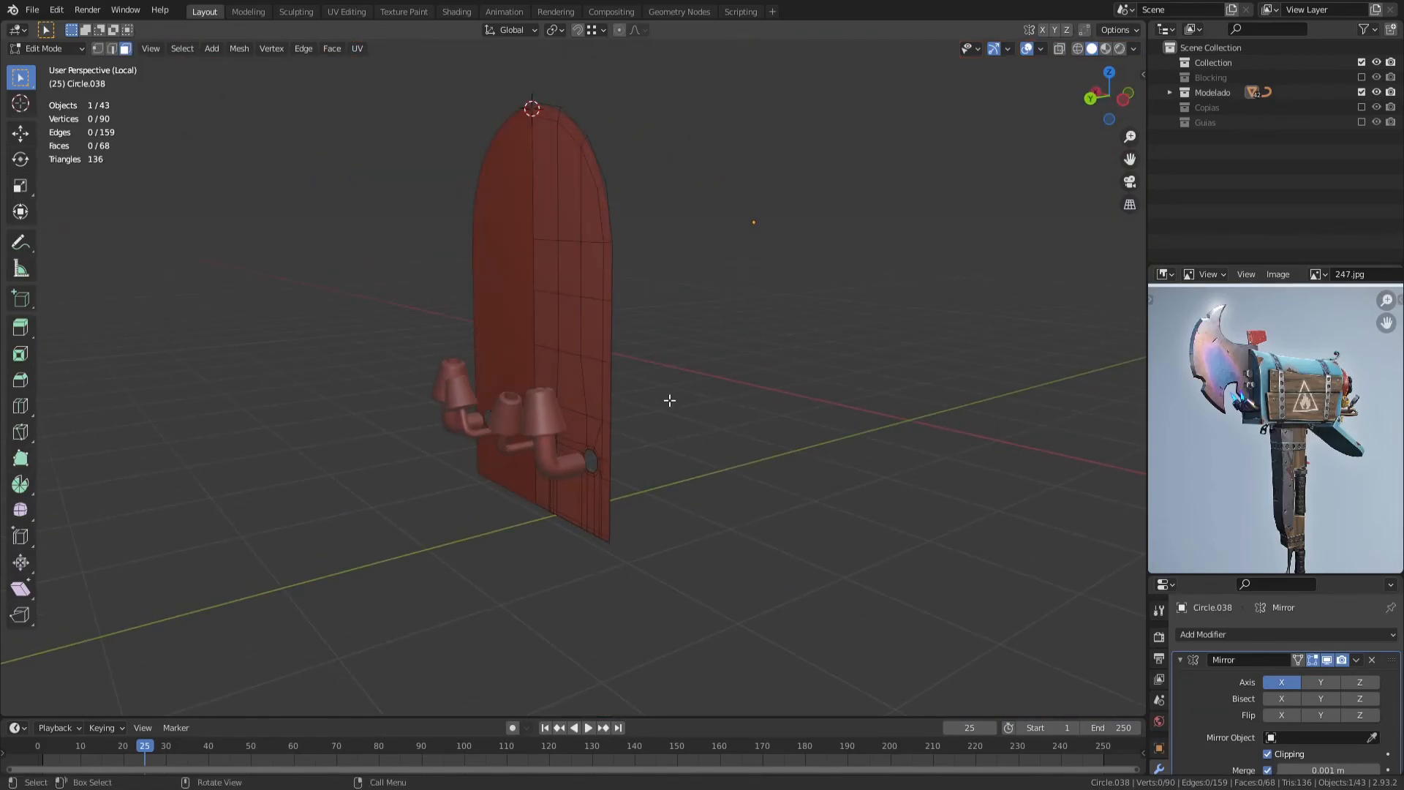
pyautogui.scroll(3, 669, 400)
pyautogui.press('a')
pyautogui.moveTo(669, 400); pyautogui.dragTo(361, 367, button='middle')
pyautogui.scroll(3, 503, 397)
pyautogui.press('Tab')
pyautogui.press('/')
pyautogui.press('Tab')
pyautogui.scroll(4, 411, 300)
pyautogui.press('Tab')
pyautogui.press('Tab')
pyautogui.press('Tab')
# Step: Move an edge loop of the mesh bordering the rear panel along Y
pyautogui.click(362, 367)
pyautogui.press('Tab')
pyautogui.press('2')
pyautogui.keyDown('alt'); pyautogui.click(435, 330); pyautogui.keyUp('alt')
pyautogui.rightClick(427, 264)
pyautogui.press('g')
pyautogui.press('y')
pyautogui.click(429, 263)
# Step: Select another edge loop beside the rear panel through the X-ray display and move it along Y
pyautogui.hotkey('alt', 'z')
pyautogui.keyDown('alt'); pyautogui.click(460, 294); pyautogui.keyUp('alt')
pyautogui.hotkey('alt', 'z')
pyautogui.press('g')
pyautogui.press('y')
pyautogui.click(505, 281)
# Step: Isolate the rear end panel and extrude its whole mesh to give it thickness
pyautogui.press('Tab')
pyautogui.click(443, 255)
pyautogui.press('Tab')
pyautogui.press('Tab')
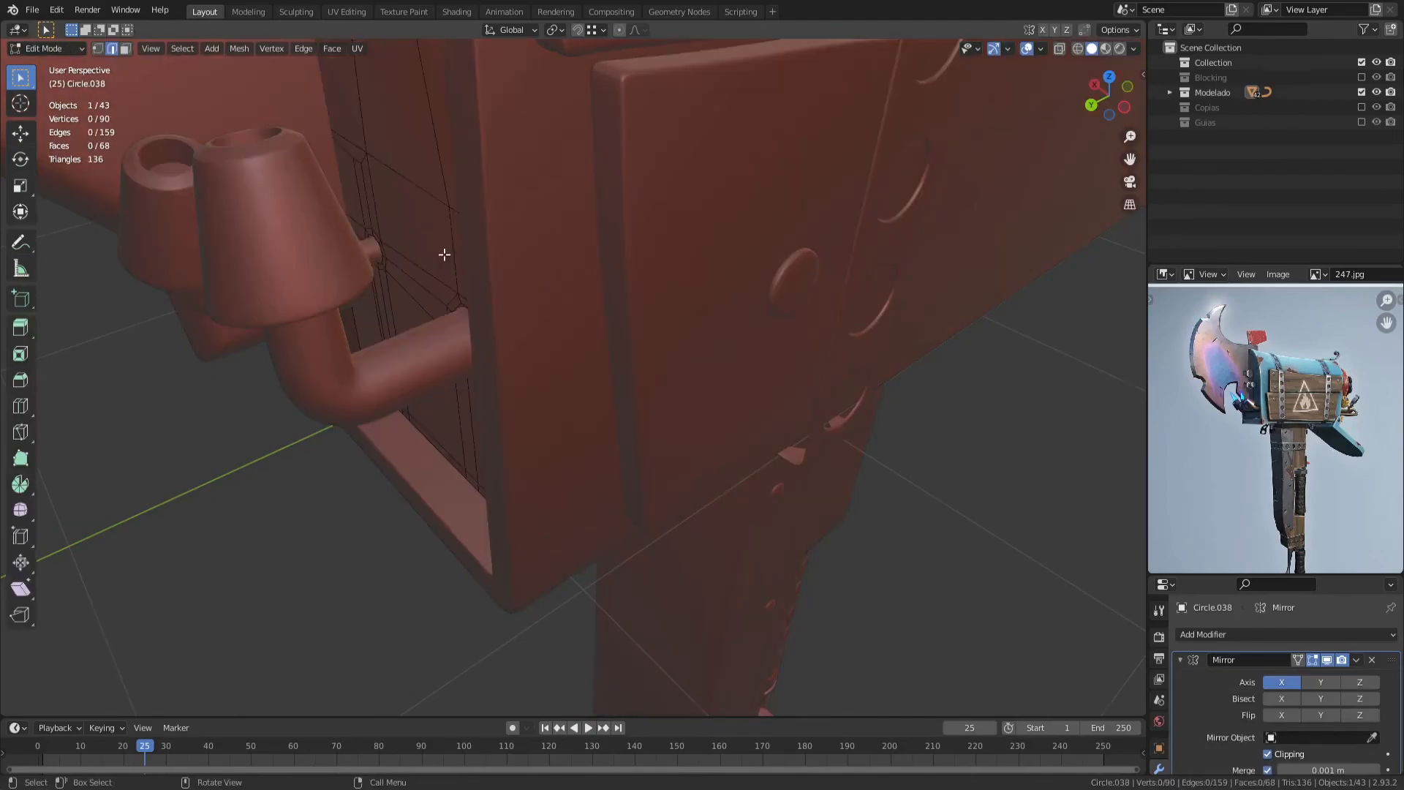
pyautogui.click(453, 266)
pyautogui.click(453, 266)
pyautogui.press('/')
pyautogui.press('Tab')
pyautogui.press('a')
pyautogui.moveTo(456, 267); pyautogui.dragTo(585, 293, button='middle')
pyautogui.press('e')
pyautogui.click(443, 279)
# Step: Add a centred edge loop around the panel's outer rim and bevel it with a width of 0.0635 m
pyautogui.hotkey('ctrl', 'r')
pyautogui.doubleClick(617, 297)
pyautogui.hotkey('ctrl', 'z')
pyautogui.hotkey('ctrl', 'r')
pyautogui.doubleClick(623, 241)
pyautogui.hotkey('ctrl', 'b')
pyautogui.click(724, 257)
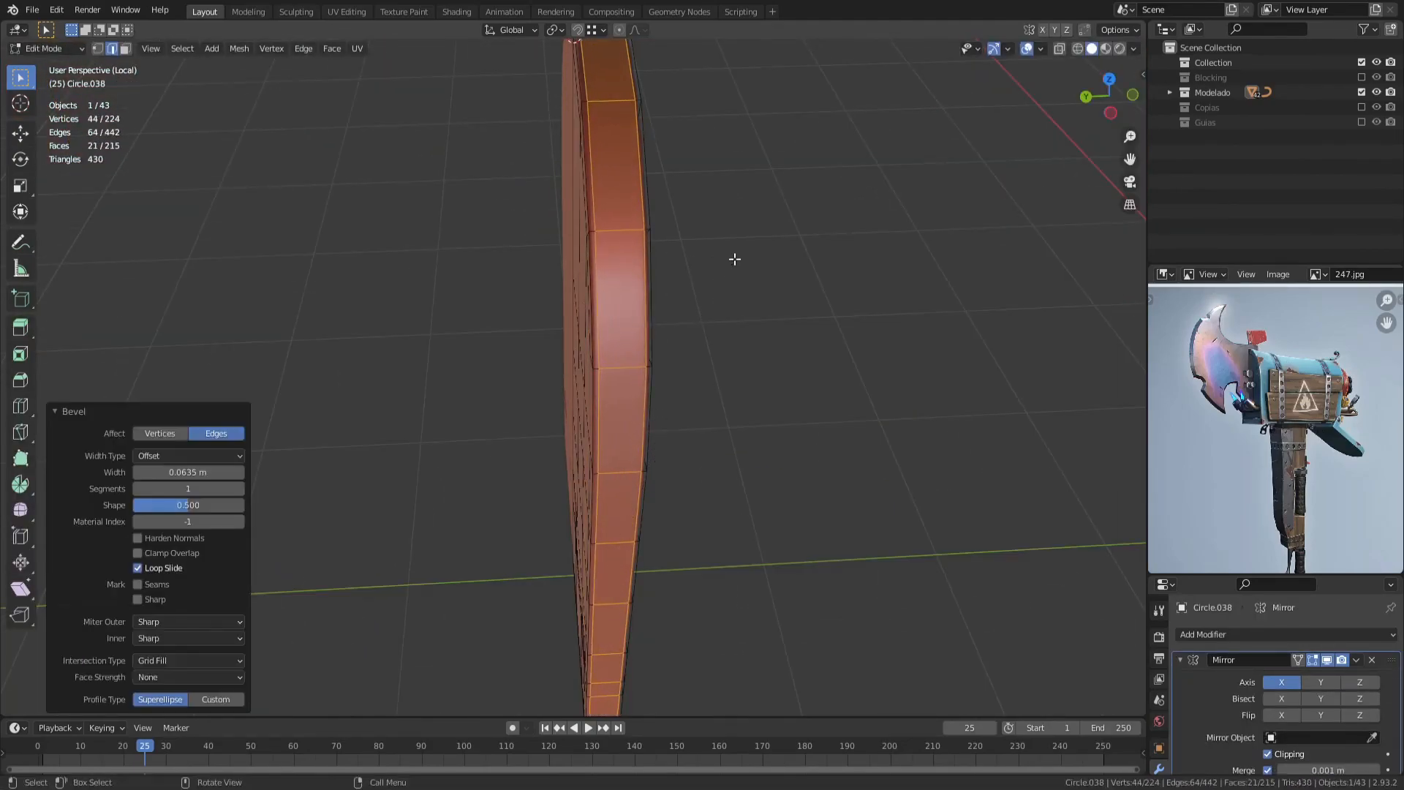
pyautogui.press('Tab')
pyautogui.press('Tab')
pyautogui.rightClick(630, 248)
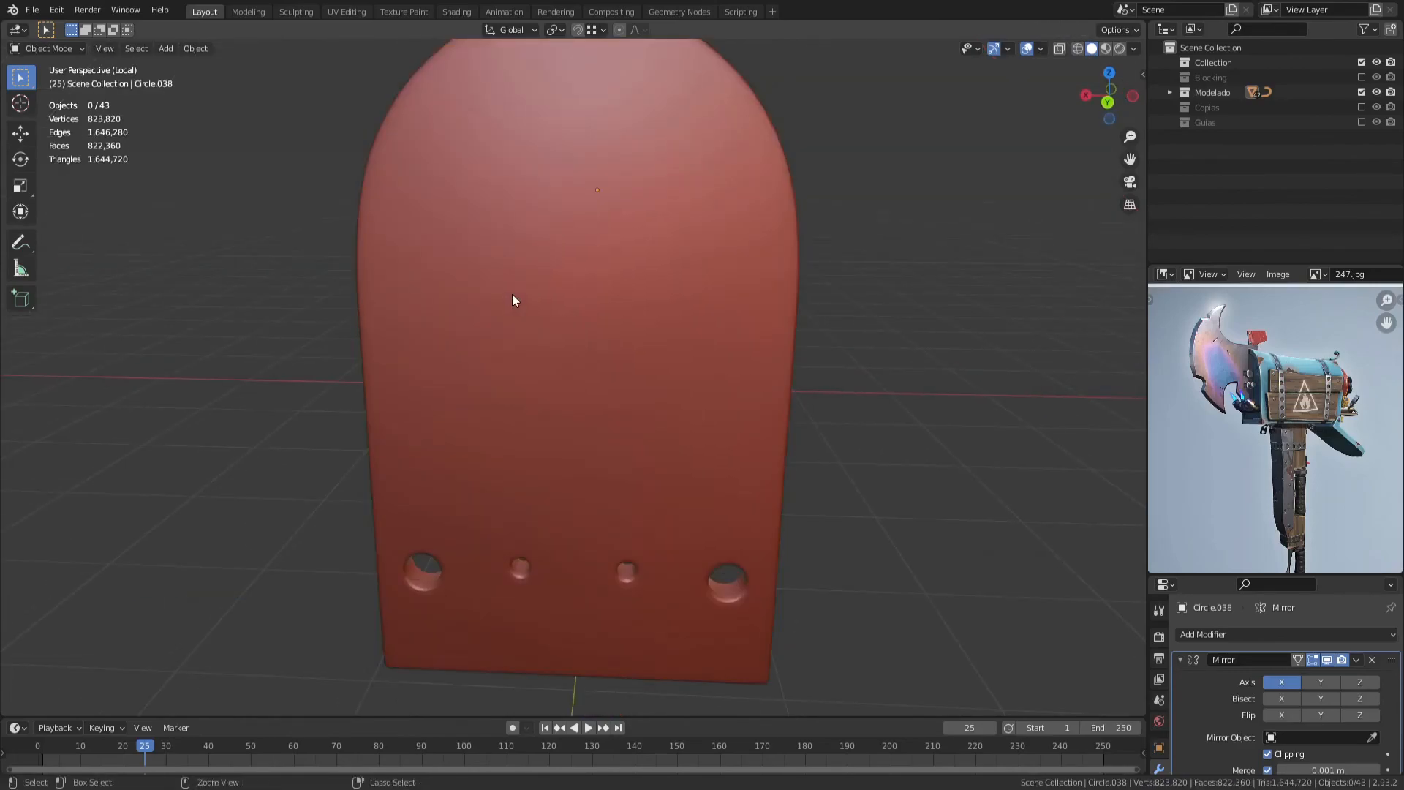
# Step: Bevel the loop inside the thick pipe's hole by about 0.085 m, and add and bevel a loop inside the thin pipe's hole
pyautogui.moveTo(514, 300); pyautogui.dragTo(583, 344, button='middle')
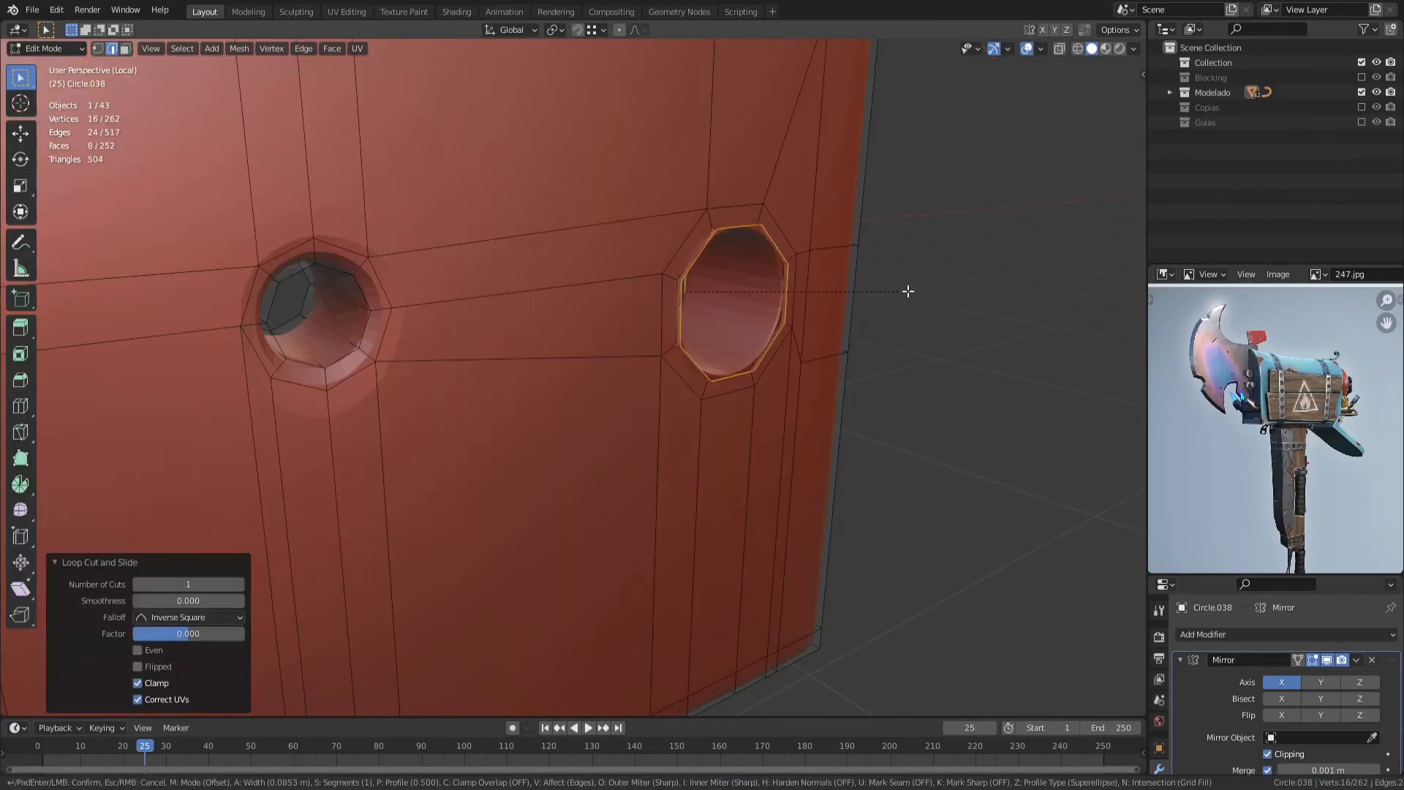
pyautogui.click(908, 291)
pyautogui.hotkey('ctrl', 'r')
pyautogui.doubleClick(361, 329)
pyautogui.click(486, 263)
pyautogui.press('Tab')
pyautogui.rightClick(569, 278)
pyautogui.click(569, 278)
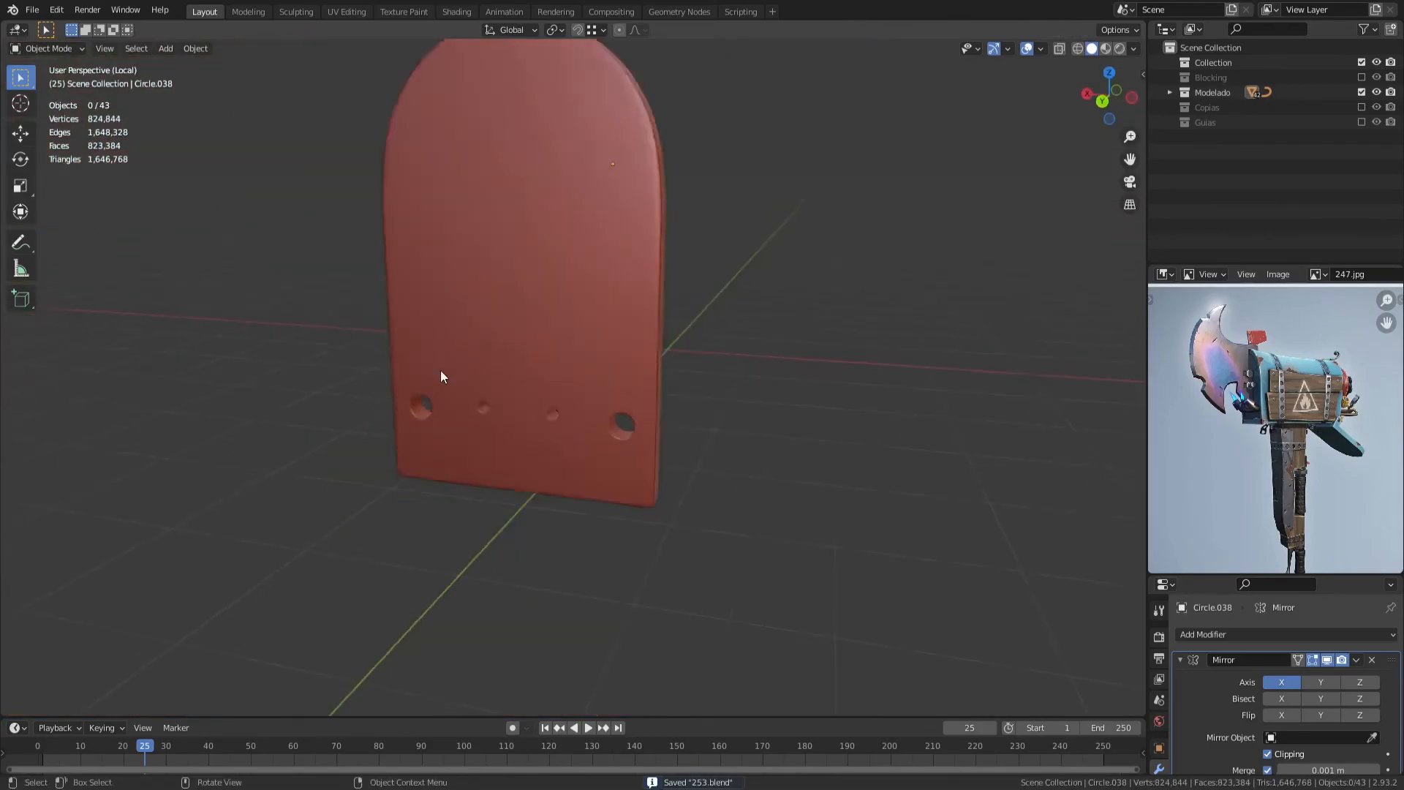
# Step: Leave the isolated view and zoom out to the whole axe
pyautogui.press('/')
pyautogui.scroll(-4, 442, 372)
pyautogui.moveTo(442, 371); pyautogui.dragTo(507, 376, button='middle')
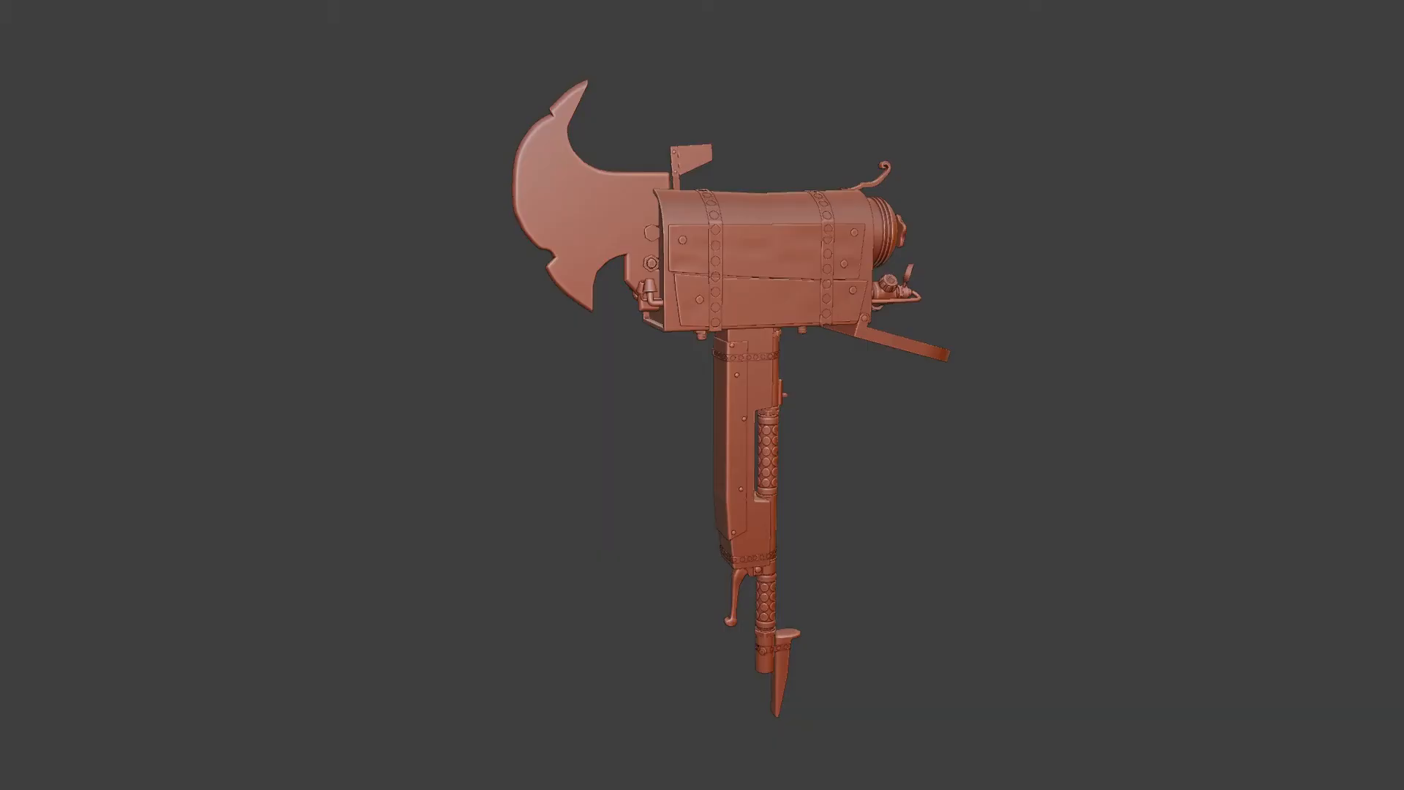